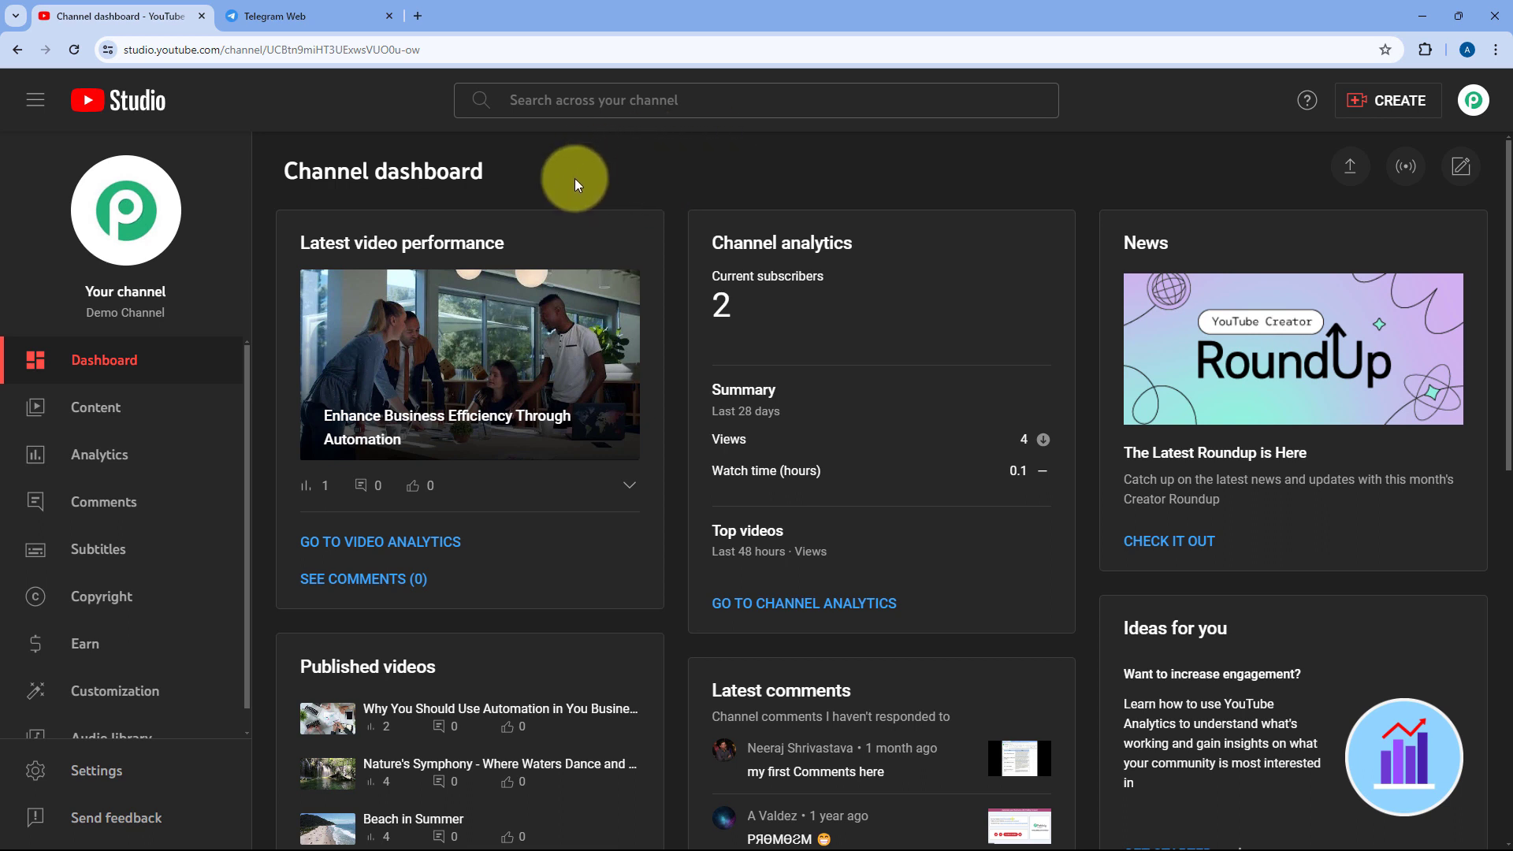
pyautogui.click(331, 15)
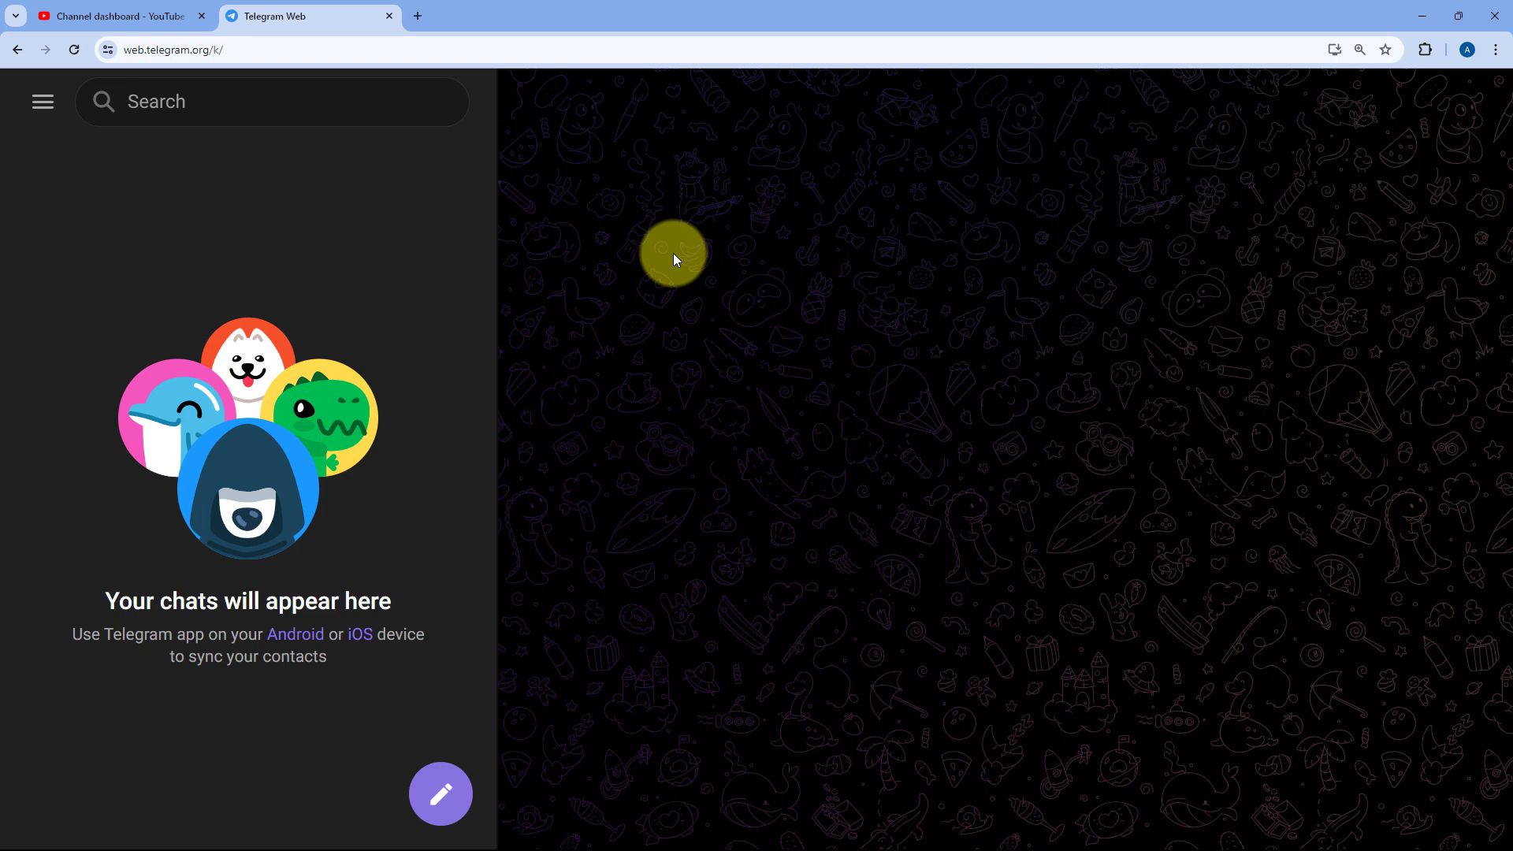
pyautogui.click(132, 14)
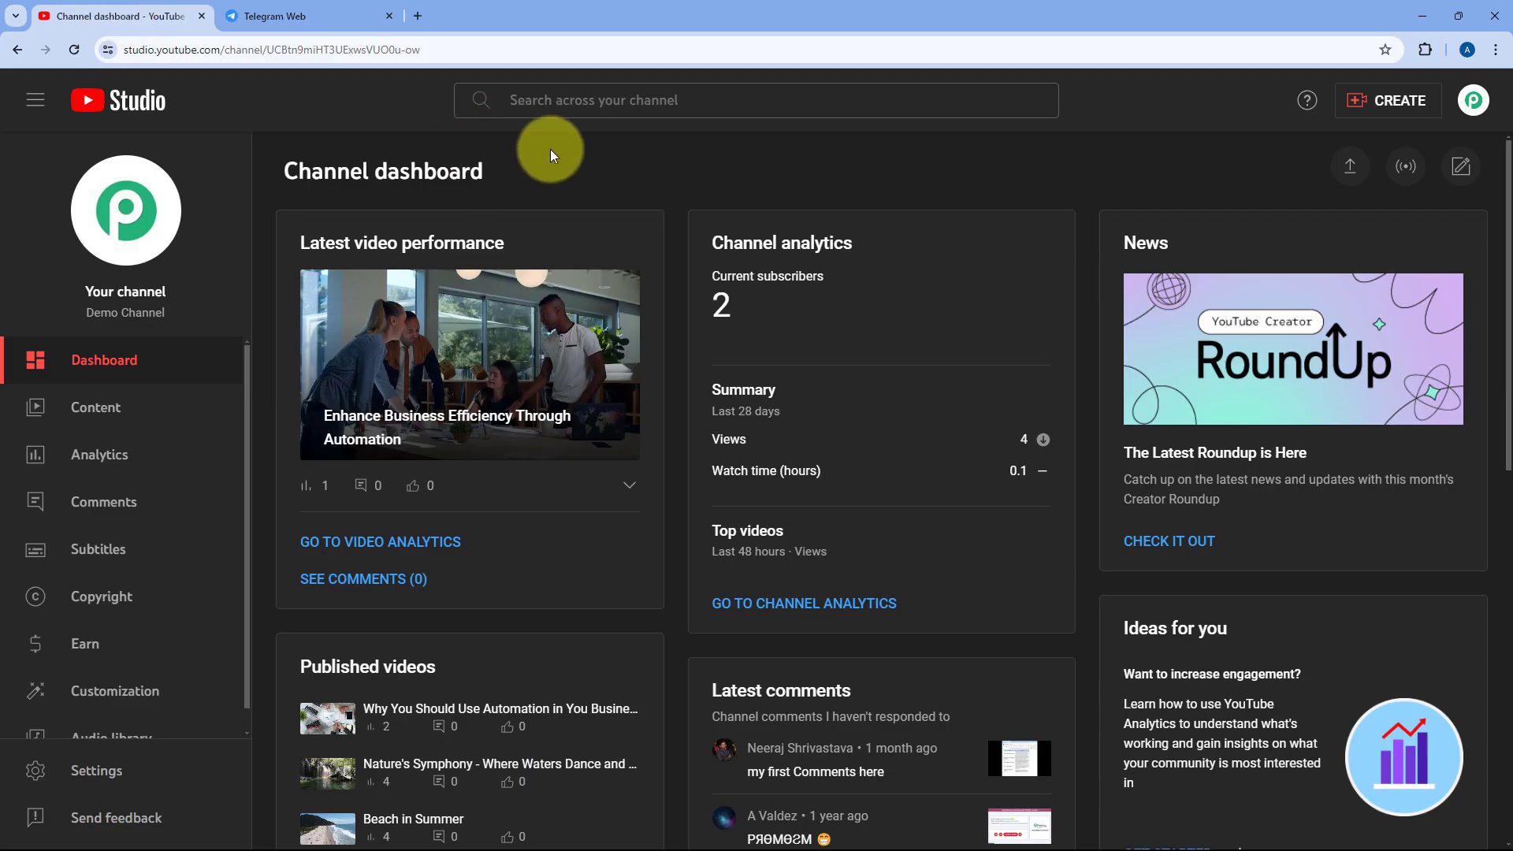
pyautogui.click(315, 15)
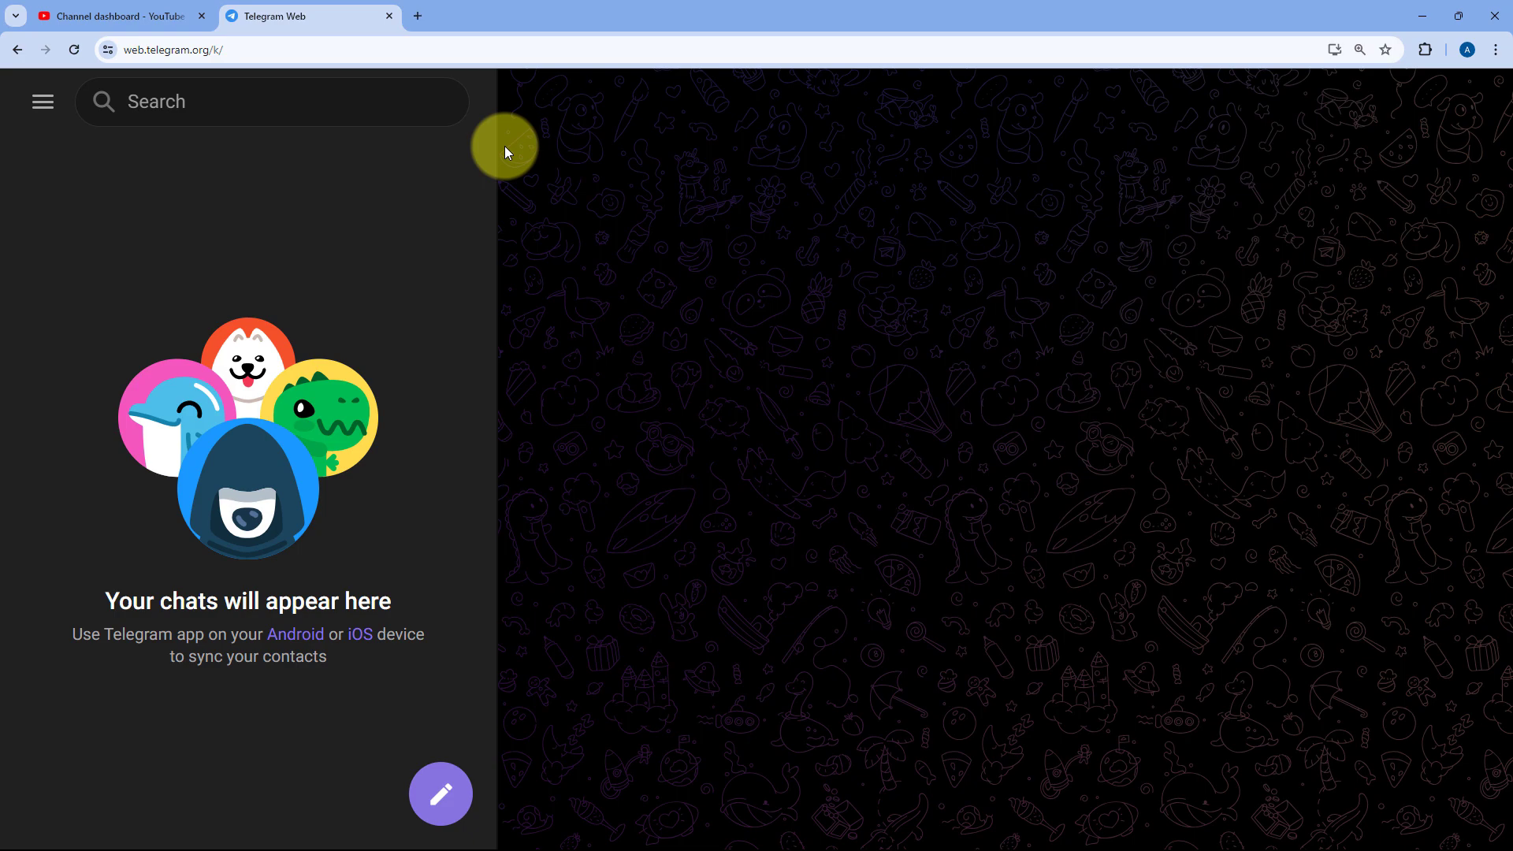
# - Go to pabbly.com/connect in a new browser tab and sign in to reach the Pabbly Connect dashboard
pyautogui.click(417, 16)
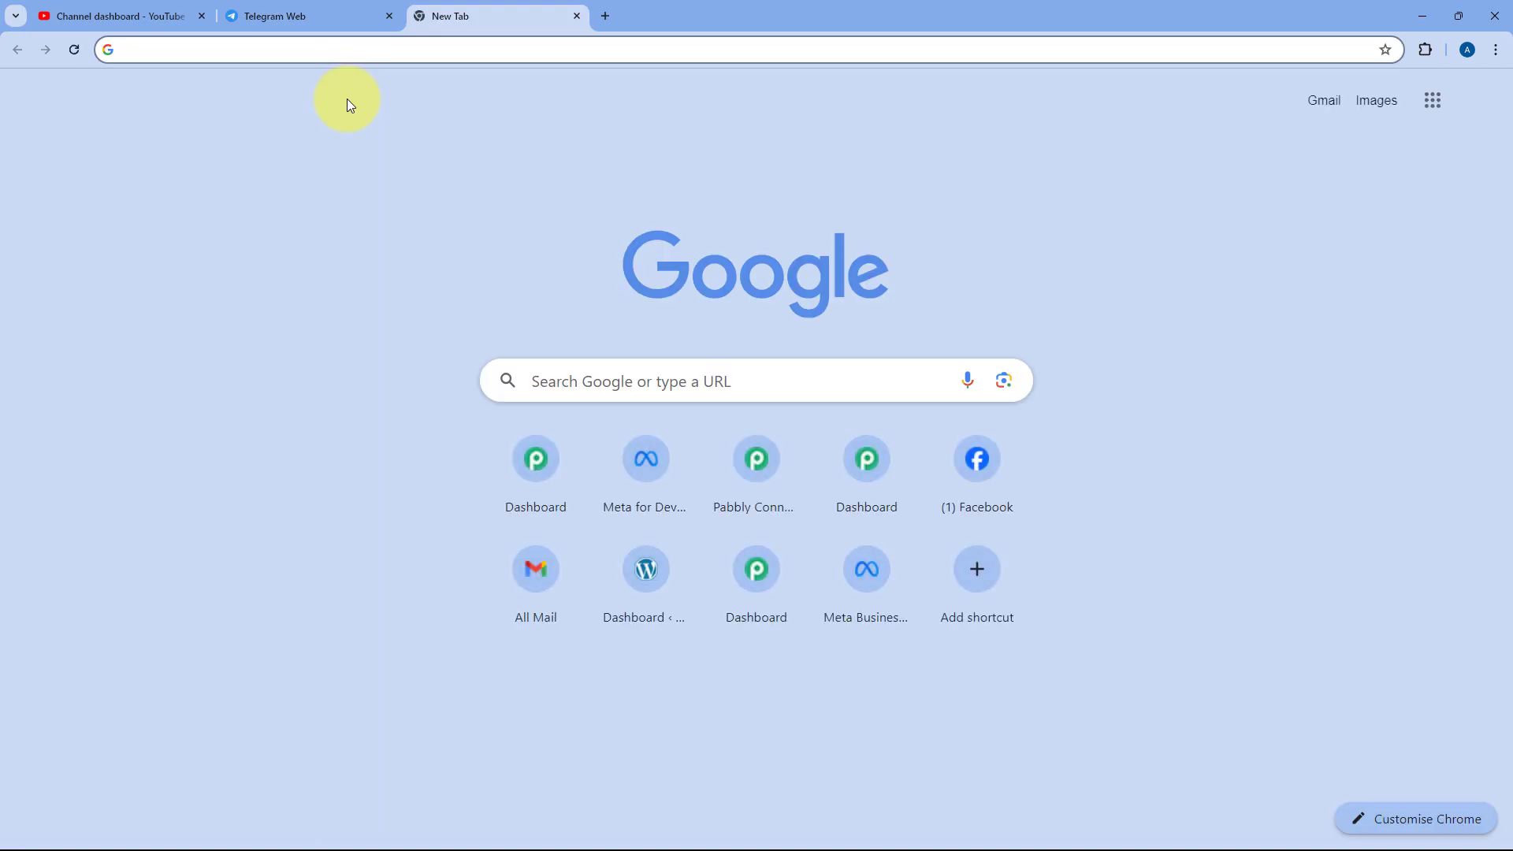
pyautogui.write('pabbly.')
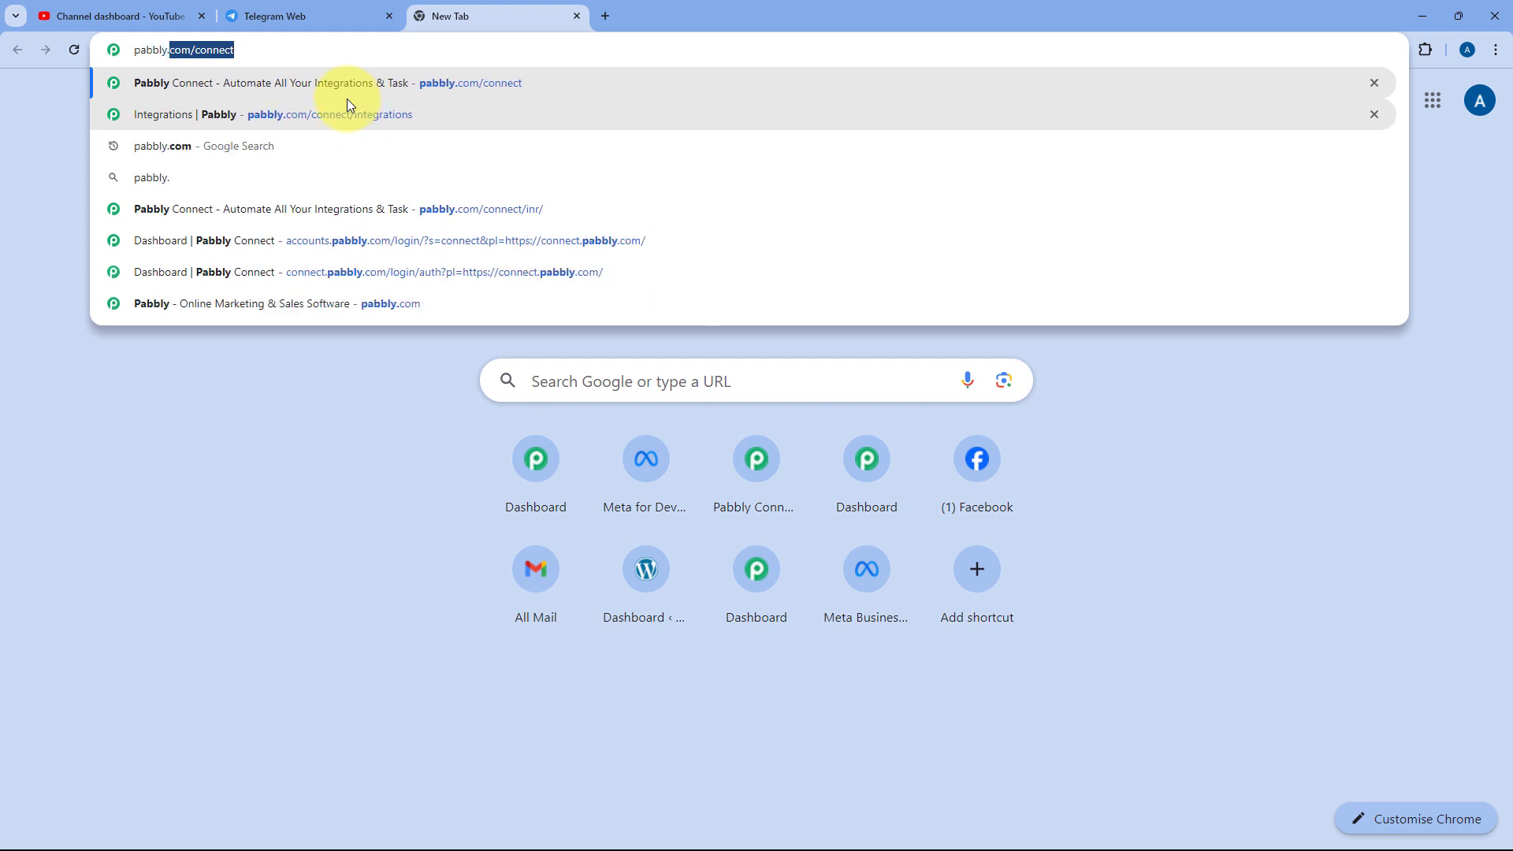
pyautogui.write('com/connect')
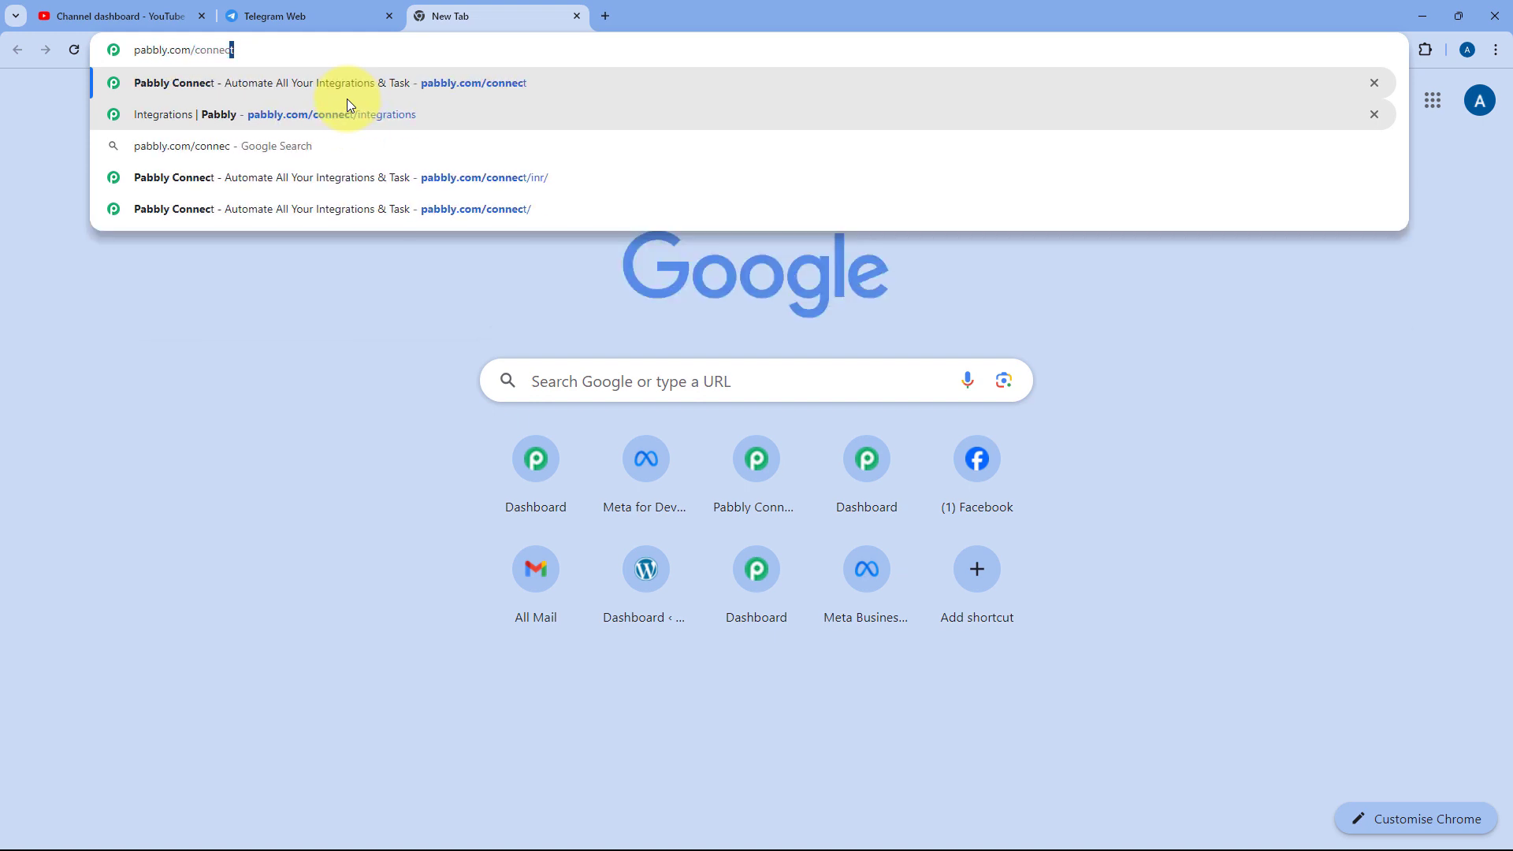
pyautogui.press('Return')
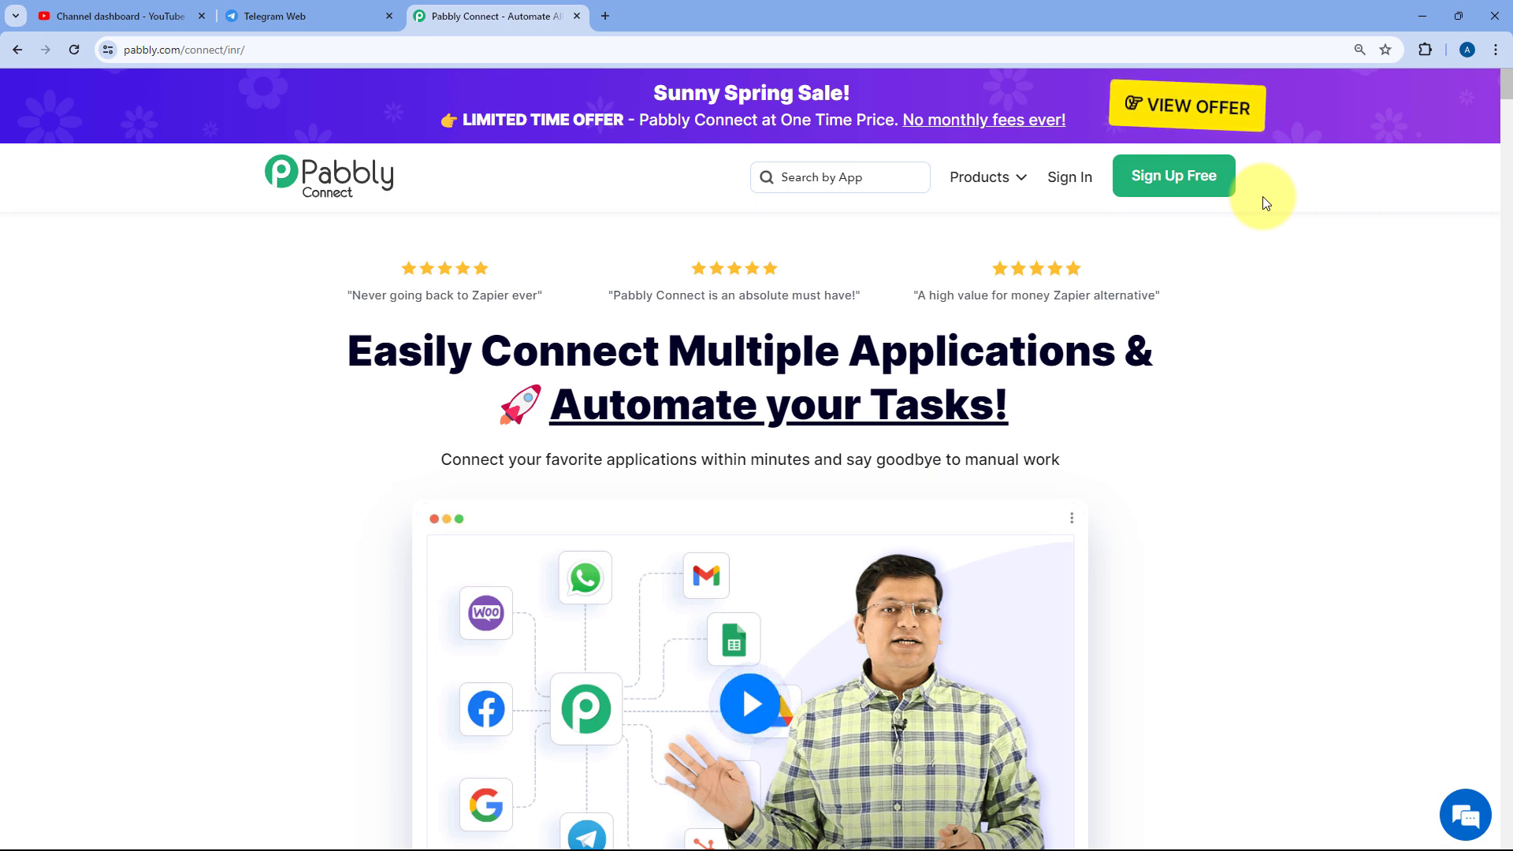
pyautogui.click(1066, 193)
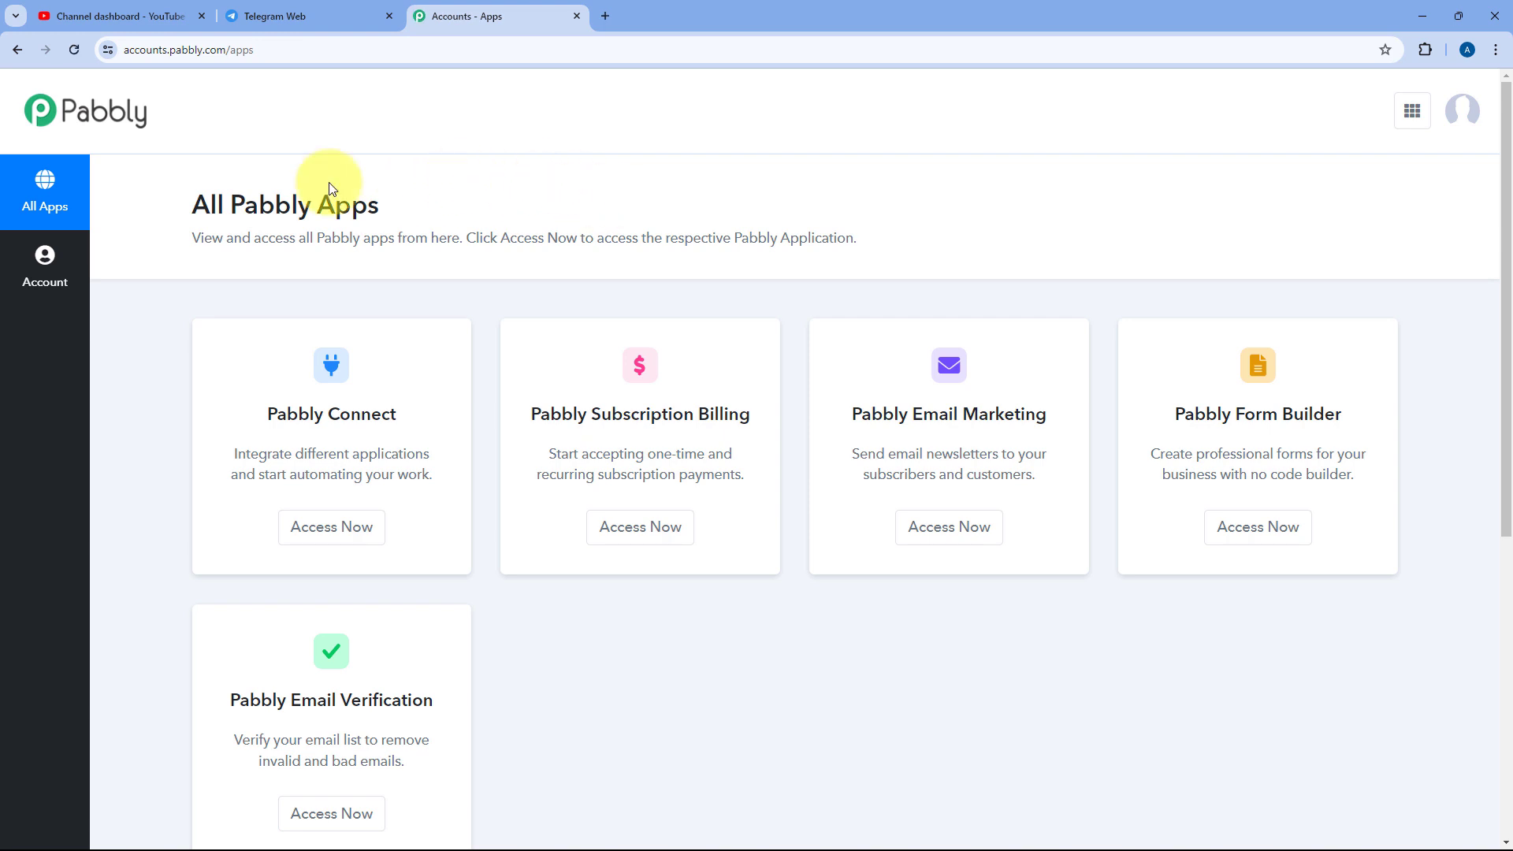
pyautogui.click(332, 527)
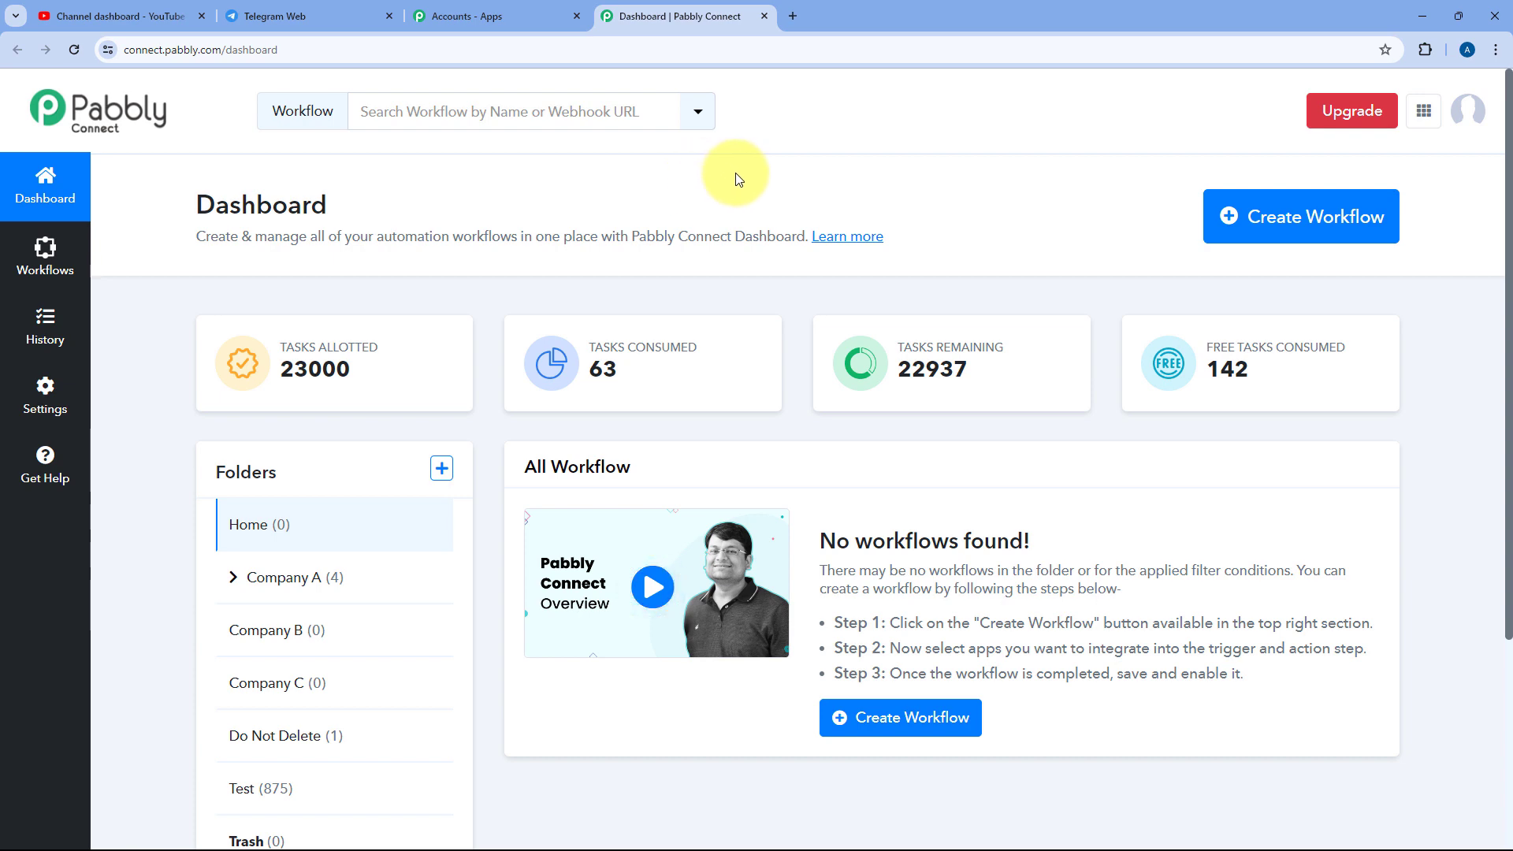
# - Create a workflow named "YouTube to Telegram" in the Home folder
pyautogui.click(1371, 217)
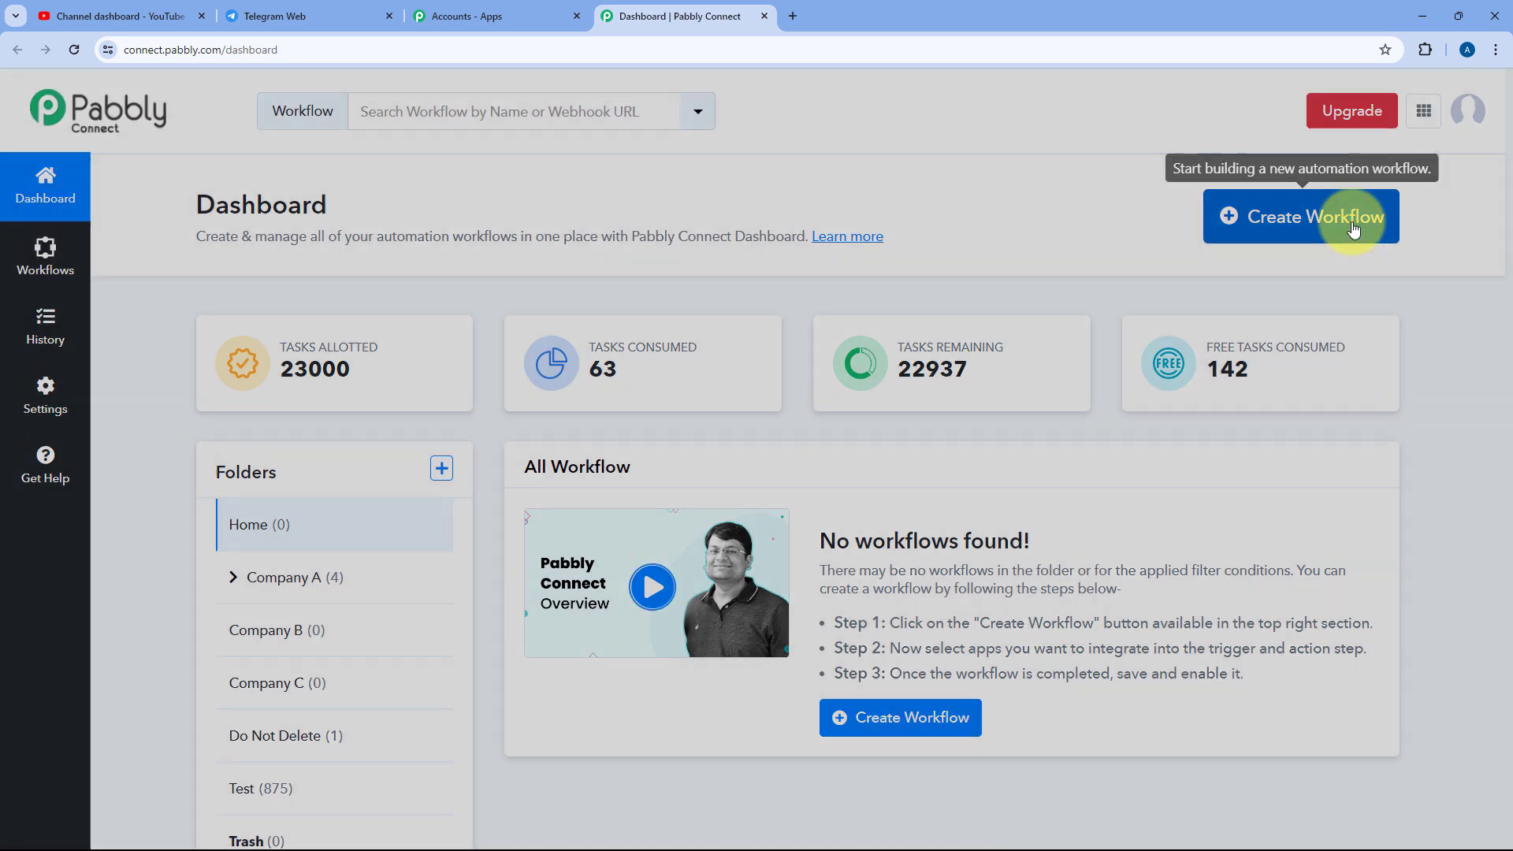
pyautogui.write('YouTube to Telegram')
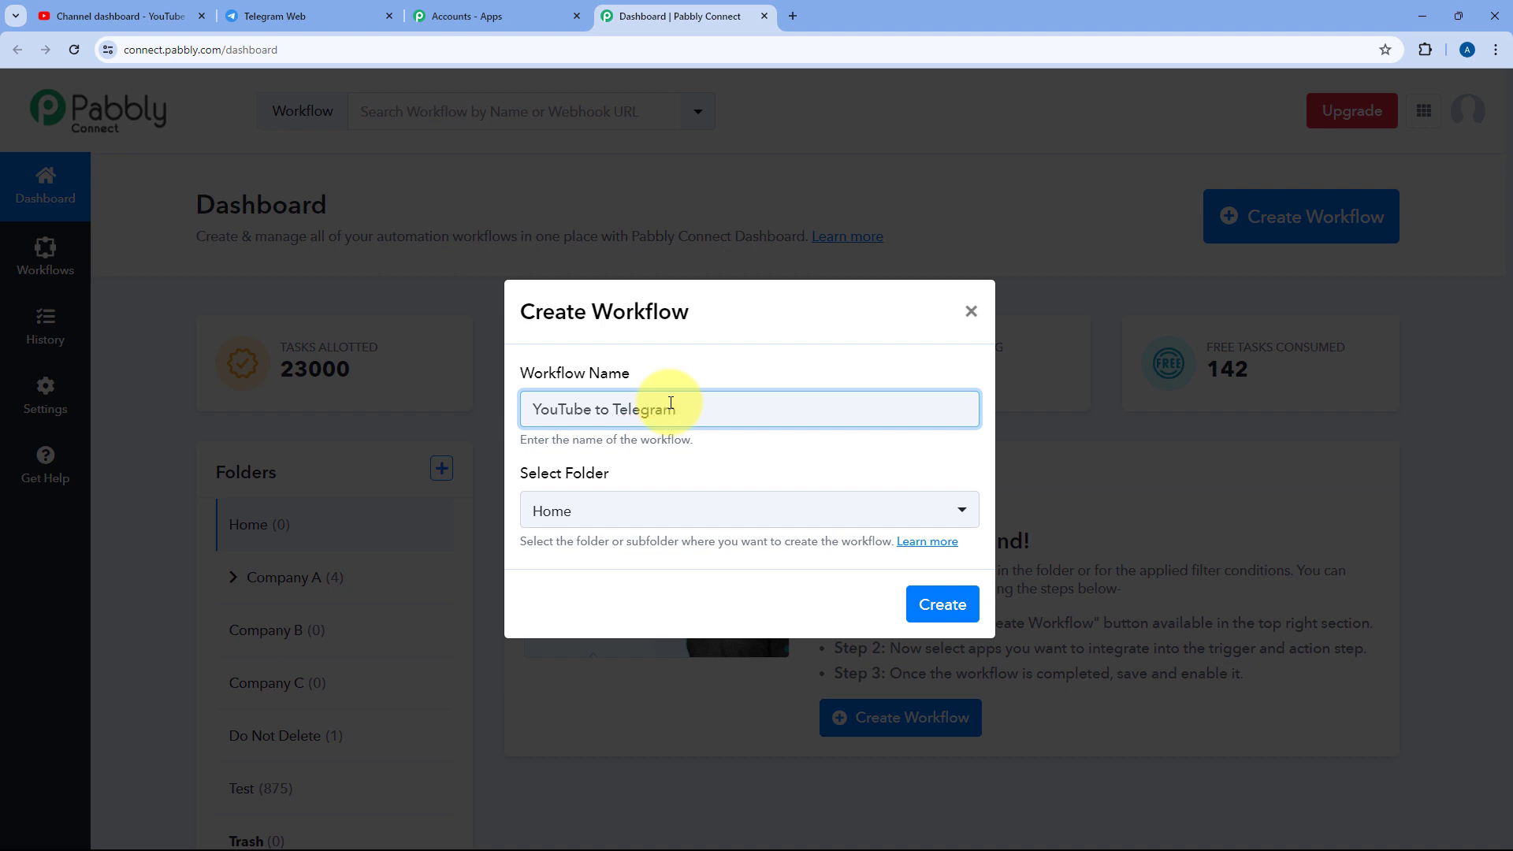
pyautogui.click(720, 508)
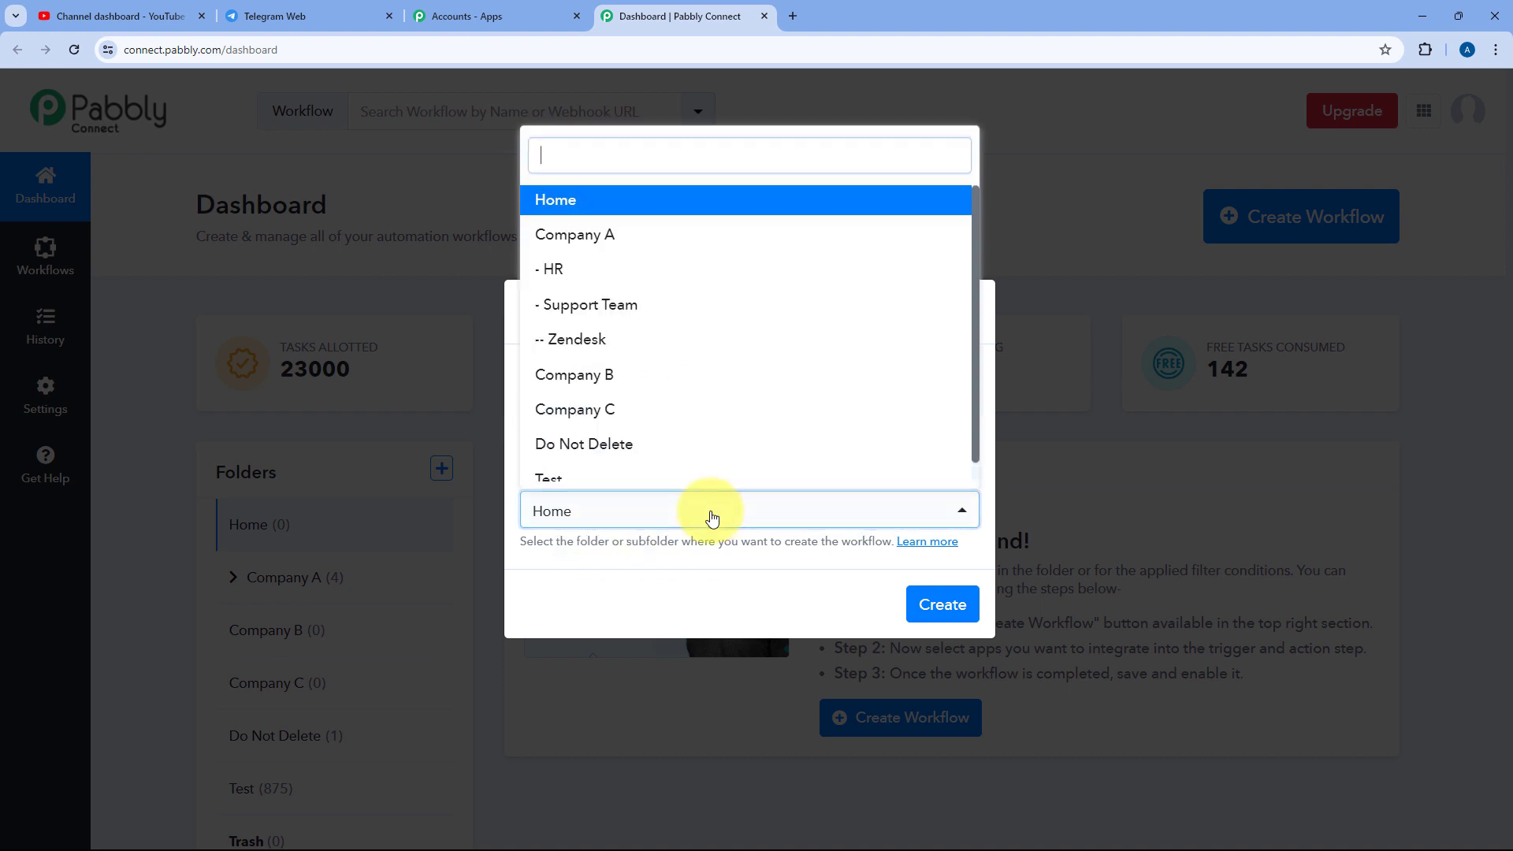
pyautogui.scroll(-1, 743, 381)
pyautogui.scroll(1, 745, 387)
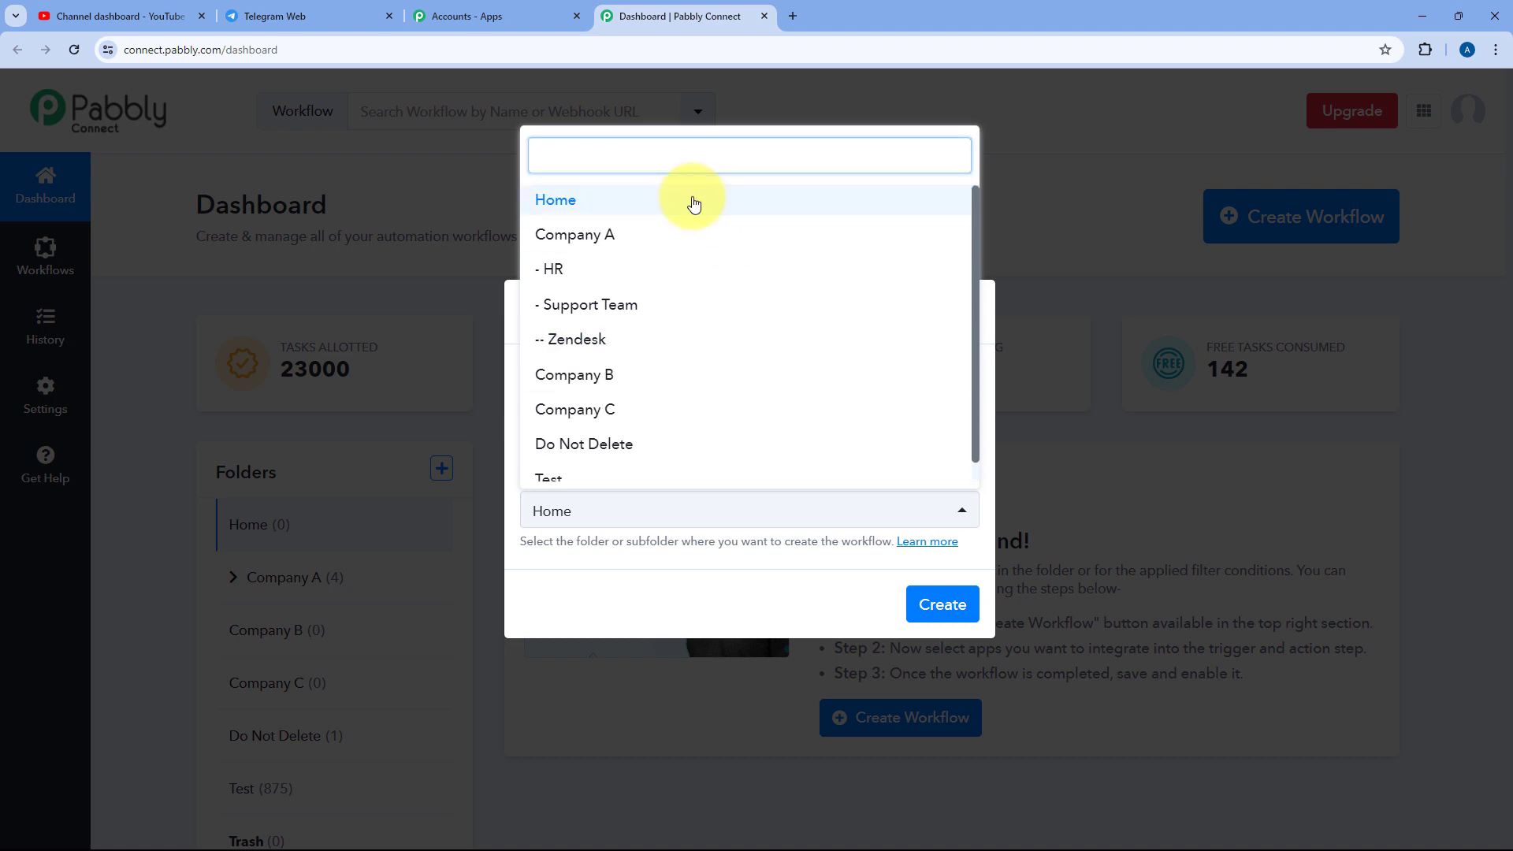
pyautogui.click(693, 201)
pyautogui.click(945, 603)
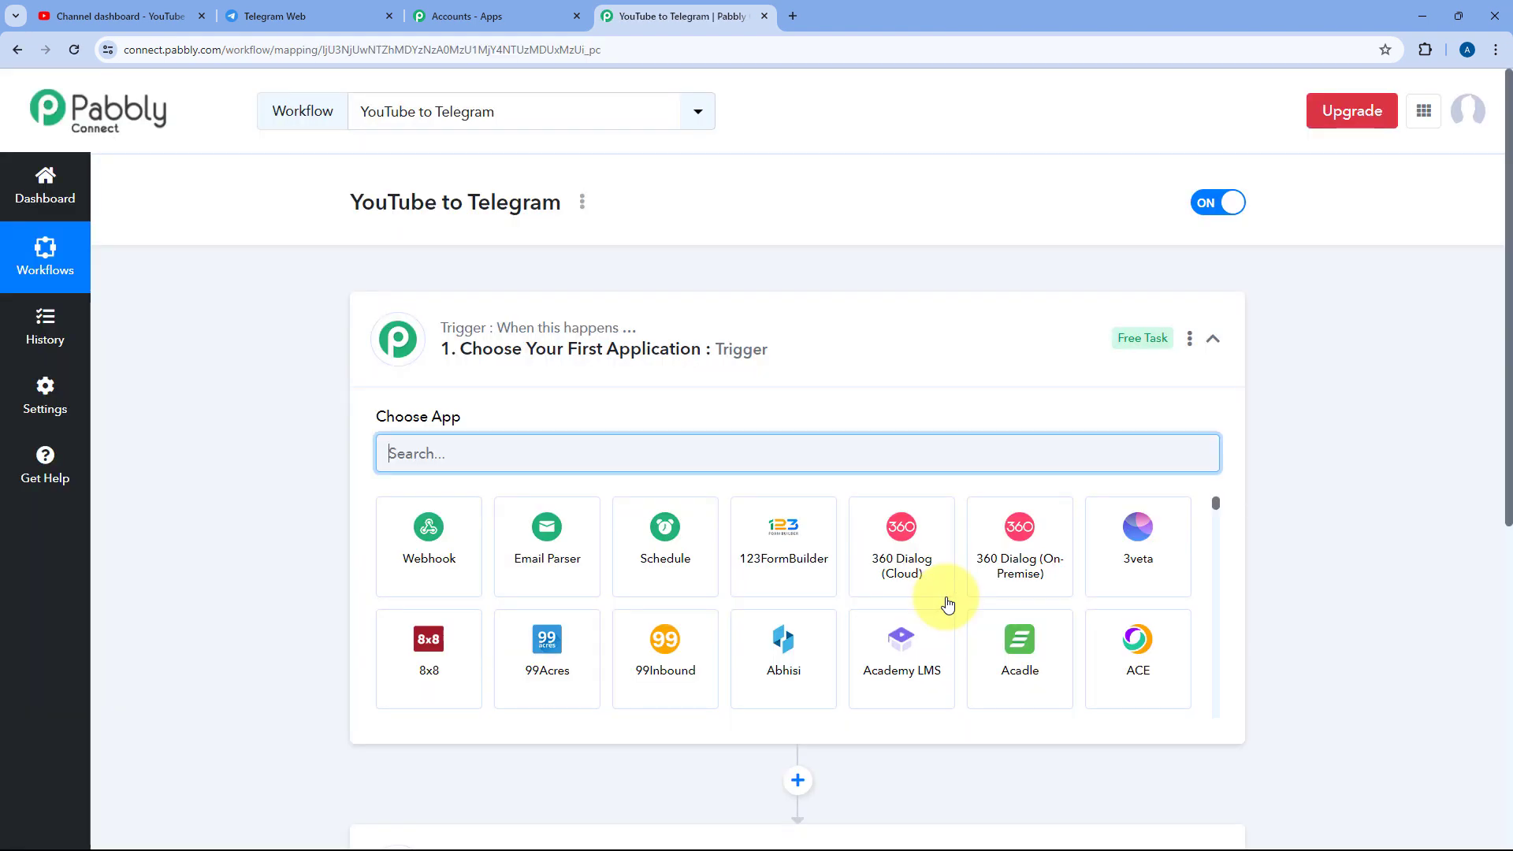
# - Review the workflow's trigger and action steps alongside the YouTube Studio channel and Telegram Web pages they are meant to link
pyautogui.scroll(-1, 284, 312)
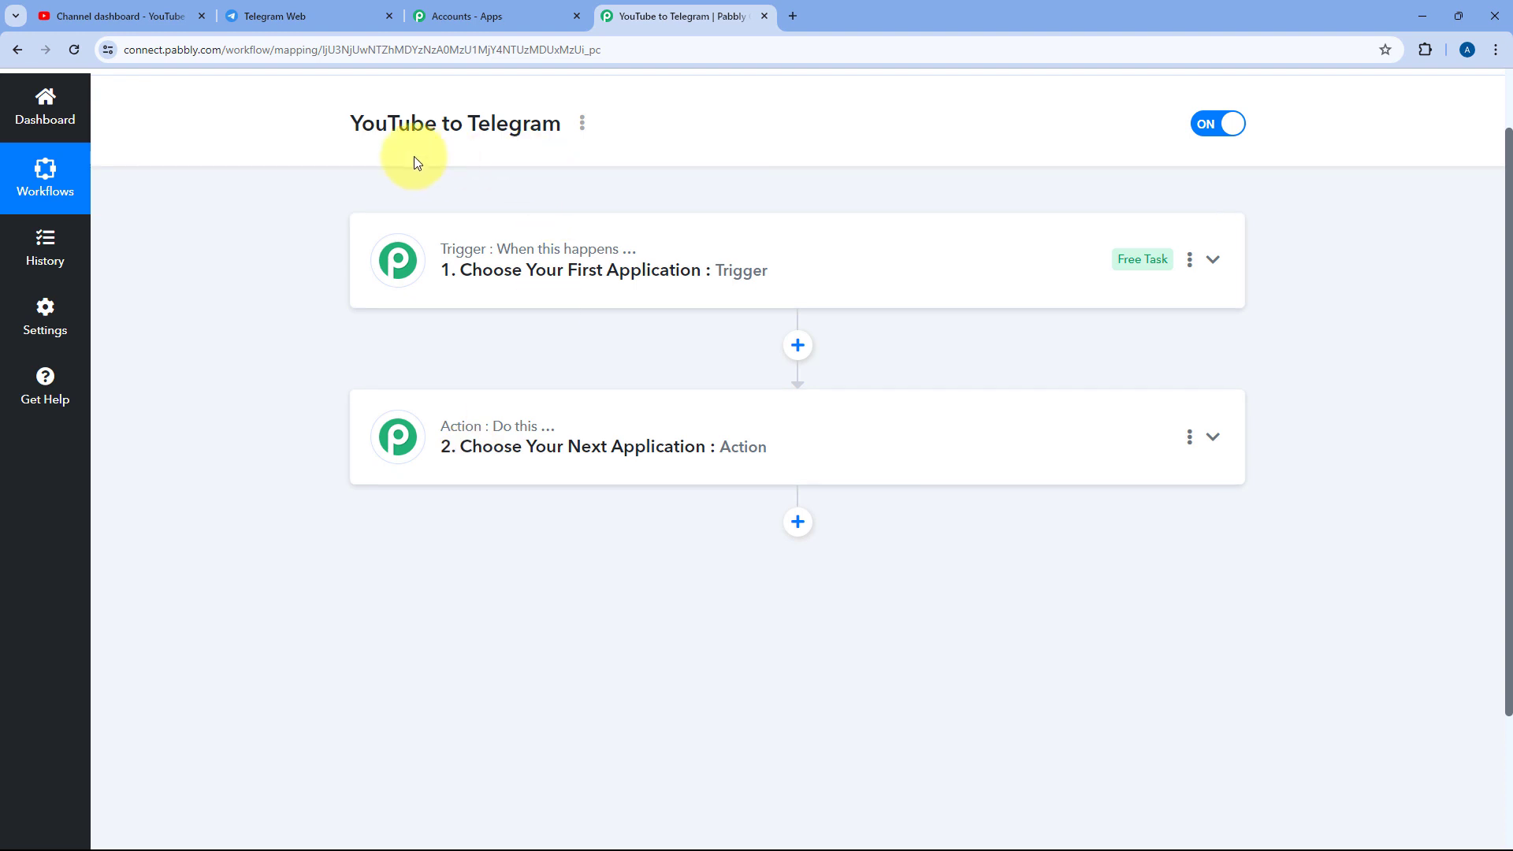
pyautogui.moveTo(495, 258)
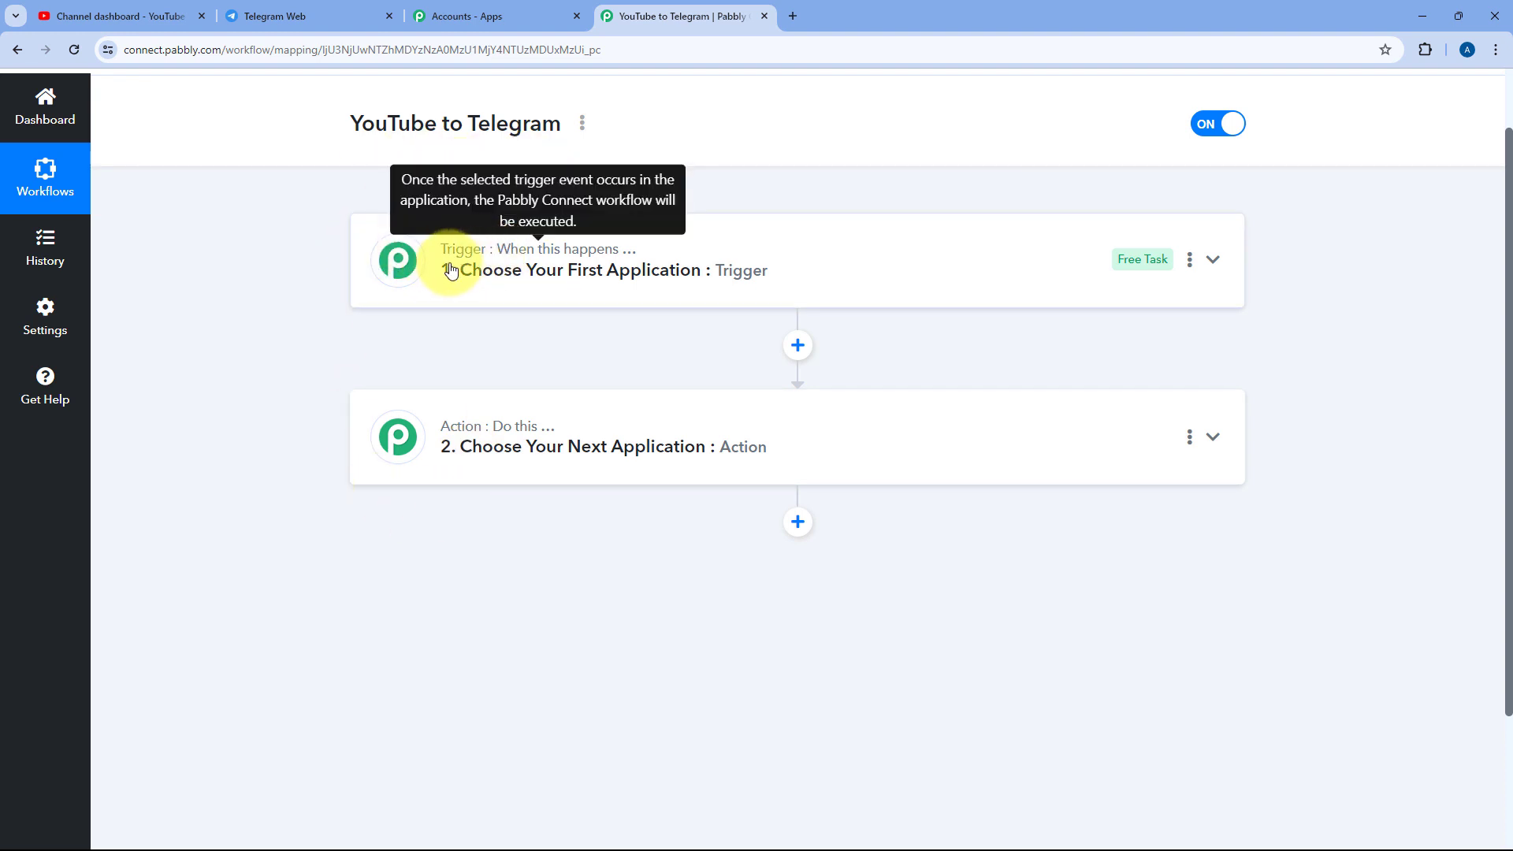
pyautogui.moveTo(535, 438)
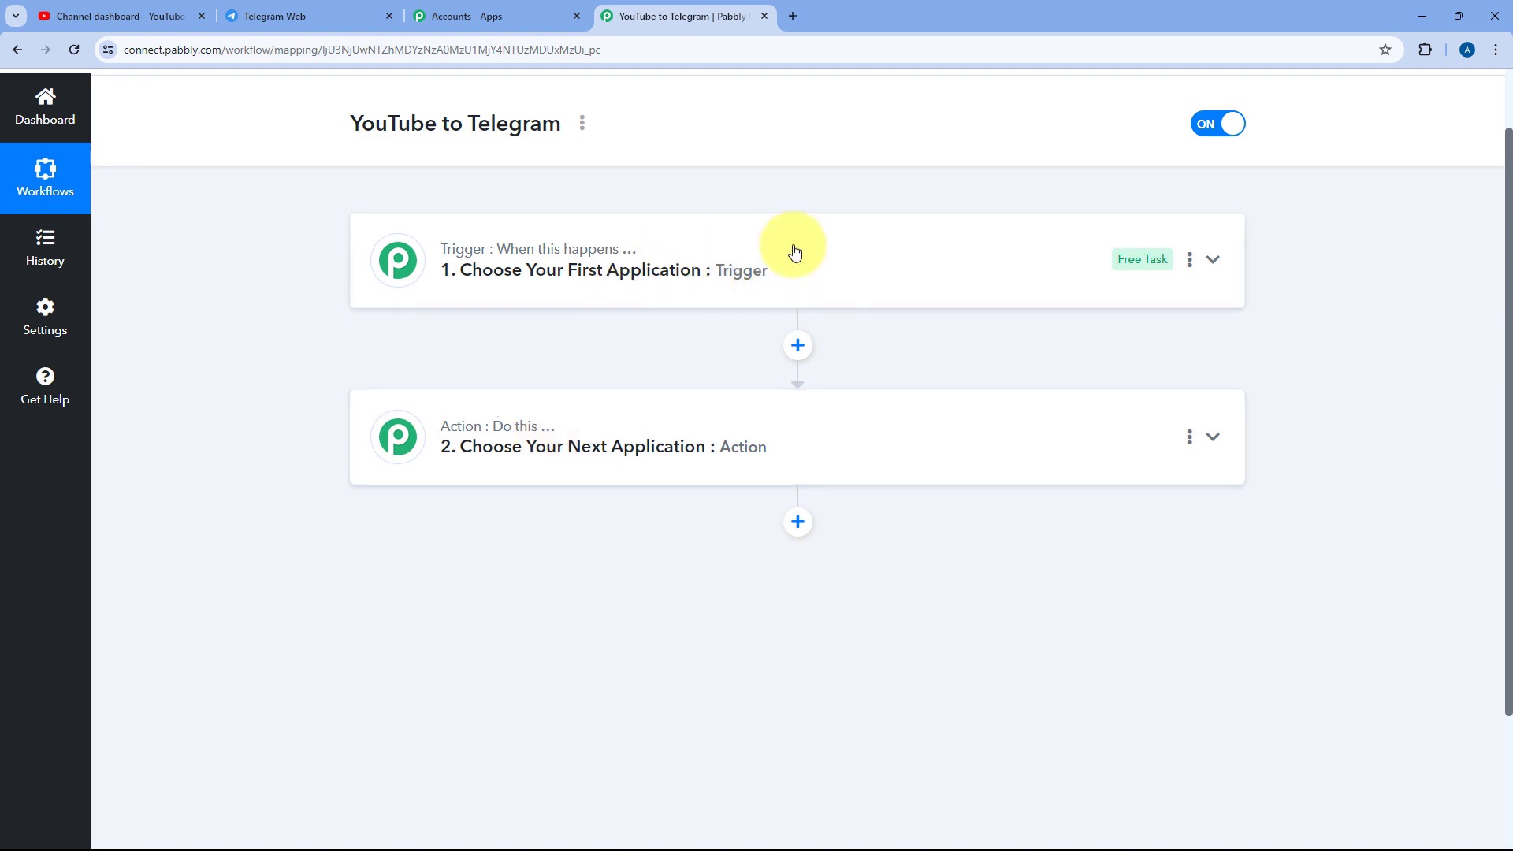
pyautogui.click(719, 255)
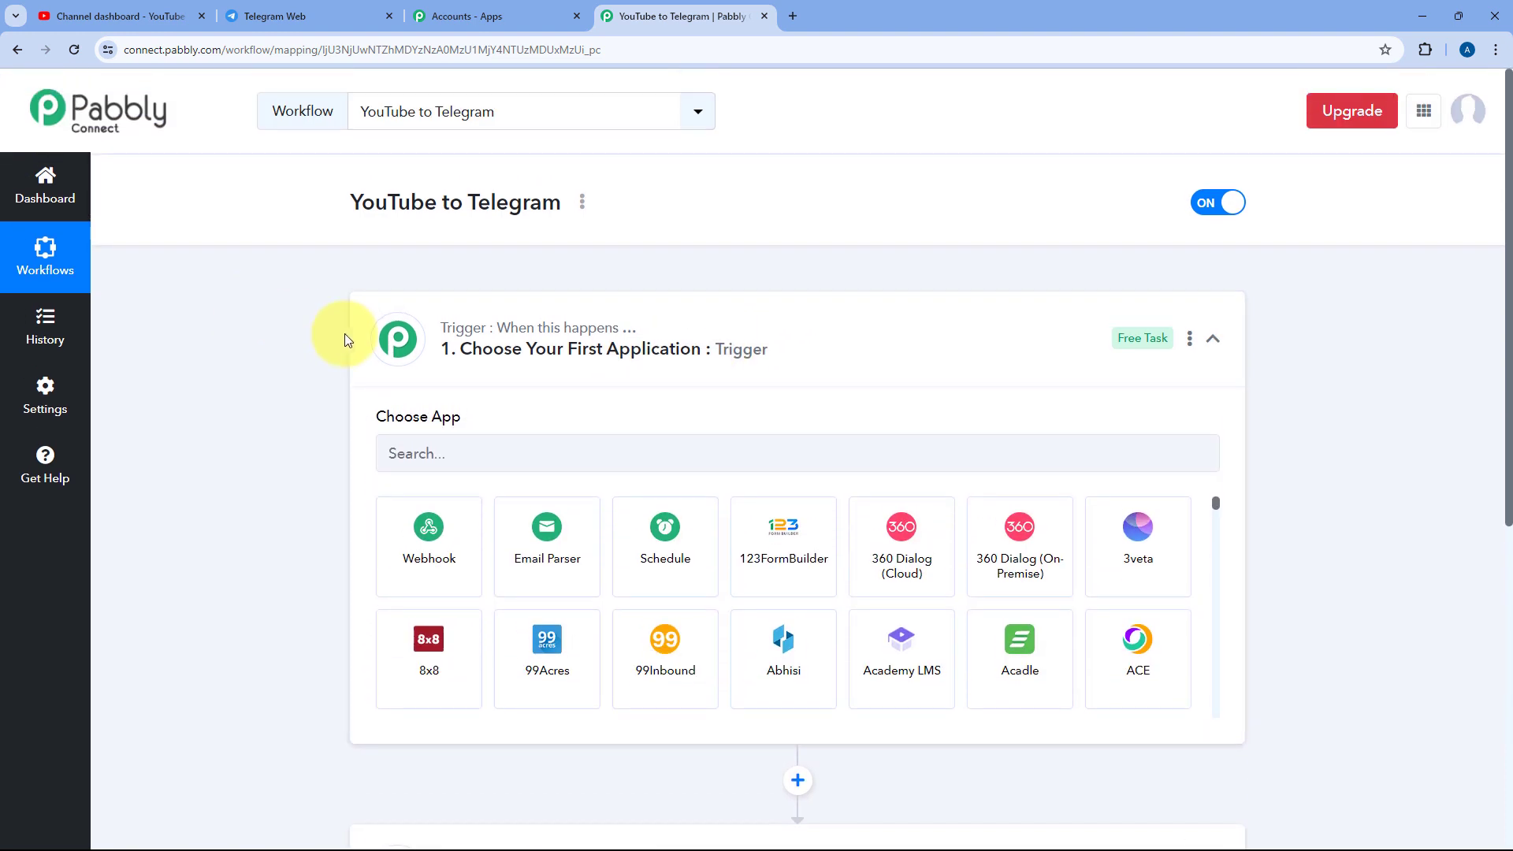
pyautogui.scroll(-1, 301, 292)
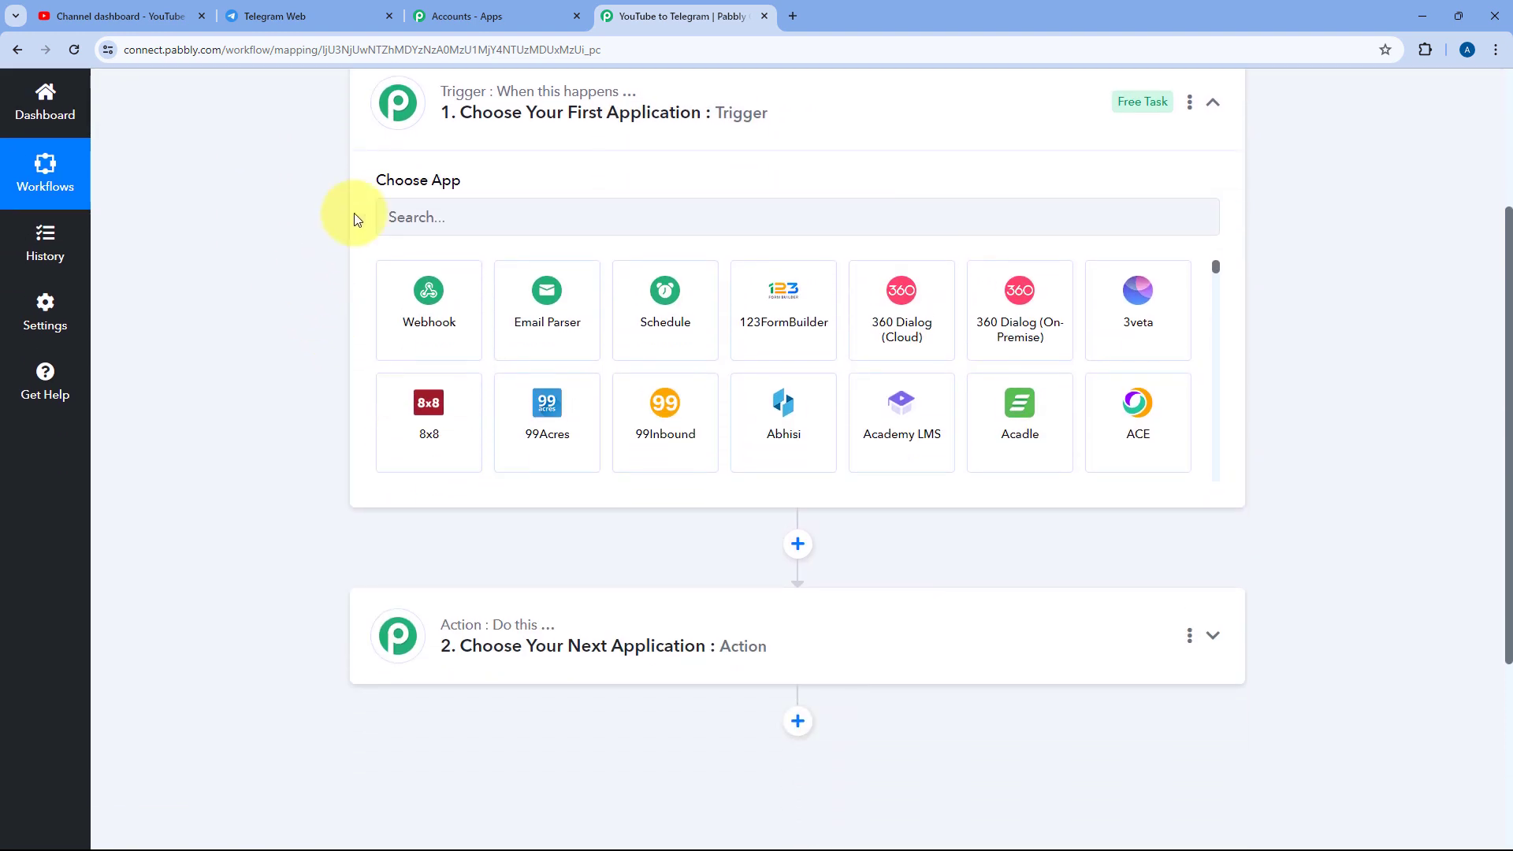
pyautogui.click(154, 9)
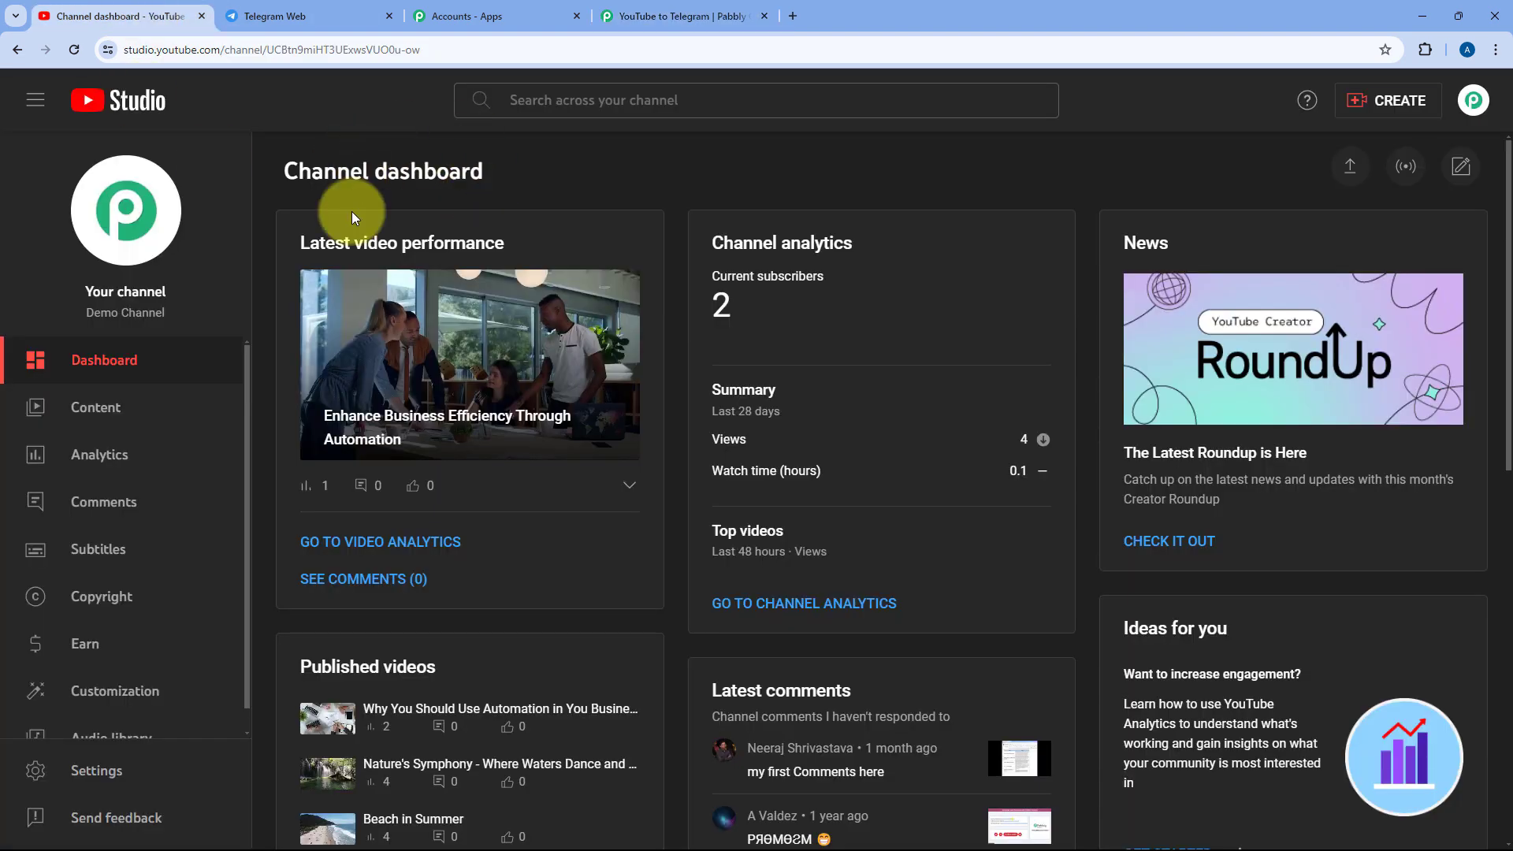
pyautogui.click(666, 10)
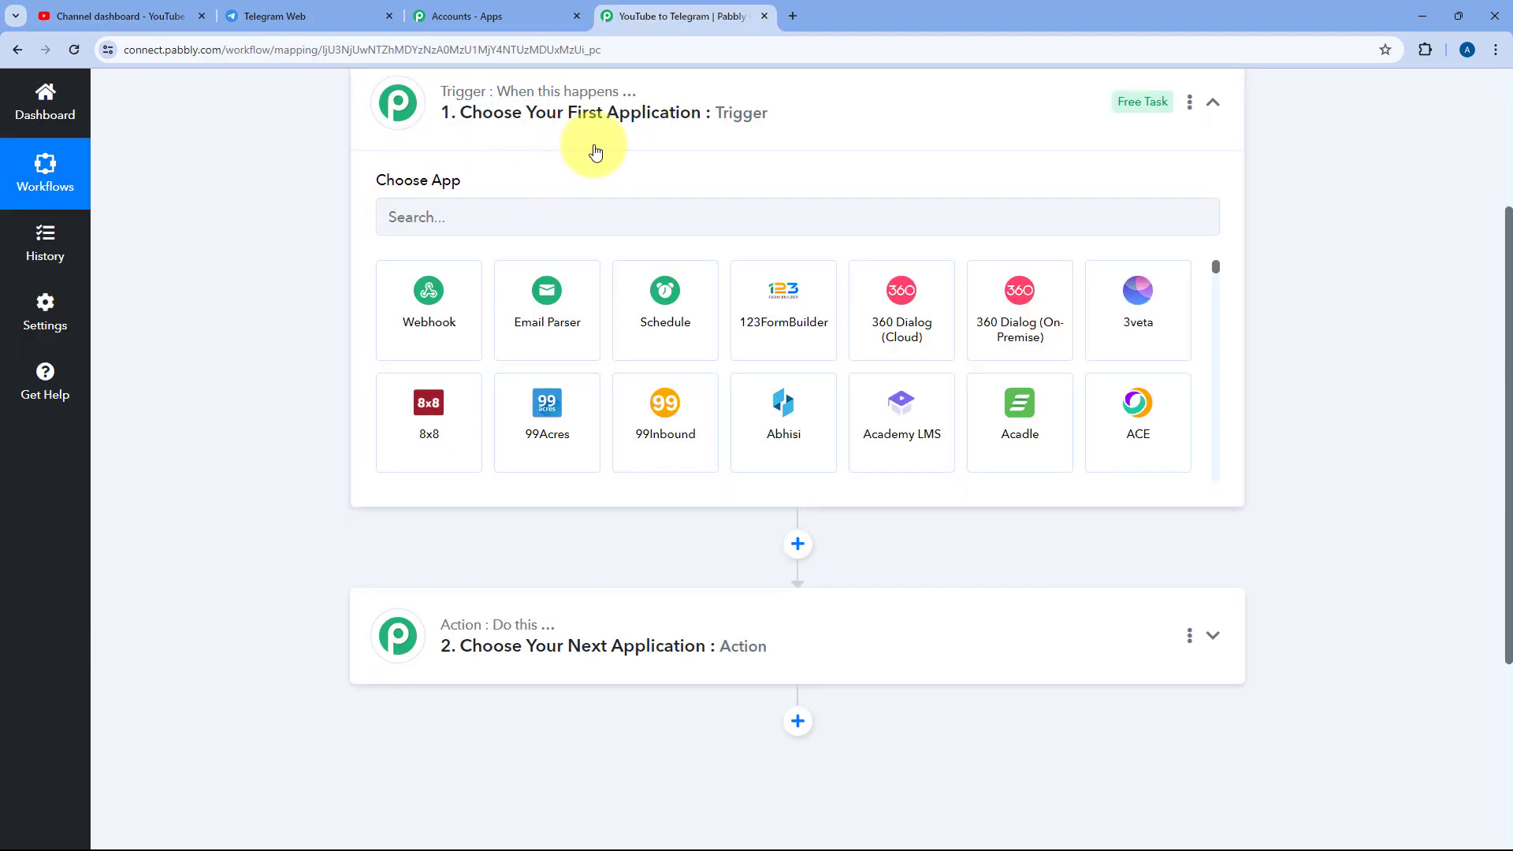
pyautogui.click(118, 16)
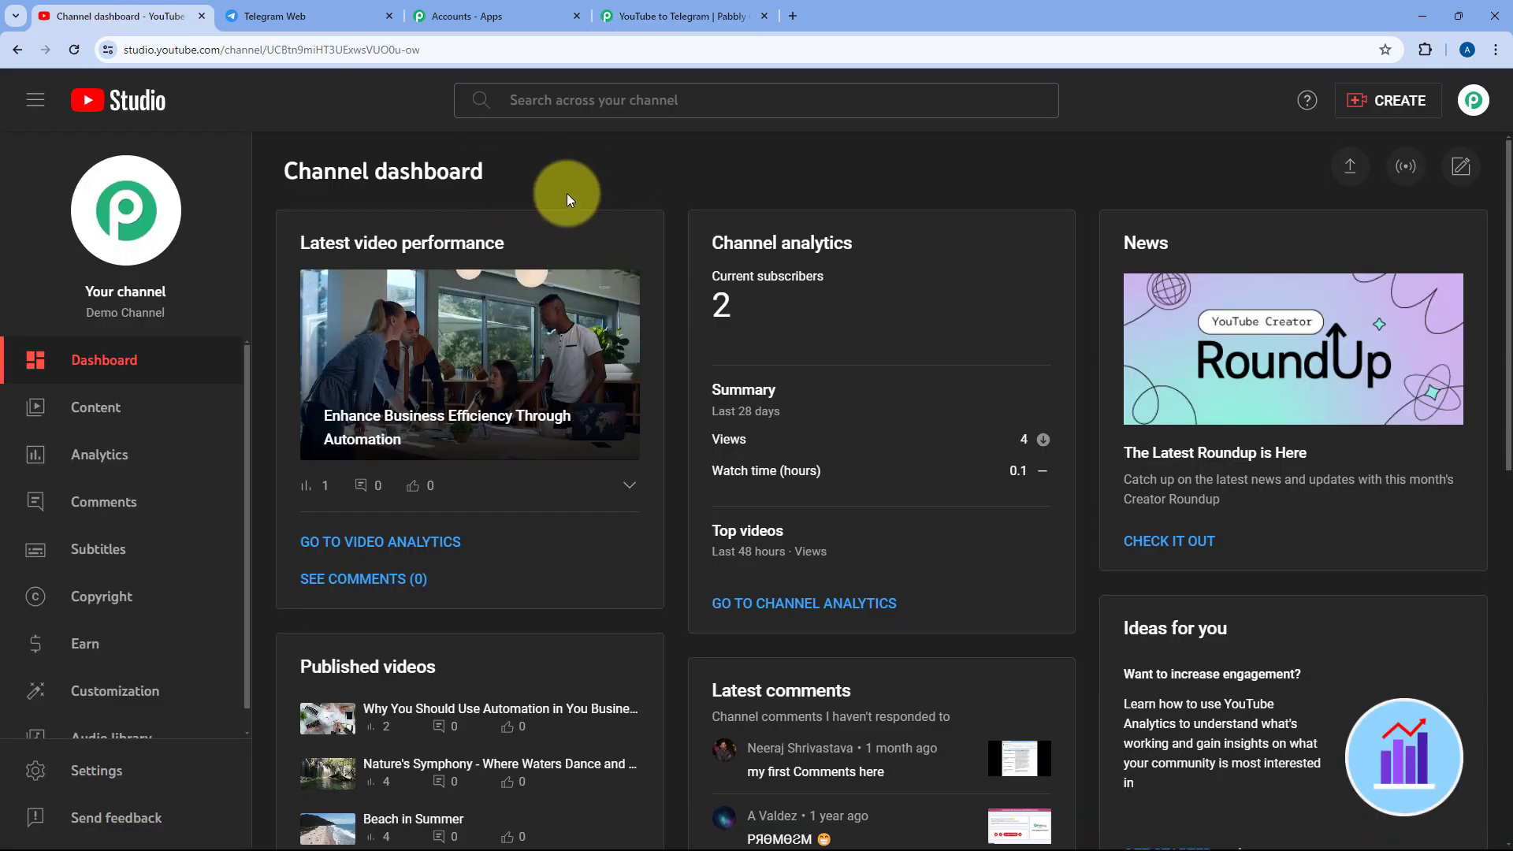
pyautogui.click(638, 14)
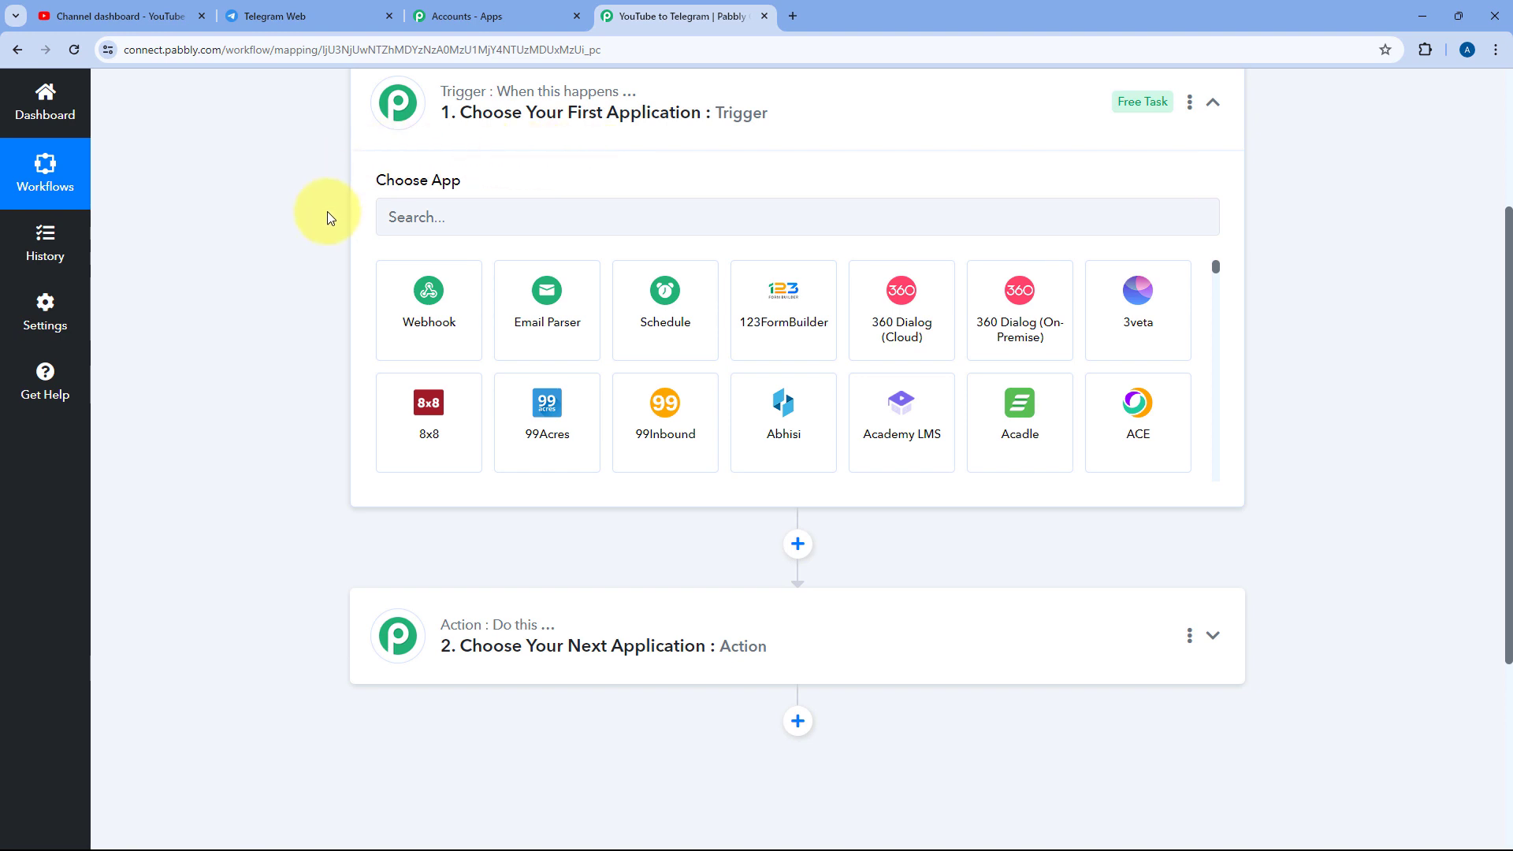
pyautogui.scroll(-2, 239, 438)
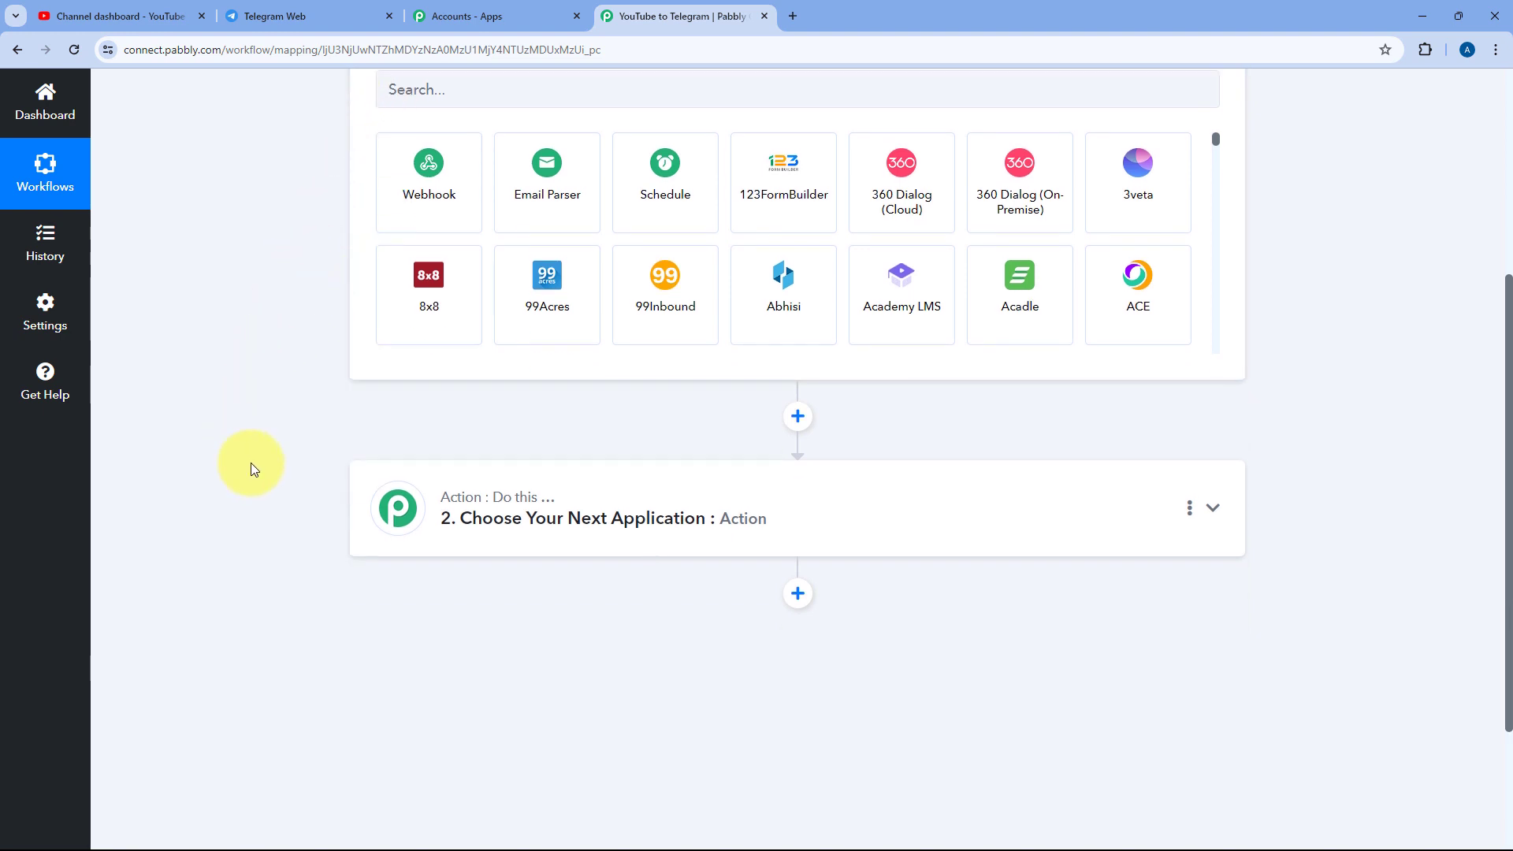
pyautogui.click(334, 14)
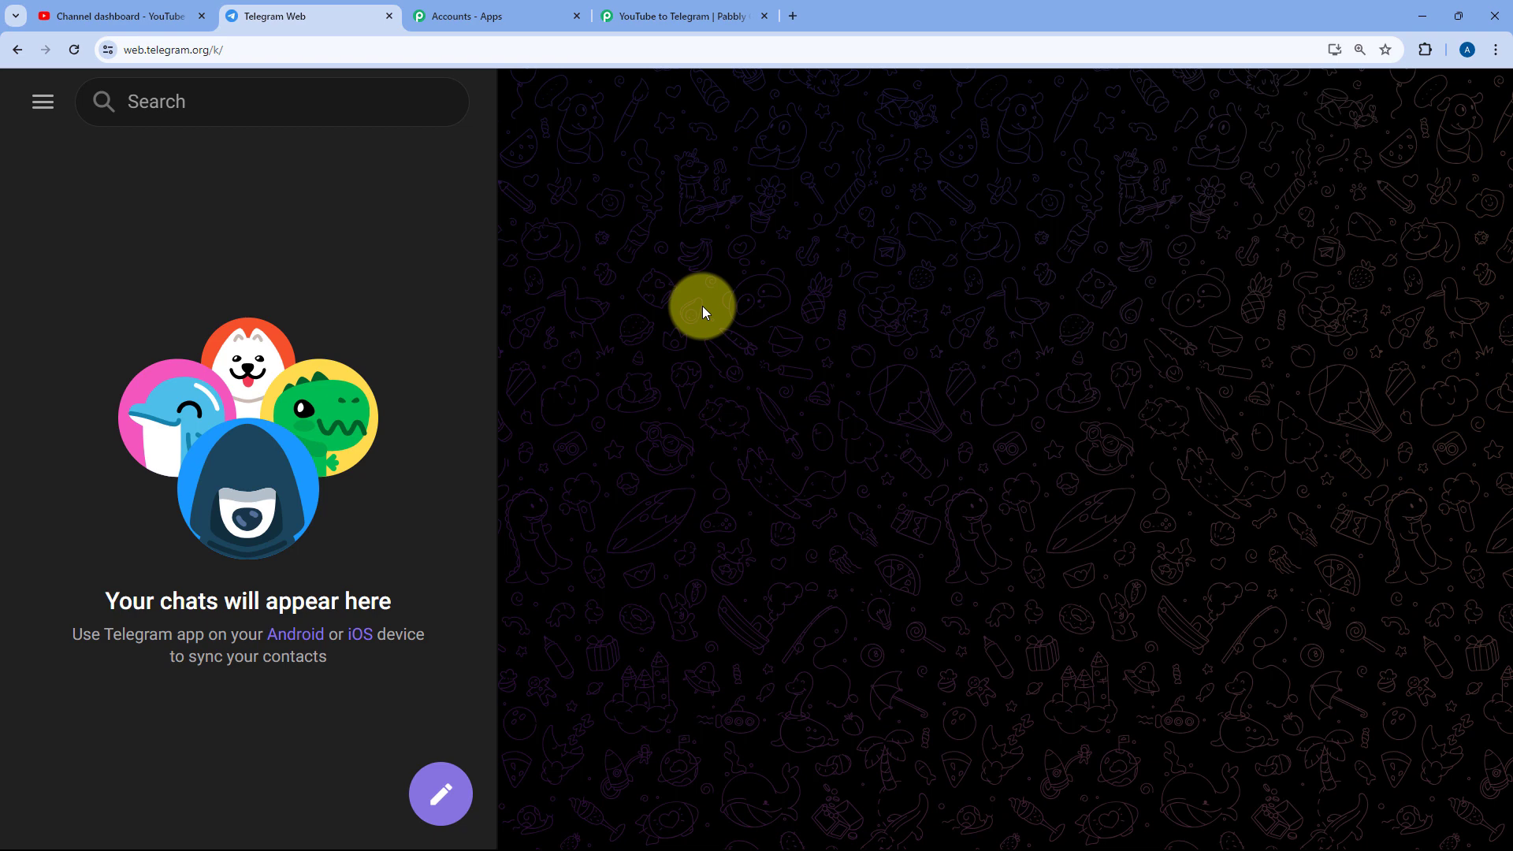
pyautogui.click(717, 16)
# - Set the workflow's trigger app to YouTube with the event New Video in Channel with Video URL
pyautogui.scroll(2, 258, 319)
pyautogui.click(445, 232)
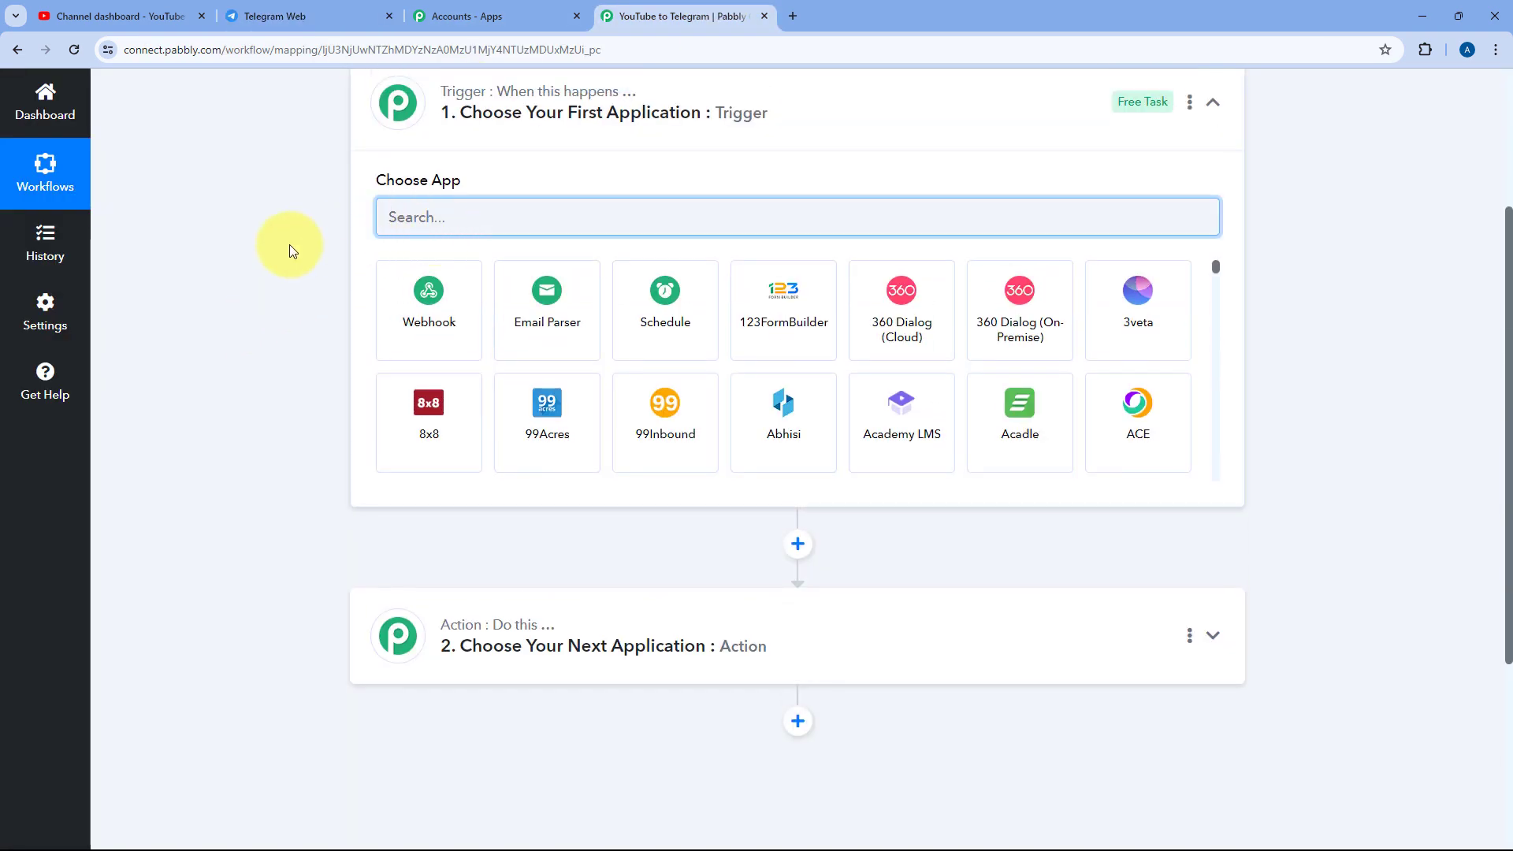
pyautogui.write('You')
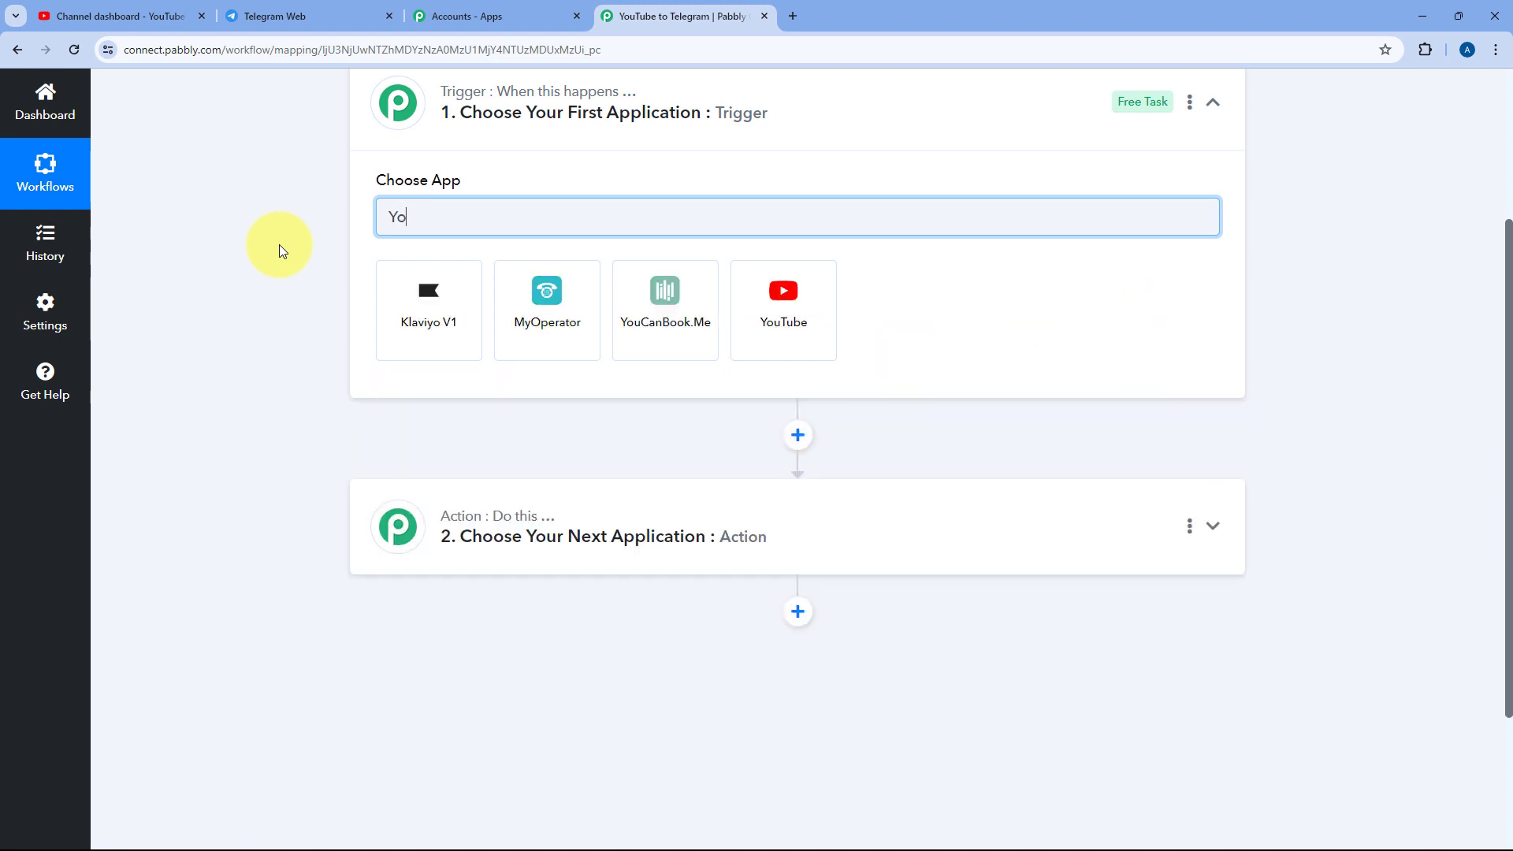
pyautogui.click(533, 295)
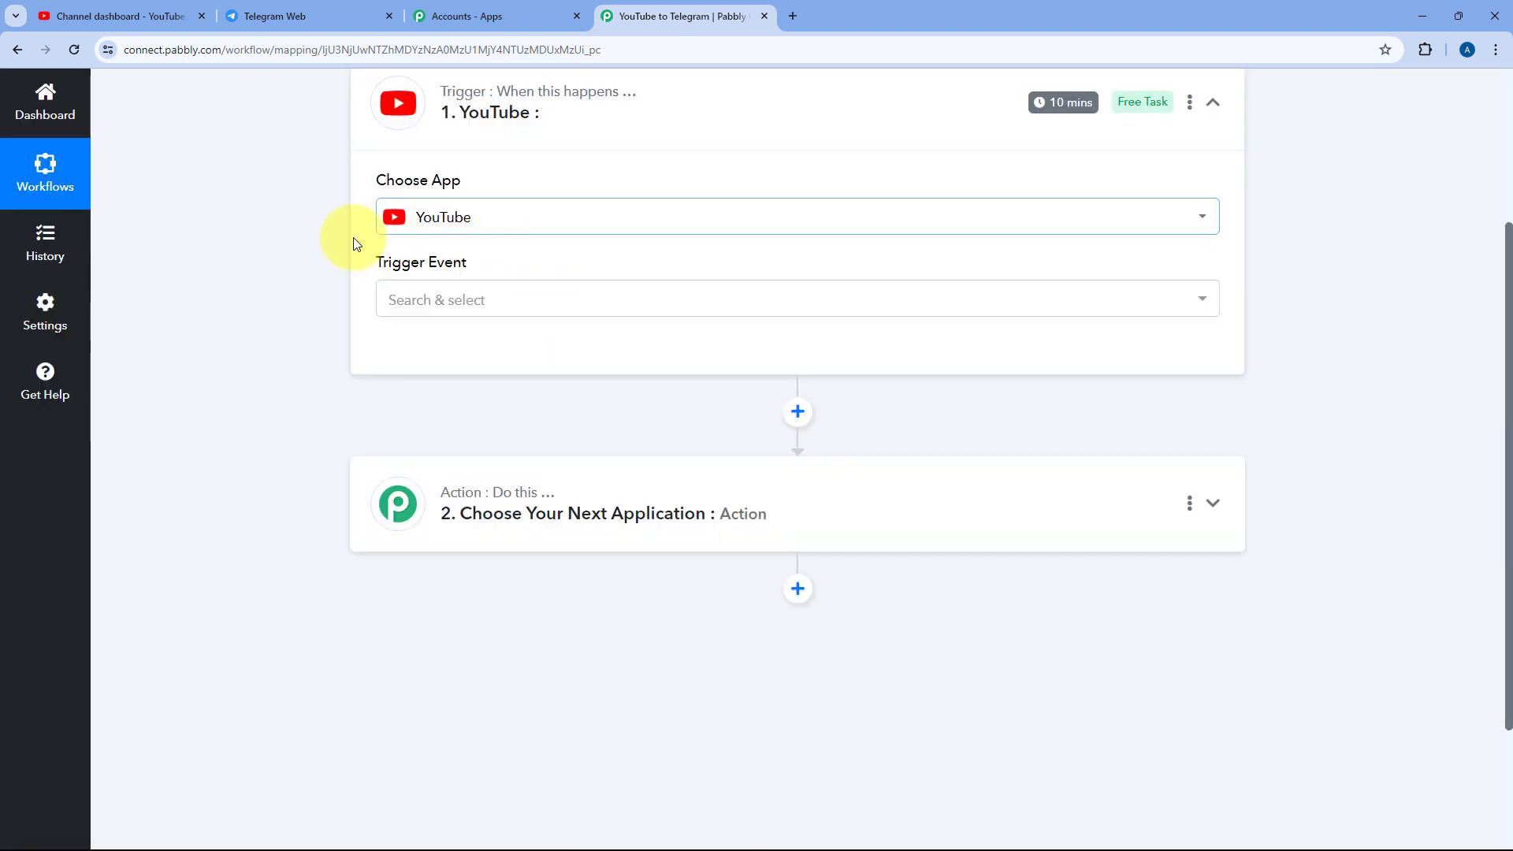
pyautogui.click(551, 319)
pyautogui.scroll(-2, 329, 318)
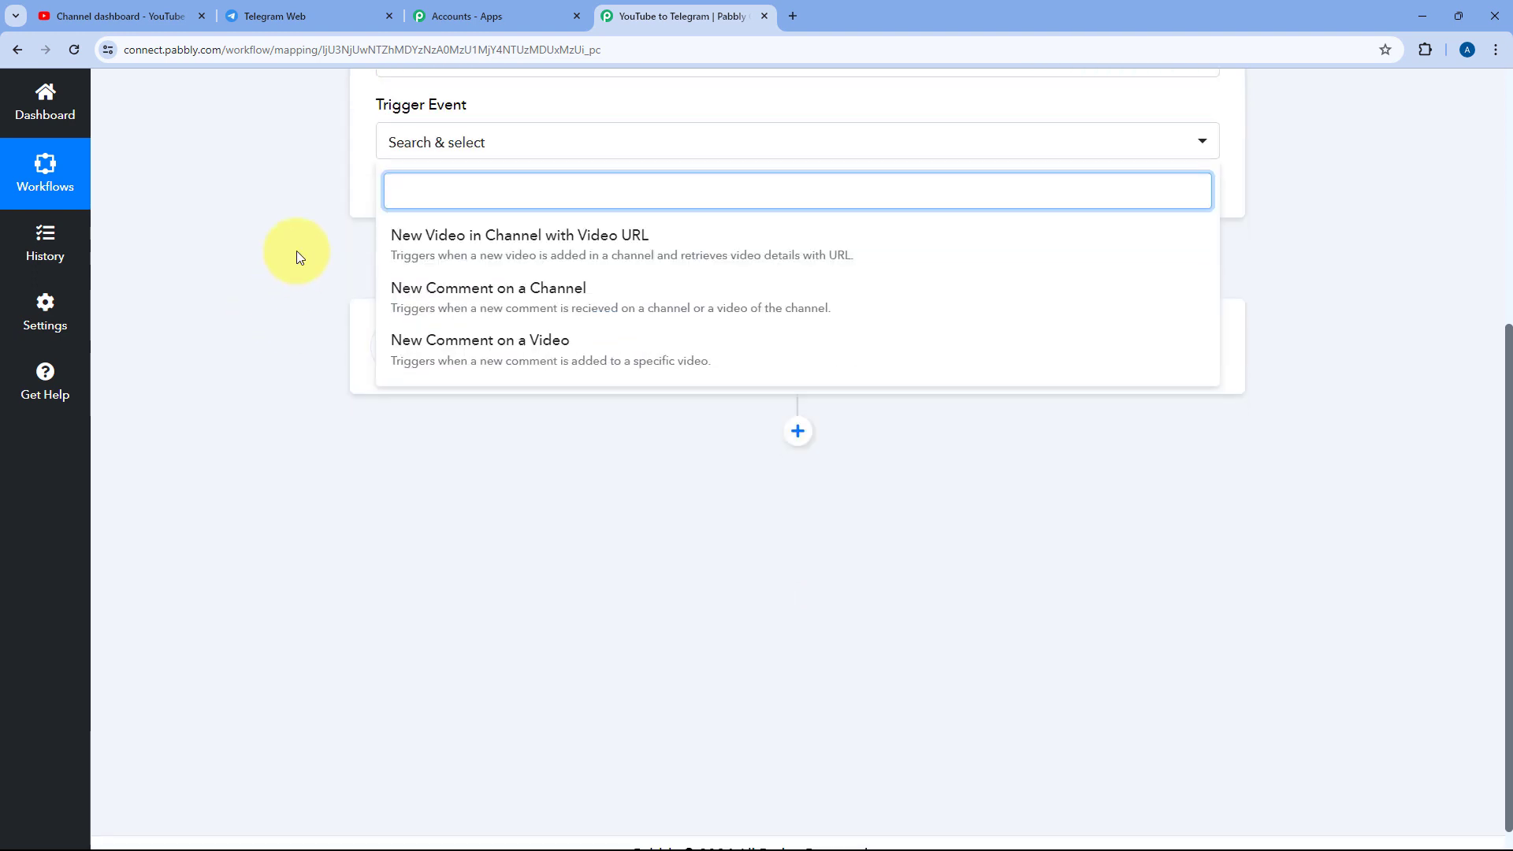
pyautogui.click(481, 245)
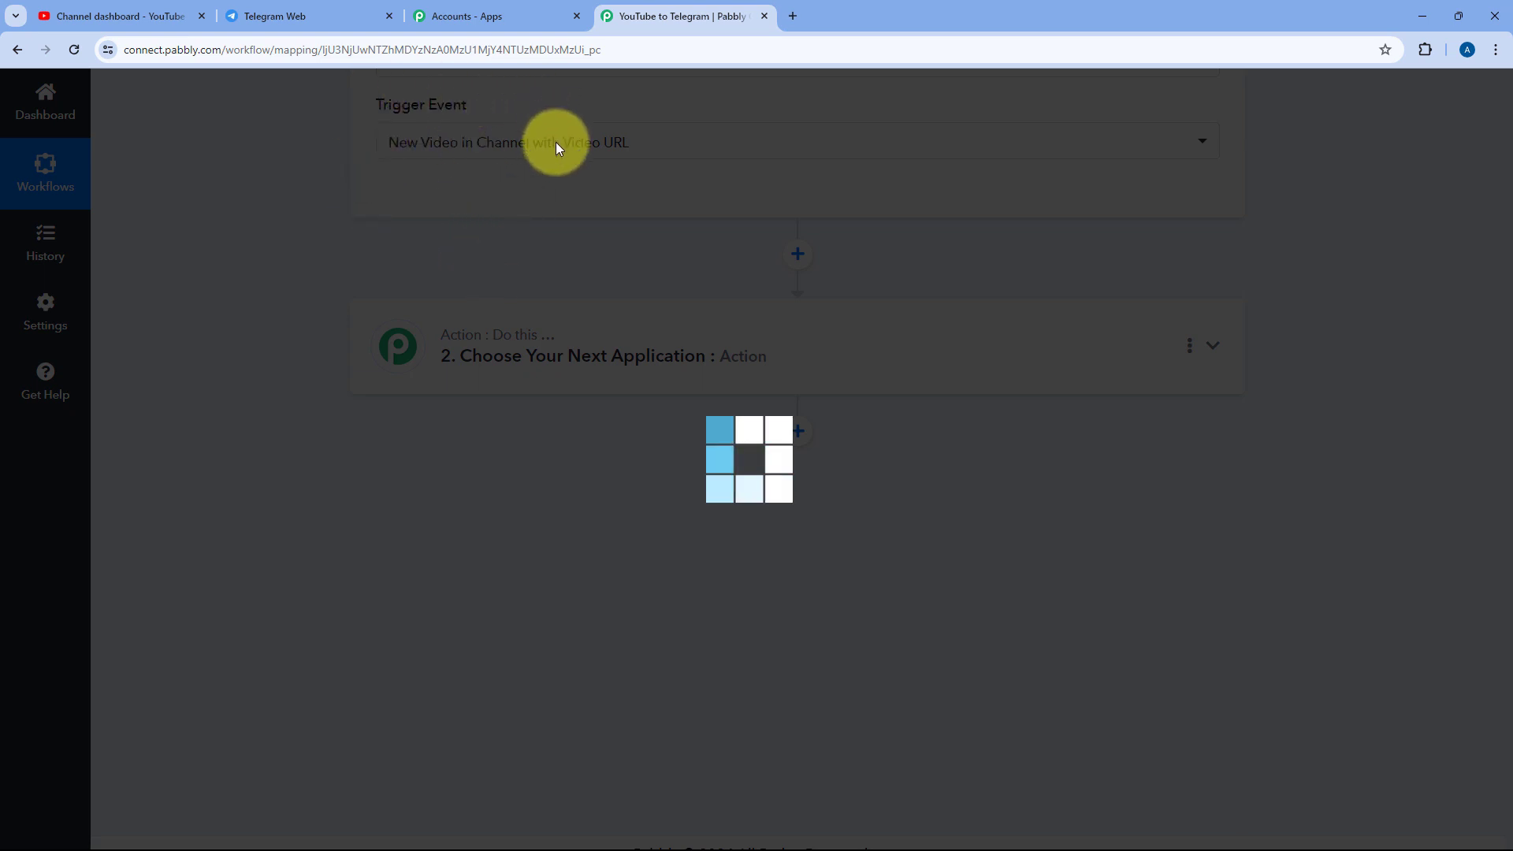
# - Connect the YouTube trigger through a new connection, choosing the Google account and granting Pabbly Connect Videos access
pyautogui.scroll(3, 555, 204)
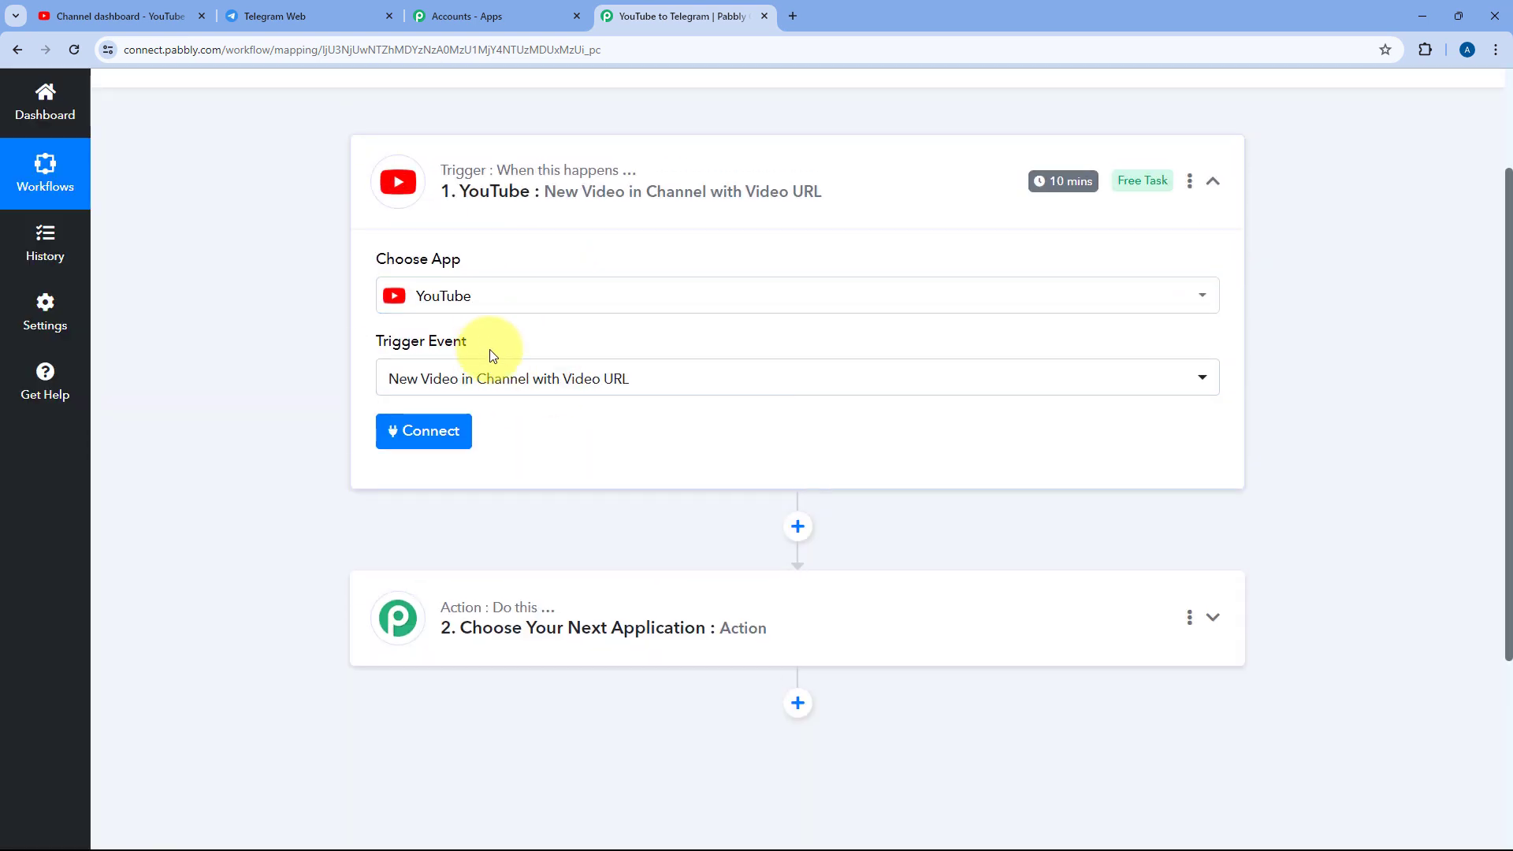
pyautogui.click(428, 432)
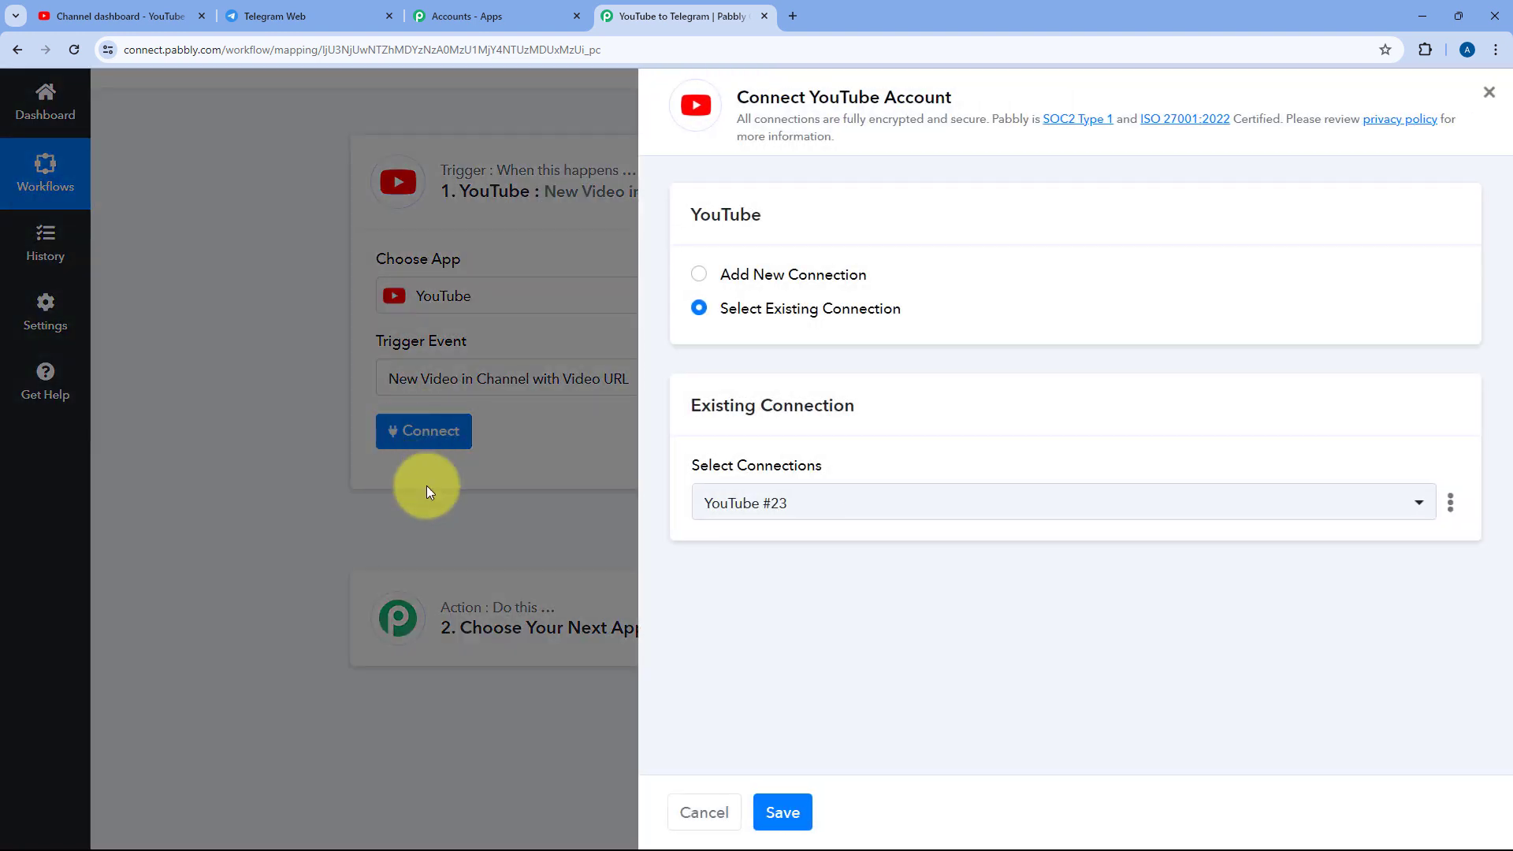
pyautogui.click(699, 274)
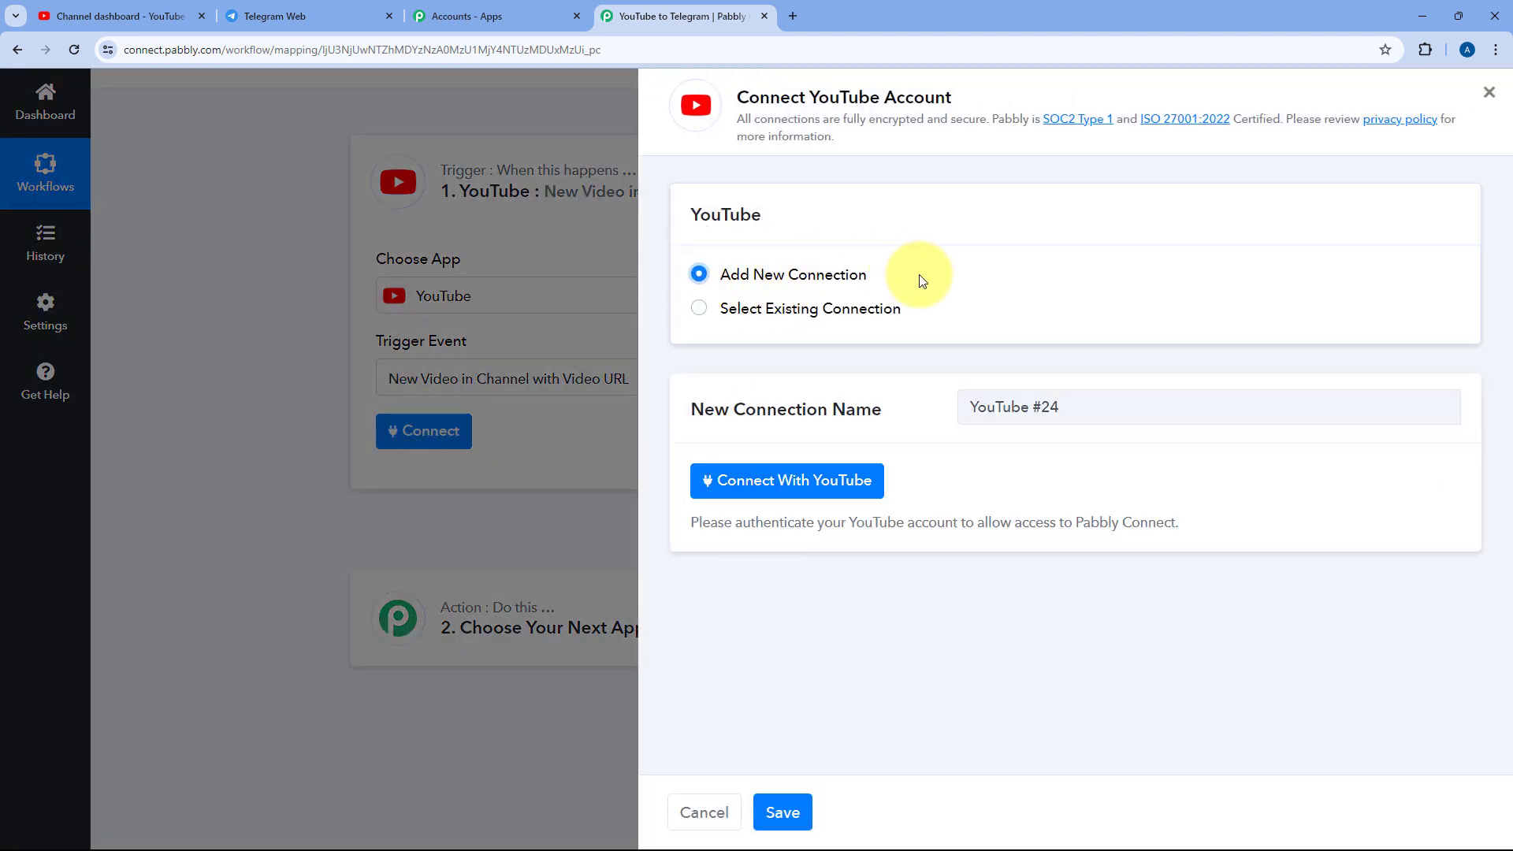
pyautogui.click(783, 489)
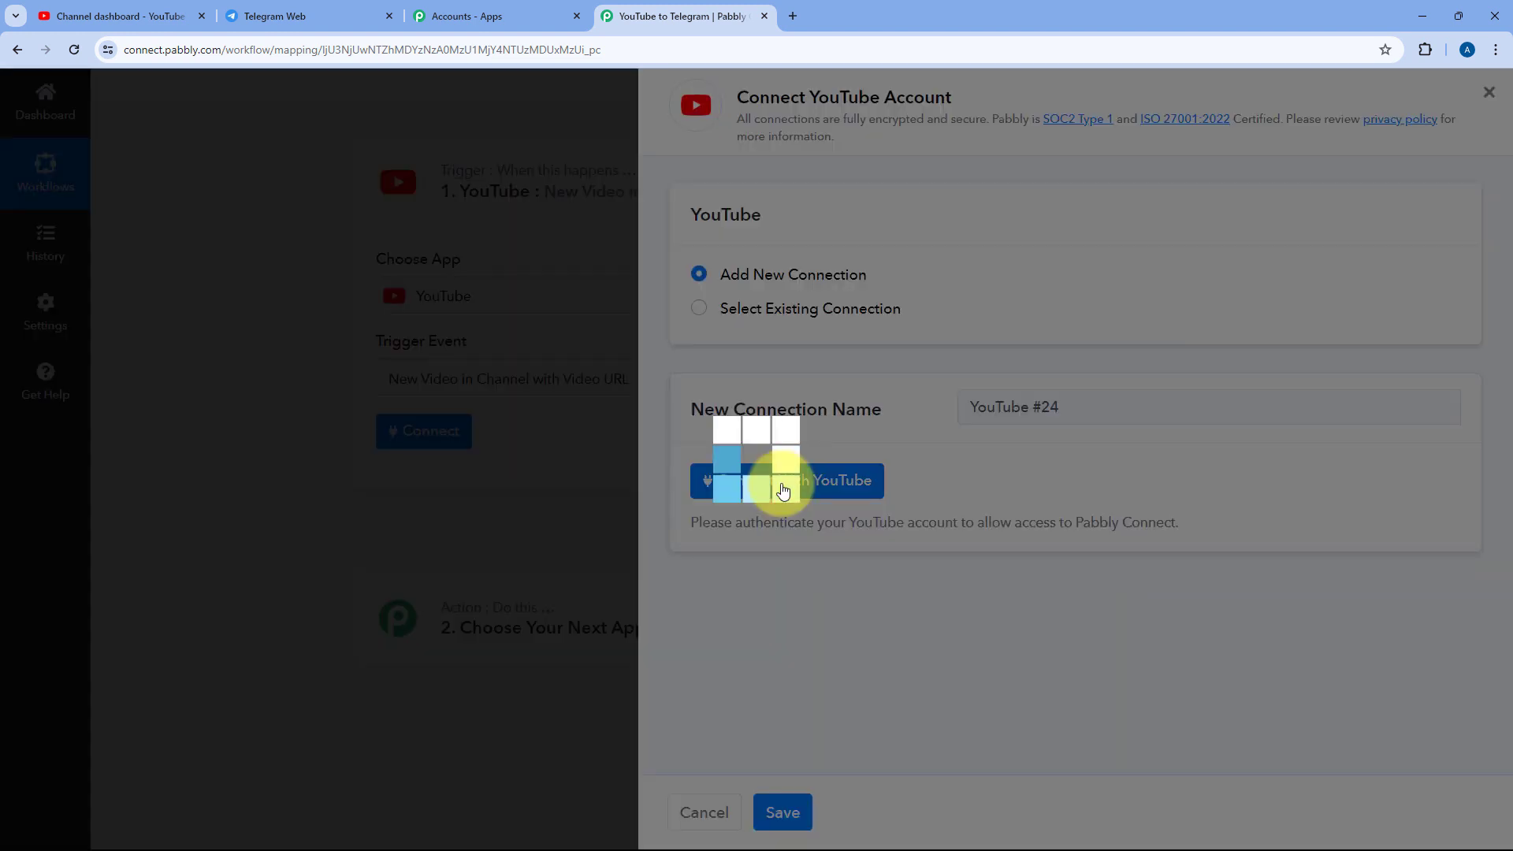
pyautogui.moveTo(286, 20); pyautogui.dragTo(286, 63)
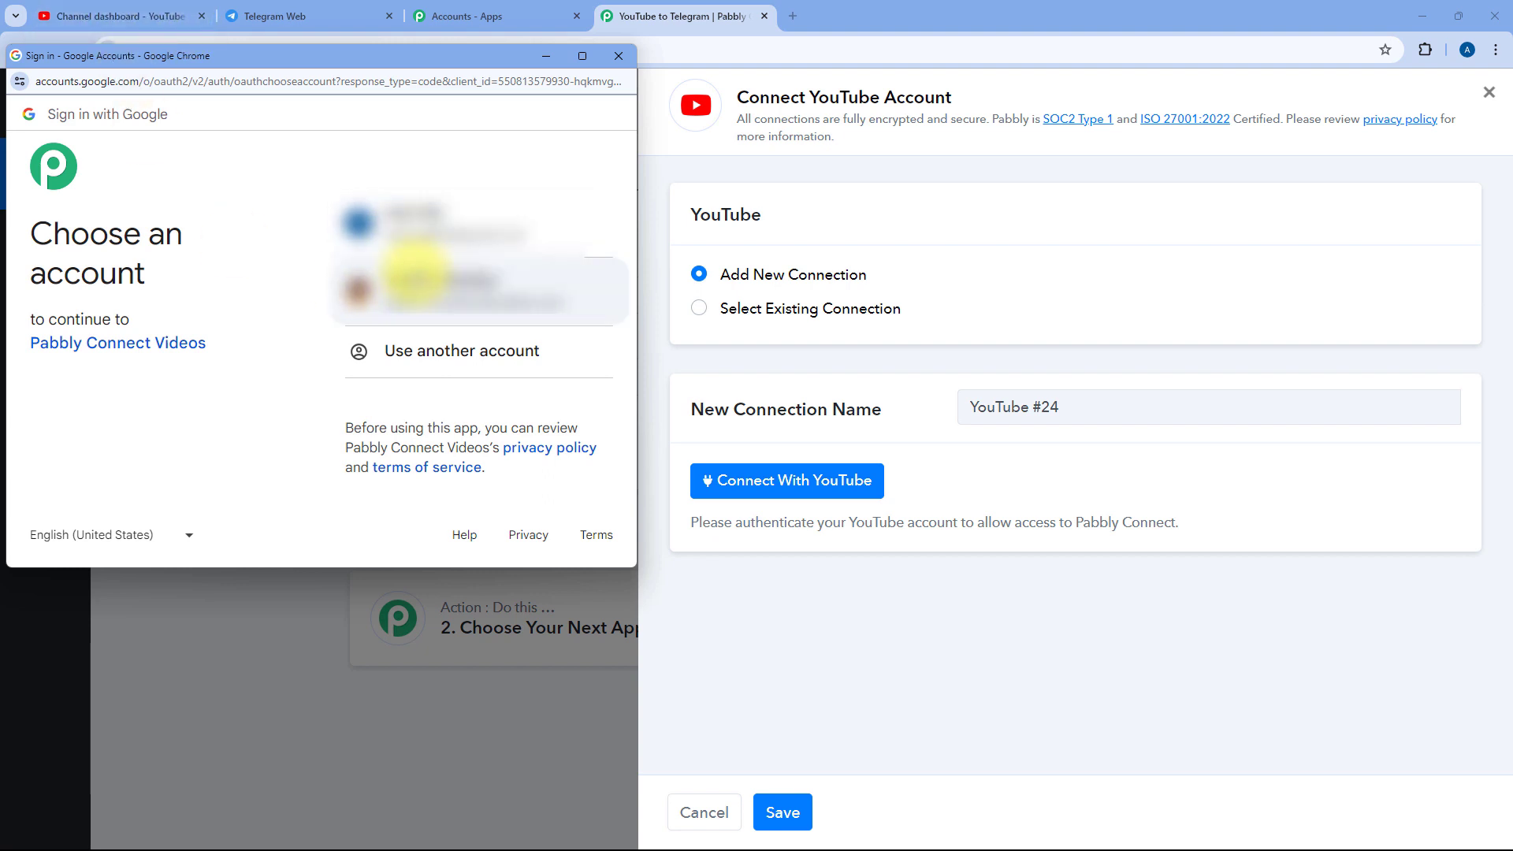
pyautogui.click(418, 237)
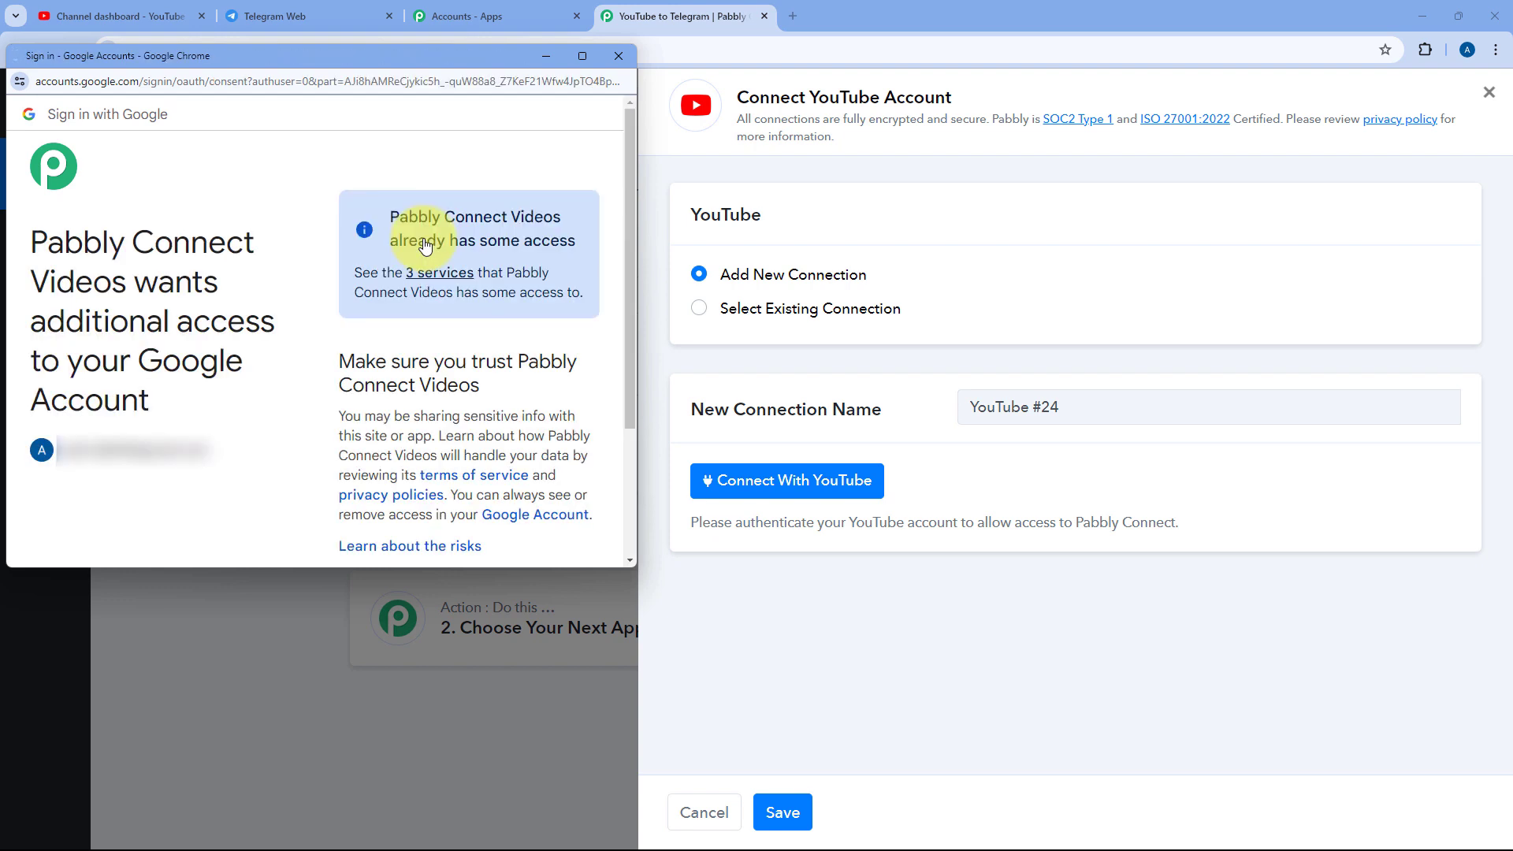
pyautogui.scroll(-3, 409, 197)
pyautogui.click(459, 438)
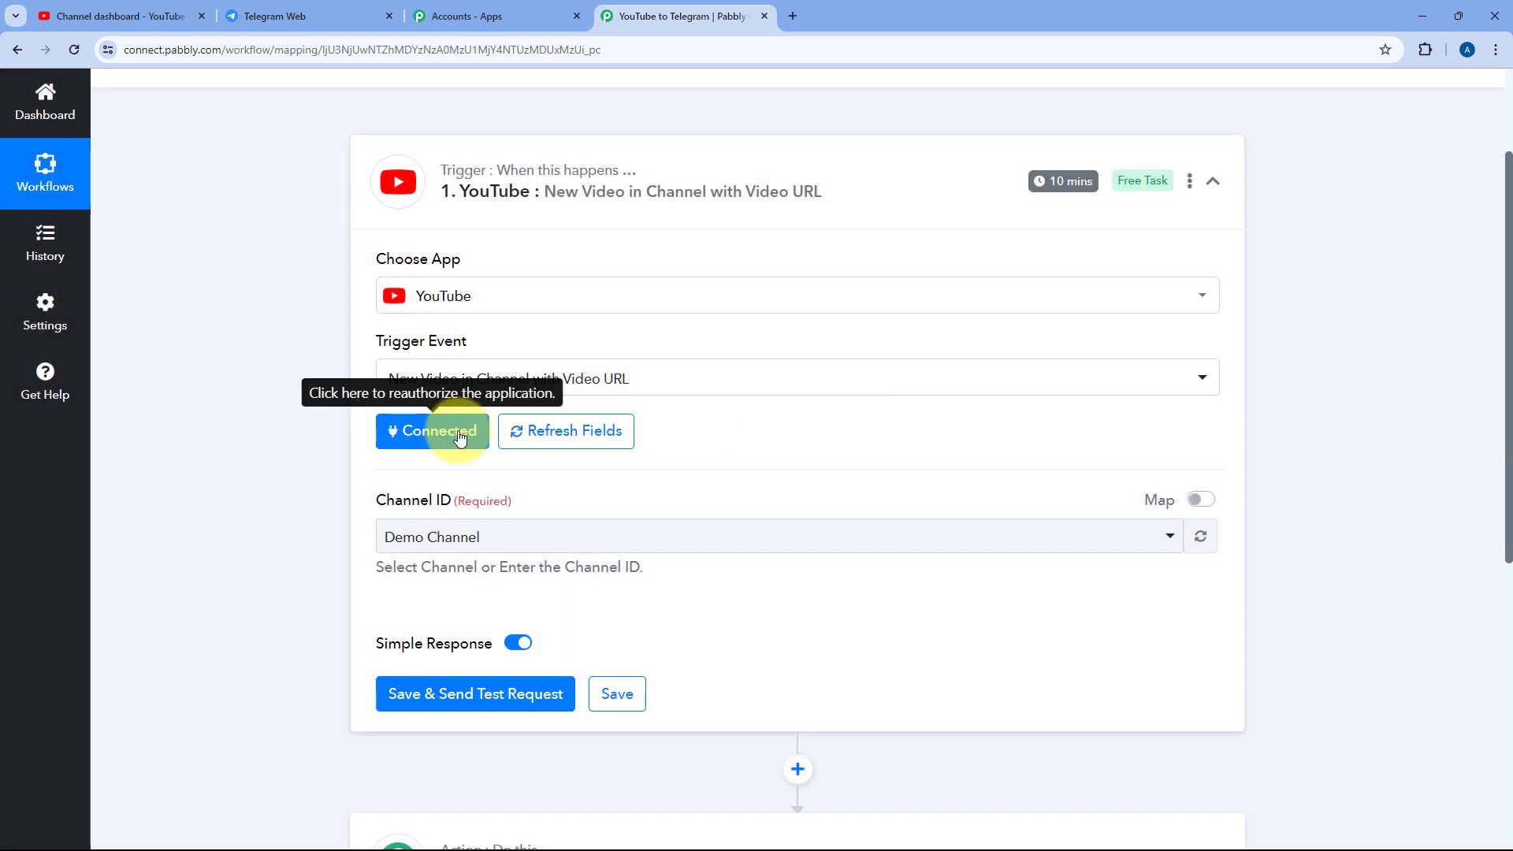
# - Select Demo Channel as the trigger's Channel ID, checking it against the channel shown in YouTube Studio
pyautogui.scroll(-2, 460, 438)
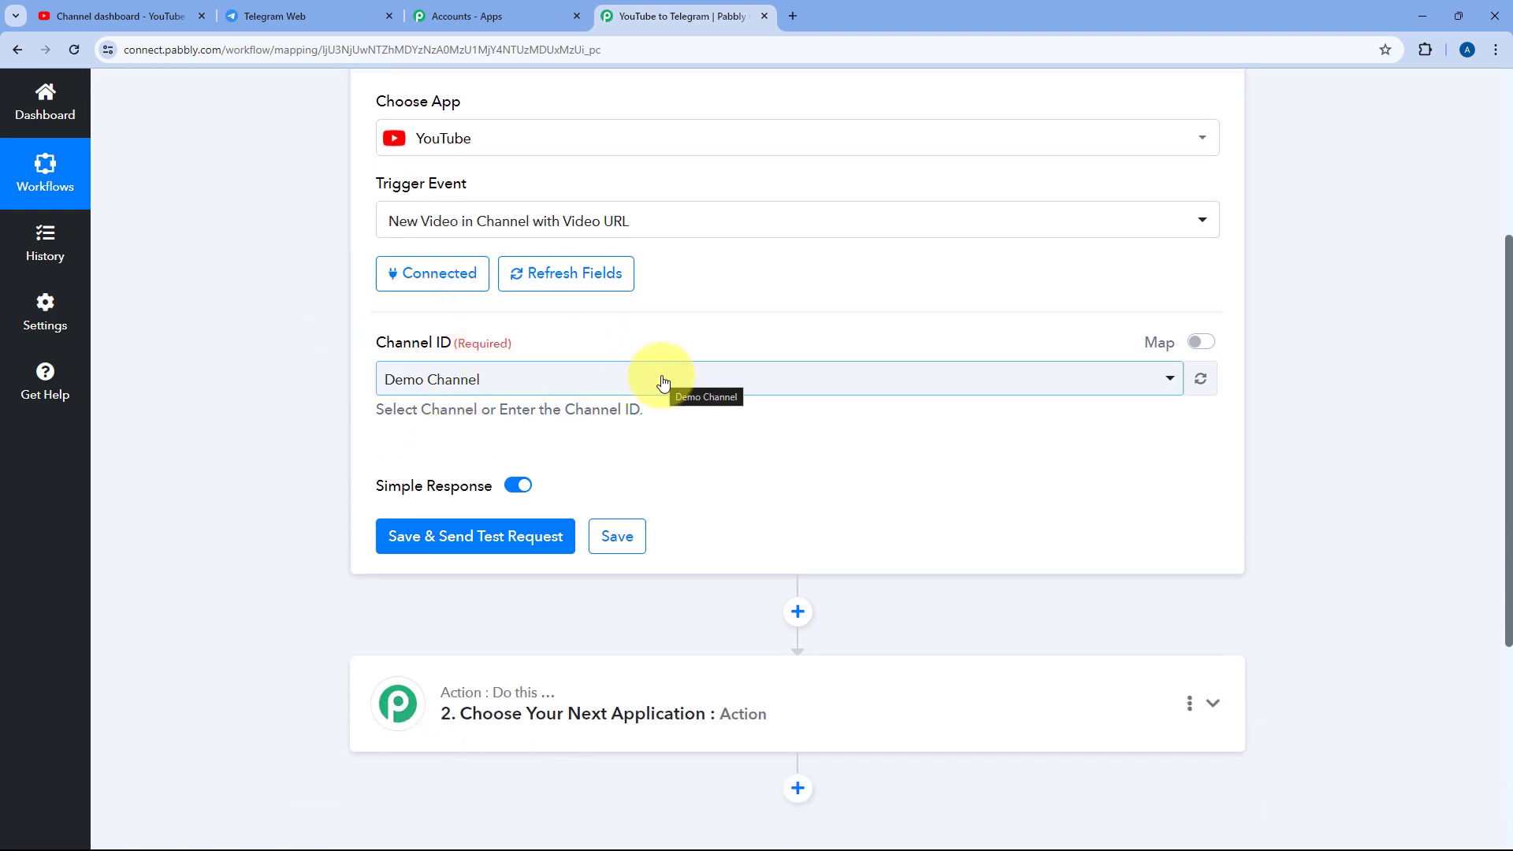
pyautogui.click(165, 8)
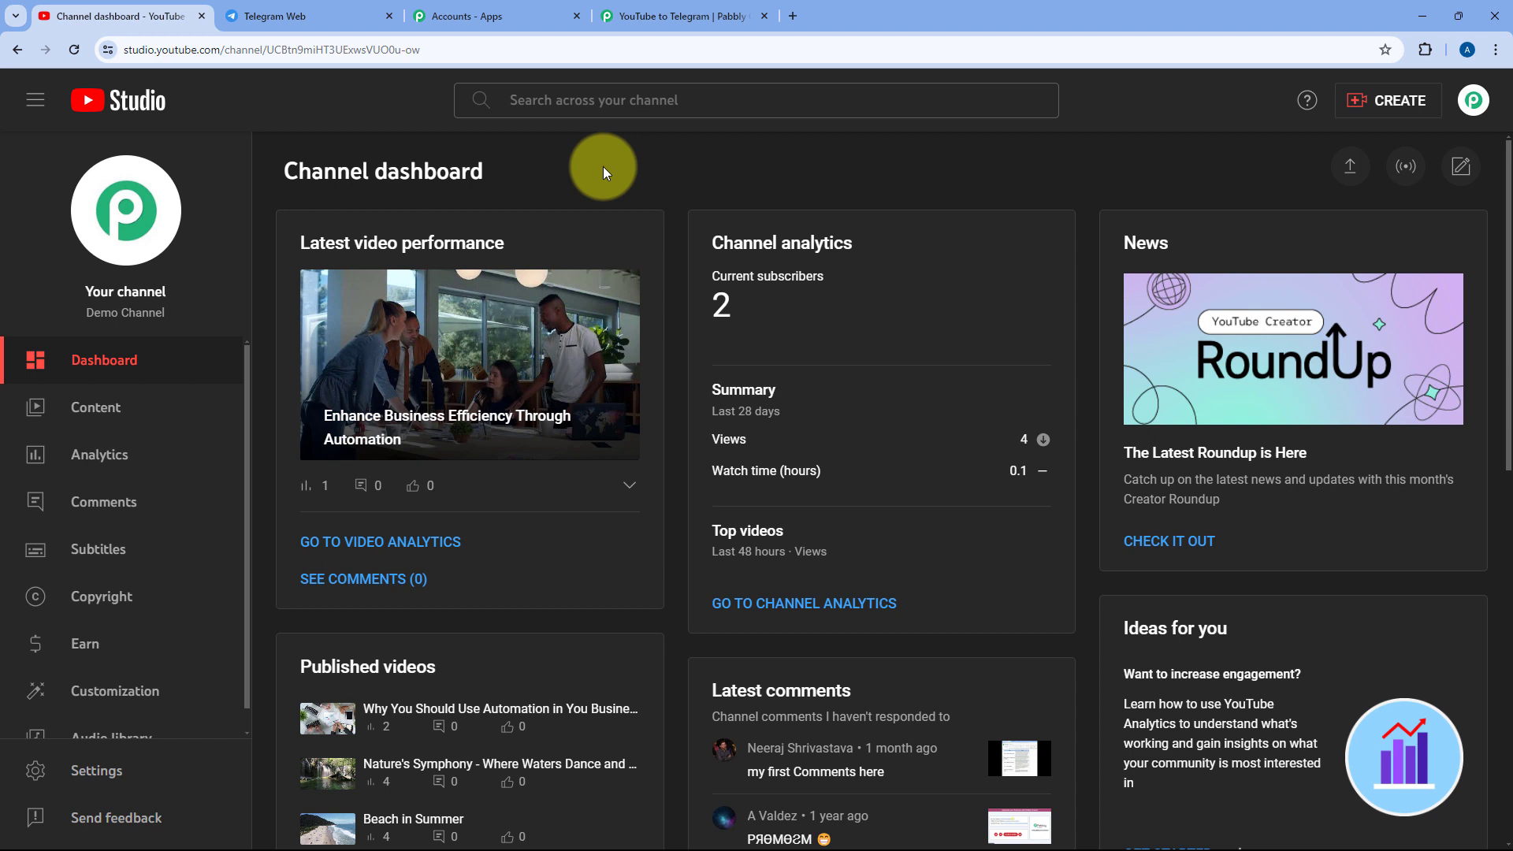
pyautogui.click(678, 16)
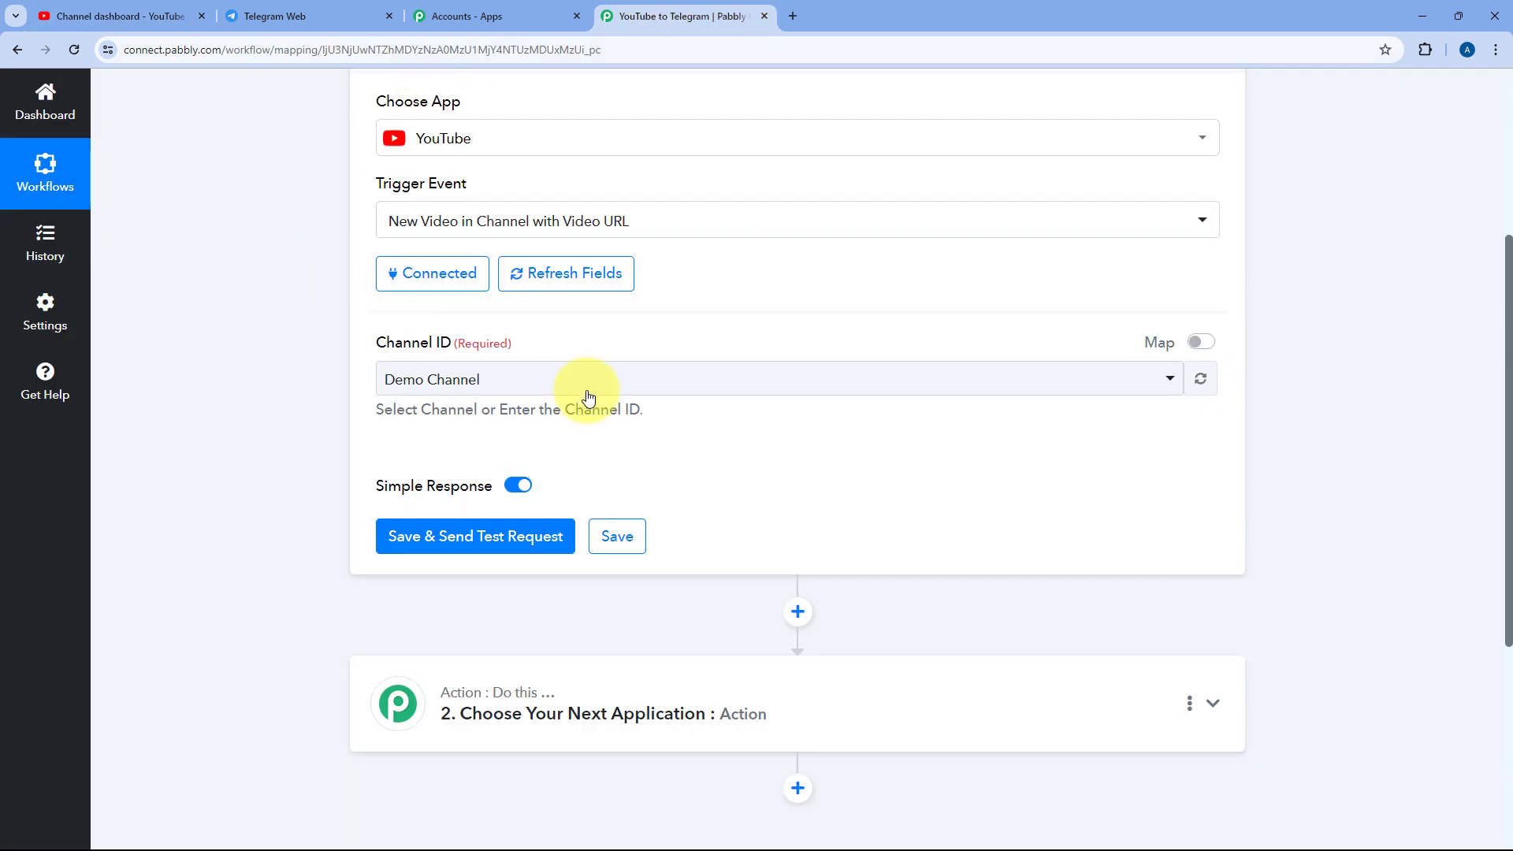
pyautogui.click(686, 370)
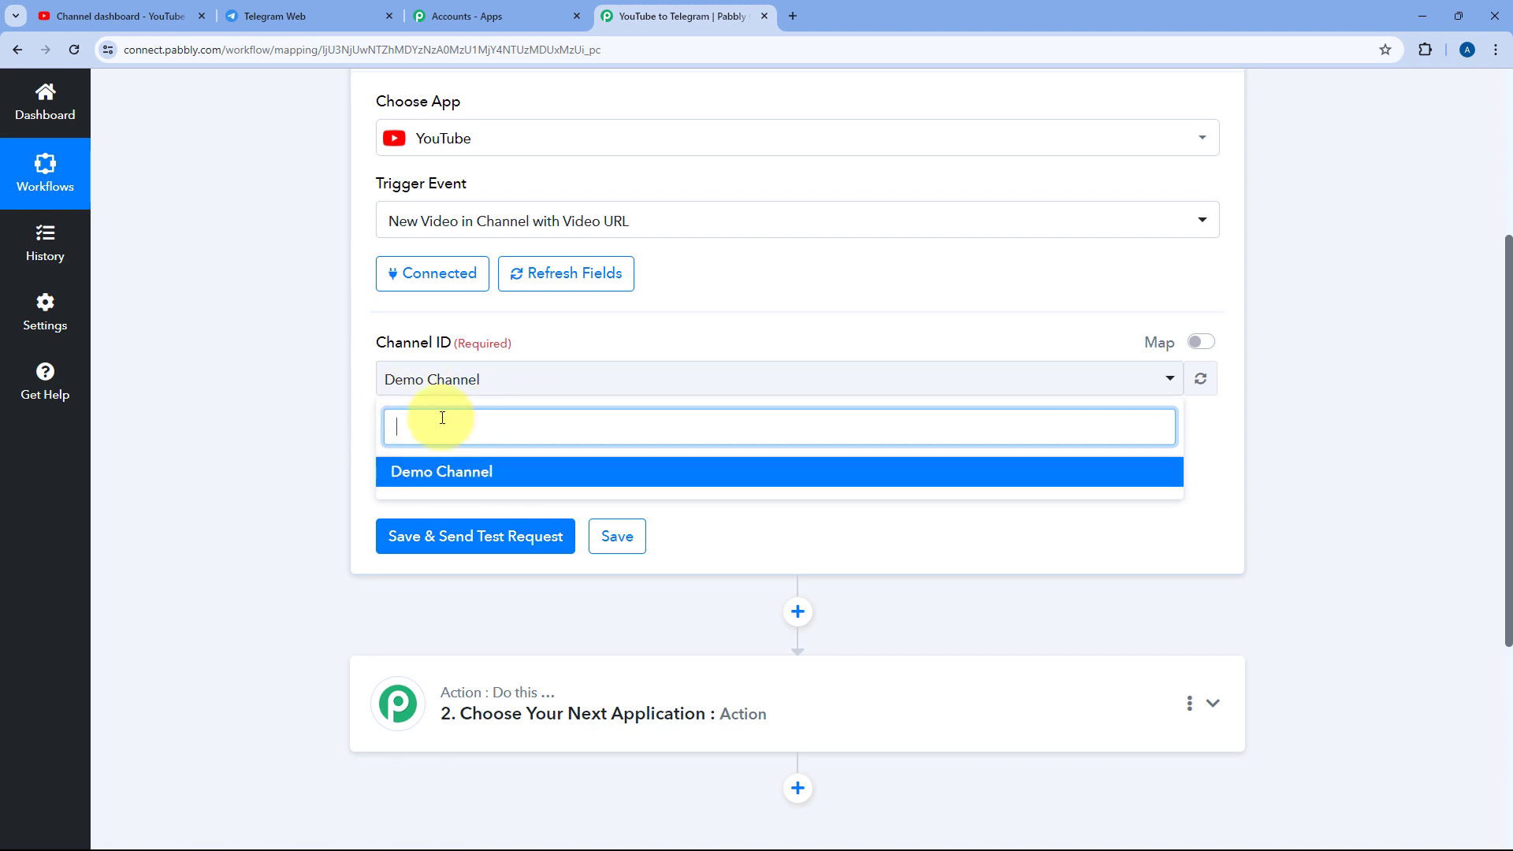
pyautogui.click(516, 477)
pyautogui.scroll(-2, 625, 456)
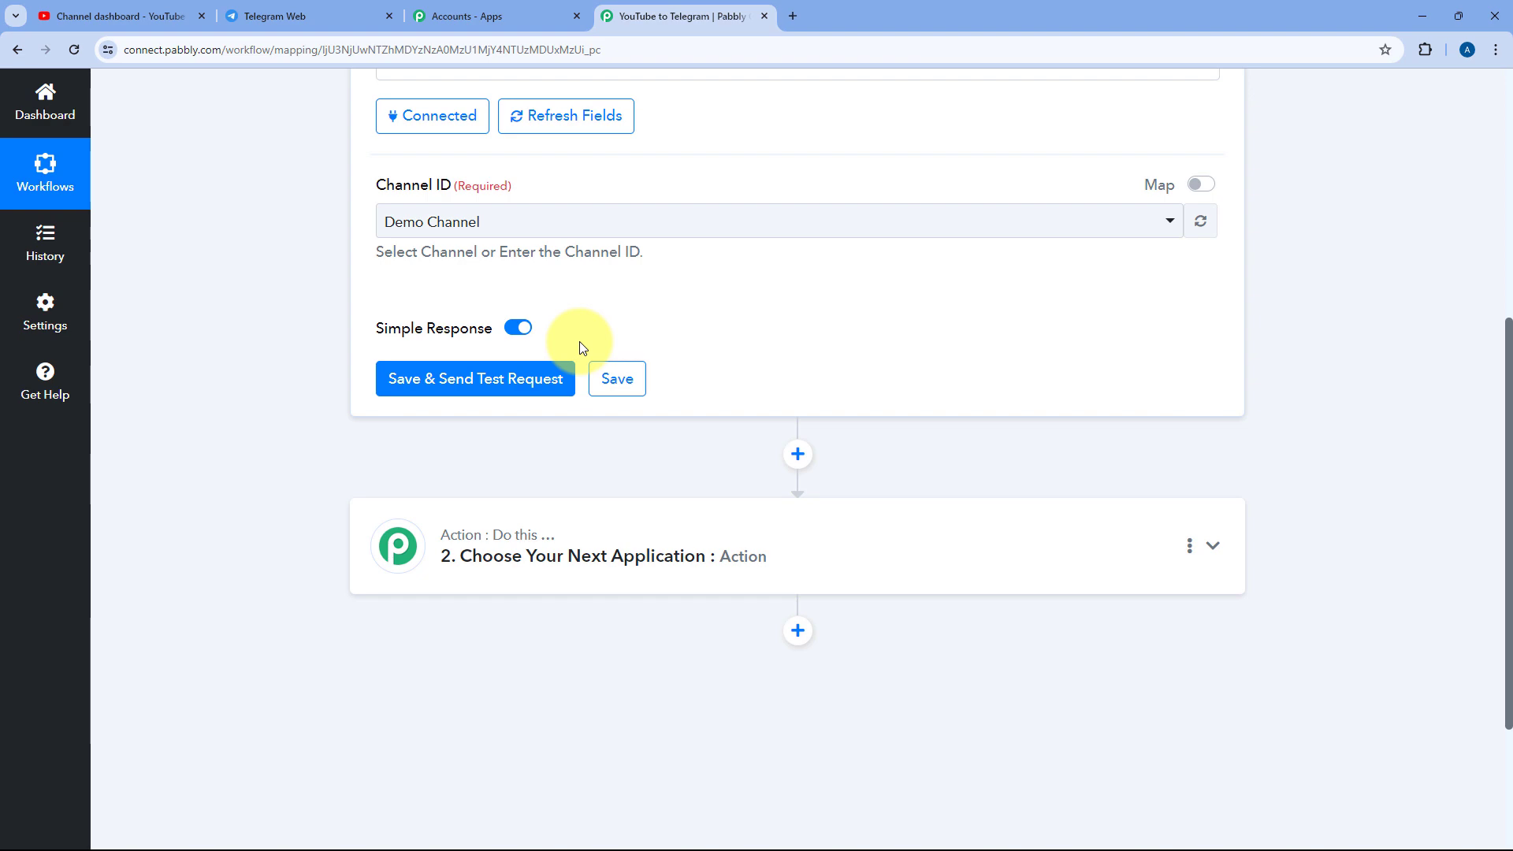
pyautogui.click(106, 16)
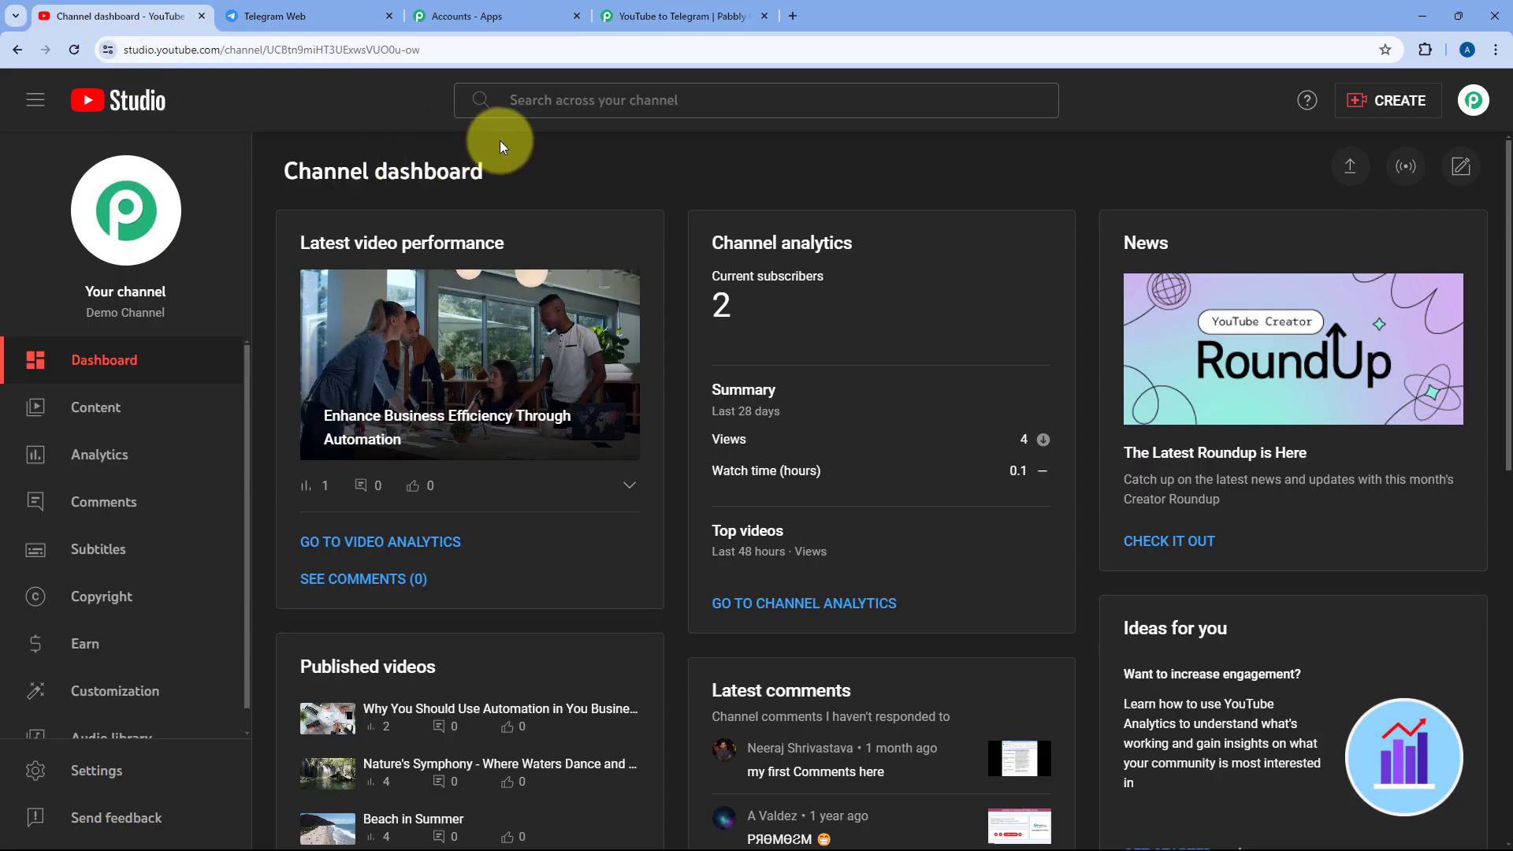
pyautogui.click(677, 16)
pyautogui.scroll(4, 601, 321)
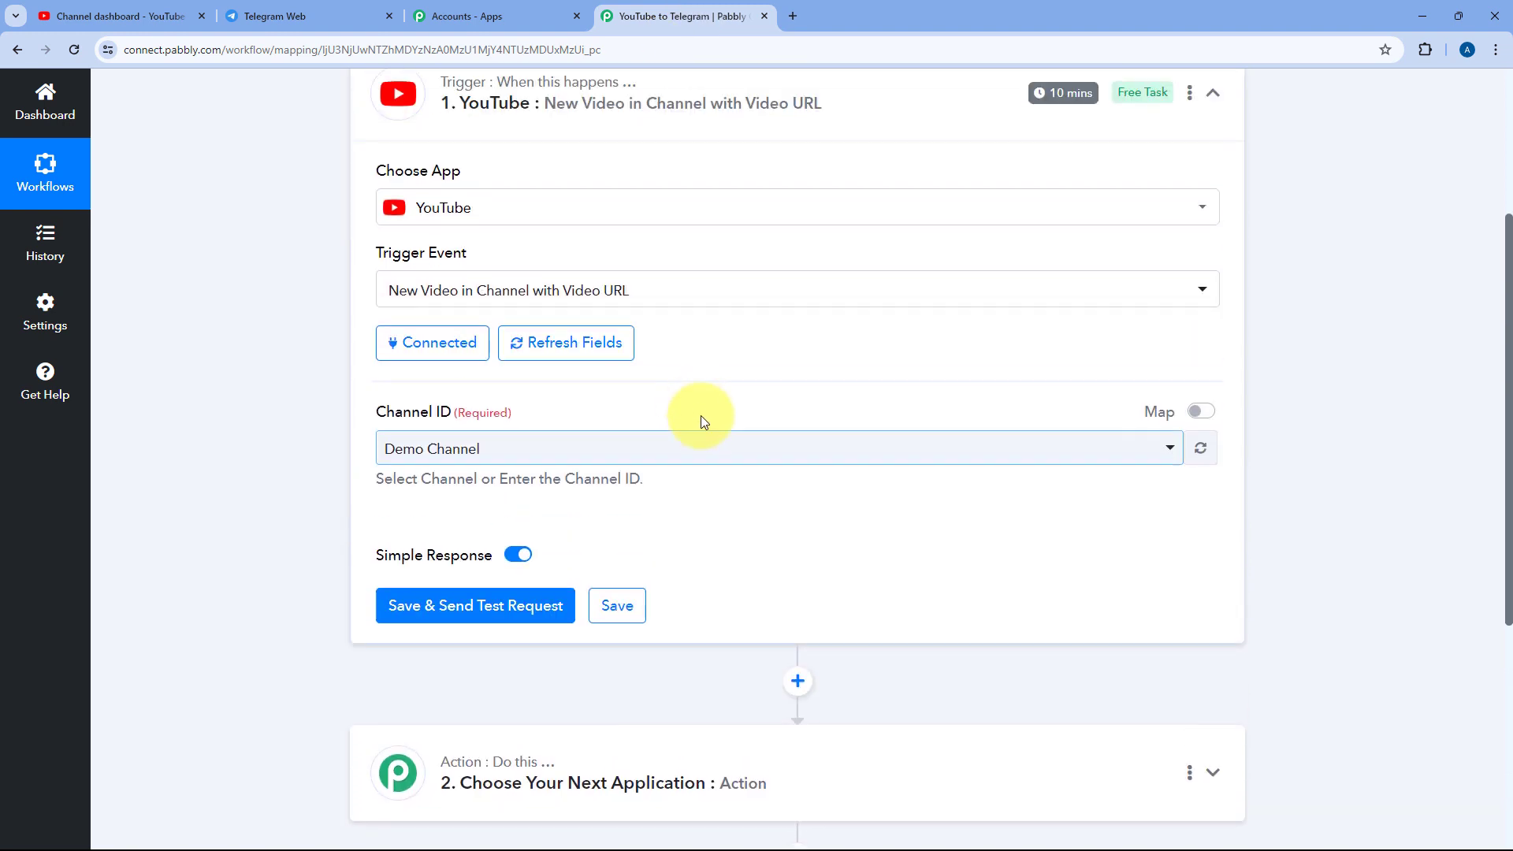
pyautogui.scroll(-4, 707, 442)
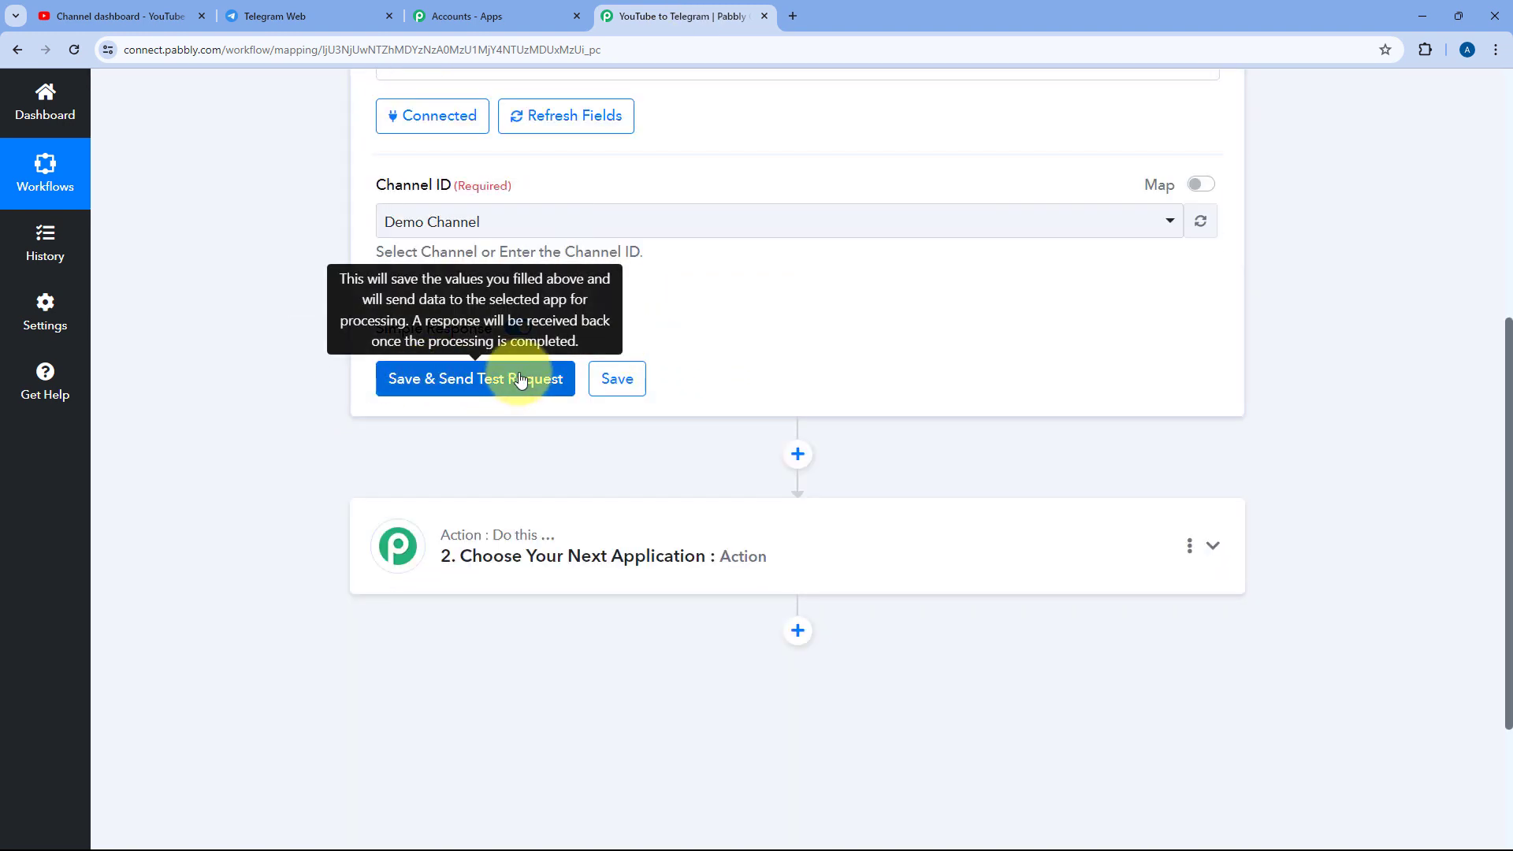
# - Switch to YouTube Studio and upload the video file "Big Waves rushing to the shore in Malibu" to the channel
pyautogui.click(118, 15)
pyautogui.click(1368, 96)
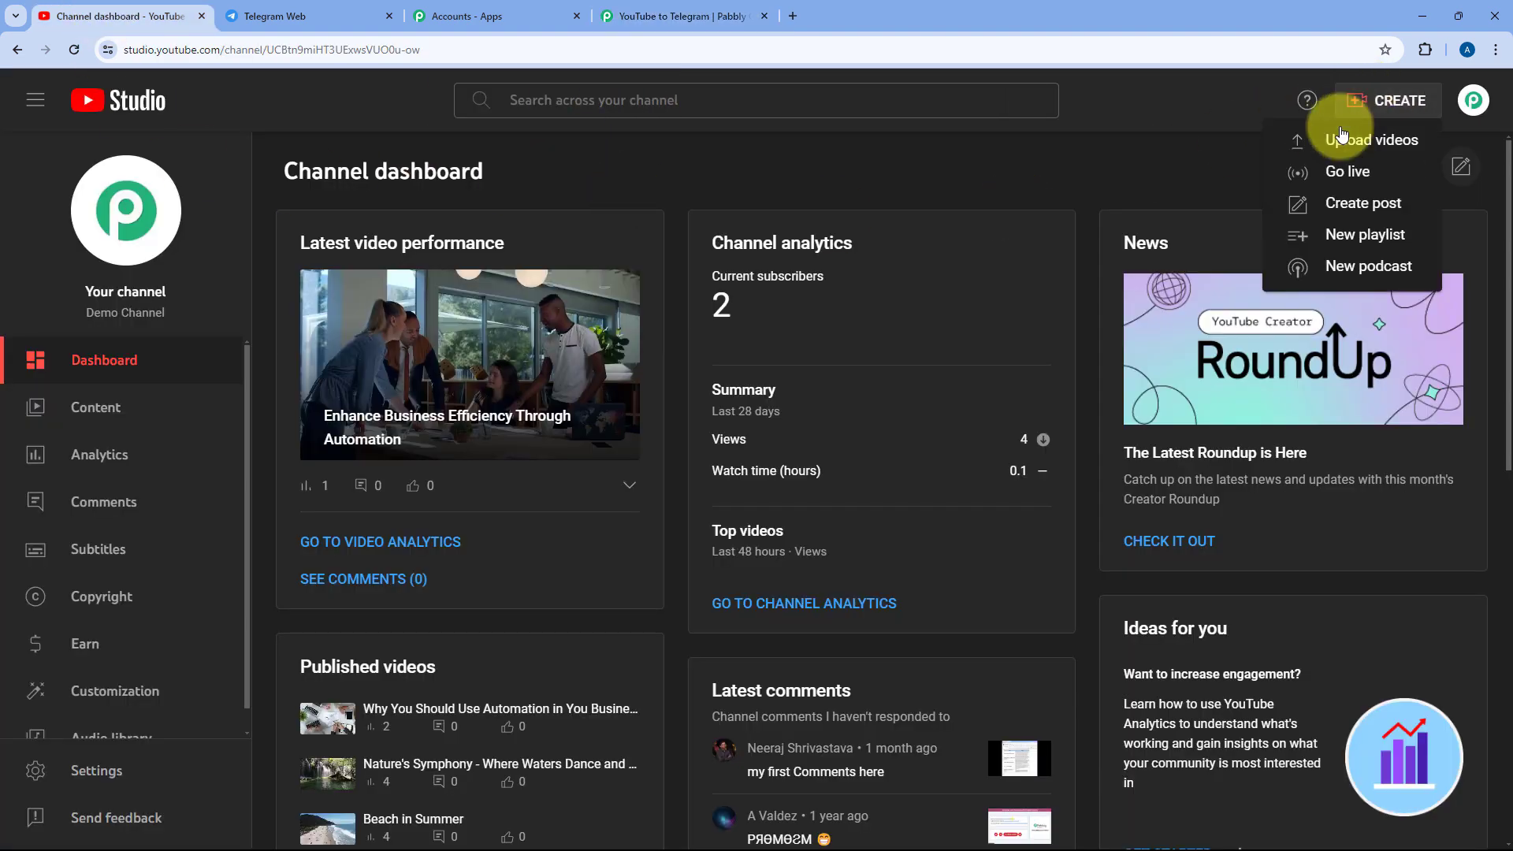
pyautogui.click(1314, 145)
pyautogui.moveTo(759, 544); pyautogui.dragTo(757, 574)
pyautogui.click(756, 574)
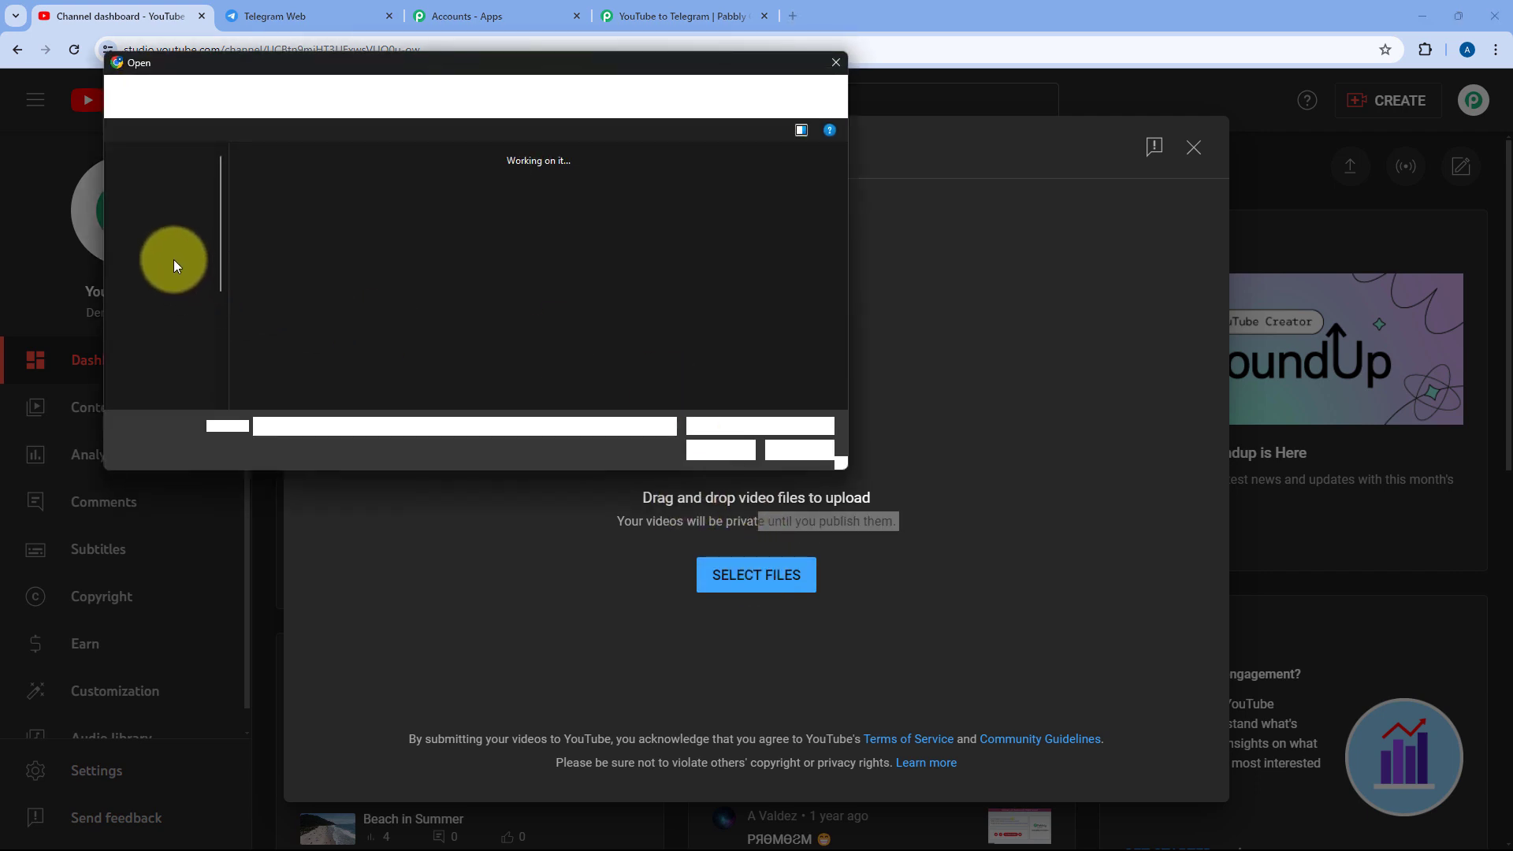
pyautogui.click(282, 236)
pyautogui.click(735, 449)
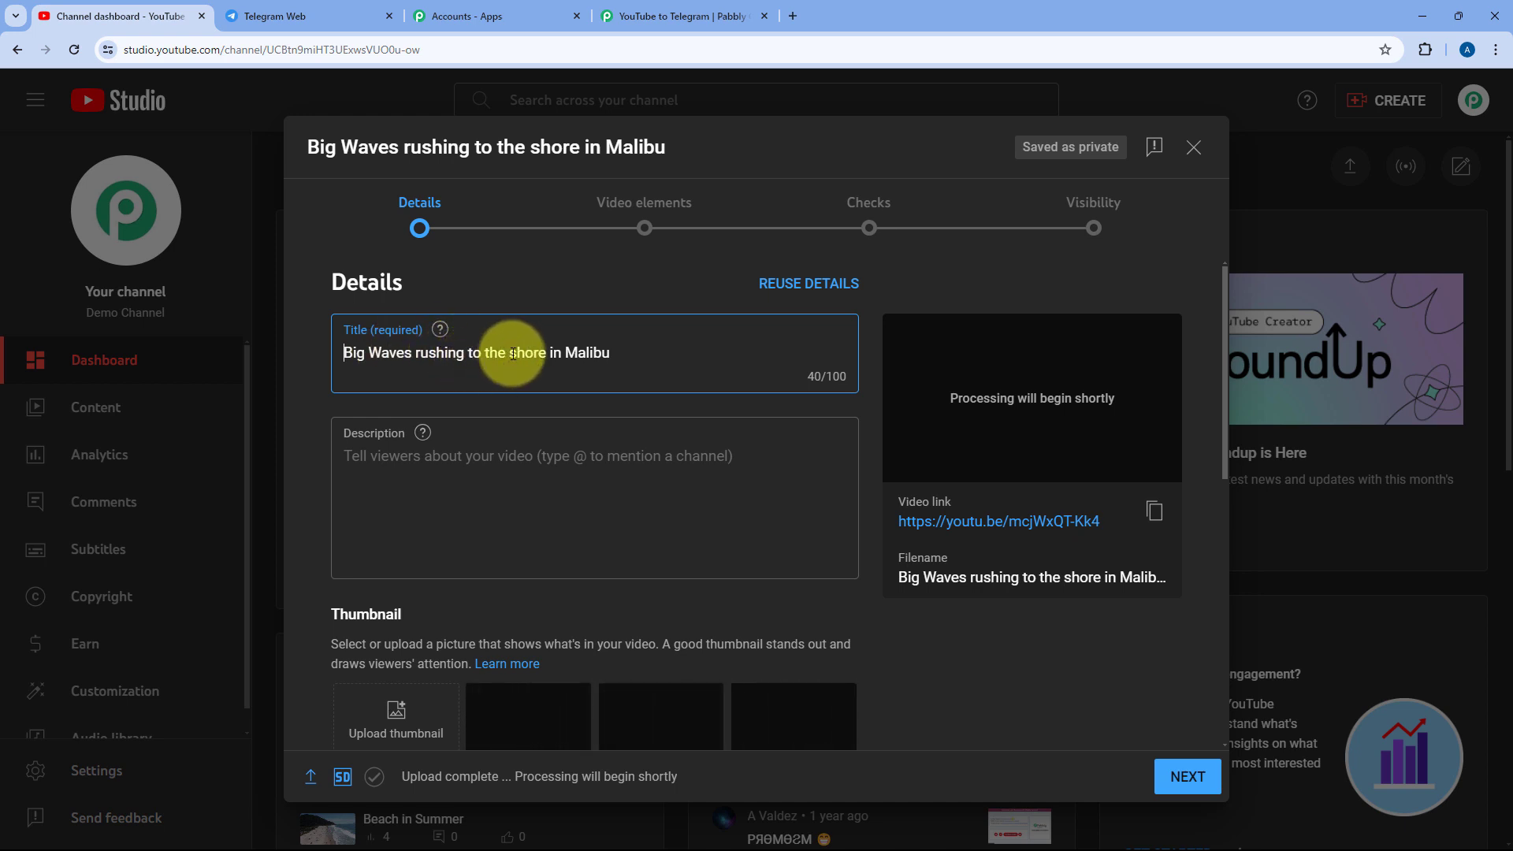
# - Enter "We are setting up this automation." as the uploaded video's description
pyautogui.click(498, 458)
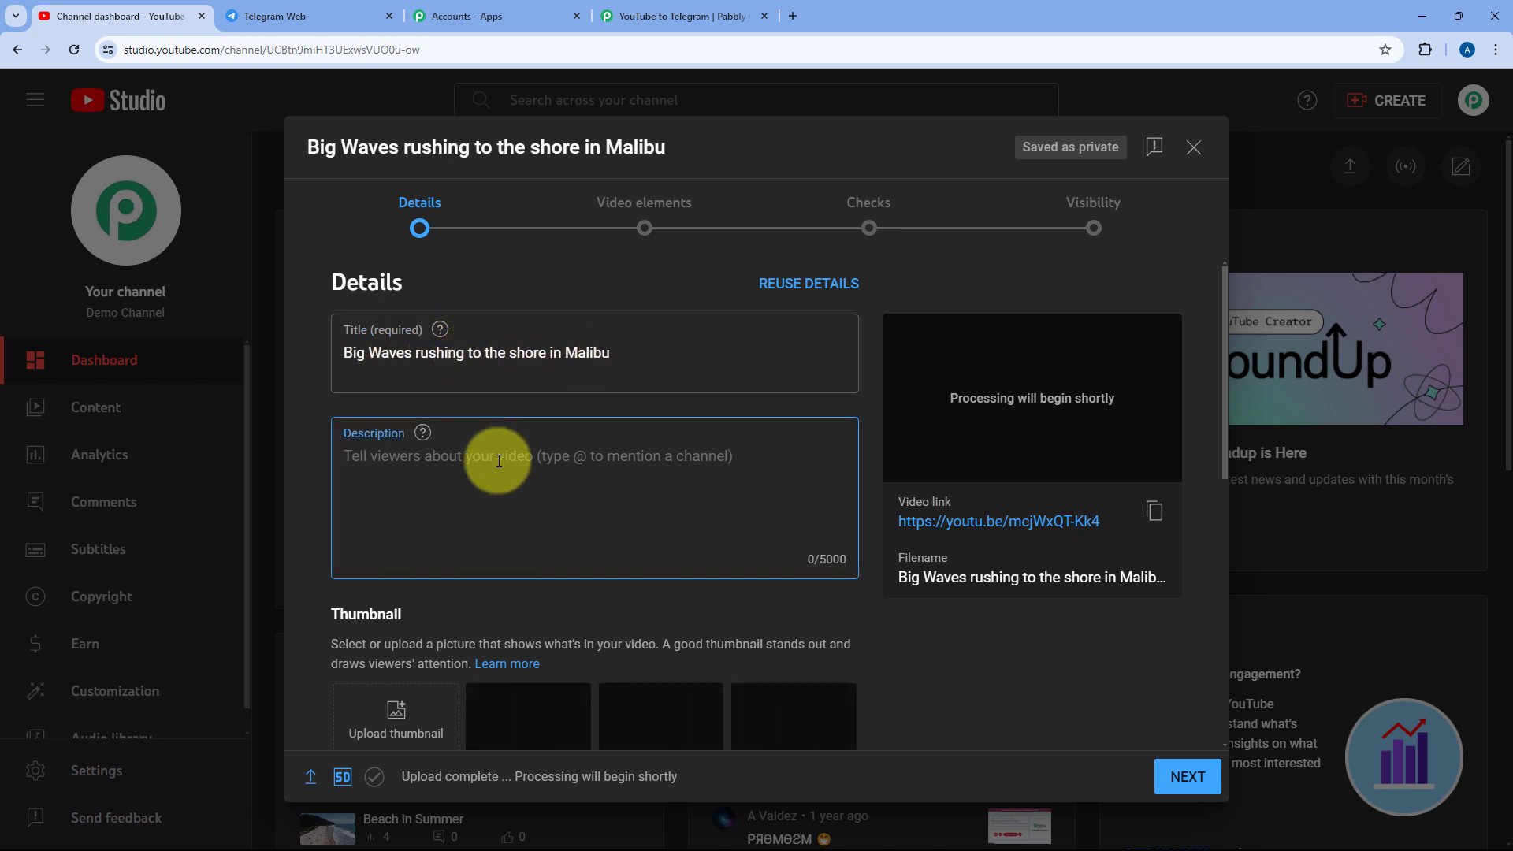
pyautogui.write('We a')
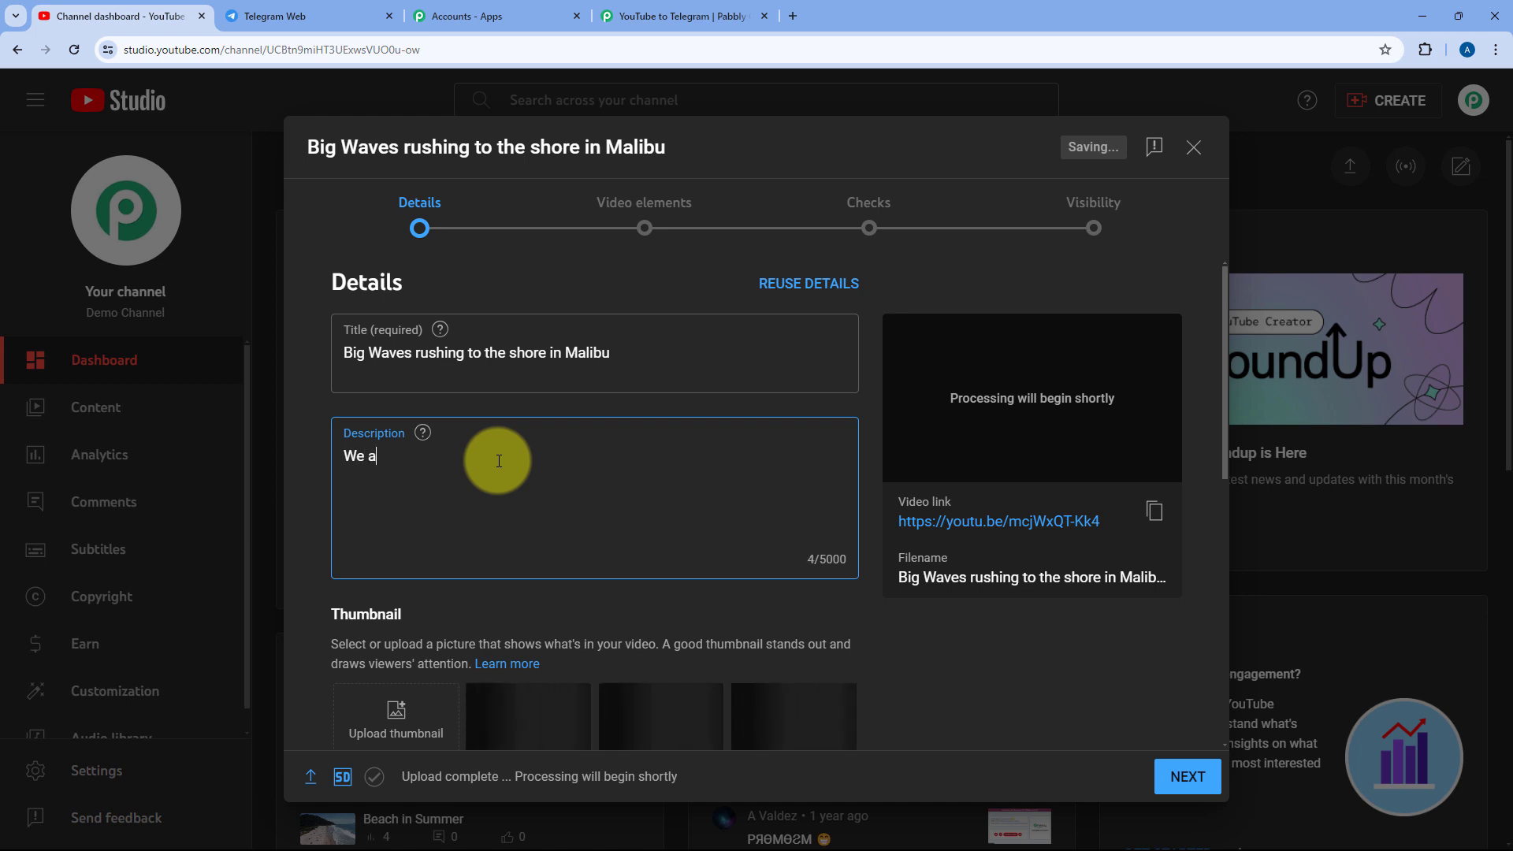
pyautogui.write('re setting')
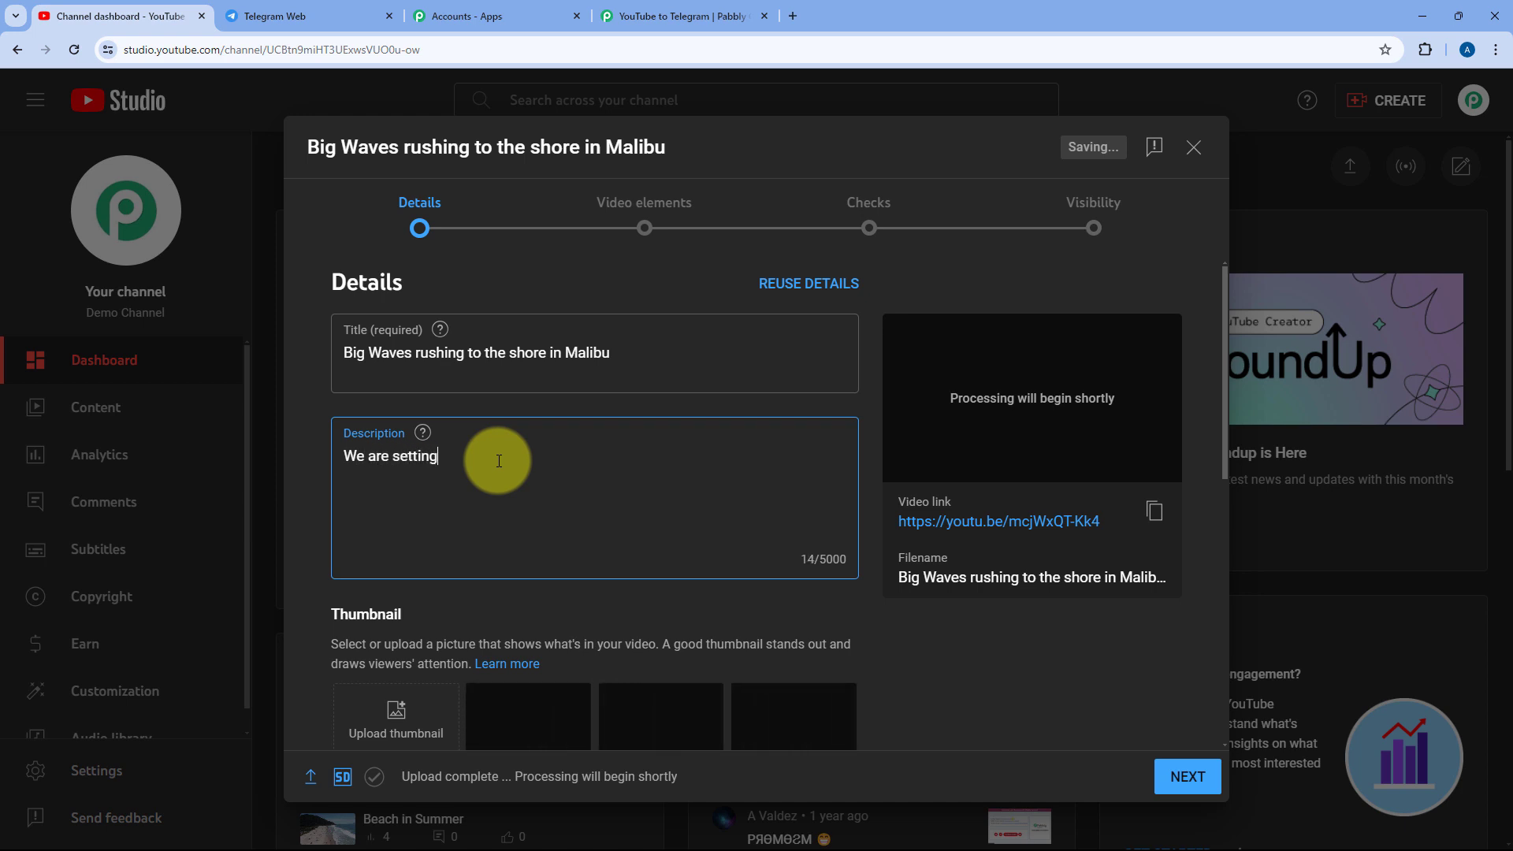
pyautogui.write(' up this autoo')
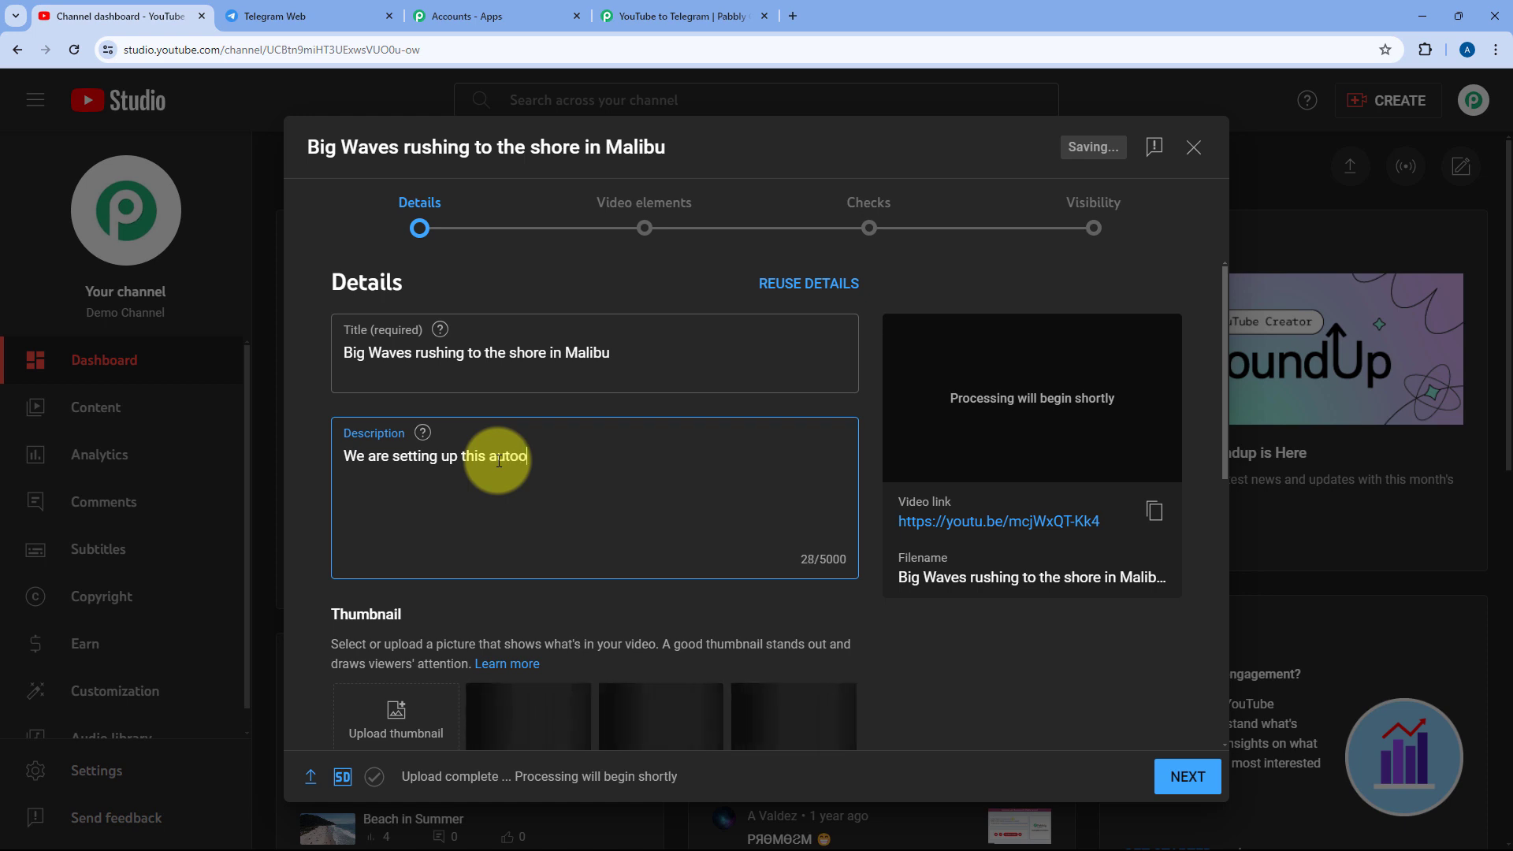
pyautogui.write('mation.')
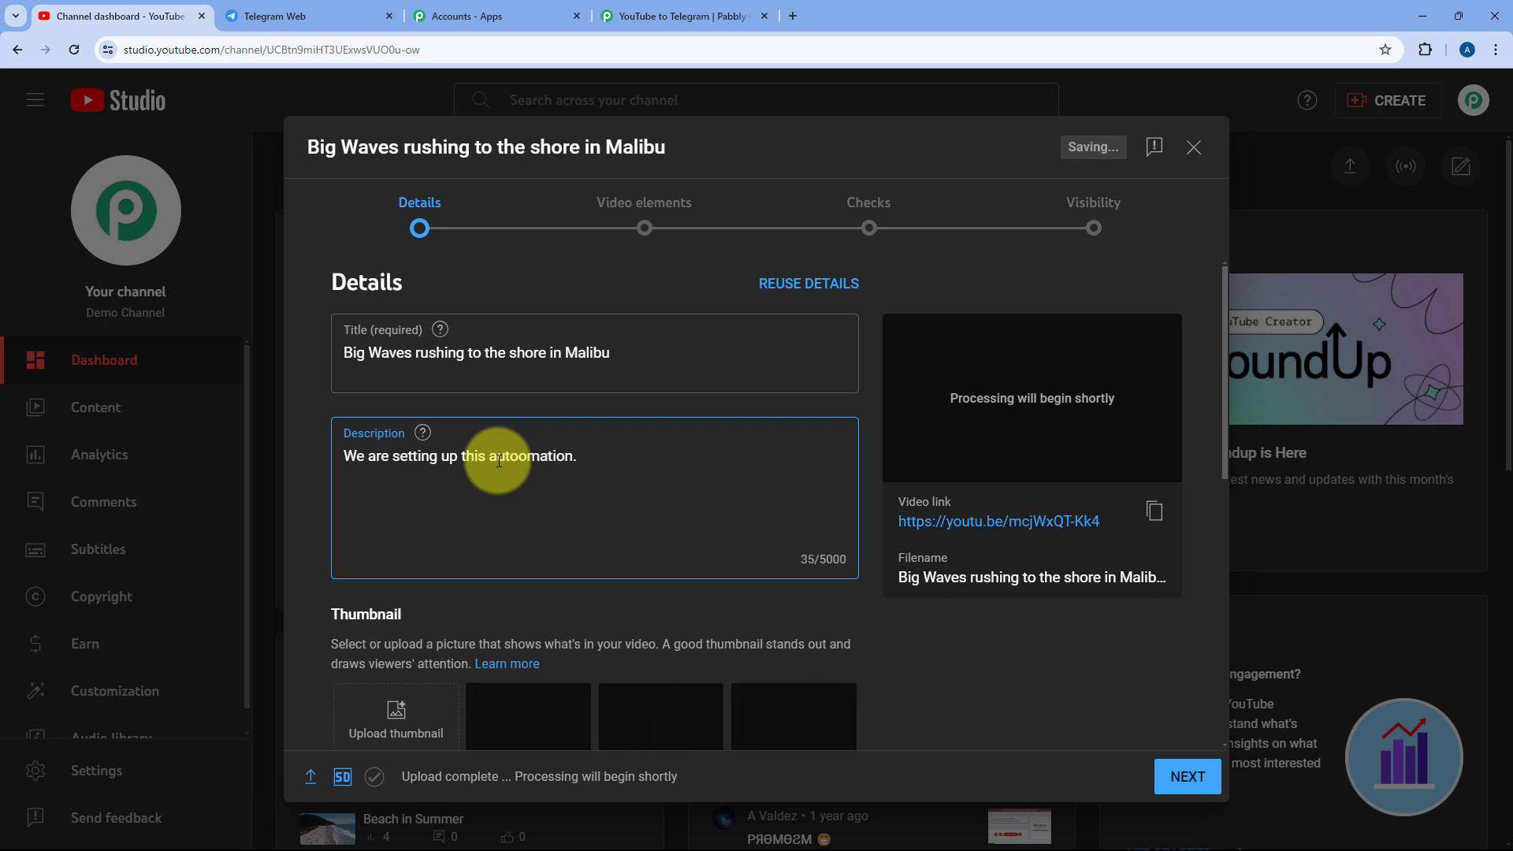
pyautogui.click(518, 457)
pyautogui.press('BackSpace')
pyautogui.click(581, 457)
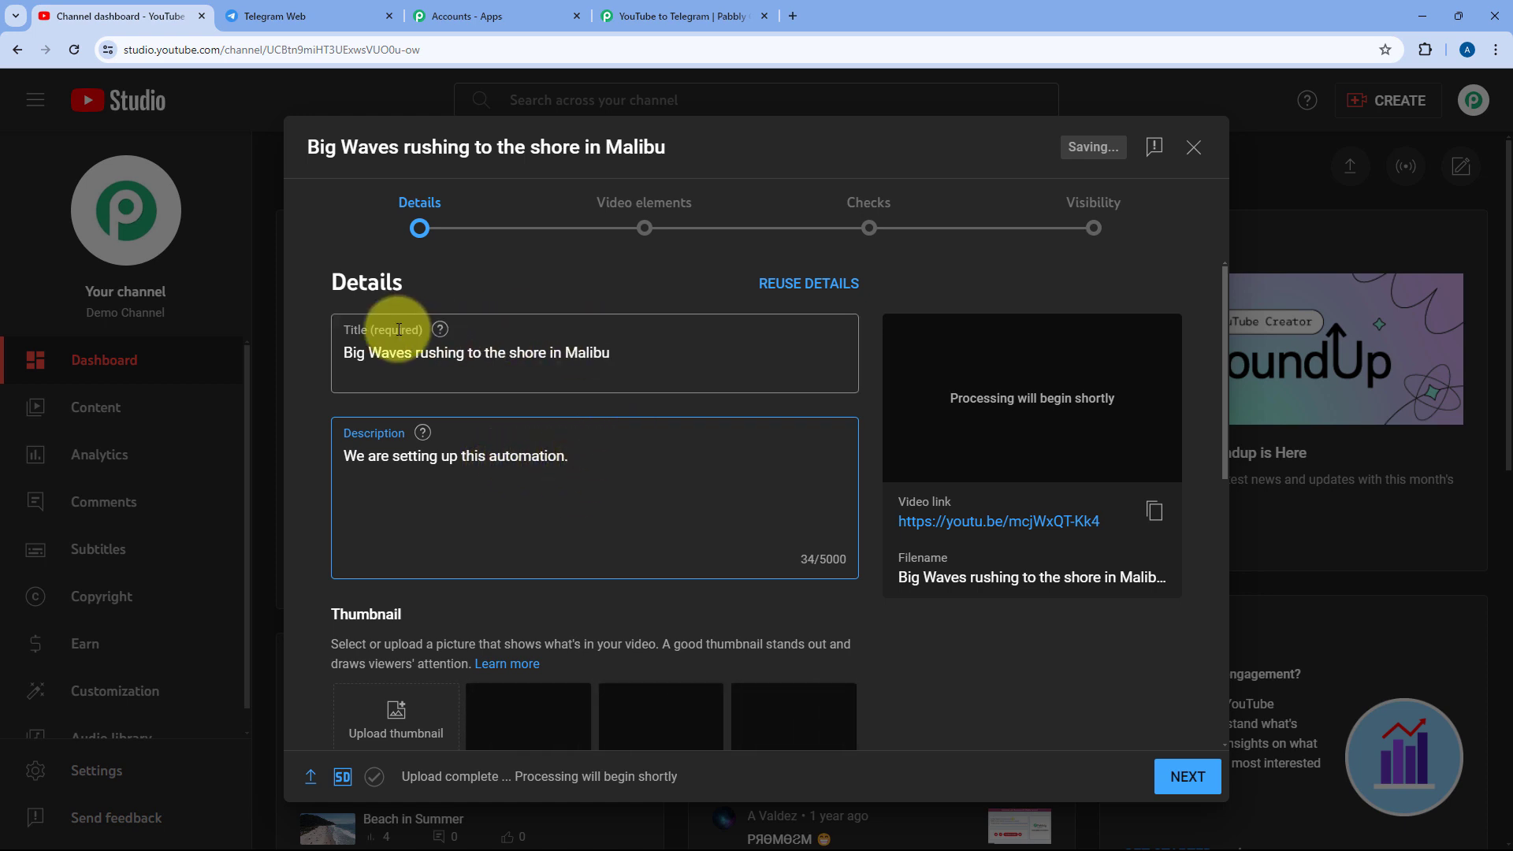
# - Set the video's audience to "No, it's not made for kids"
pyautogui.scroll(-1, 422, 364)
pyautogui.scroll(-2, 587, 425)
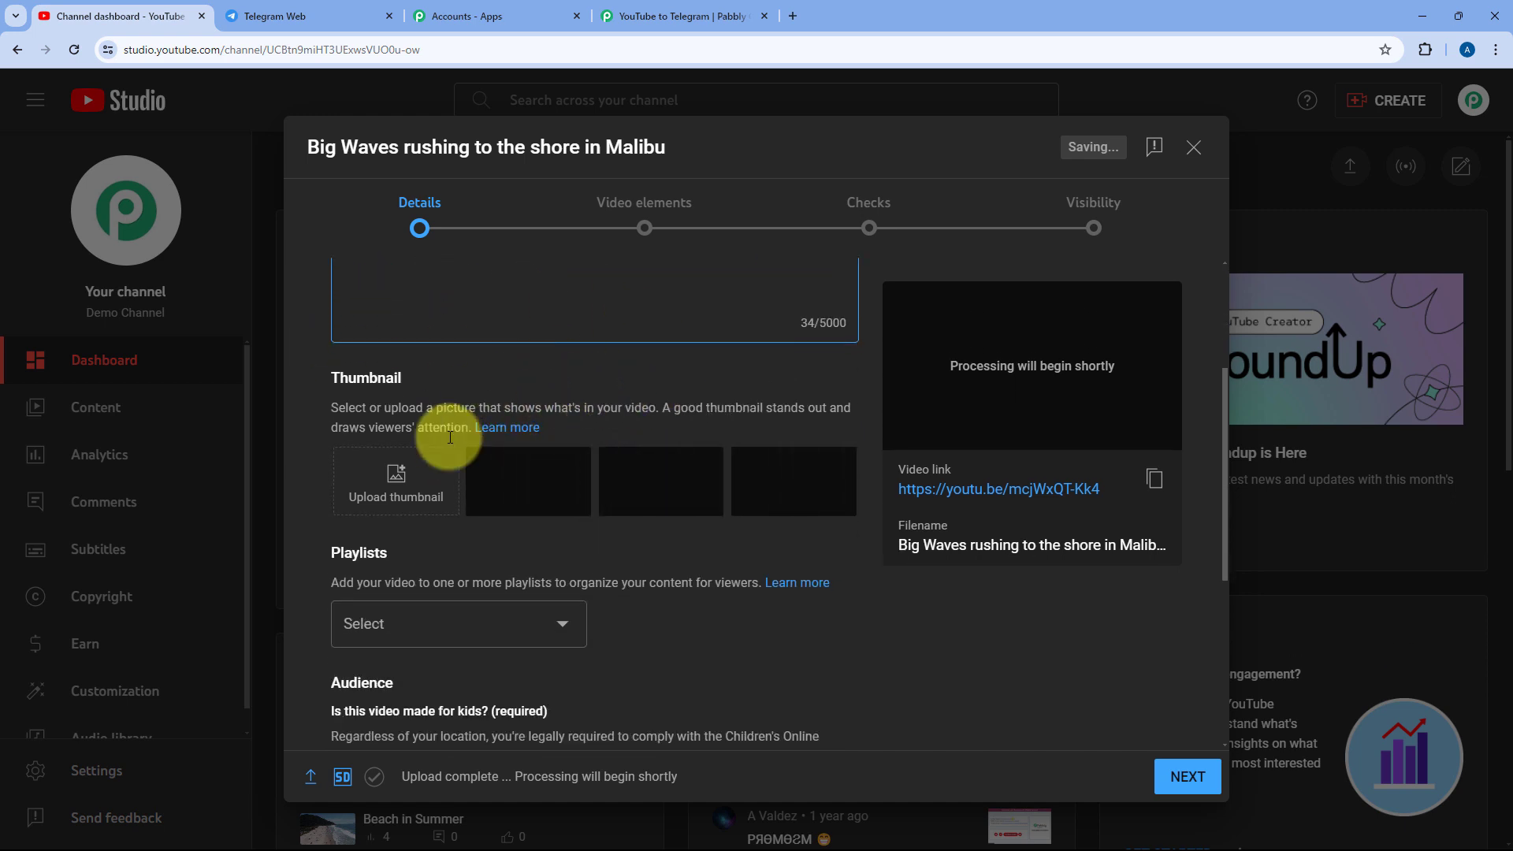
pyautogui.scroll(-2, 635, 419)
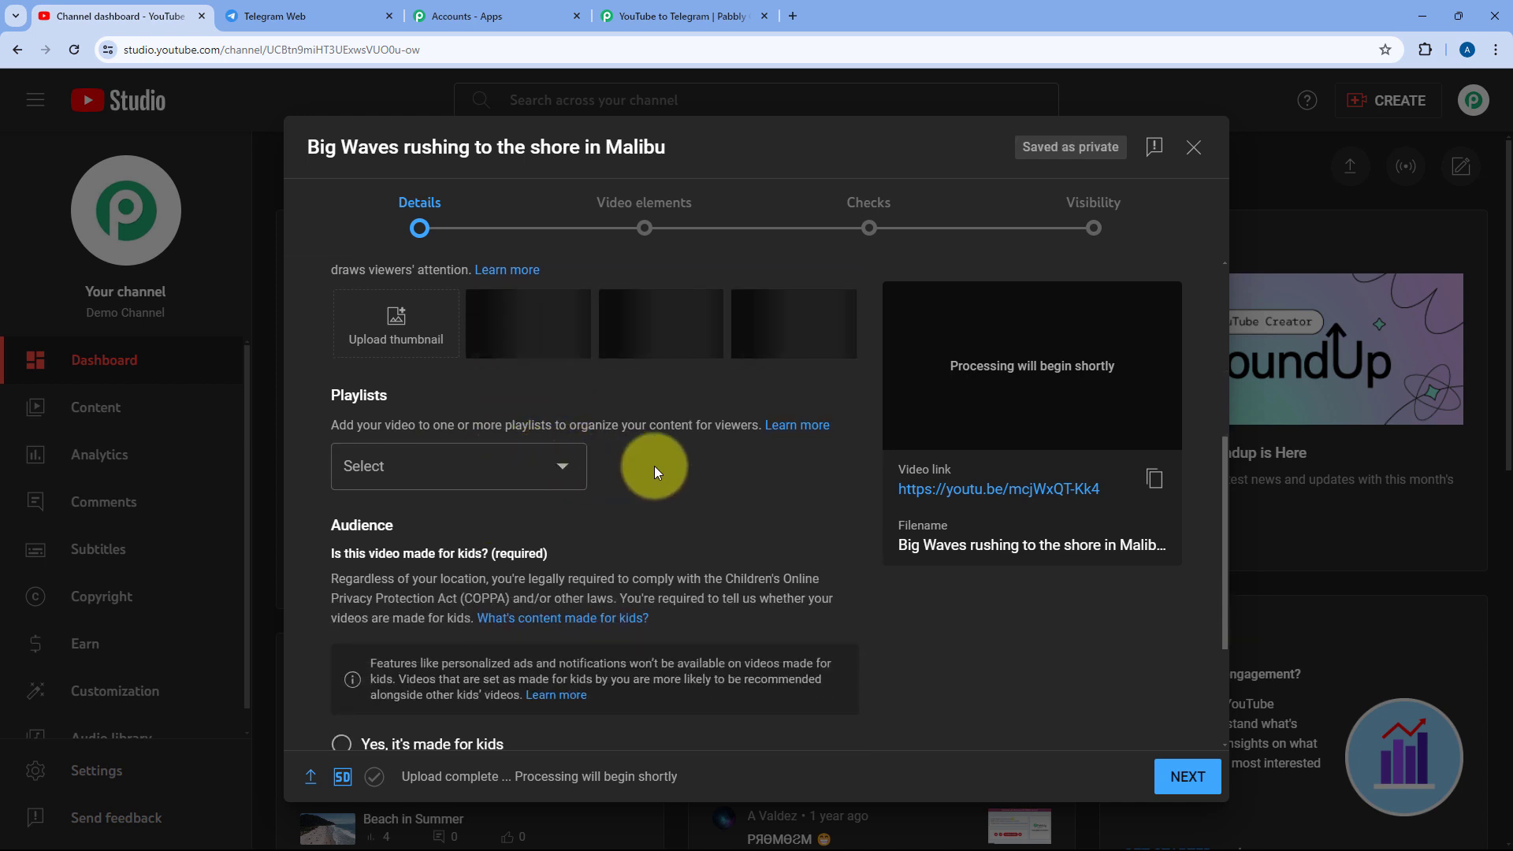
pyautogui.scroll(-3, 644, 457)
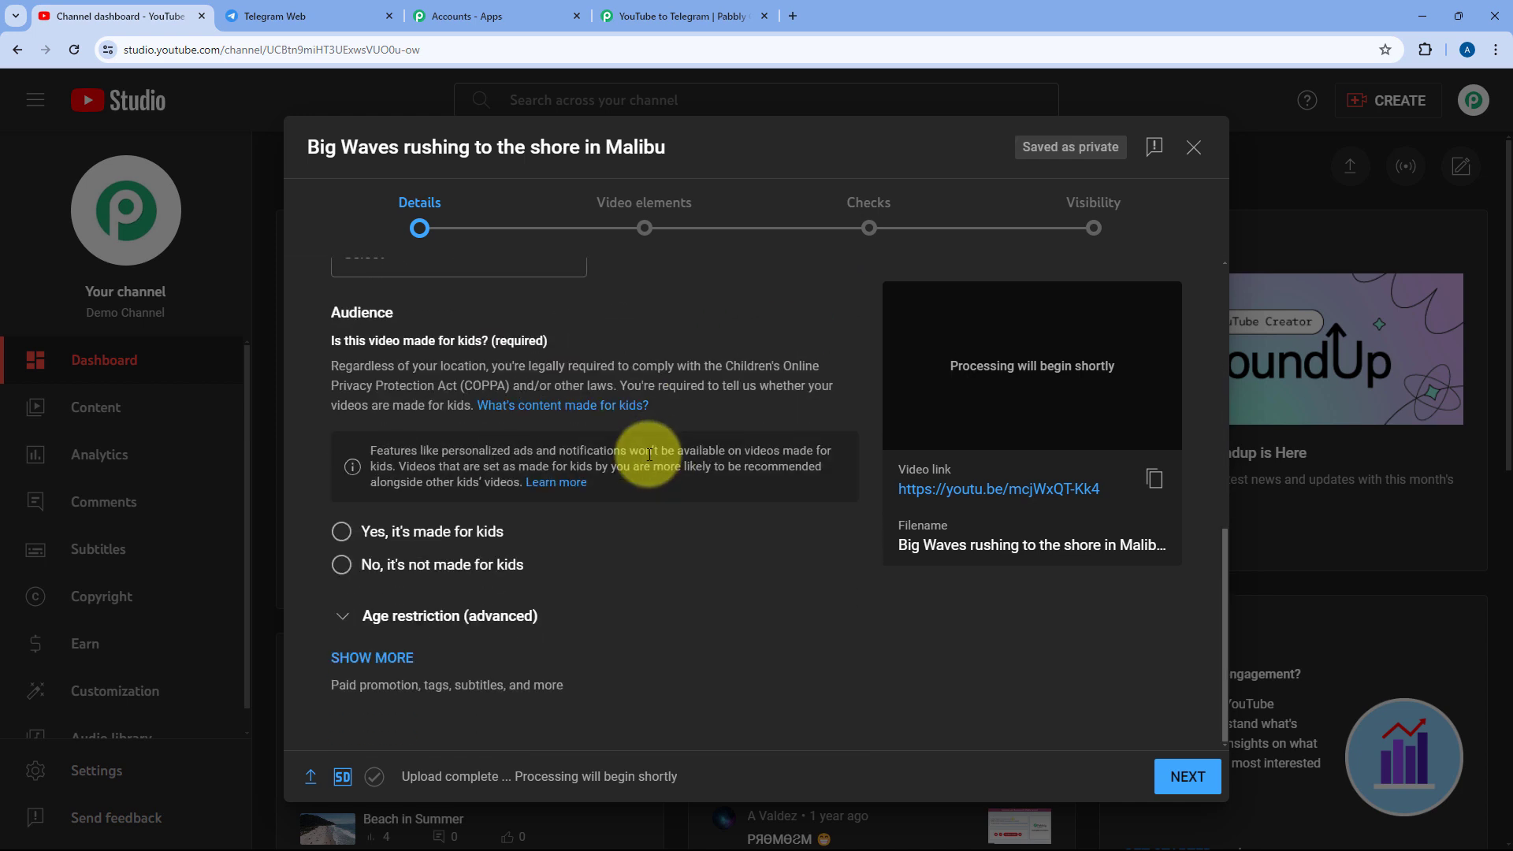
pyautogui.click(361, 566)
pyautogui.scroll(5, 669, 557)
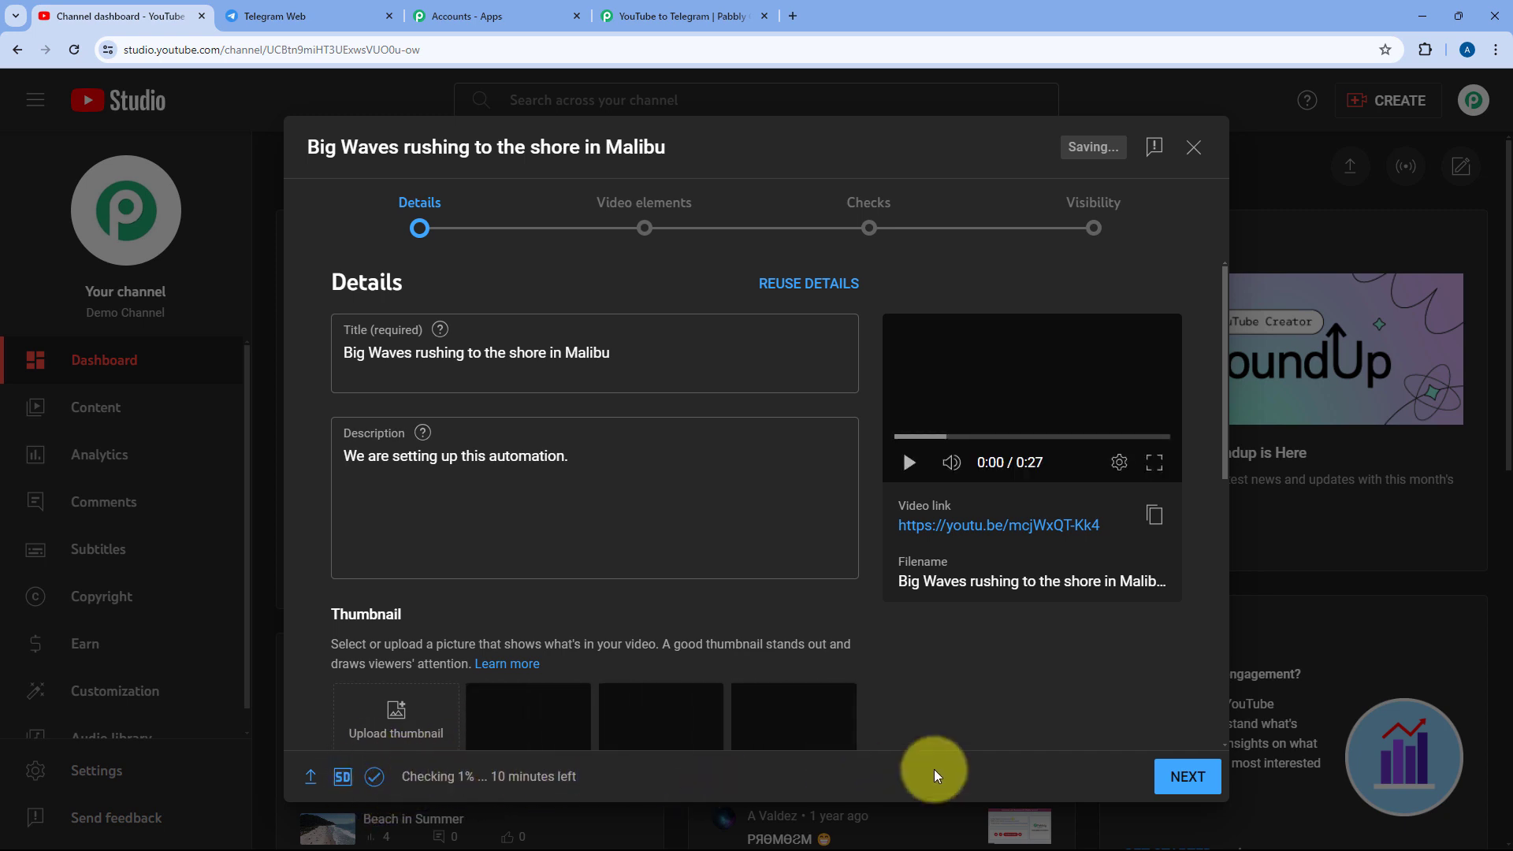
# - Proceed past the video elements and checks without additions, set the visibility to Public and publish the video
pyautogui.click(1182, 776)
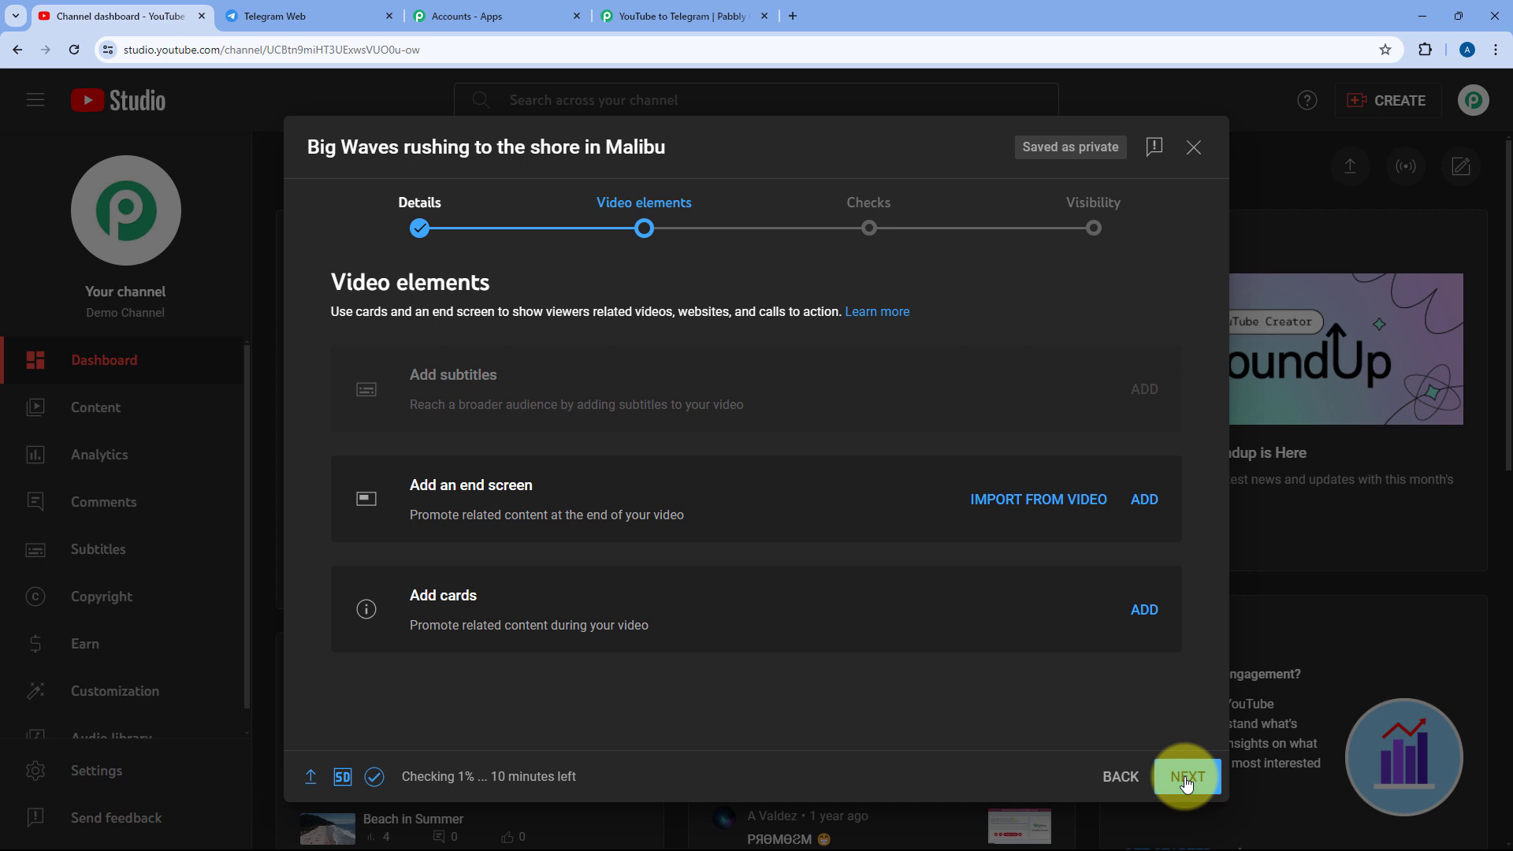
pyautogui.click(1185, 780)
pyautogui.click(1185, 778)
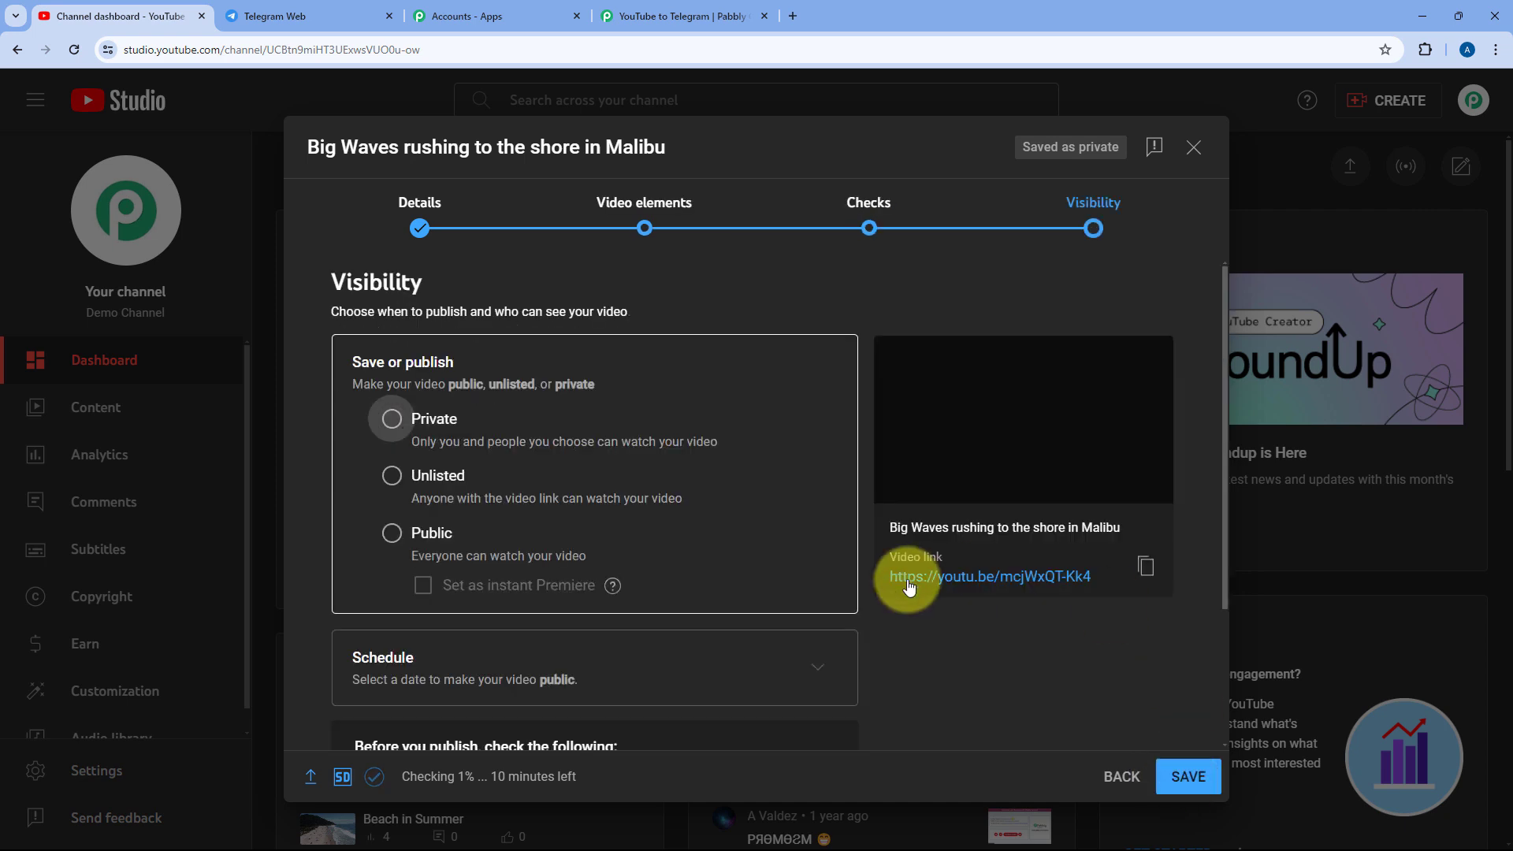
pyautogui.scroll(-2, 599, 480)
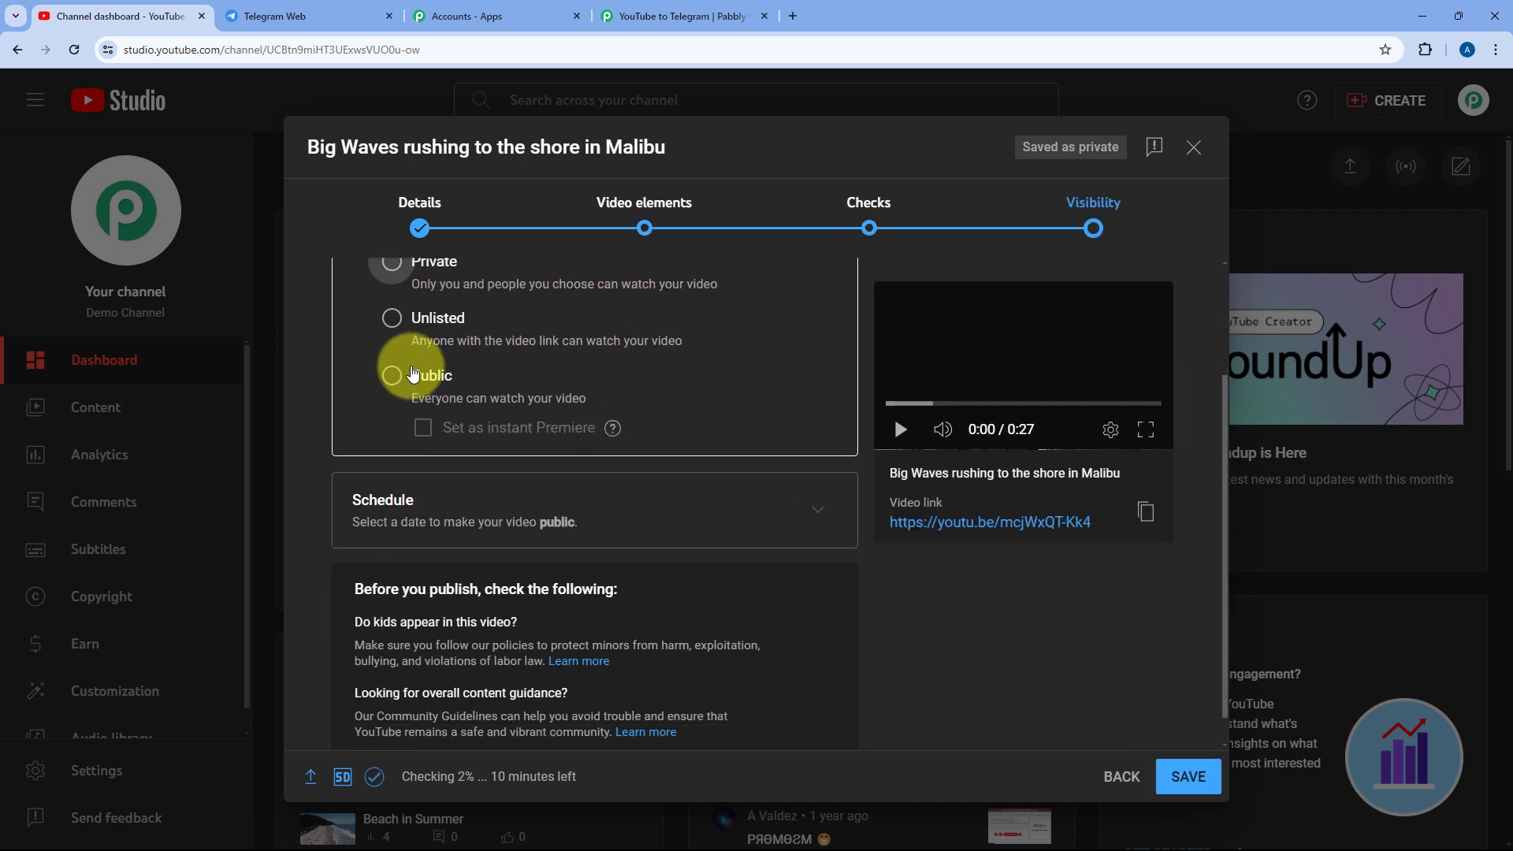
pyautogui.click(398, 379)
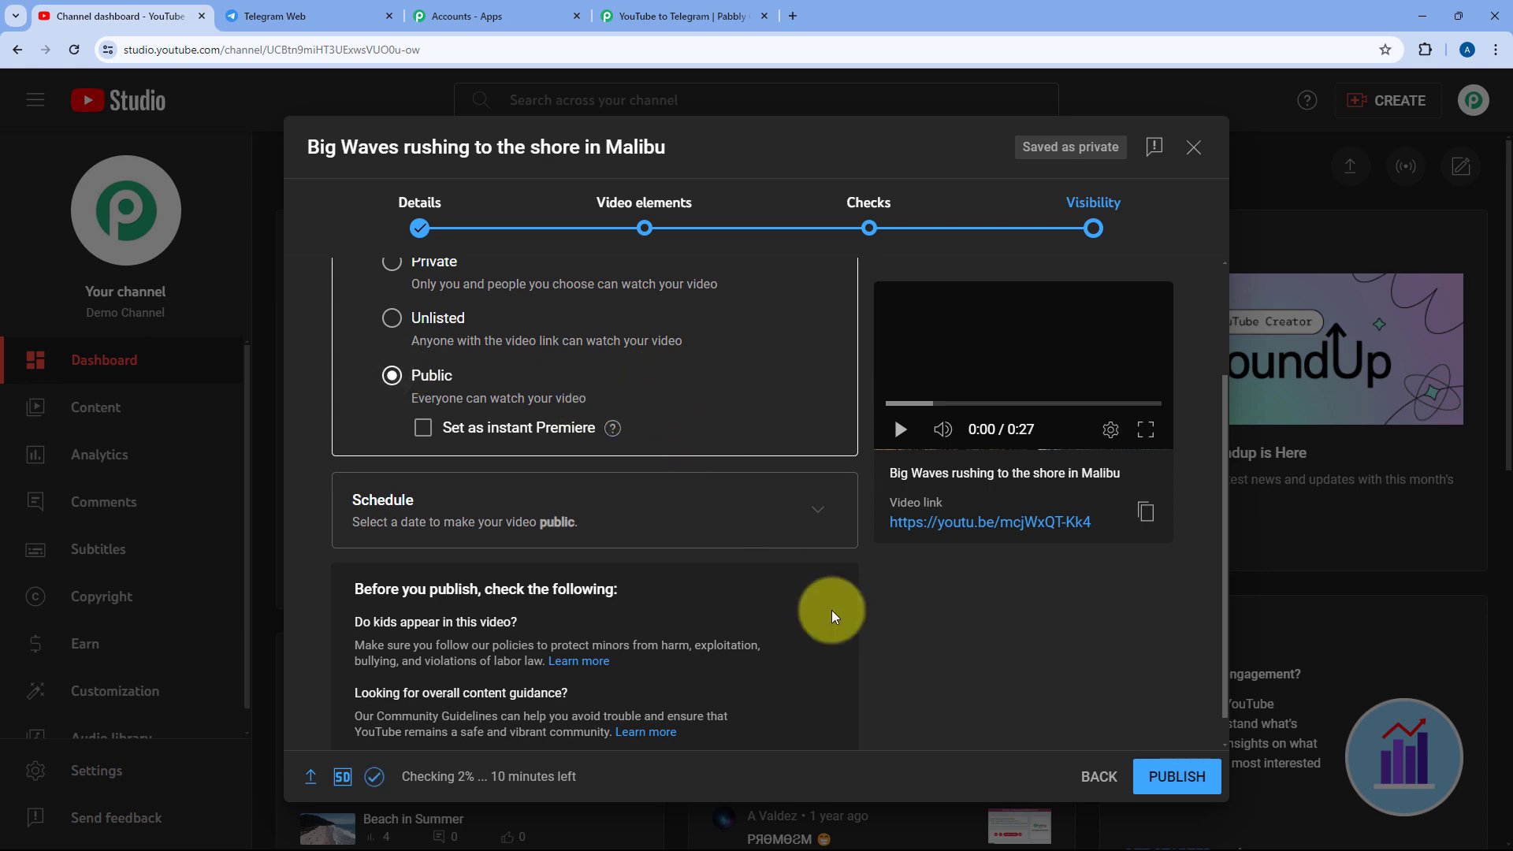
pyautogui.click(1169, 780)
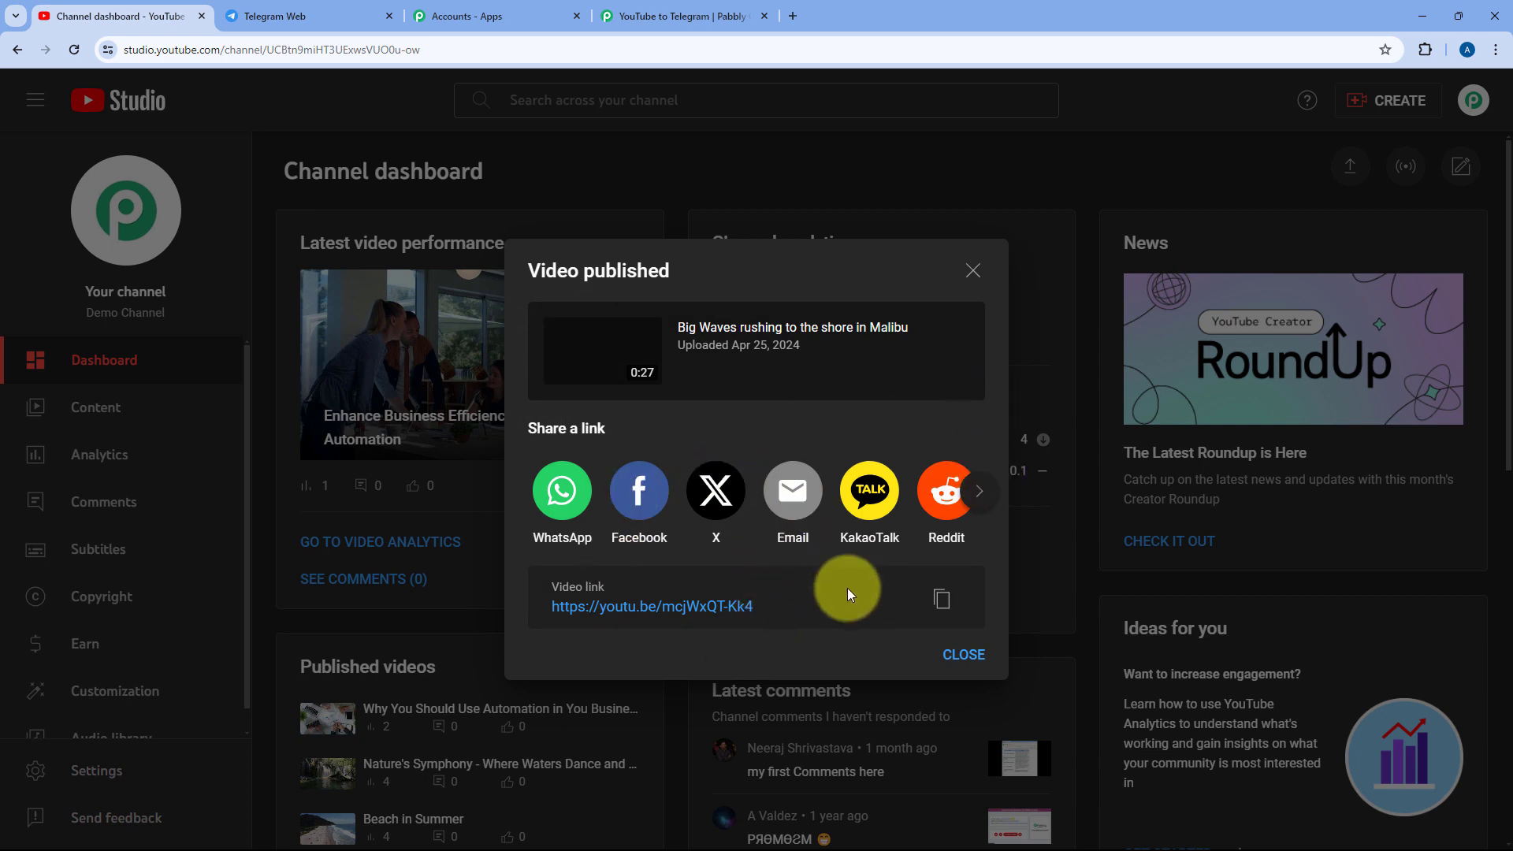
# - Copy the published video's link and open it in a new browser tab
pyautogui.click(942, 599)
pyautogui.click(938, 596)
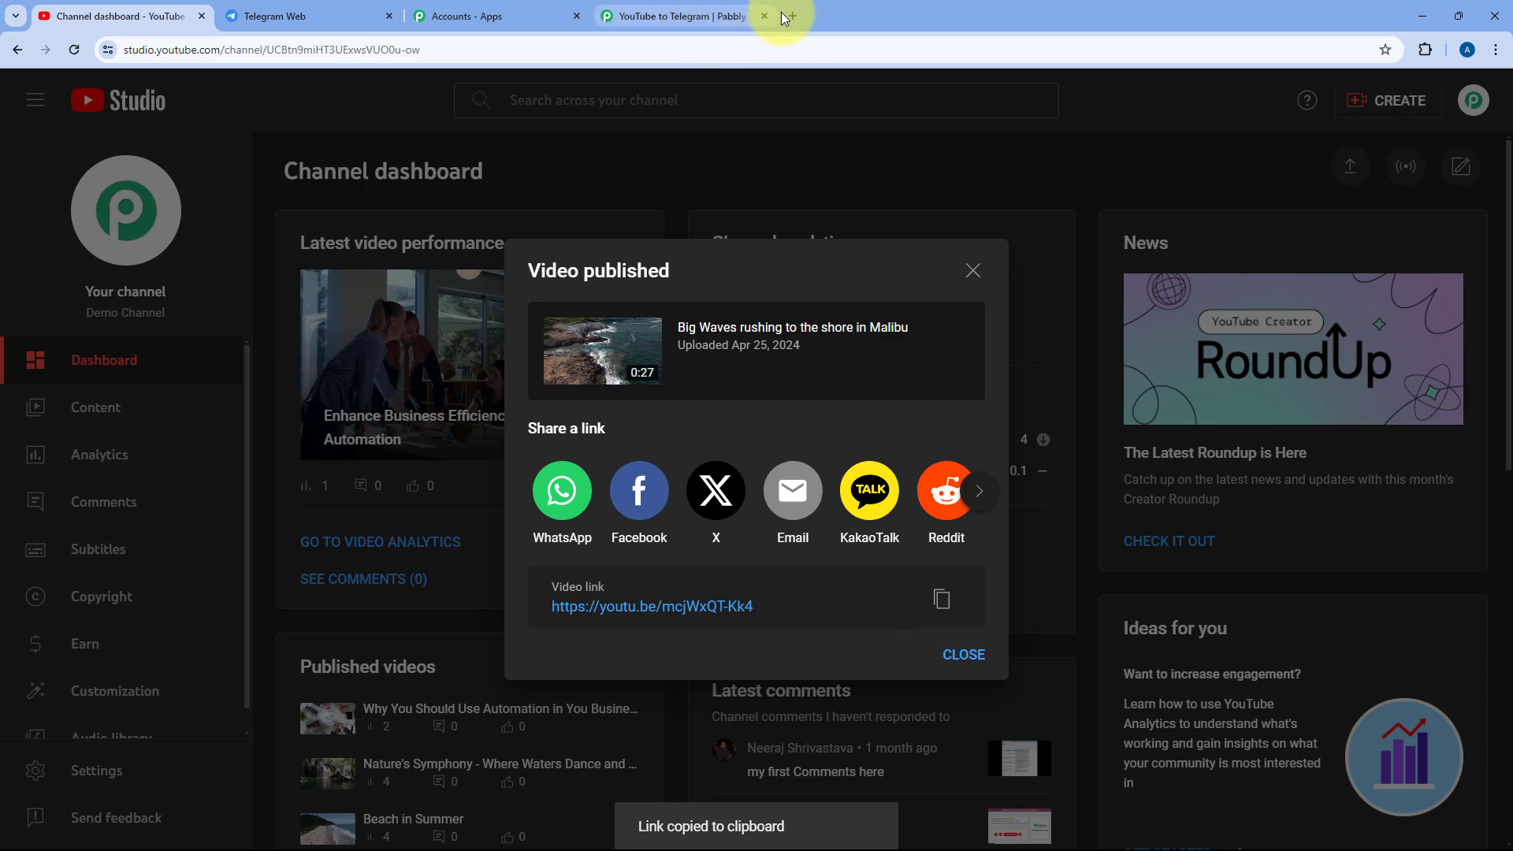
pyautogui.click(788, 16)
pyautogui.hotkey('ctrl', 'v')
pyautogui.press('Return')
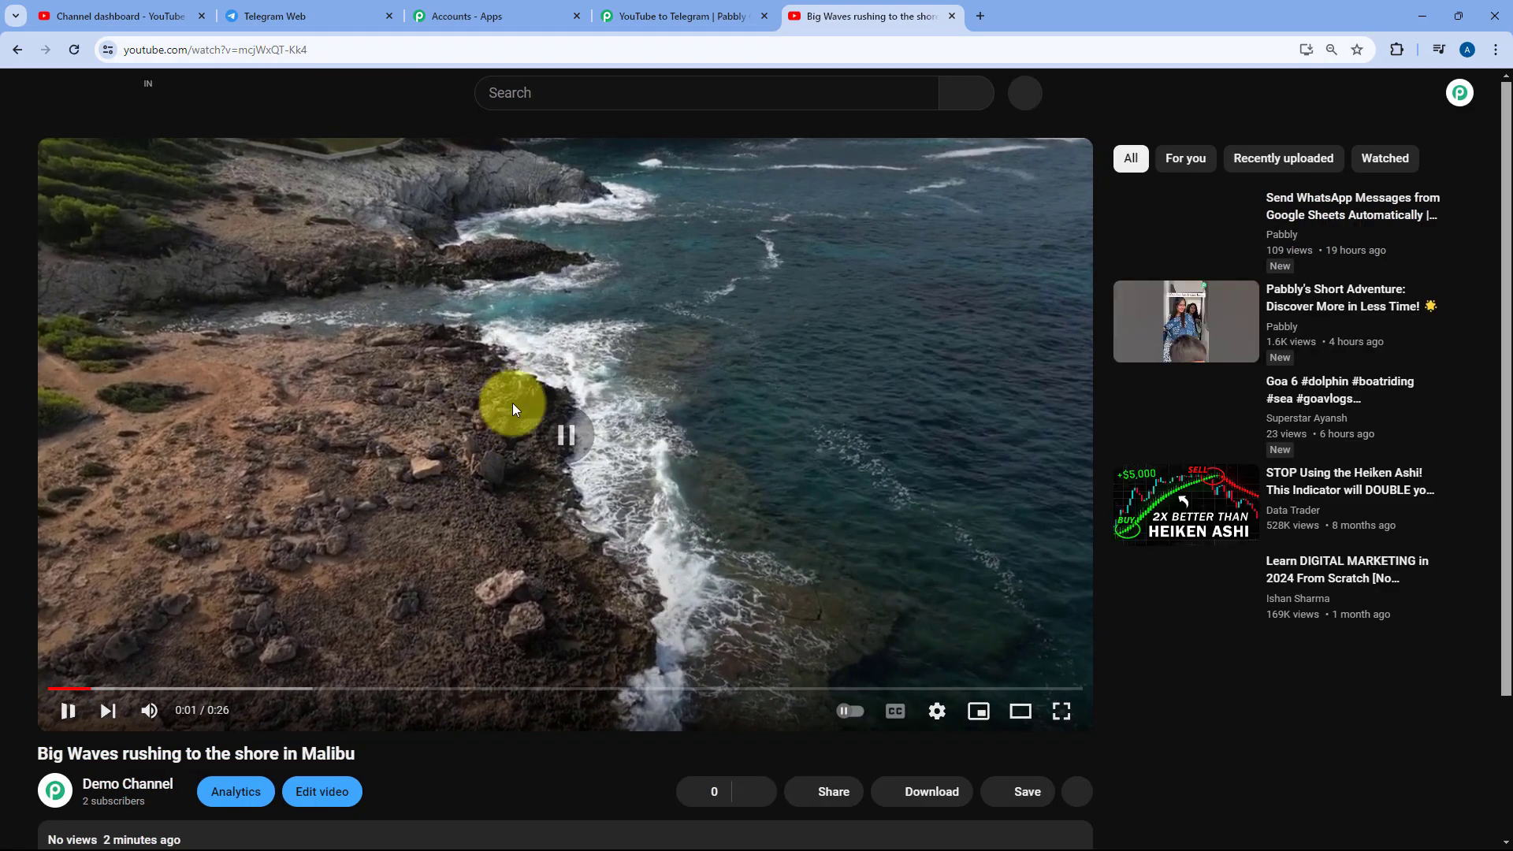
# - Return to the Pabbly Connect workflow, then save the YouTube trigger and send a test request to capture the new video's data
pyautogui.click(663, 14)
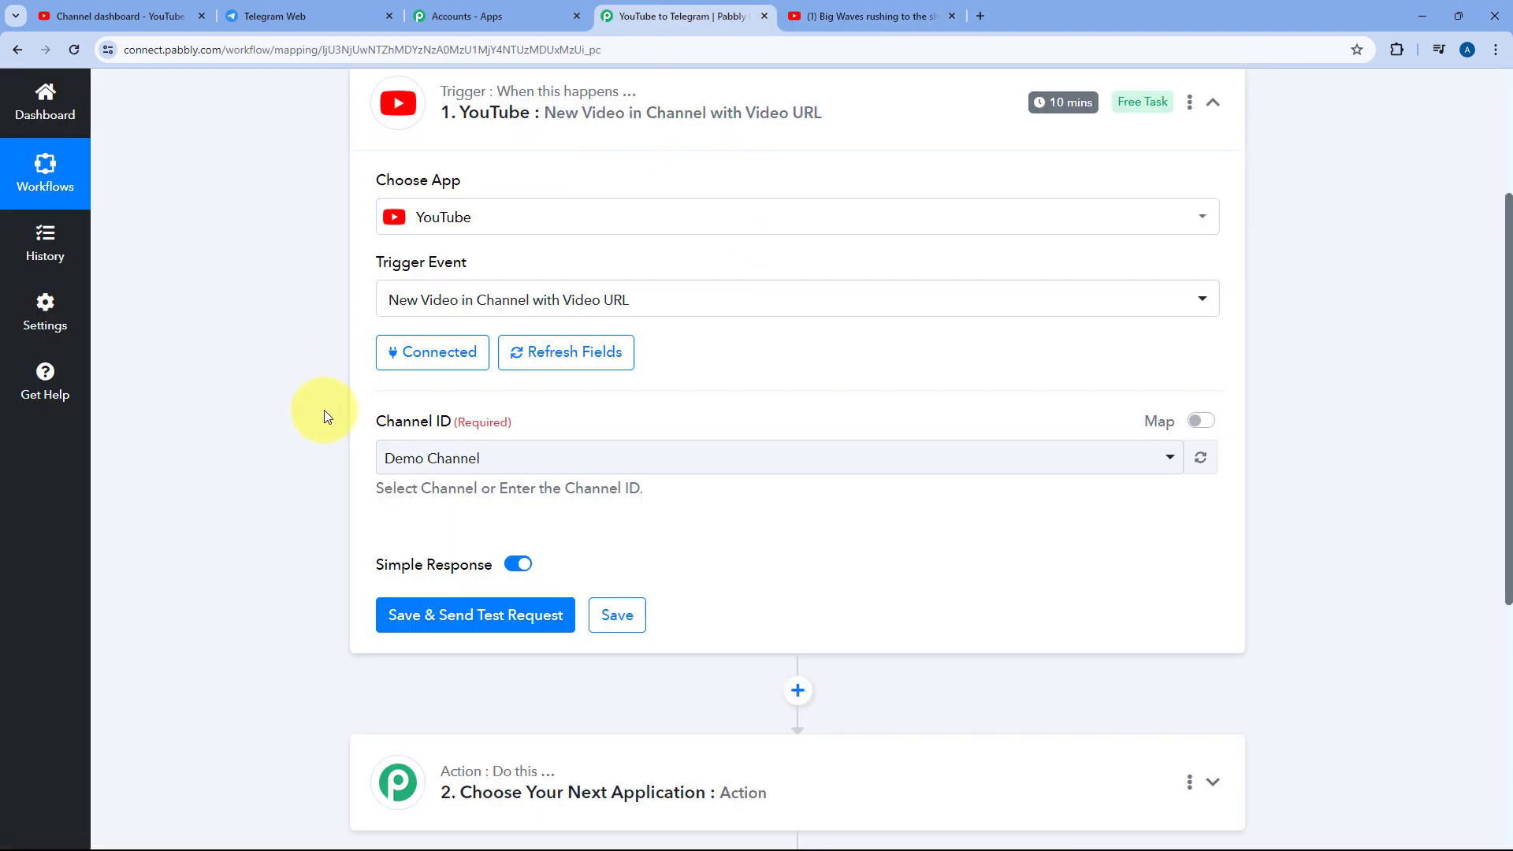
pyautogui.scroll(-3, 316, 415)
pyautogui.click(480, 380)
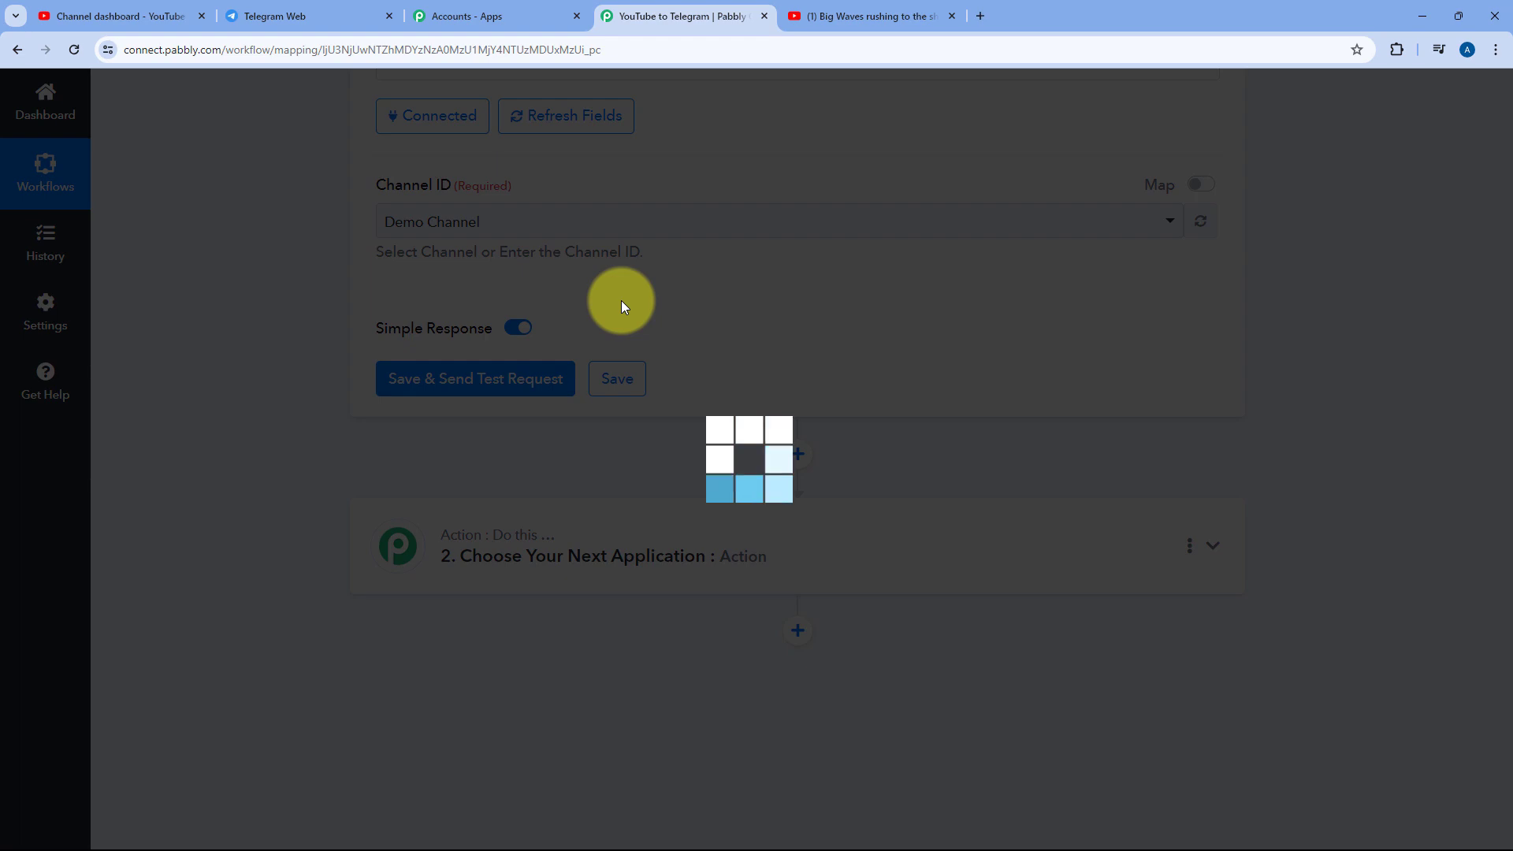
pyautogui.scroll(-4, 658, 431)
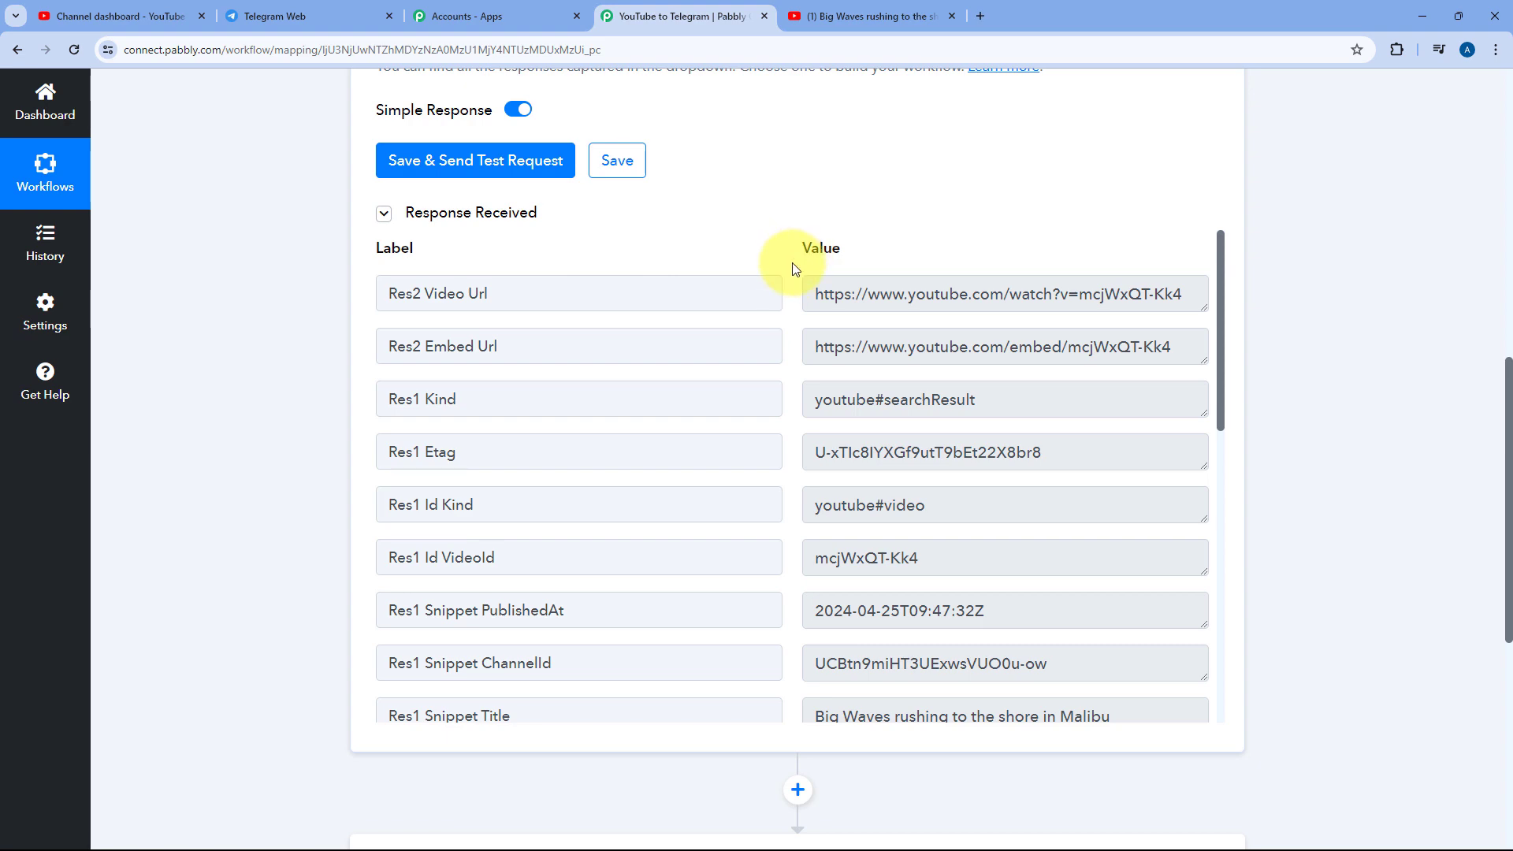
# - Compare the response with the published video by opening the Res2 Video Url in a new browser tab, and close the video tabs
pyautogui.click(157, 16)
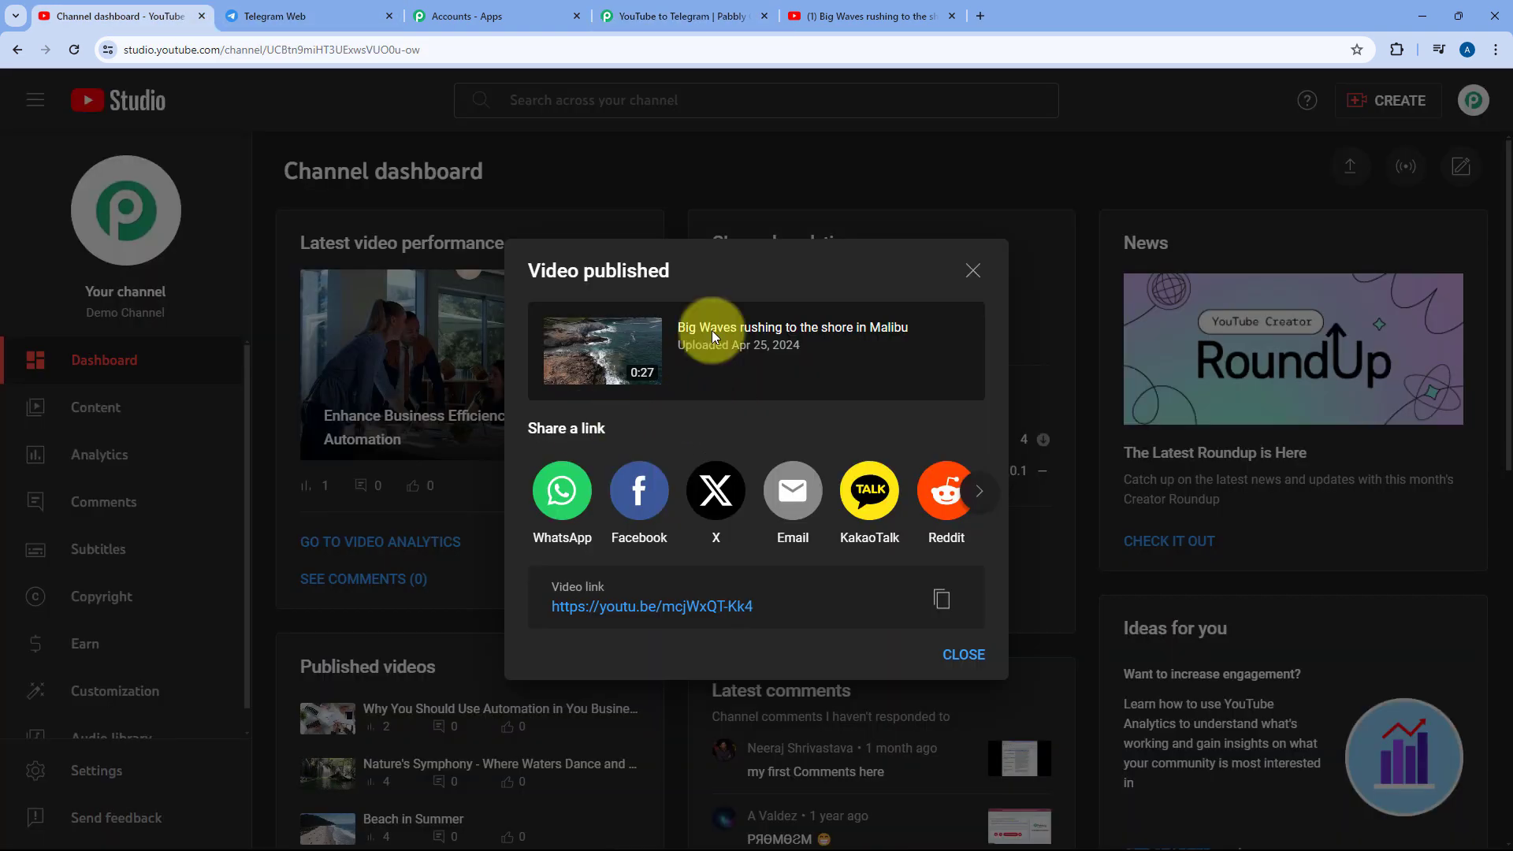
pyautogui.click(816, 17)
pyautogui.click(705, 15)
pyautogui.moveTo(814, 296); pyautogui.dragTo(1203, 343)
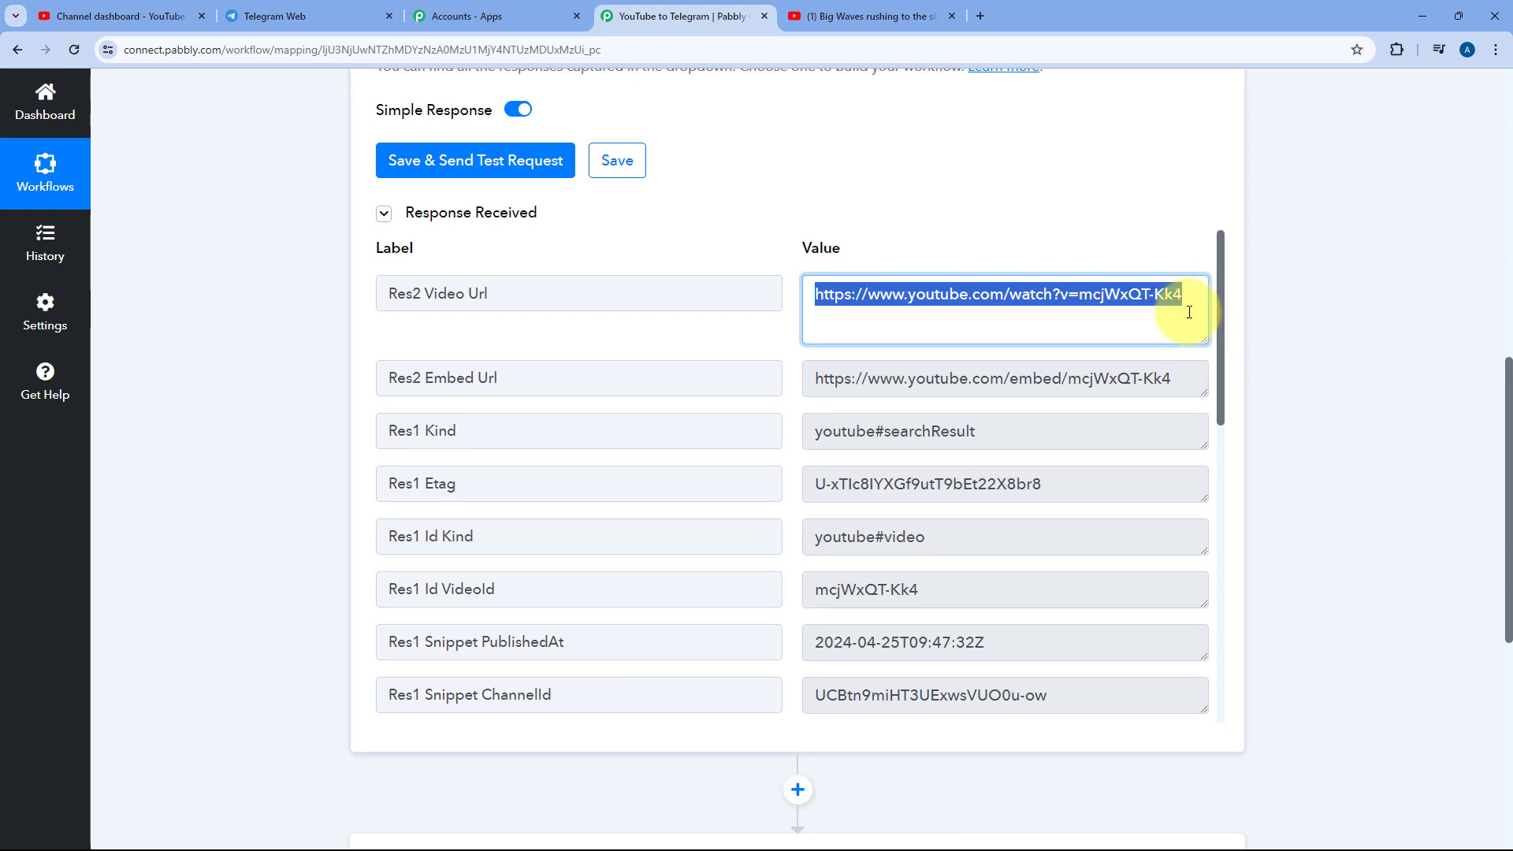
pyautogui.hotkey('ctrl', 'c')
pyautogui.hotkey('ctrl', 't')
pyautogui.hotkey('ctrl', 'v')
pyautogui.press('Return')
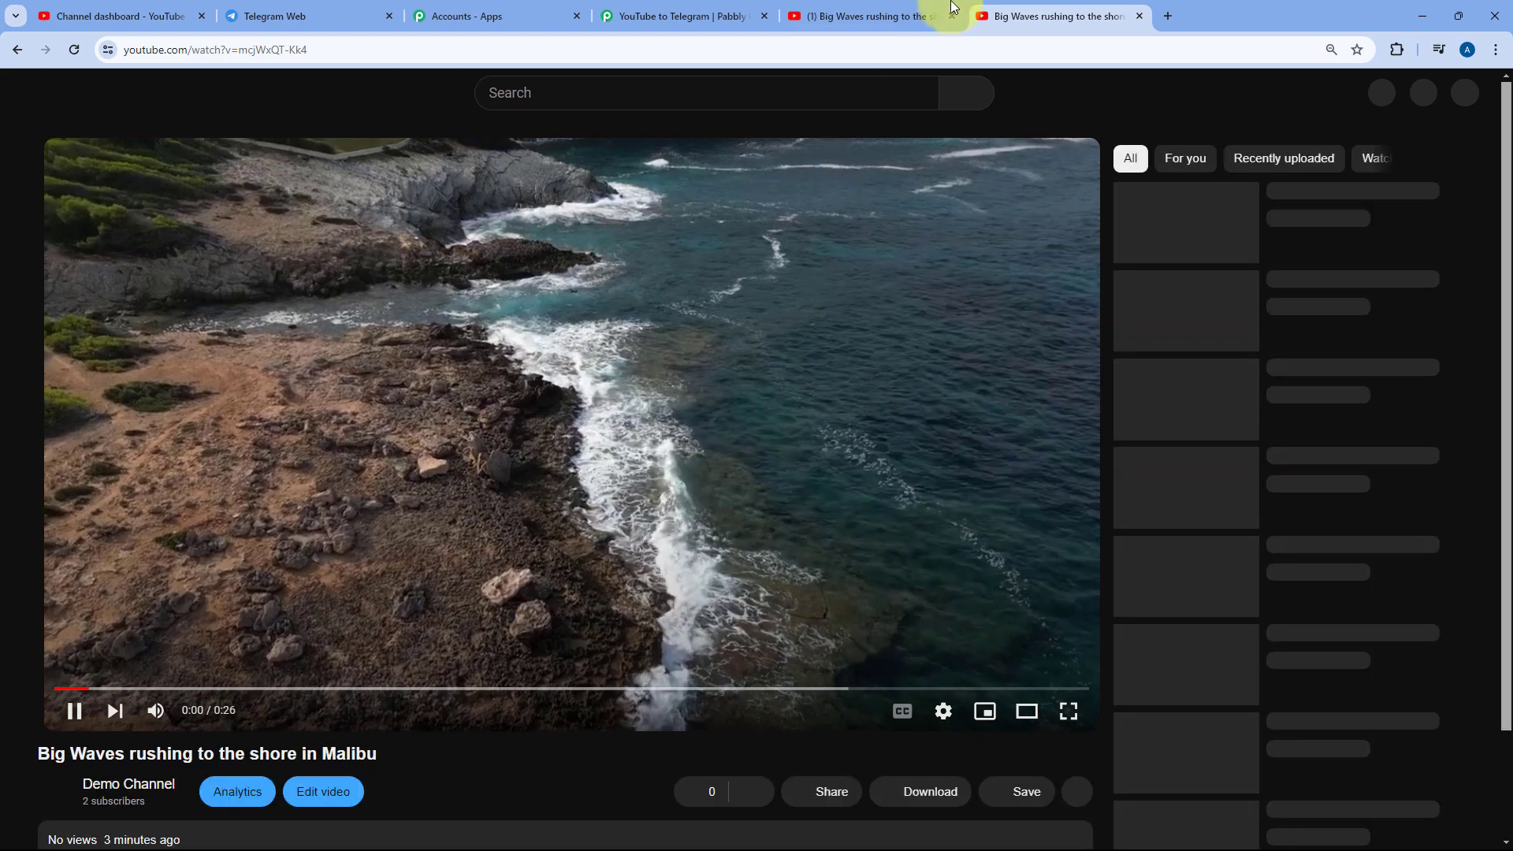
pyautogui.click(951, 16)
pyautogui.hotkey('ctrl', 'w')
# - Check the snippet title and description received in the YouTube trigger's response
pyautogui.click(796, 367)
pyautogui.scroll(-1, 789, 371)
pyautogui.scroll(-3, 789, 371)
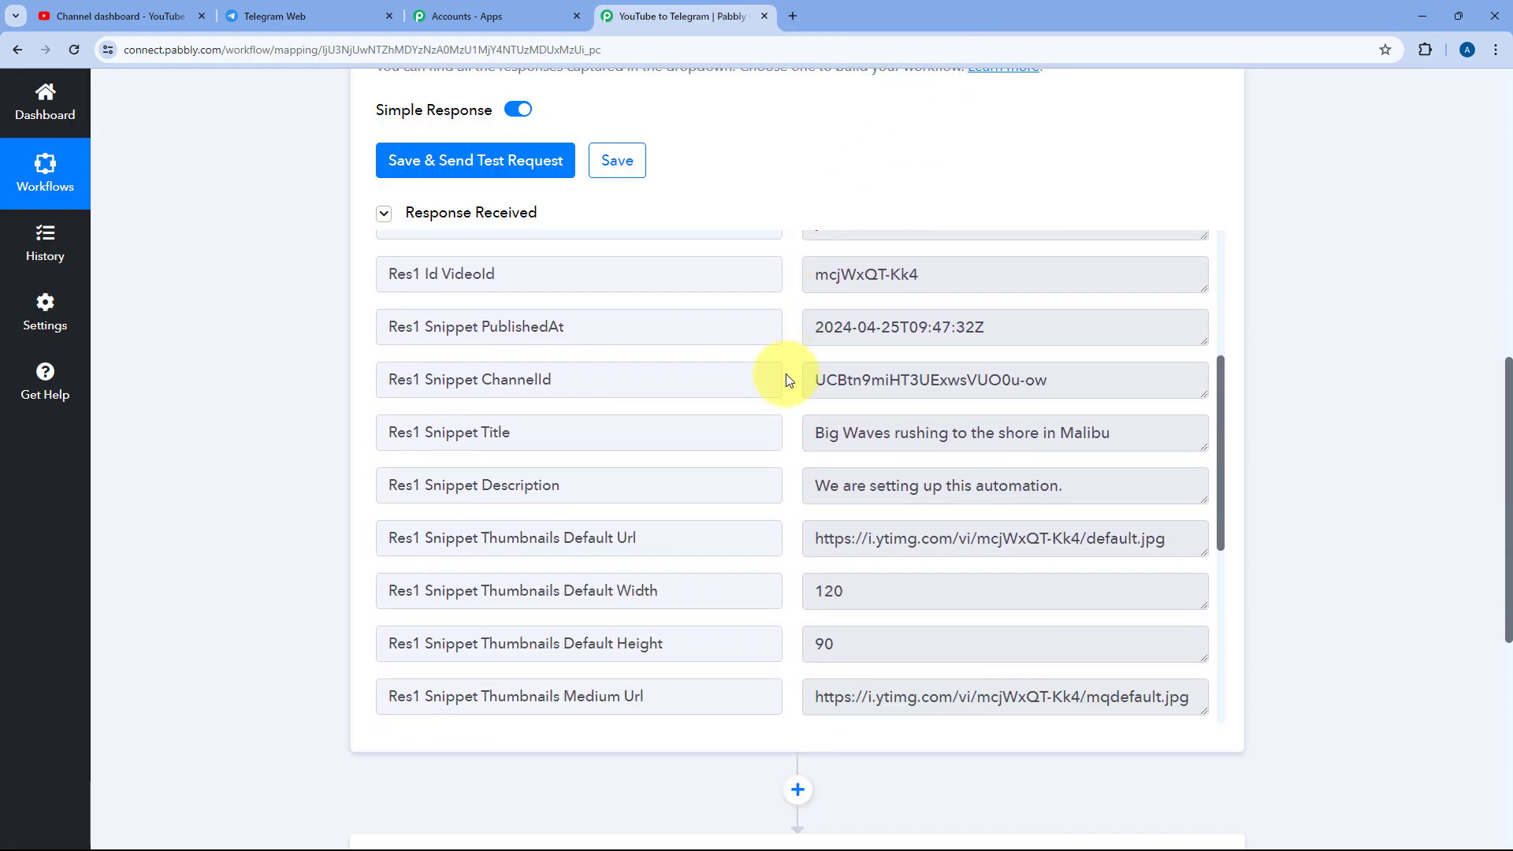
pyautogui.moveTo(808, 357); pyautogui.dragTo(1138, 348)
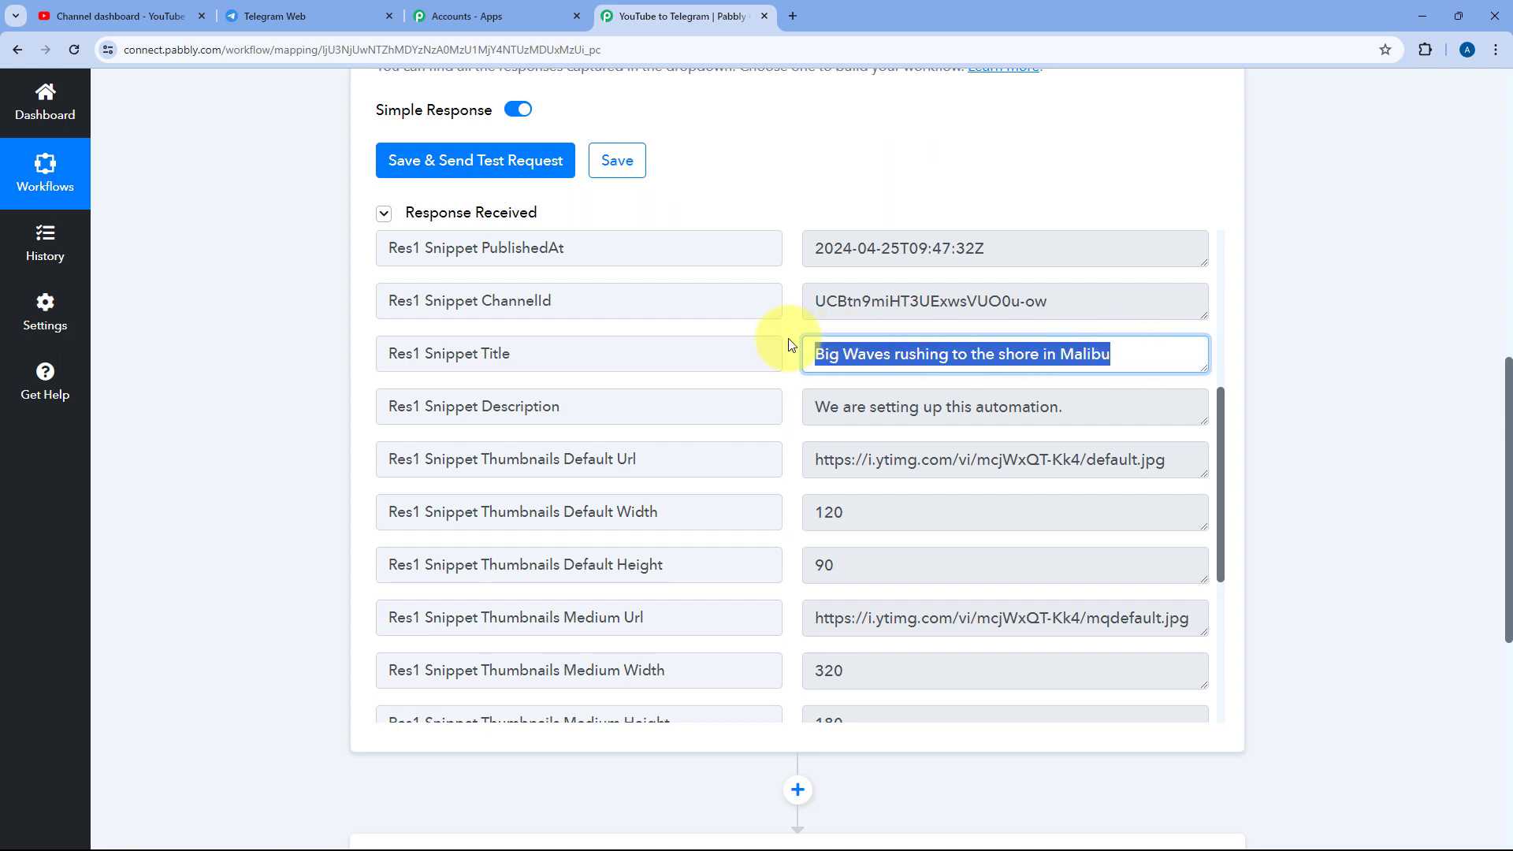
pyautogui.moveTo(814, 408); pyautogui.dragTo(1066, 406)
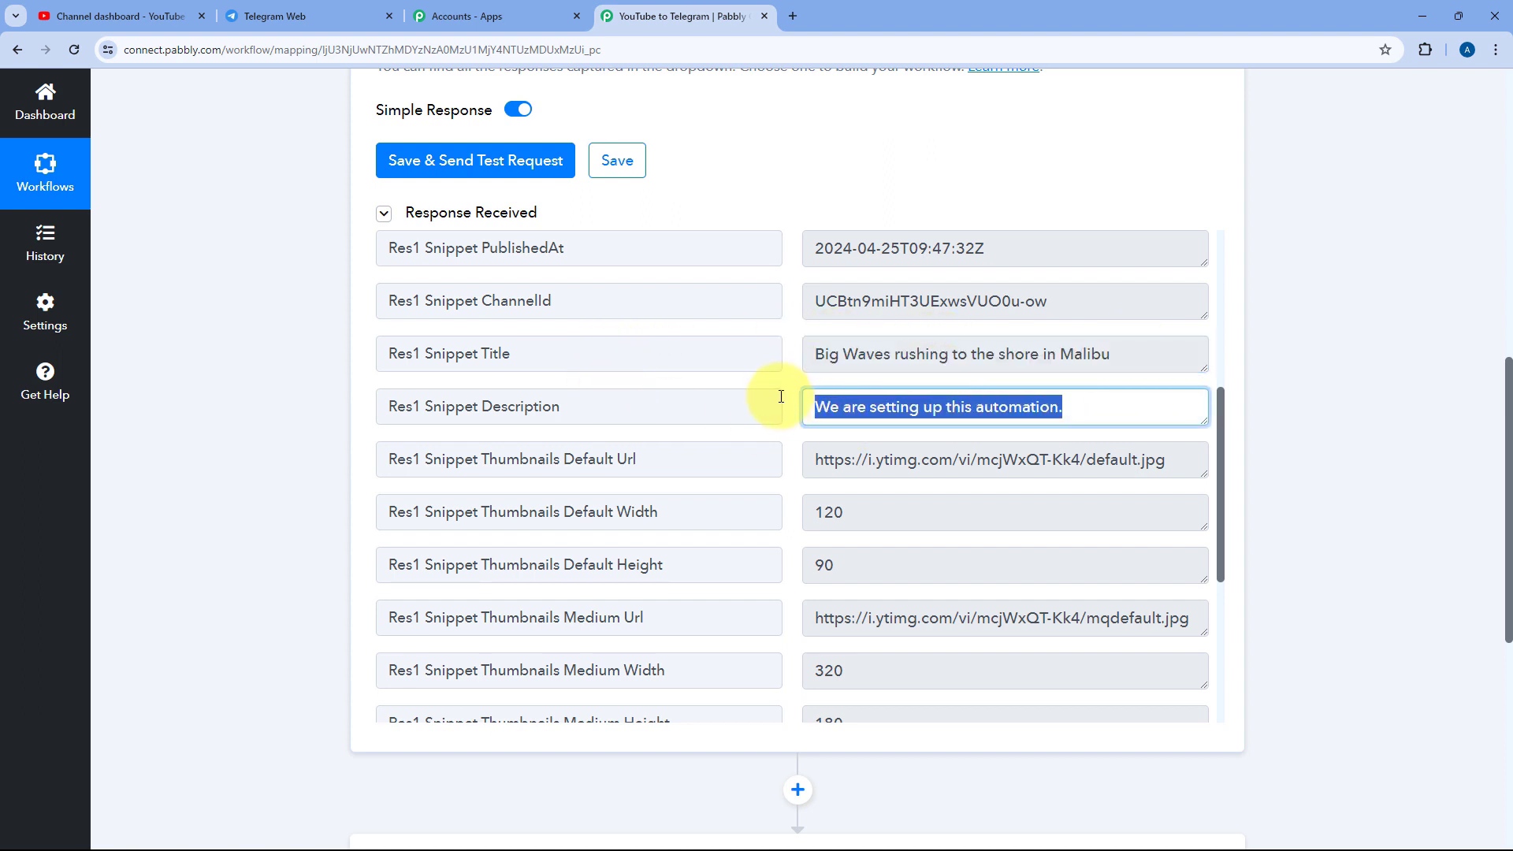
# - Open the response's default thumbnail URL in a new browser tab to view the image, and close that tab
pyautogui.scroll(-2, 788, 391)
pyautogui.tripleClick(867, 300)
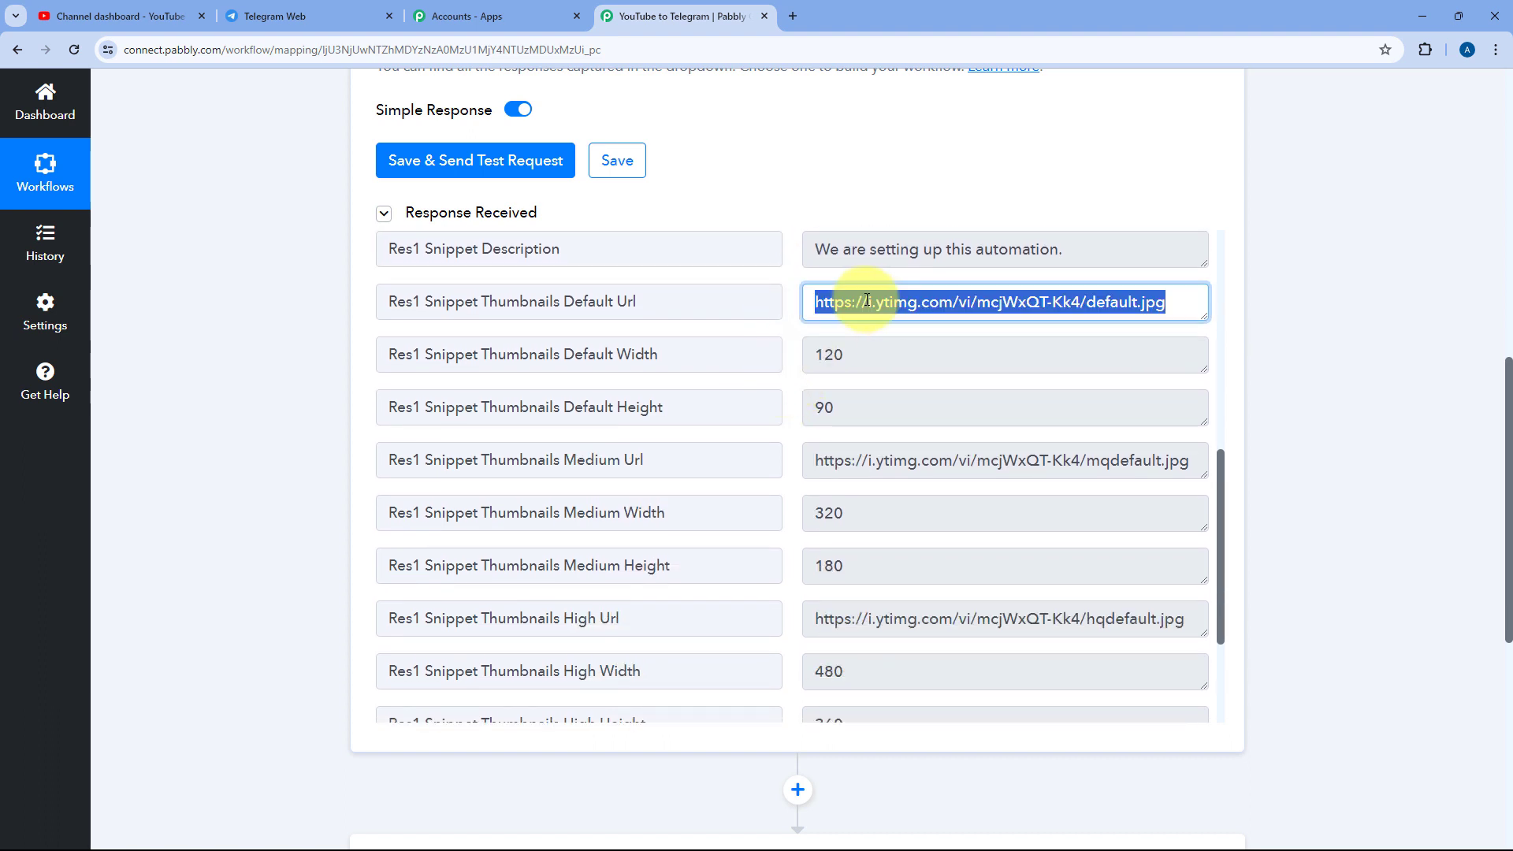
pyautogui.hotkey('ctrl', 'c')
pyautogui.hotkey('ctrl', 't')
pyautogui.hotkey('ctrl', 'v')
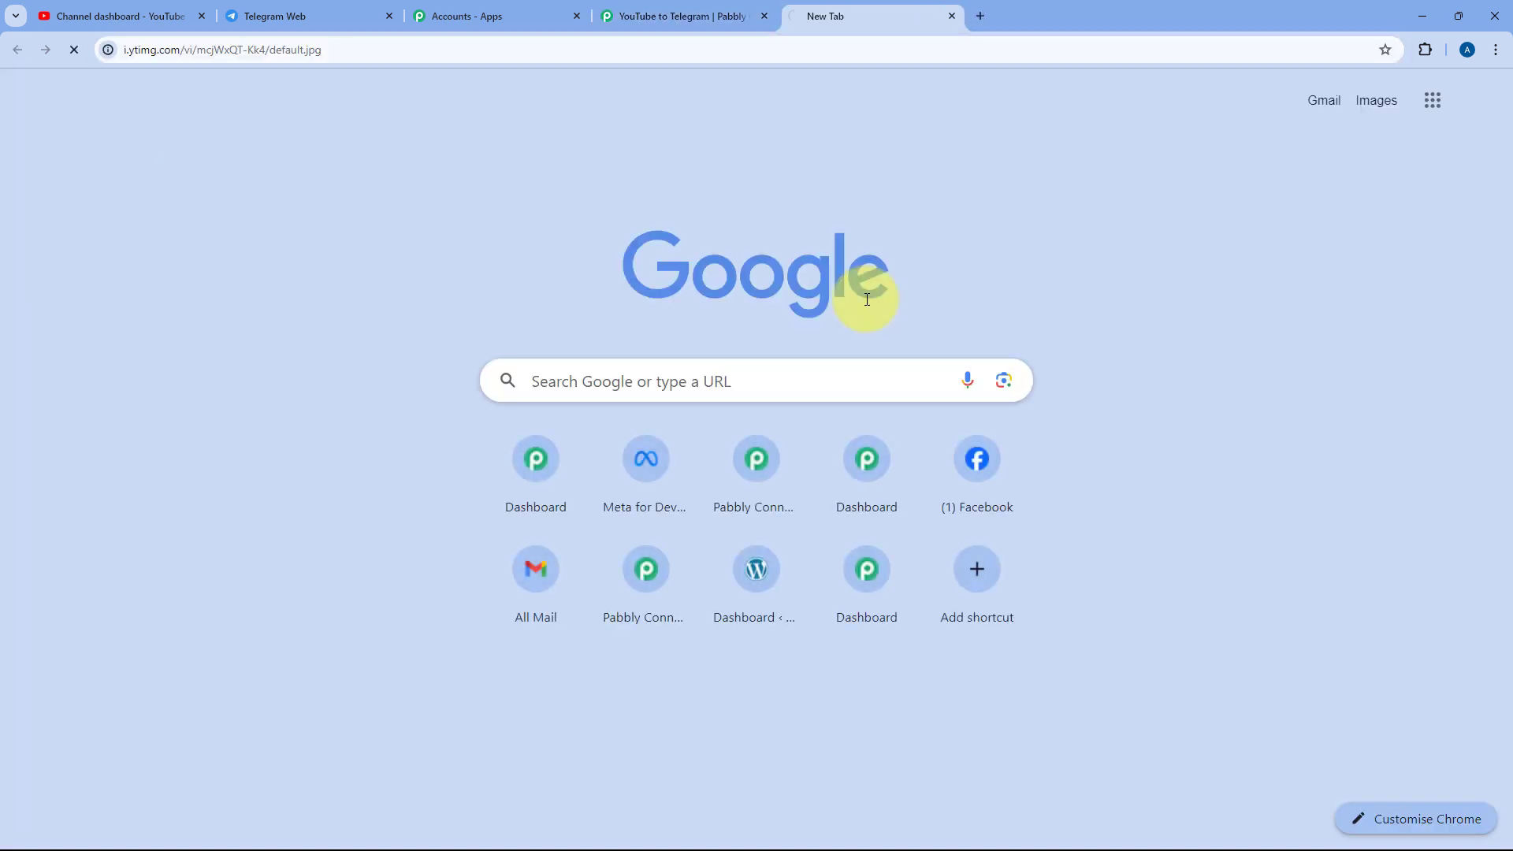
pyautogui.press('Return')
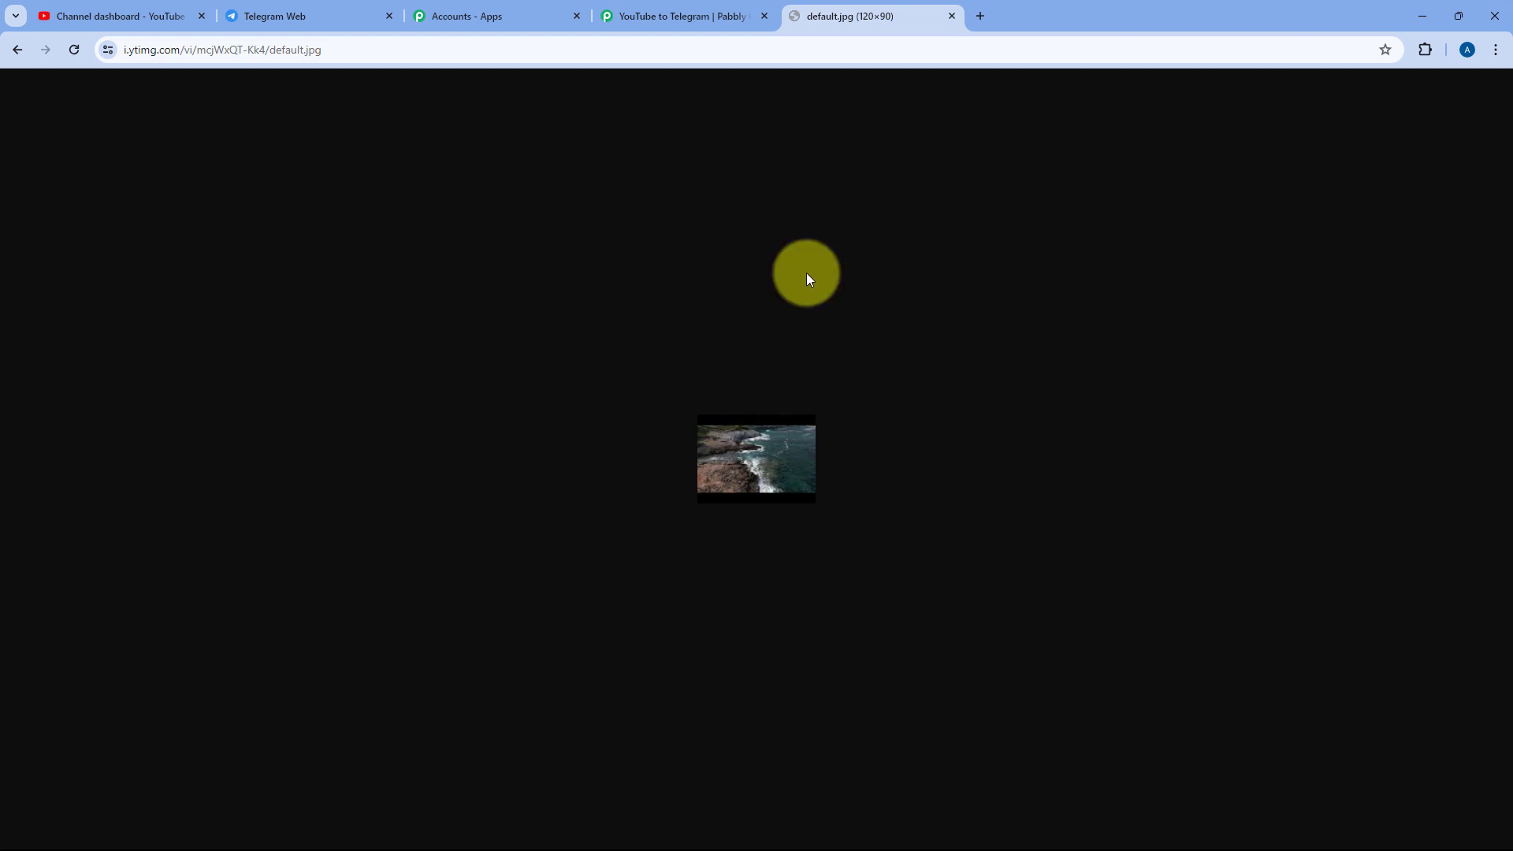
pyautogui.click(952, 16)
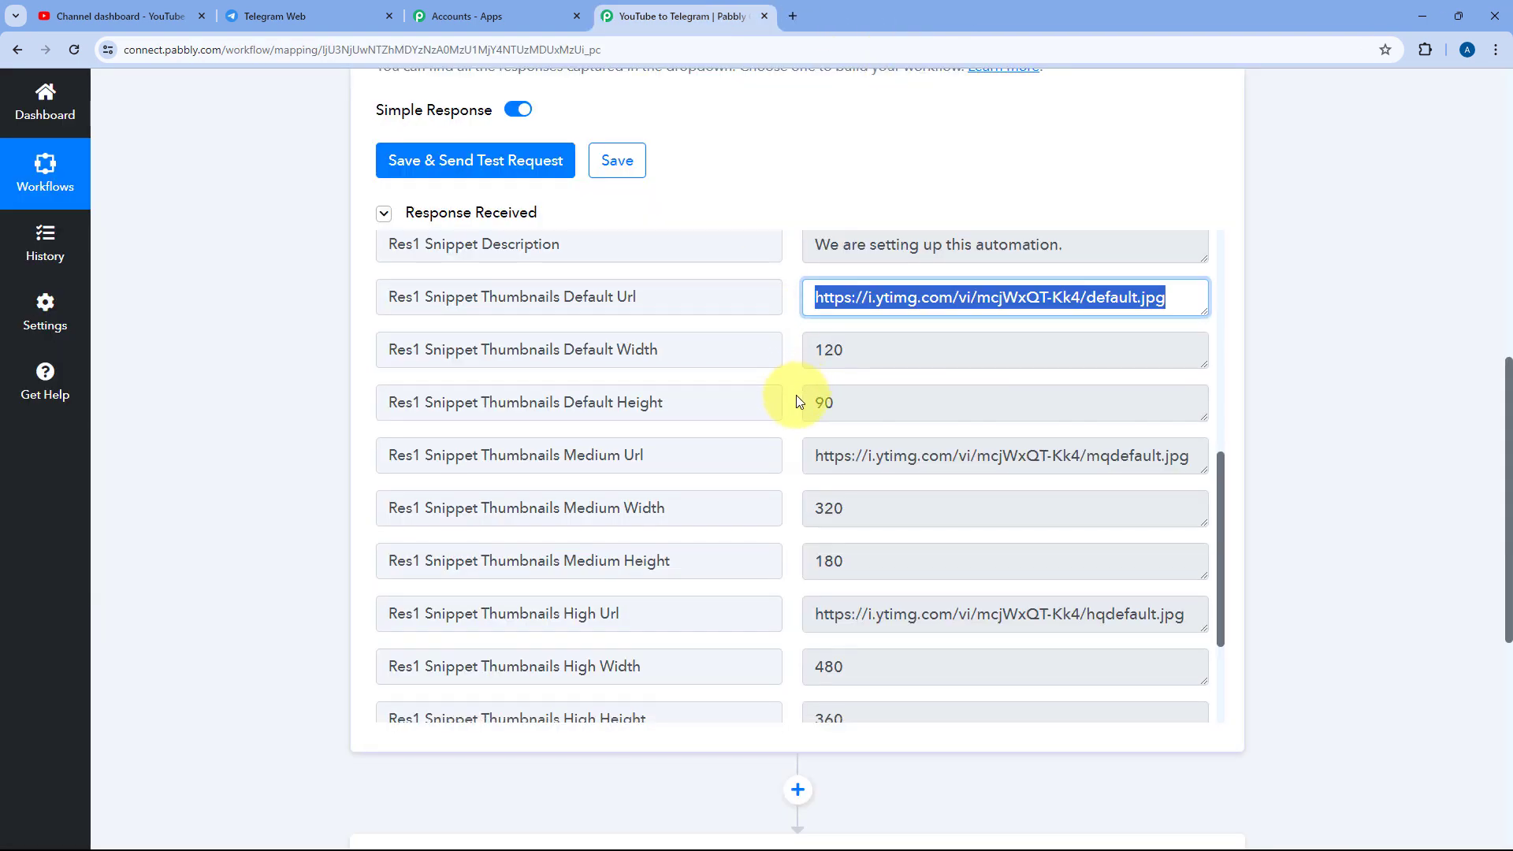
# - Examine the remaining response fields, including the video's publishing time and channel title
pyautogui.scroll(-3, 796, 394)
pyautogui.scroll(10, 788, 370)
pyautogui.scroll(-3, 796, 417)
pyautogui.scroll(4, 793, 356)
pyautogui.scroll(-3, 793, 354)
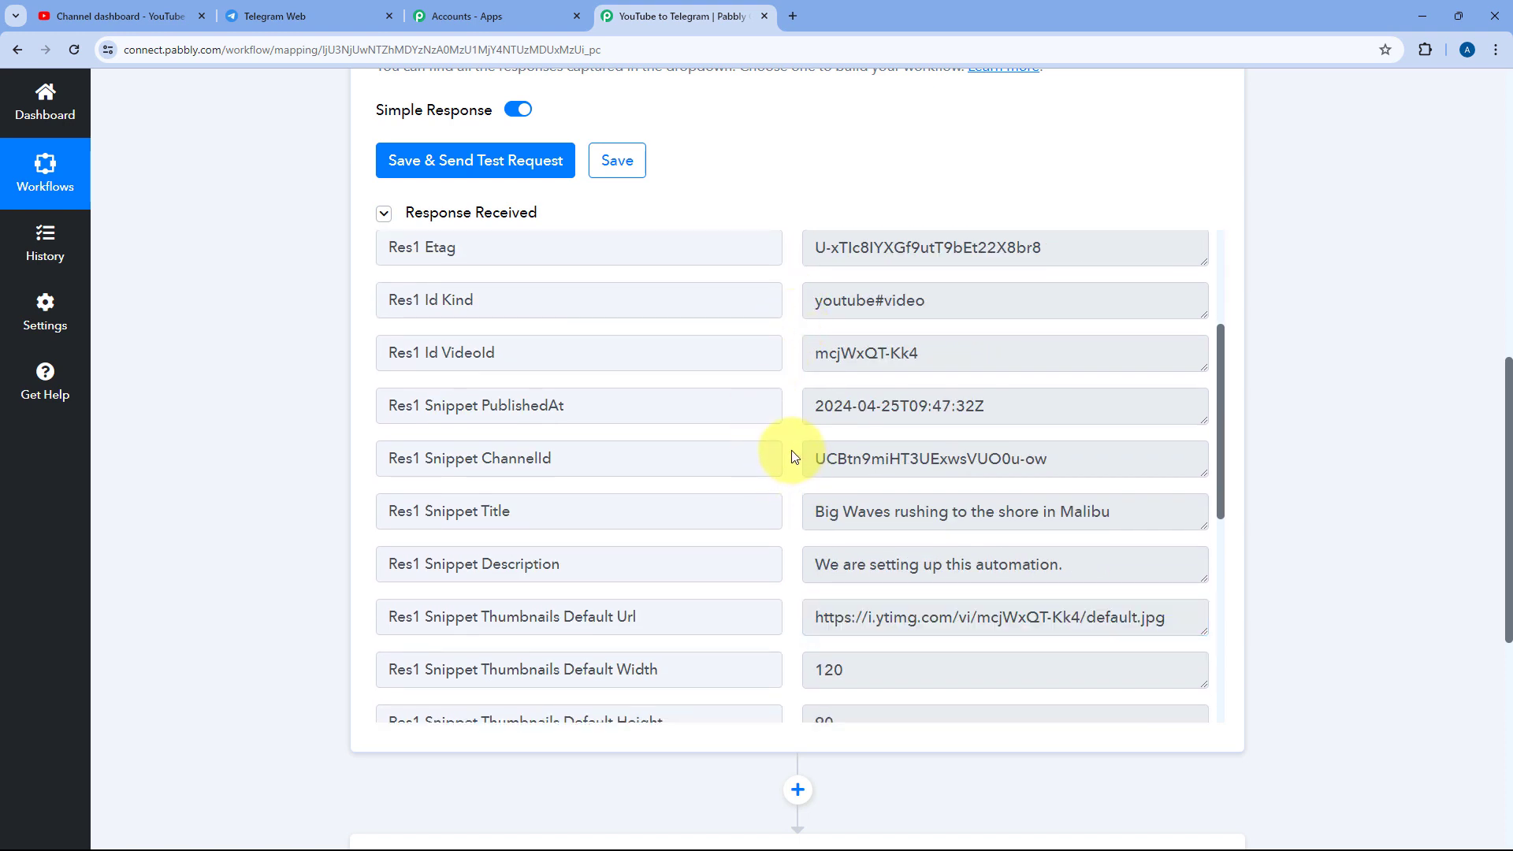
pyautogui.moveTo(1037, 405); pyautogui.dragTo(821, 403)
pyautogui.click(791, 377)
pyautogui.scroll(-3, 791, 375)
pyautogui.scroll(-5, 794, 339)
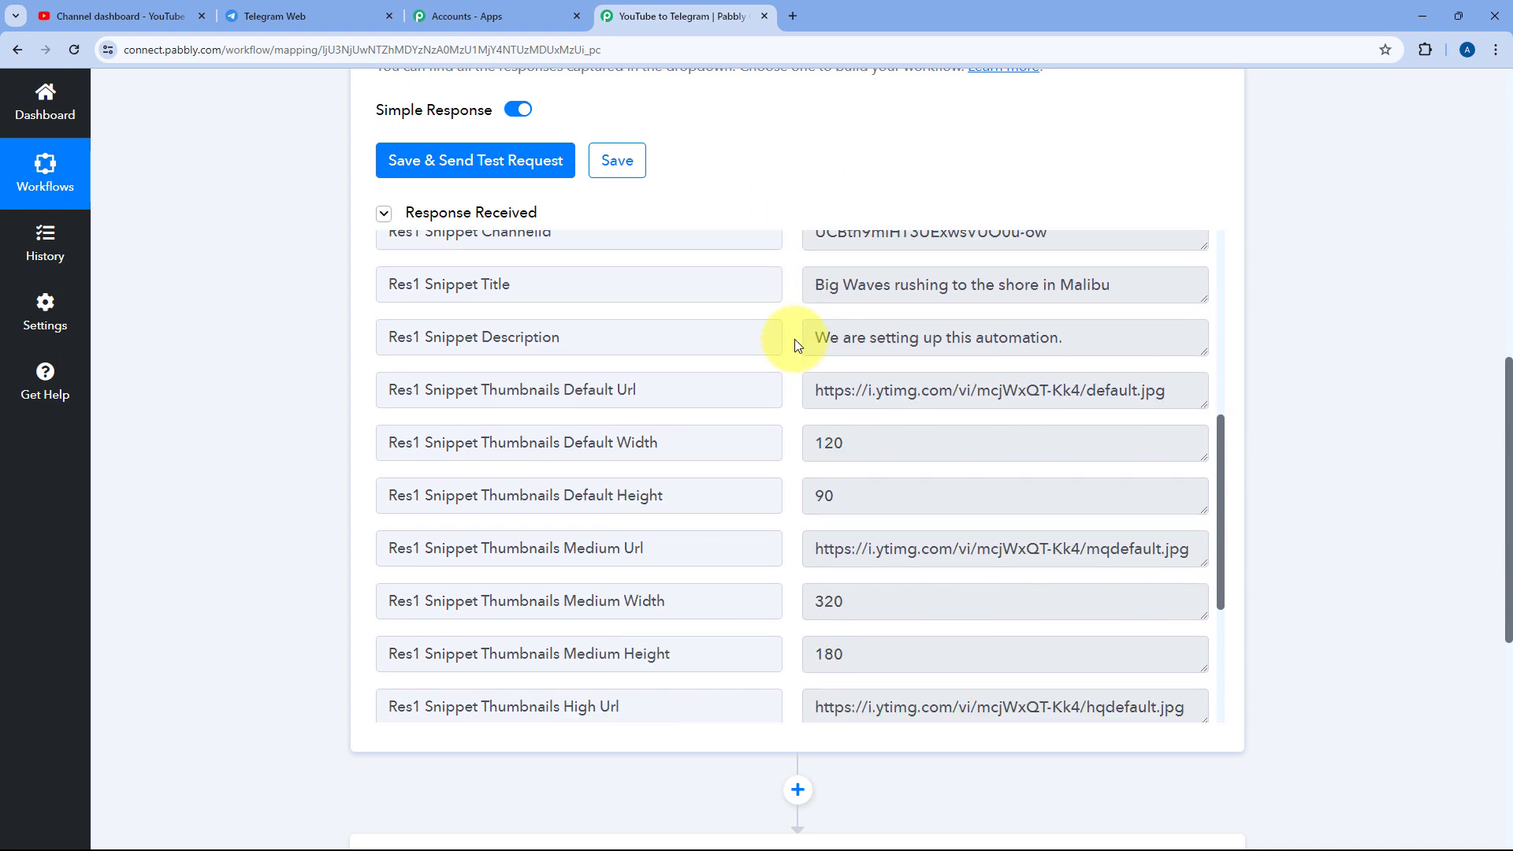
pyautogui.moveTo(979, 591); pyautogui.dragTo(783, 581)
pyautogui.click(791, 465)
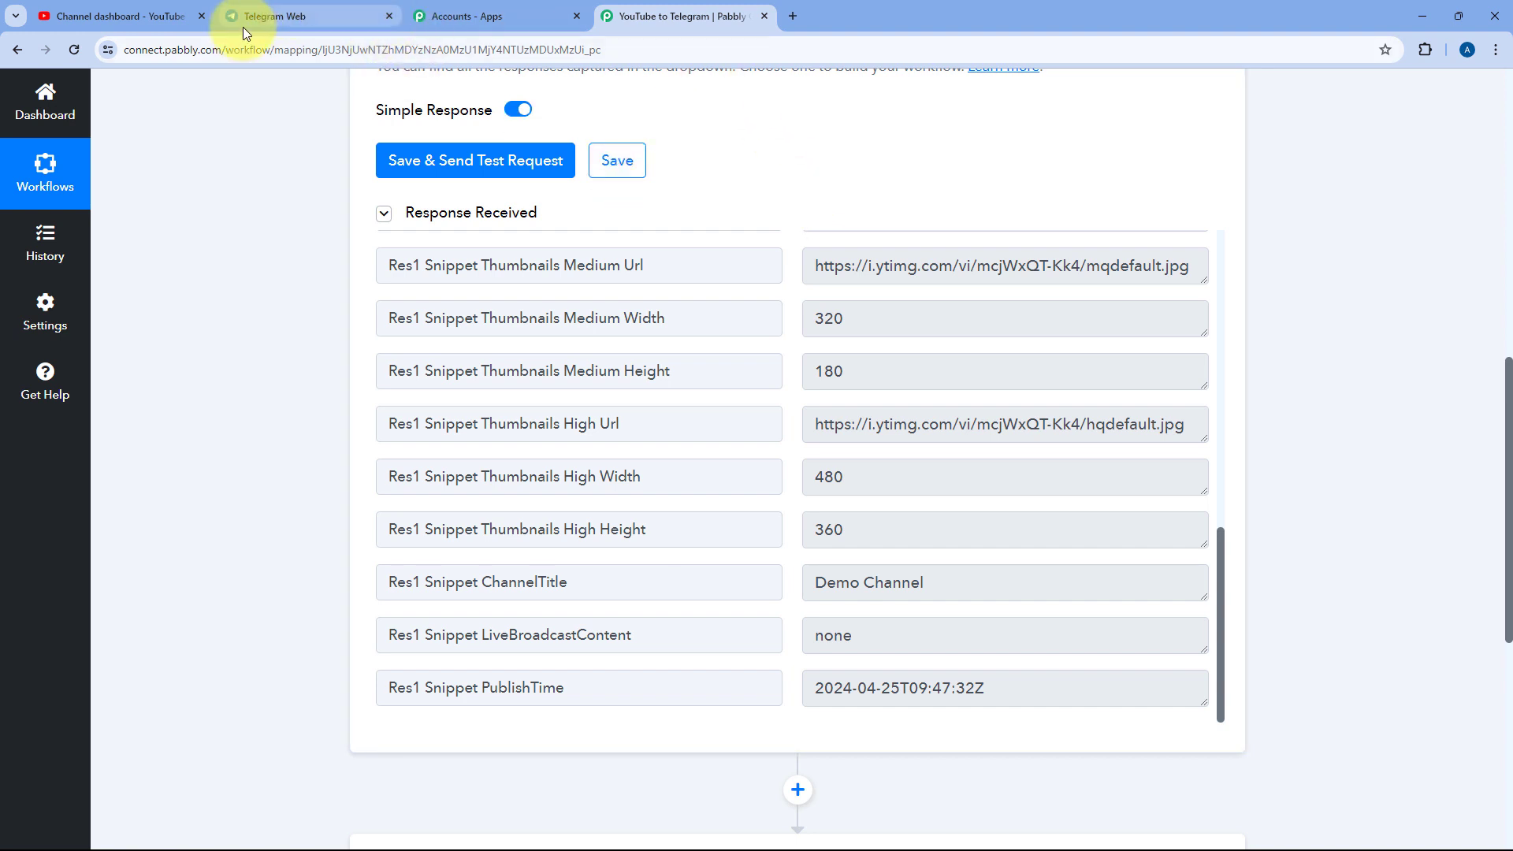
# - Expand the workflow's action step and choose Telegram Bot as its app
pyautogui.click(301, 19)
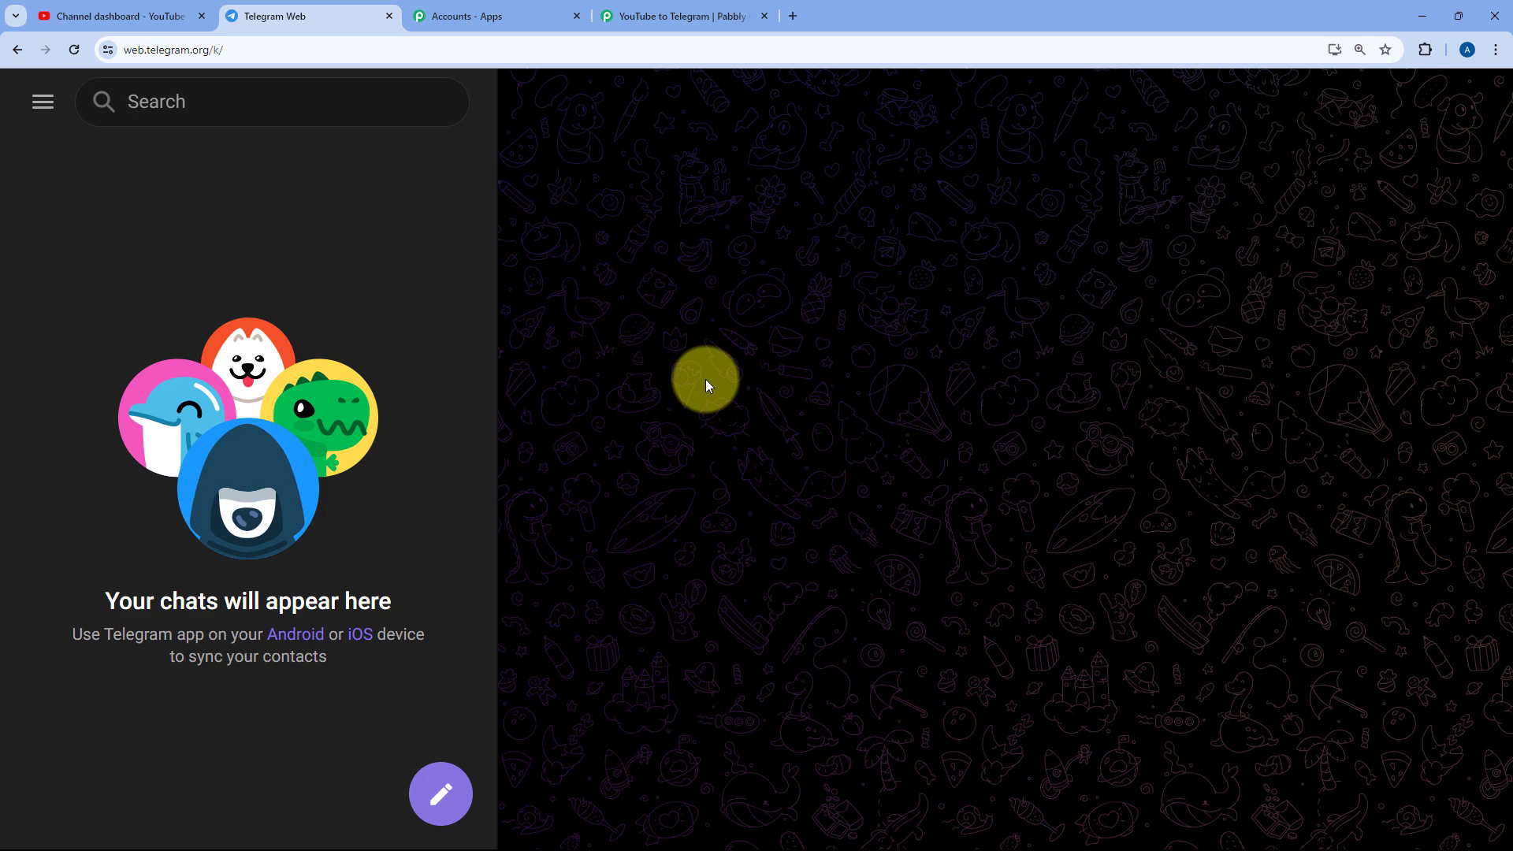
pyautogui.click(660, 14)
pyautogui.scroll(-6, 266, 393)
pyautogui.click(800, 334)
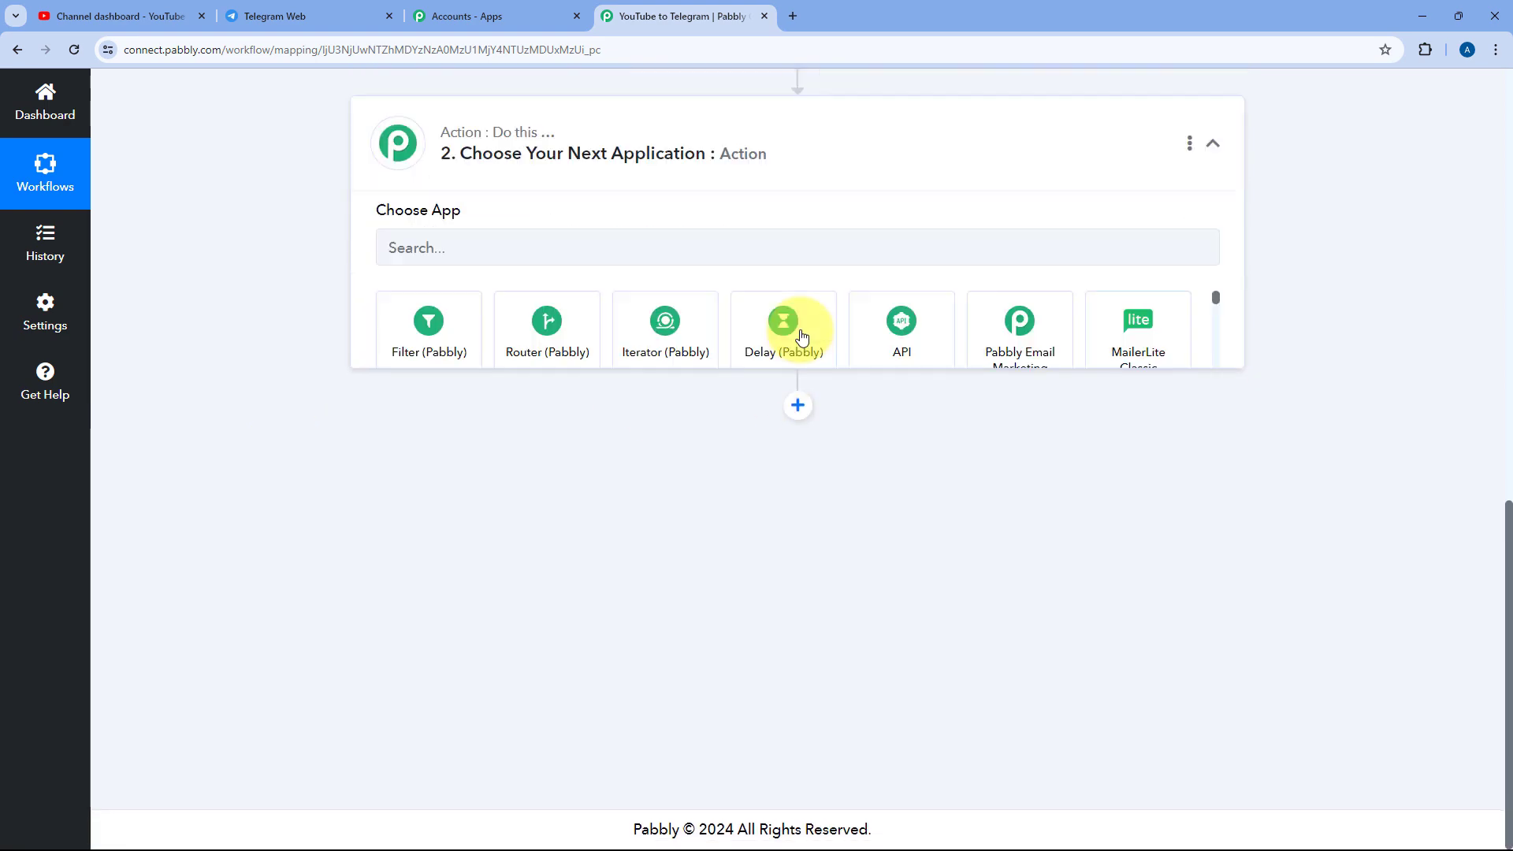
pyautogui.scroll(4, 476, 449)
pyautogui.click(466, 397)
pyautogui.write('Telegr')
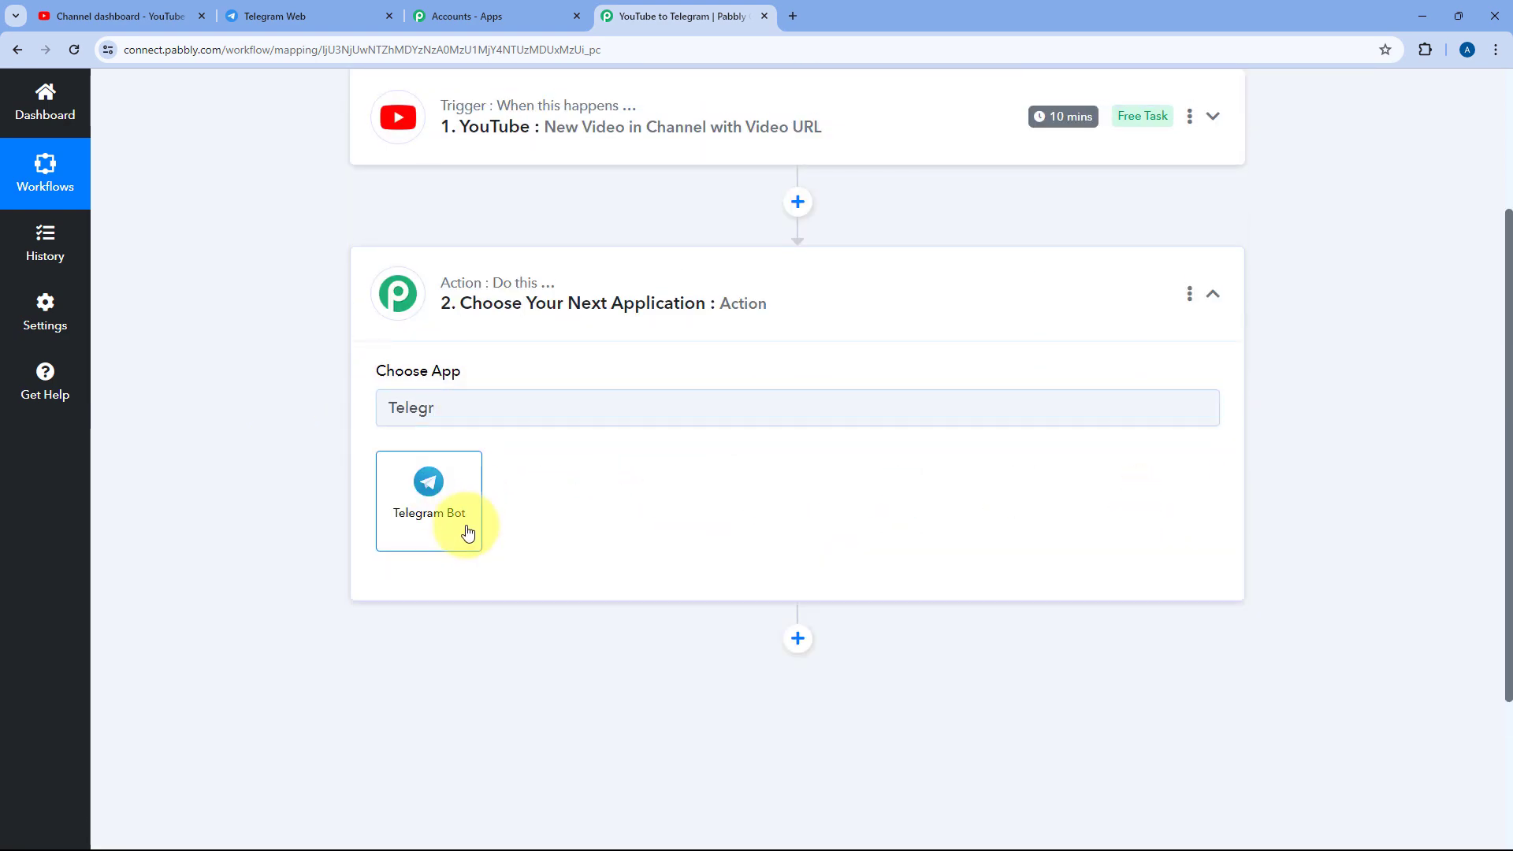
pyautogui.click(466, 523)
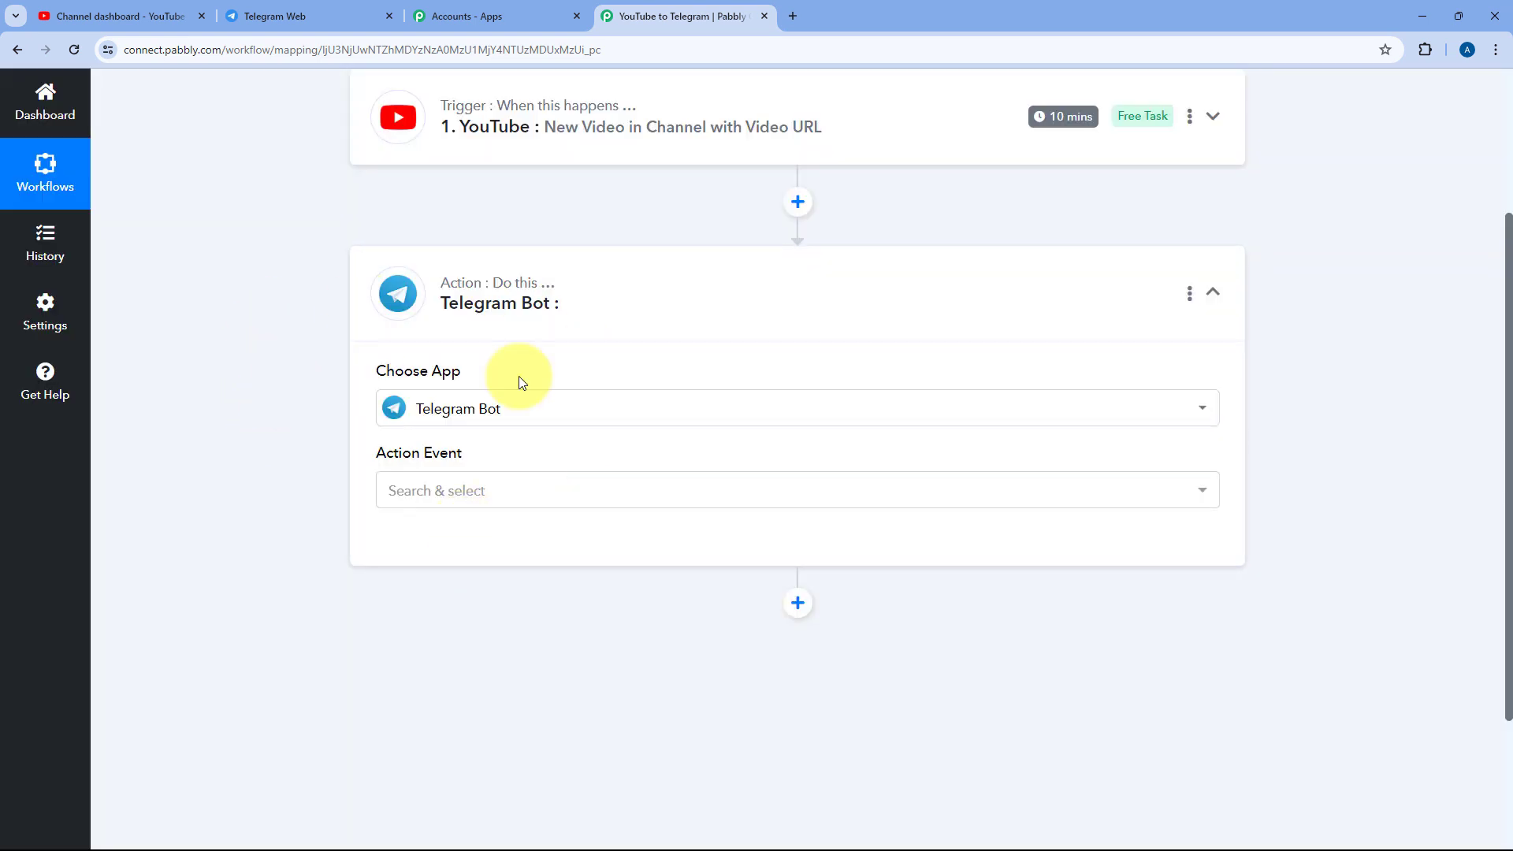
# - Set the Telegram Bot action event to "Send a Text Message or Reply"
pyautogui.scroll(-1, 675, 408)
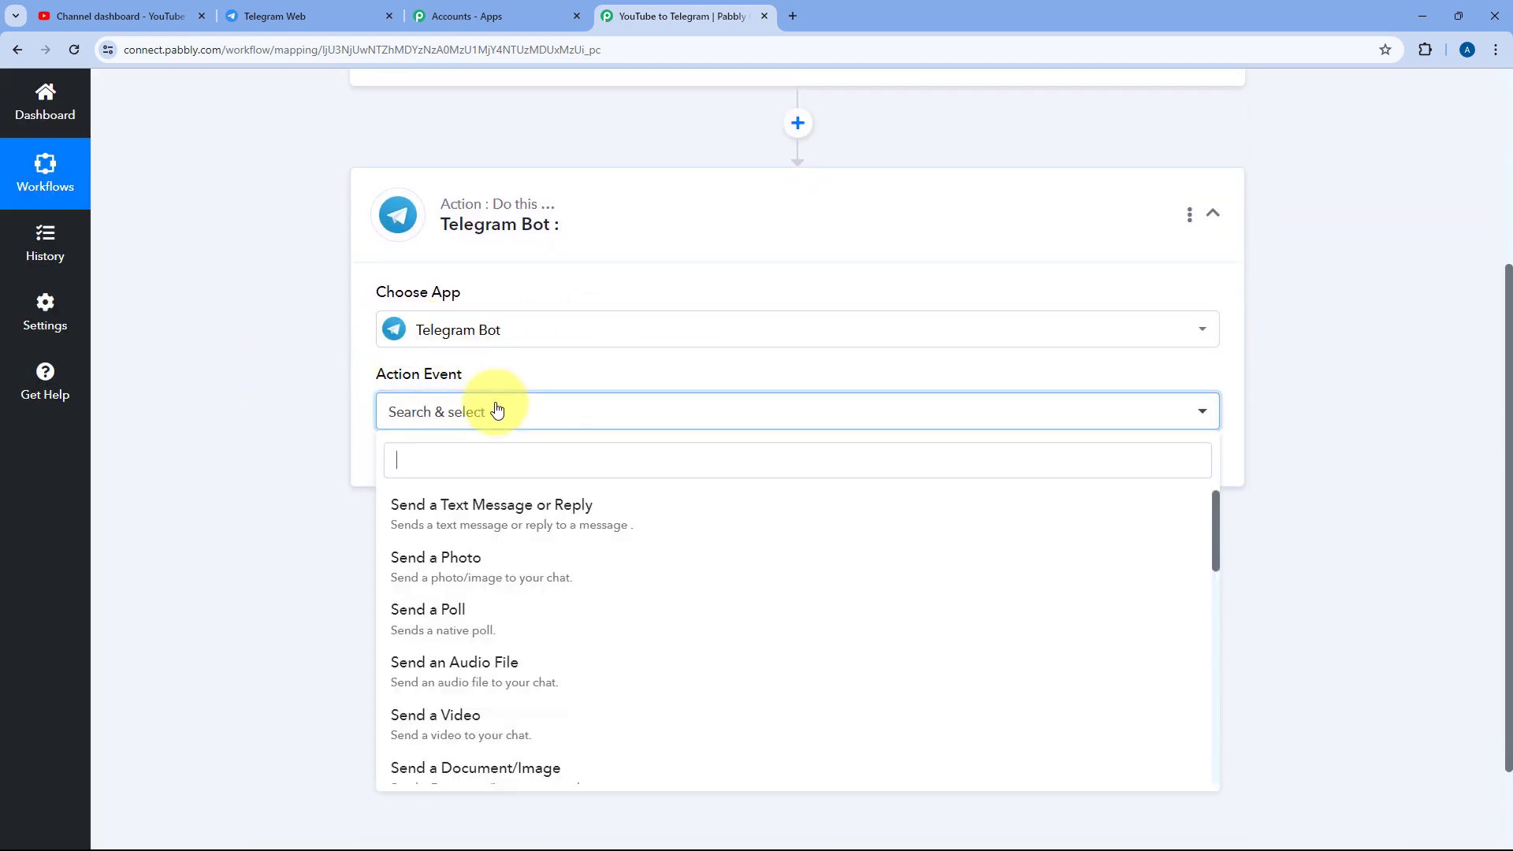
pyautogui.click(503, 410)
pyautogui.scroll(-2, 472, 441)
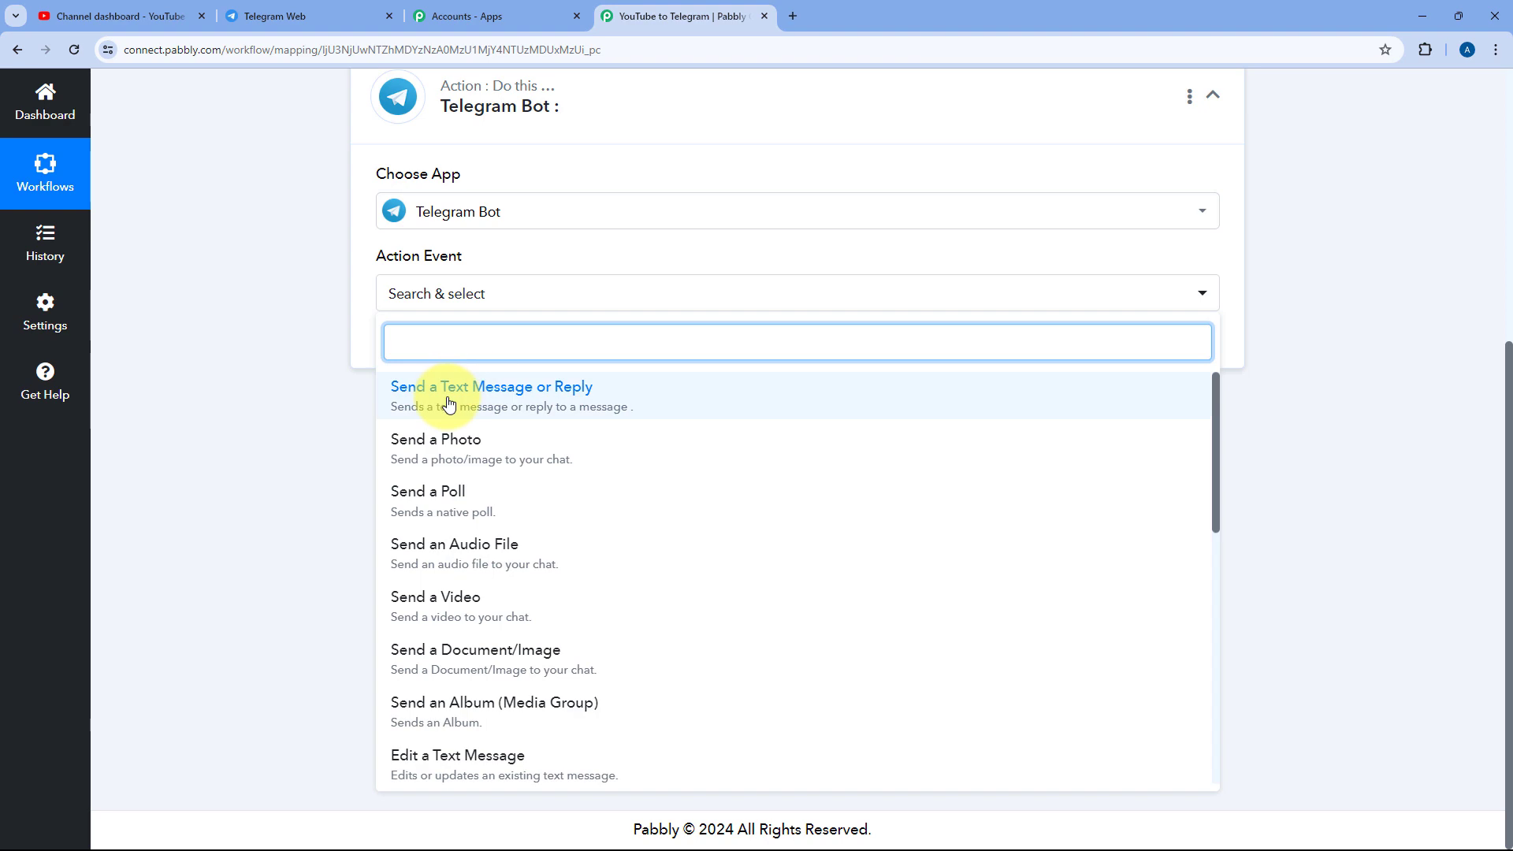
pyautogui.click(483, 401)
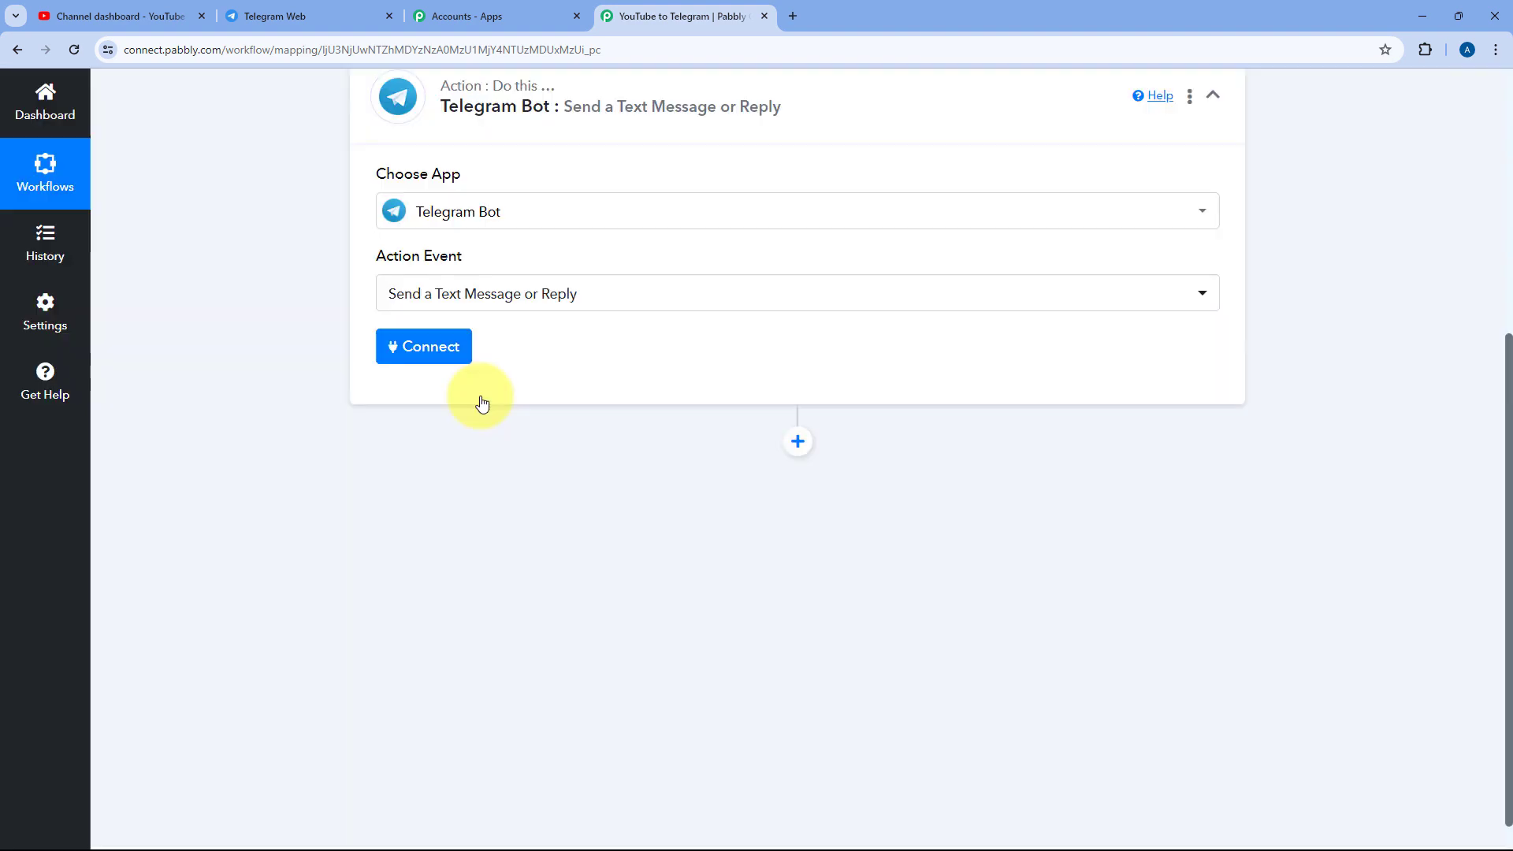
# - Start a new connection for the Telegram Bot action and review the instructions for obtaining its token
pyautogui.click(442, 356)
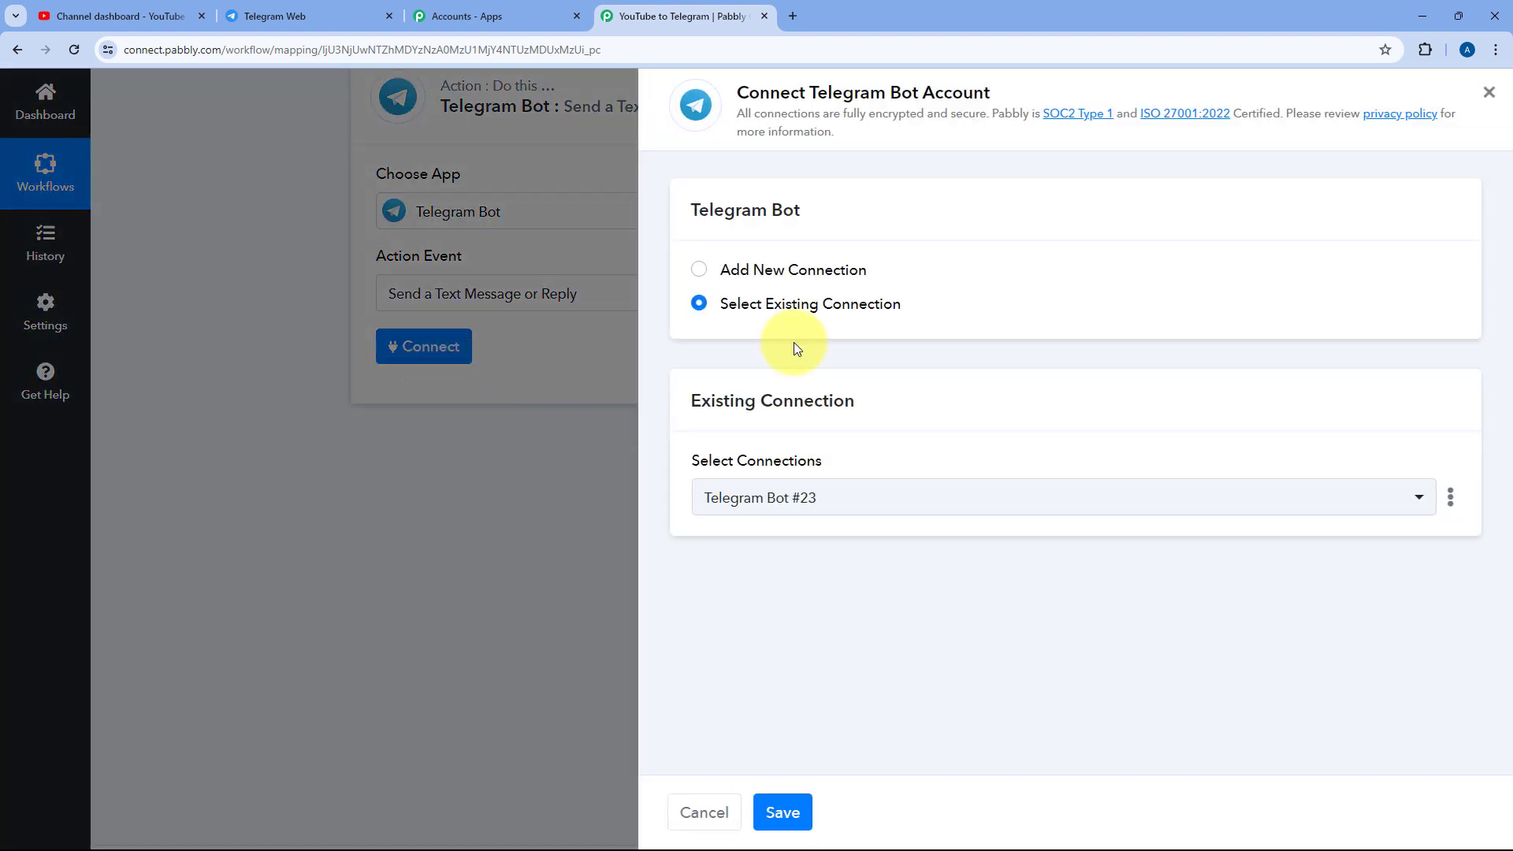
pyautogui.click(698, 270)
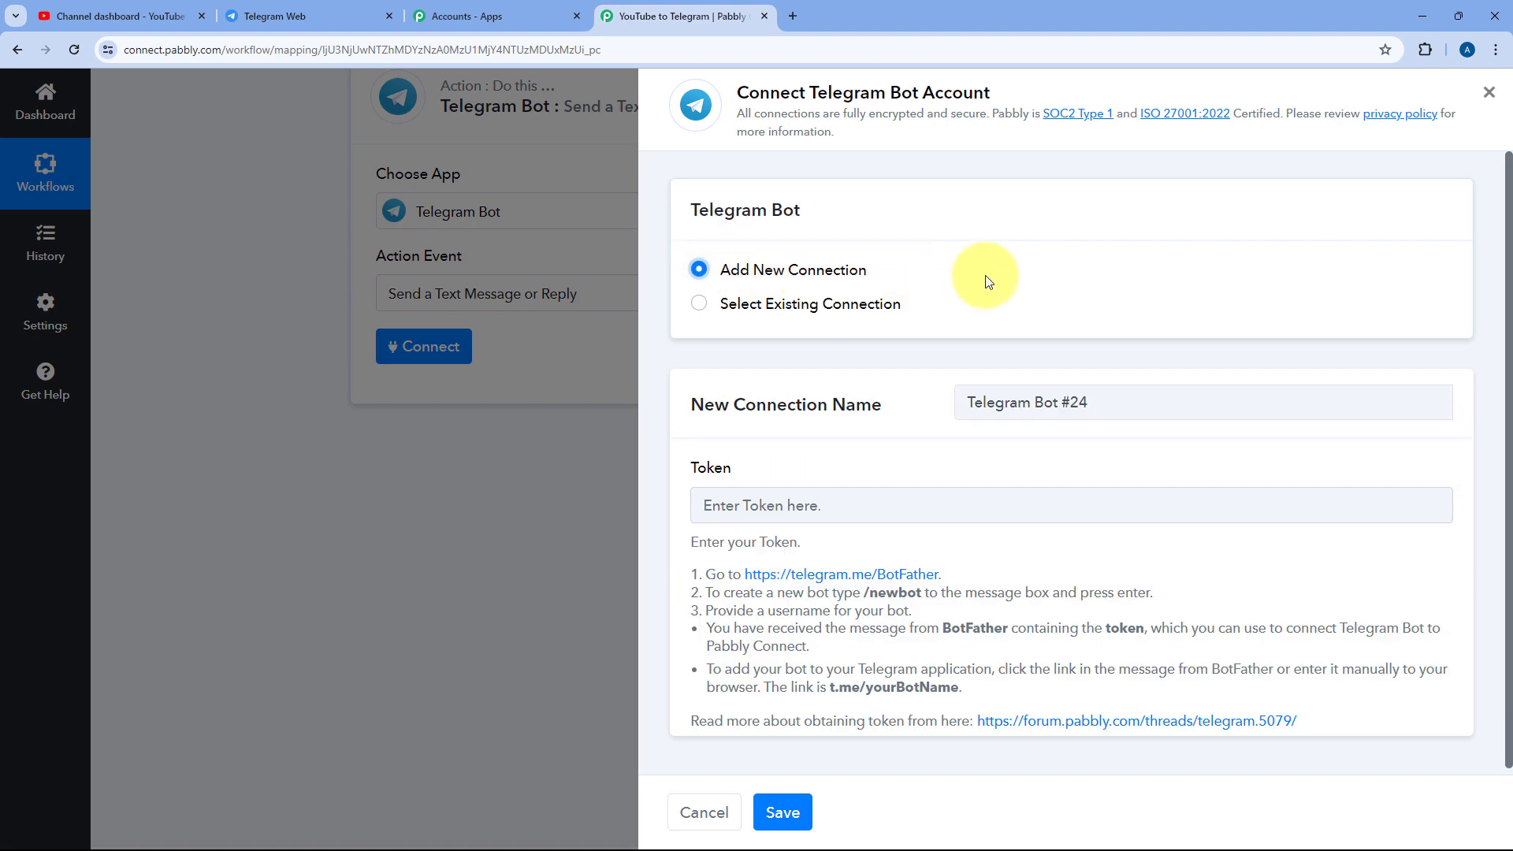
pyautogui.click(370, 16)
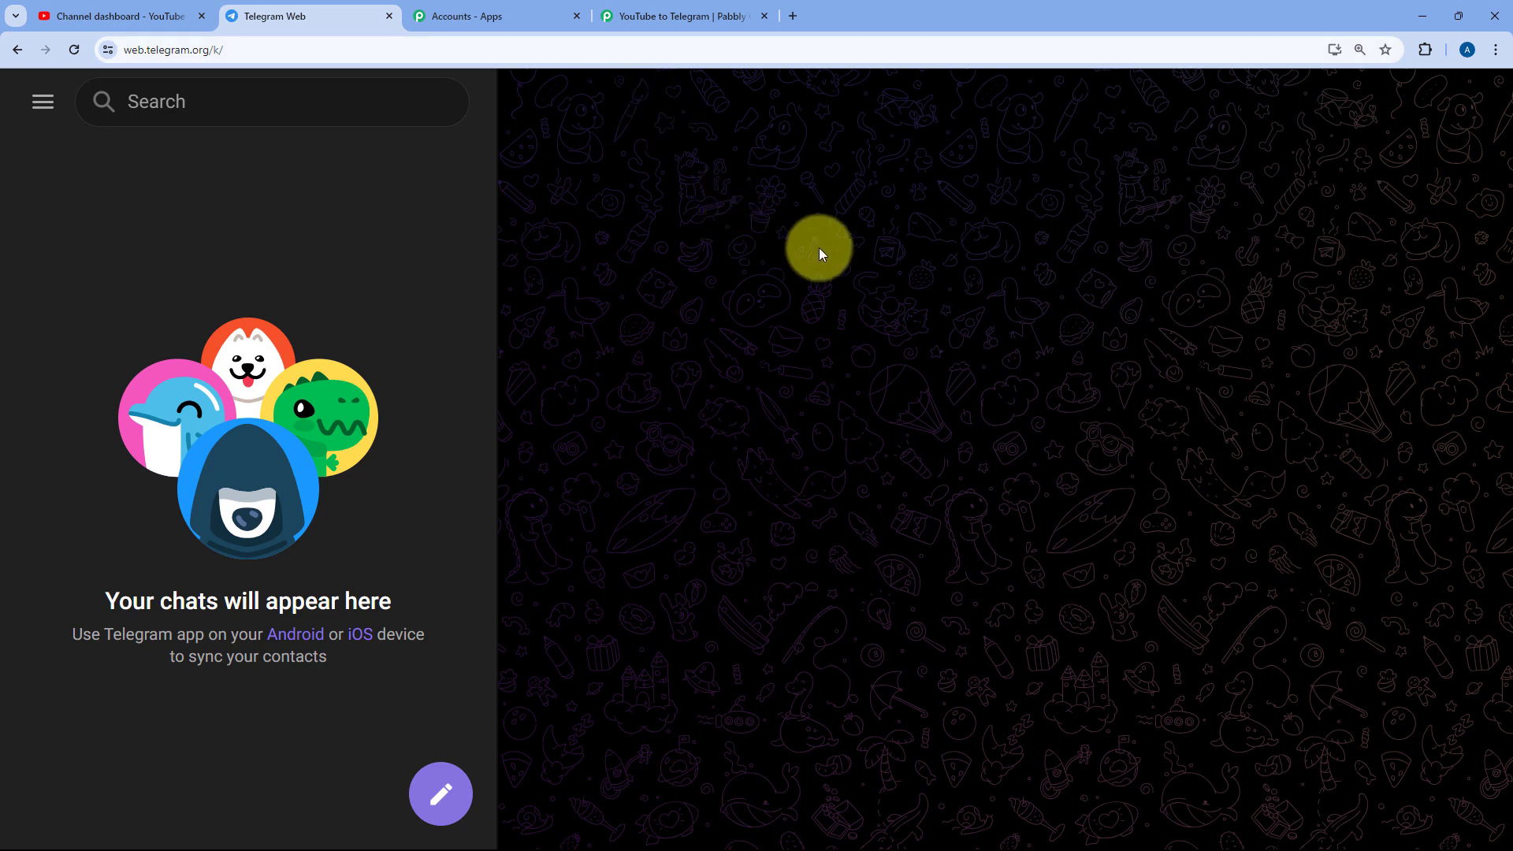
pyautogui.click(678, 16)
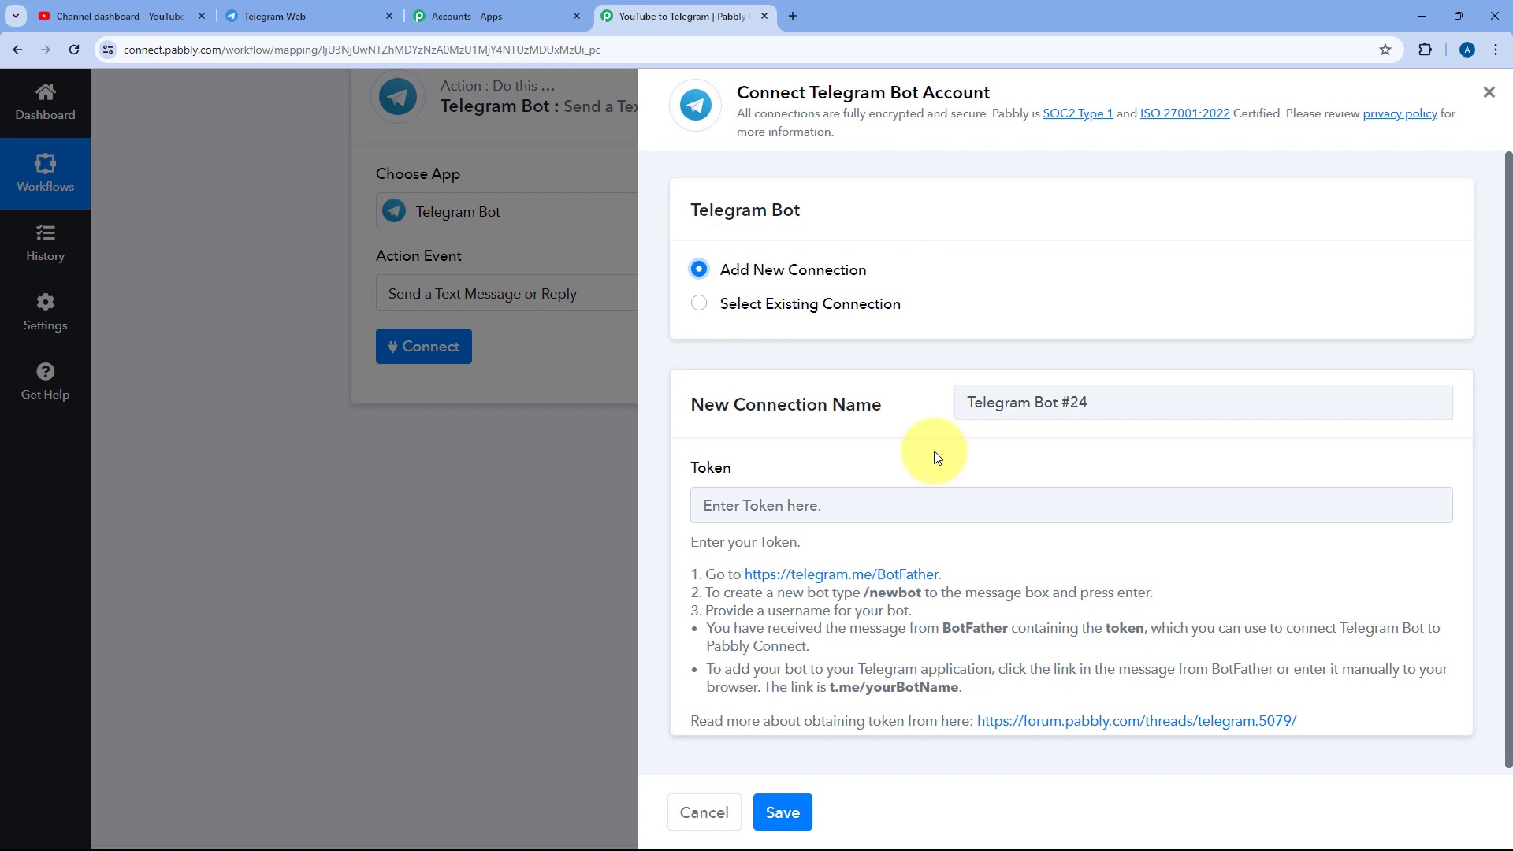
pyautogui.scroll(-1, 935, 457)
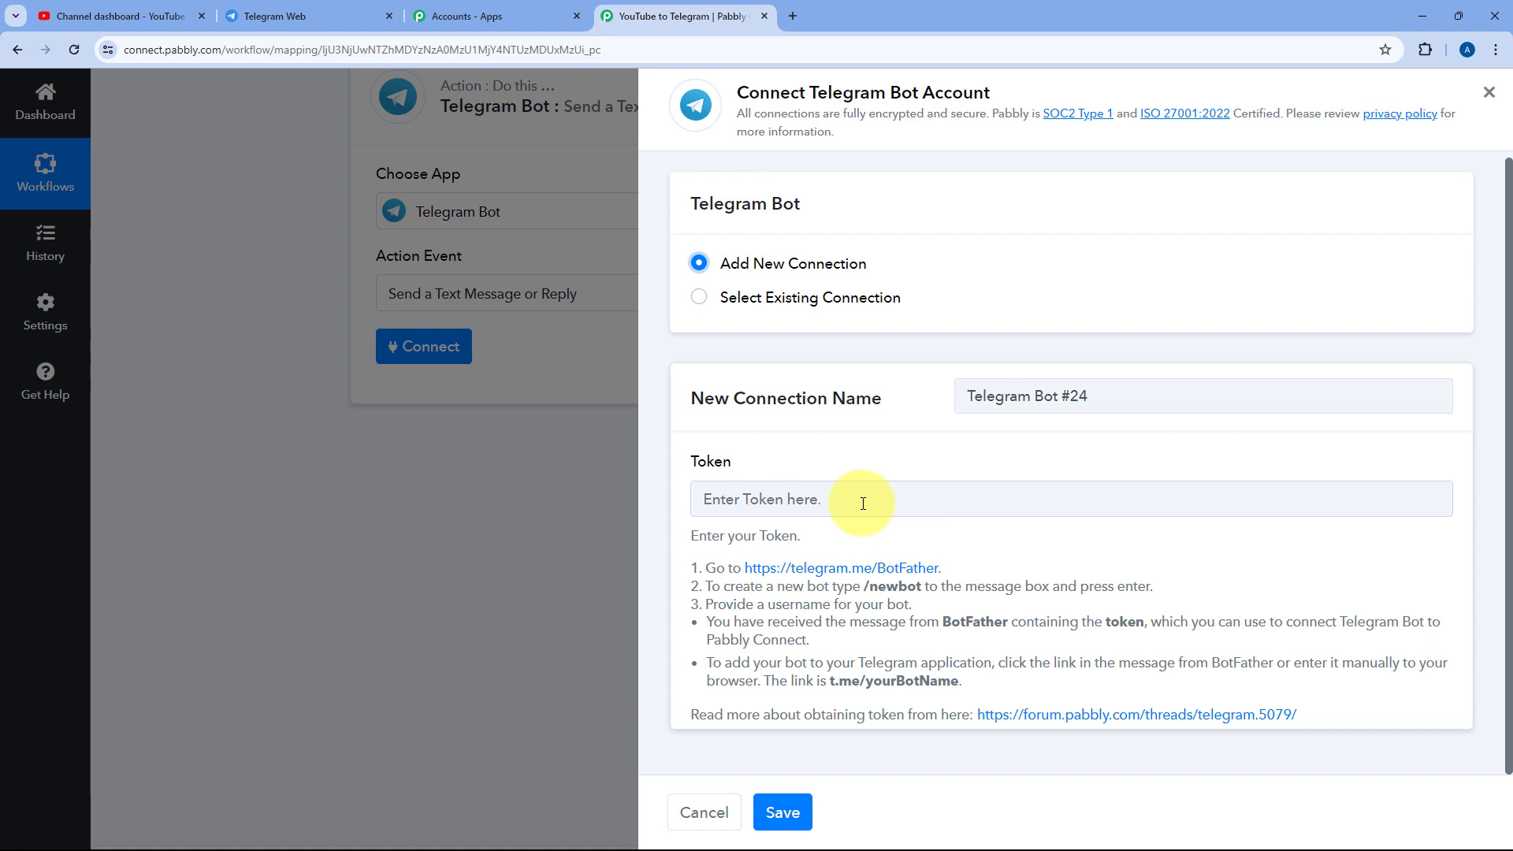
# - Switch to Telegram Web, find BotFather and start a chat with it
pyautogui.click(315, 16)
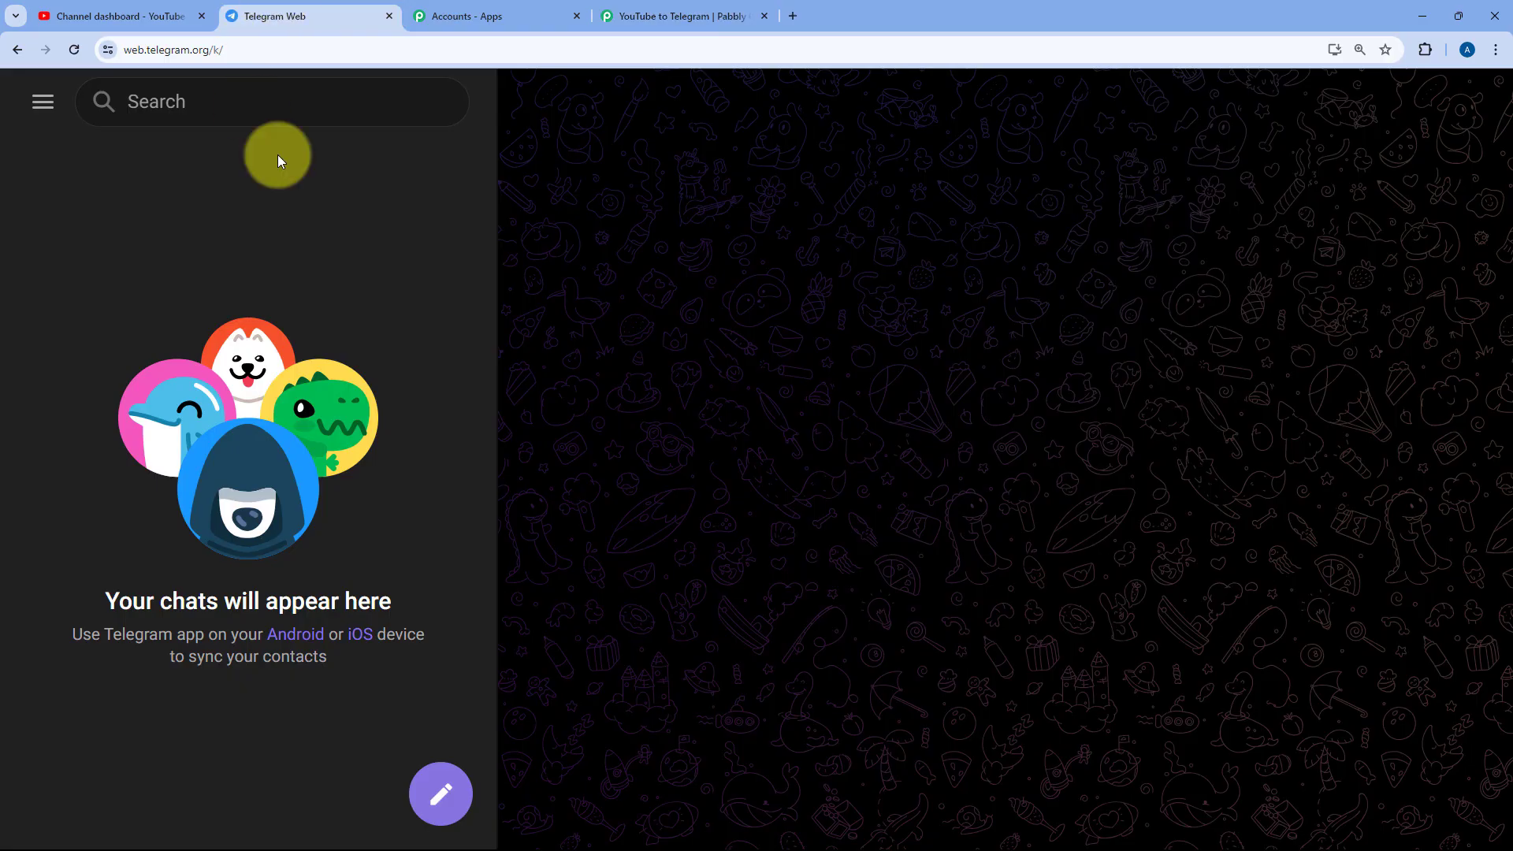
pyautogui.click(249, 110)
pyautogui.click(156, 318)
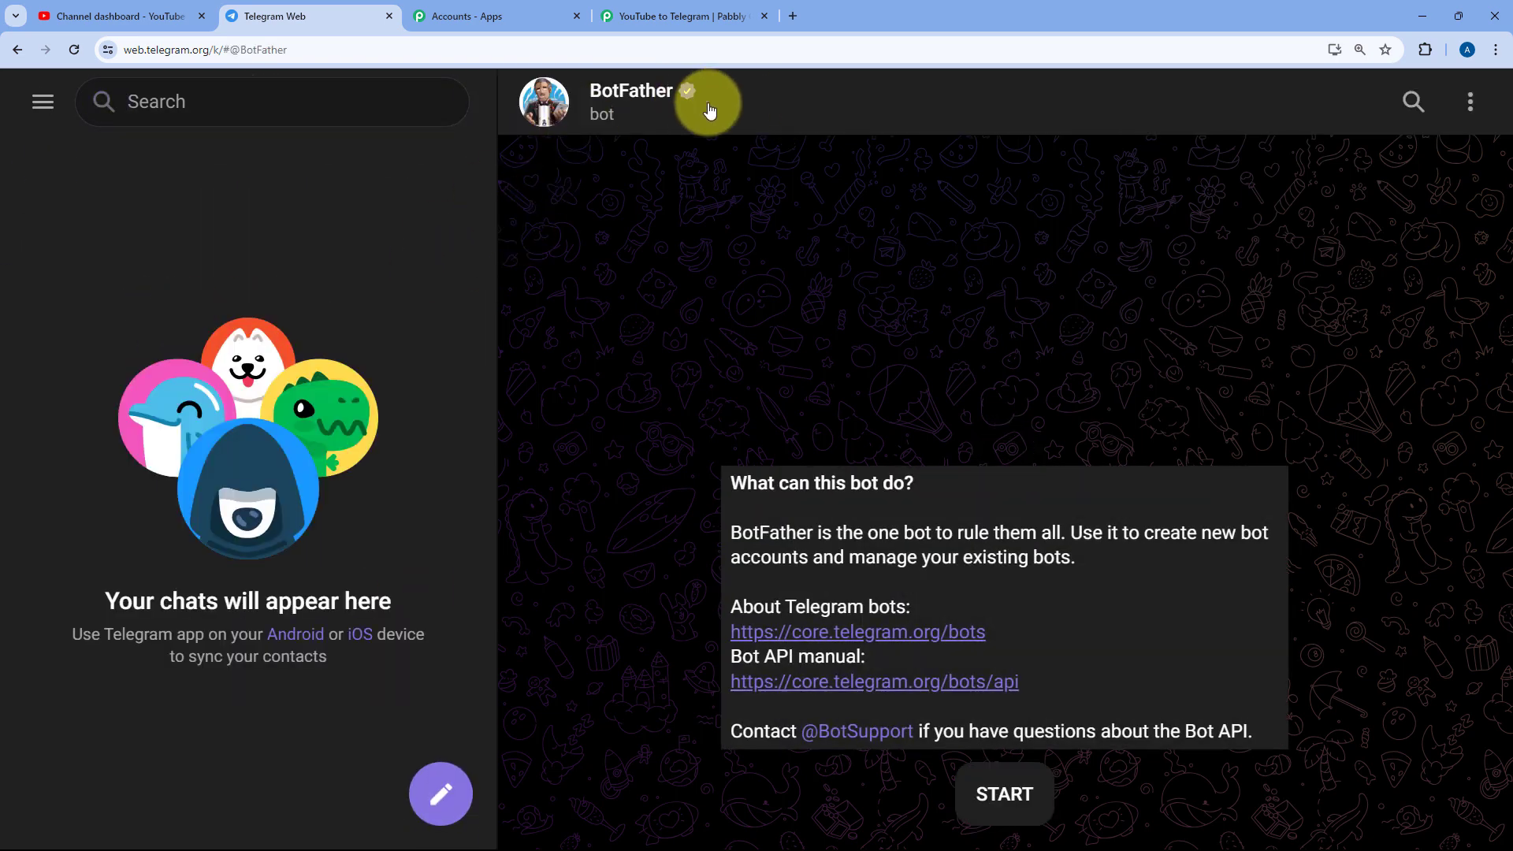
pyautogui.click(999, 794)
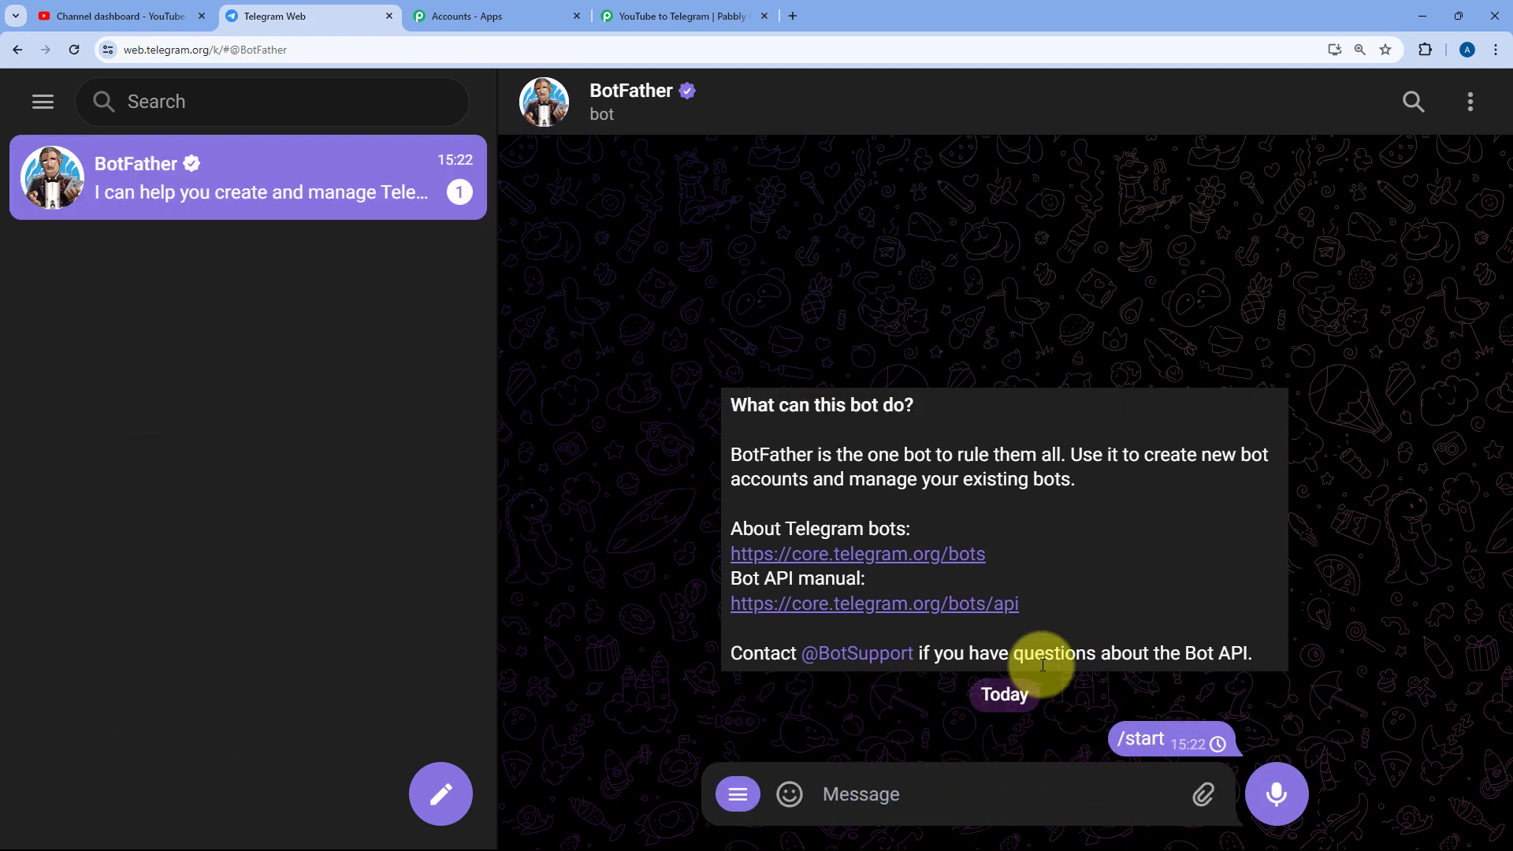
# - Send BotFather the /newbot command and name the new bot "YouTubeAutomation101"
pyautogui.write('/new')
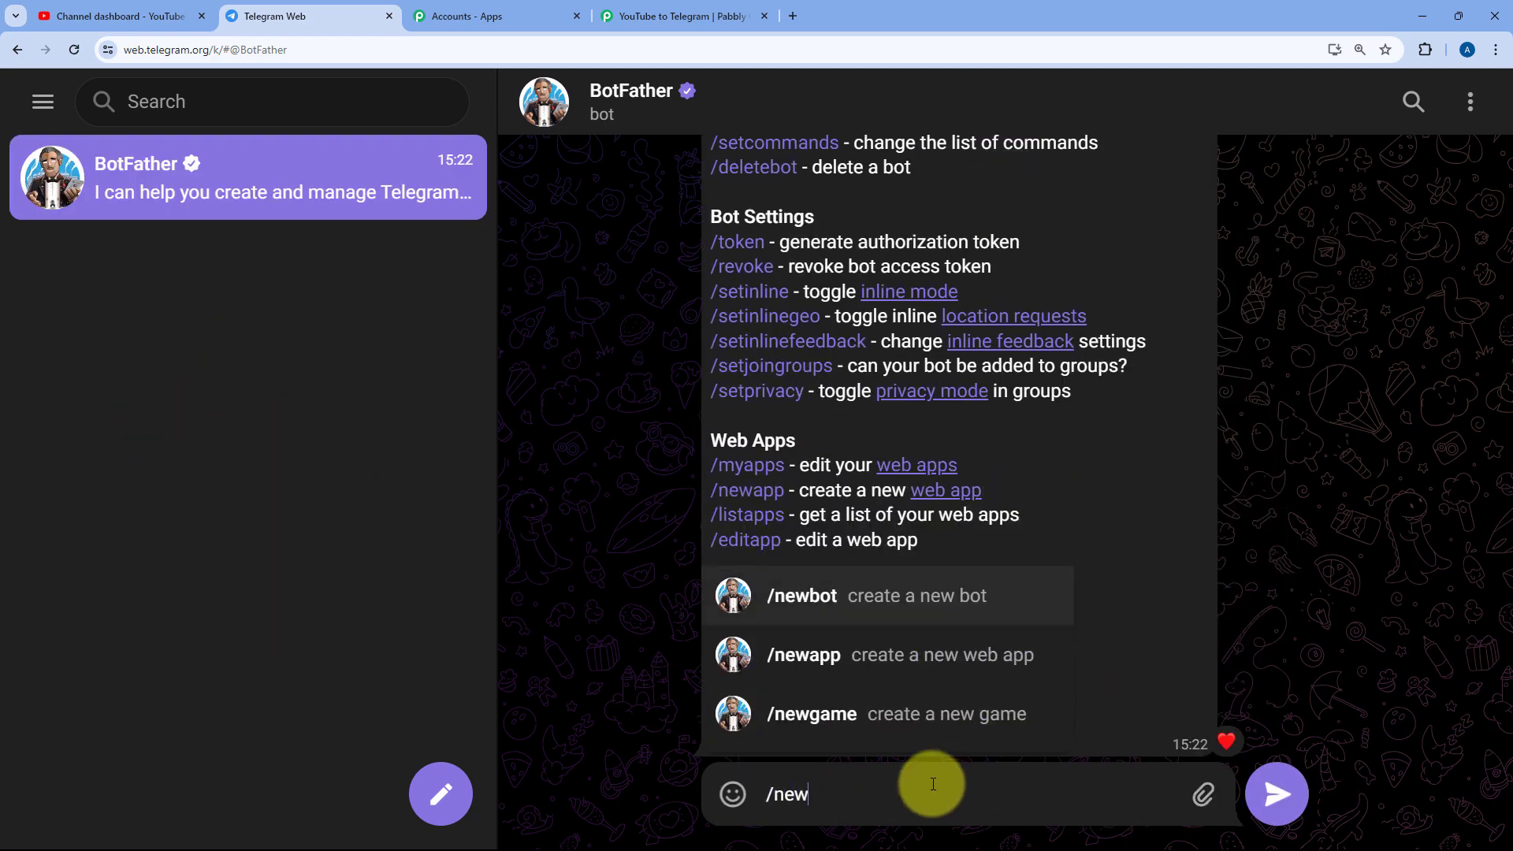
pyautogui.press('Return')
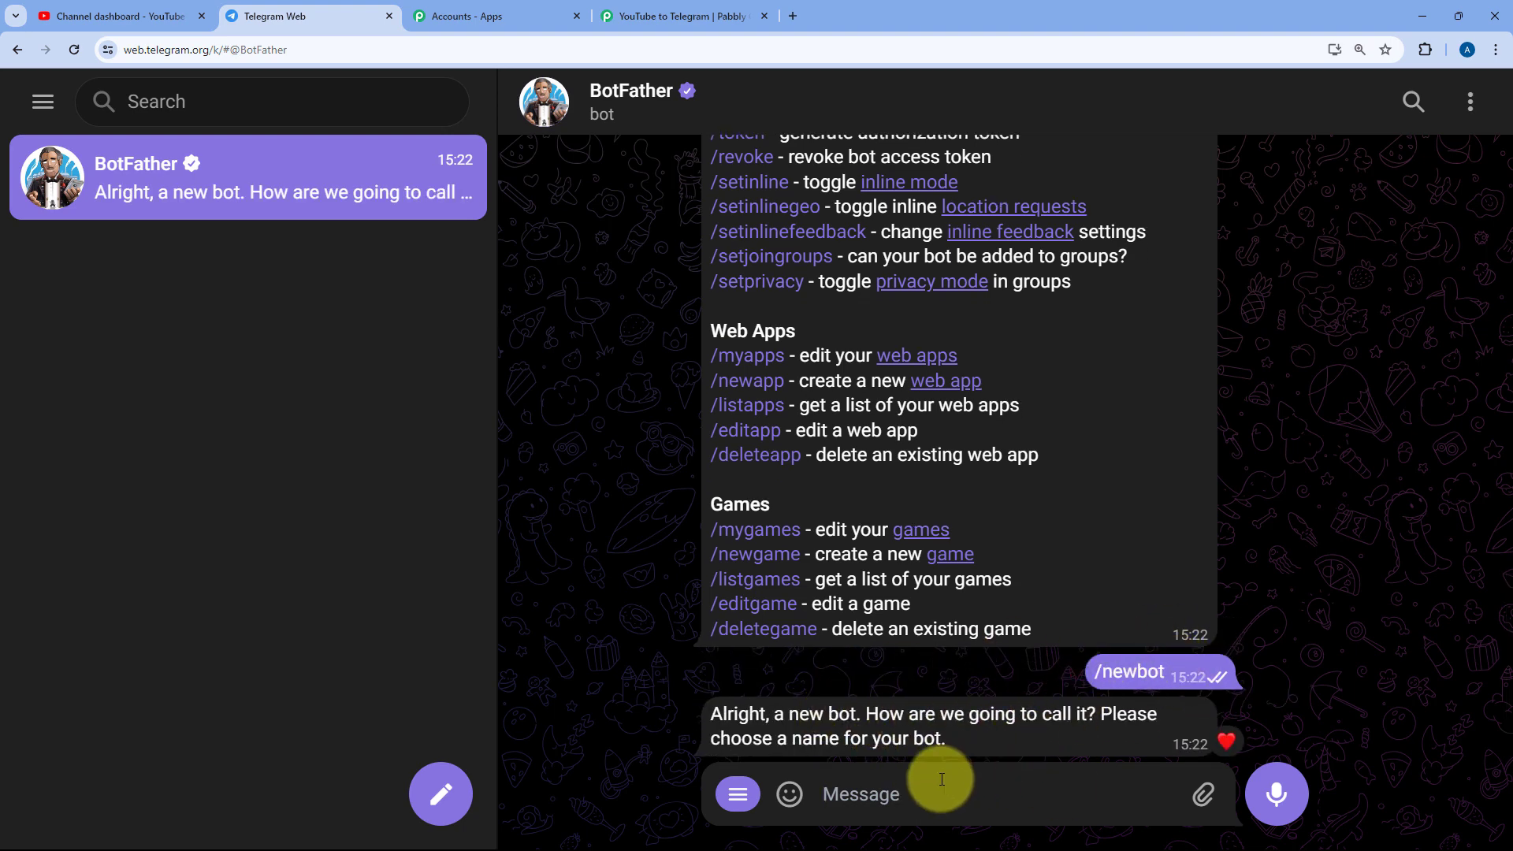
pyautogui.write('To')
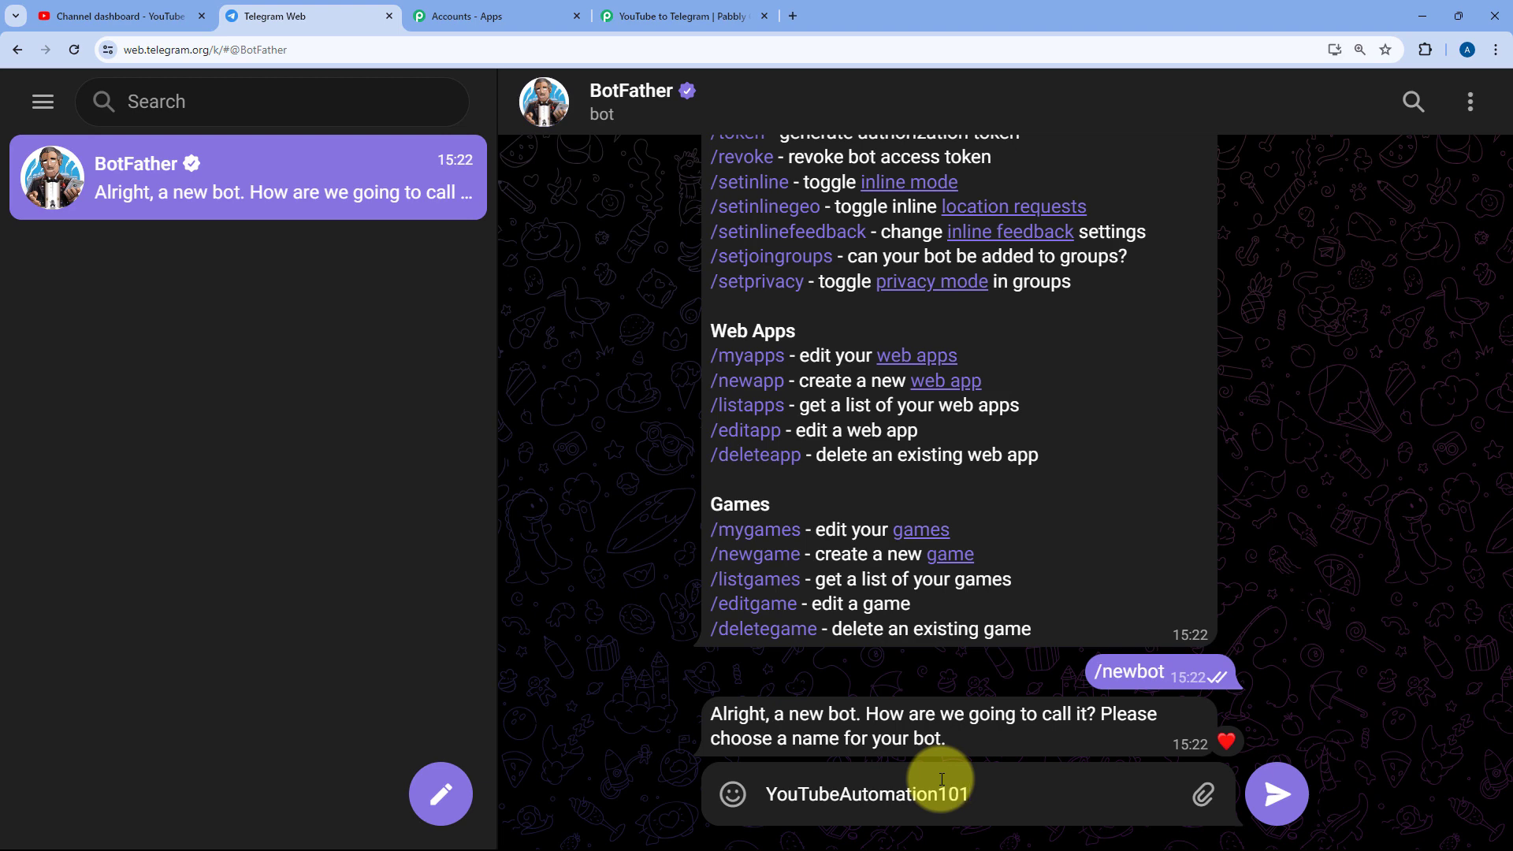
pyautogui.press('Return')
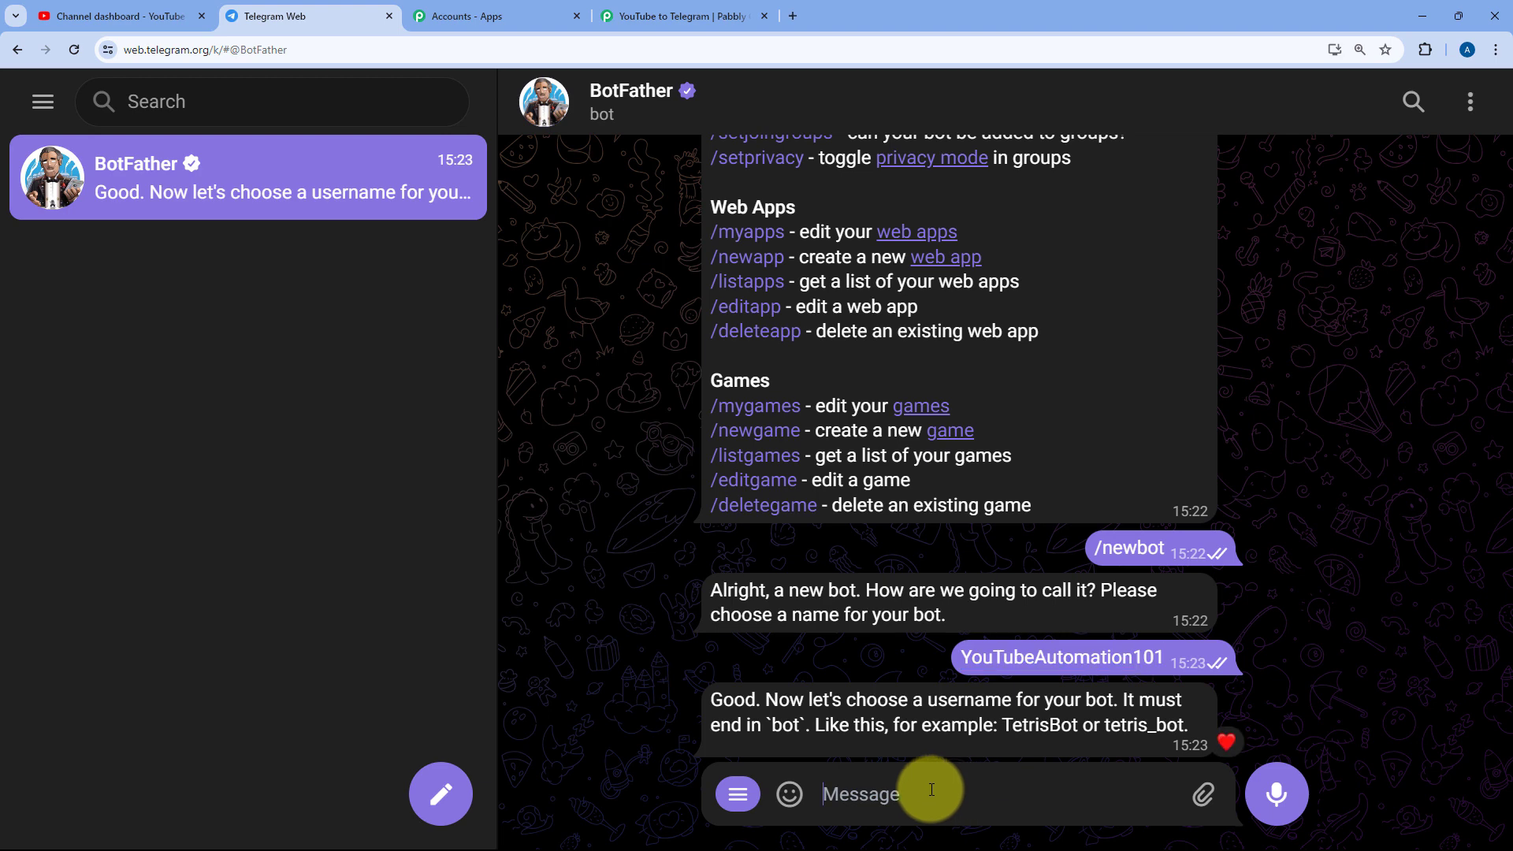
# - Send BotFather the username "YouTubeAutomation101_bot" for the new bot and copy the HTTP API token from its reply
pyautogui.write('YouTubeAutomation101')
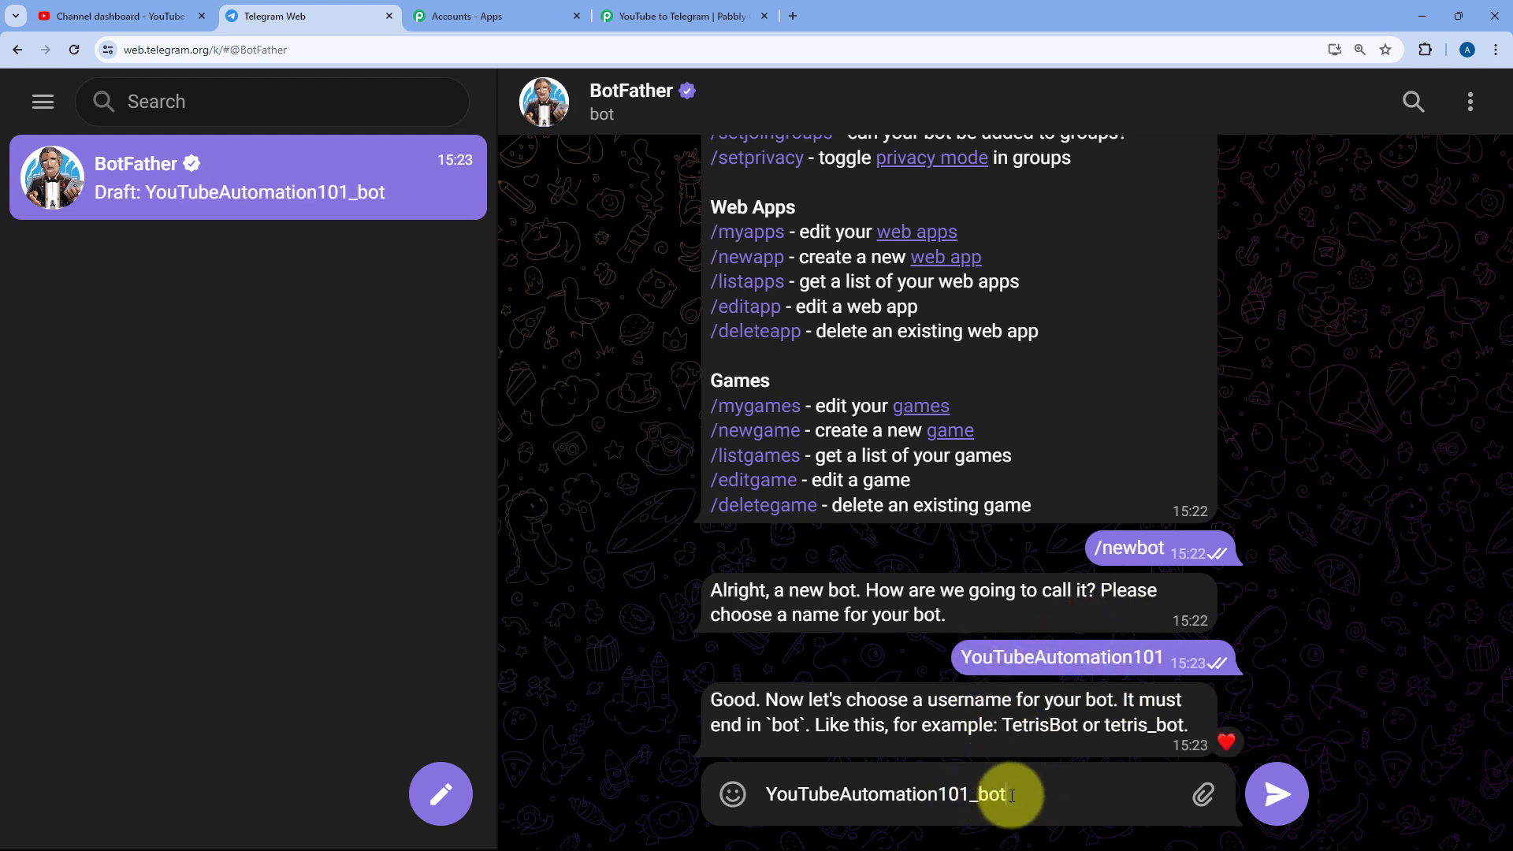
pyautogui.click(1270, 791)
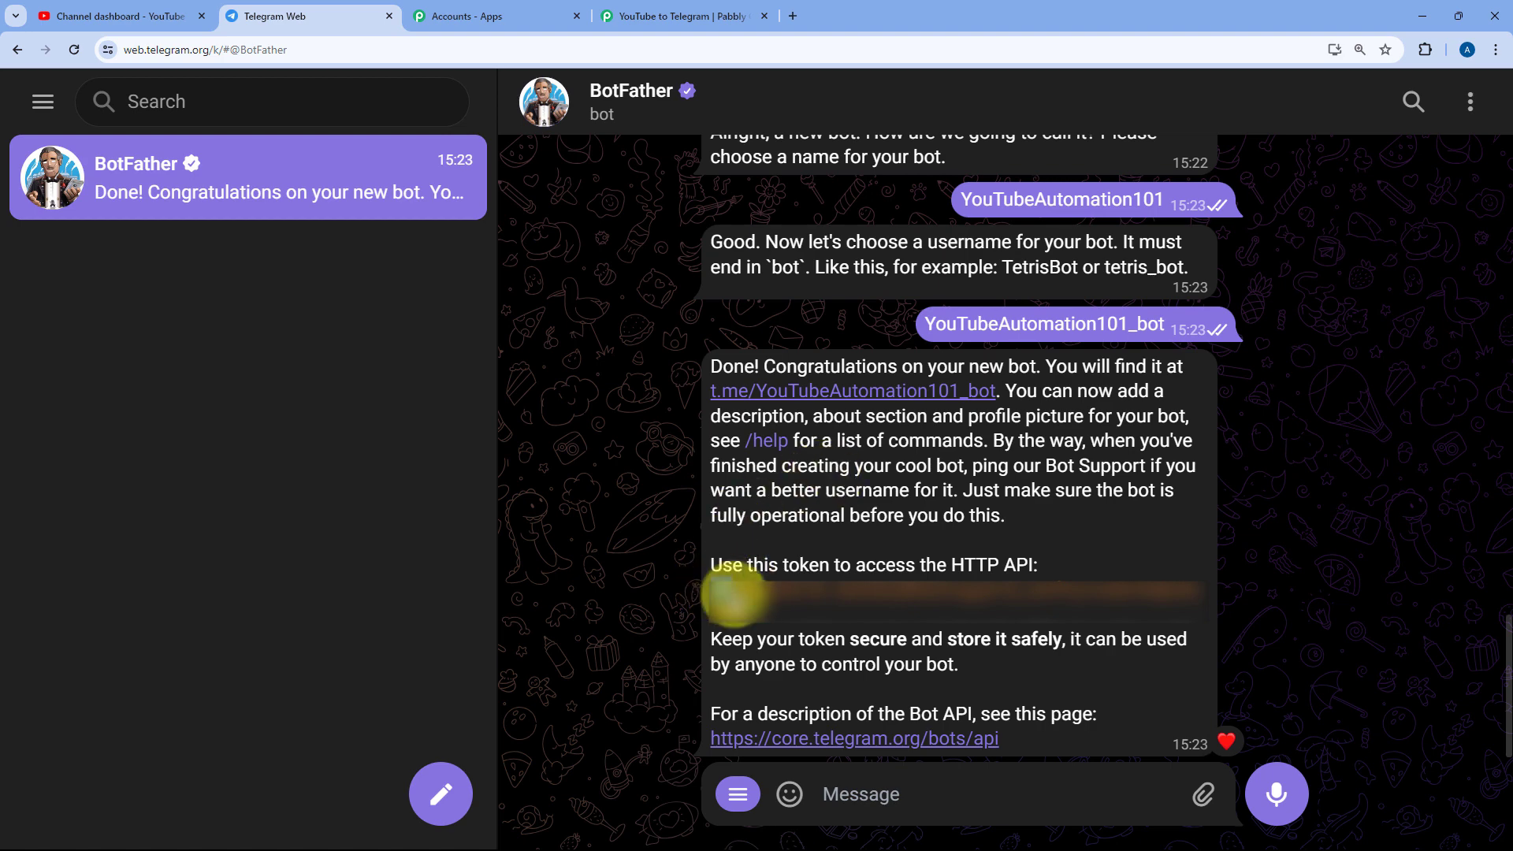
pyautogui.doubleClick(733, 593)
pyautogui.rightClick(734, 594)
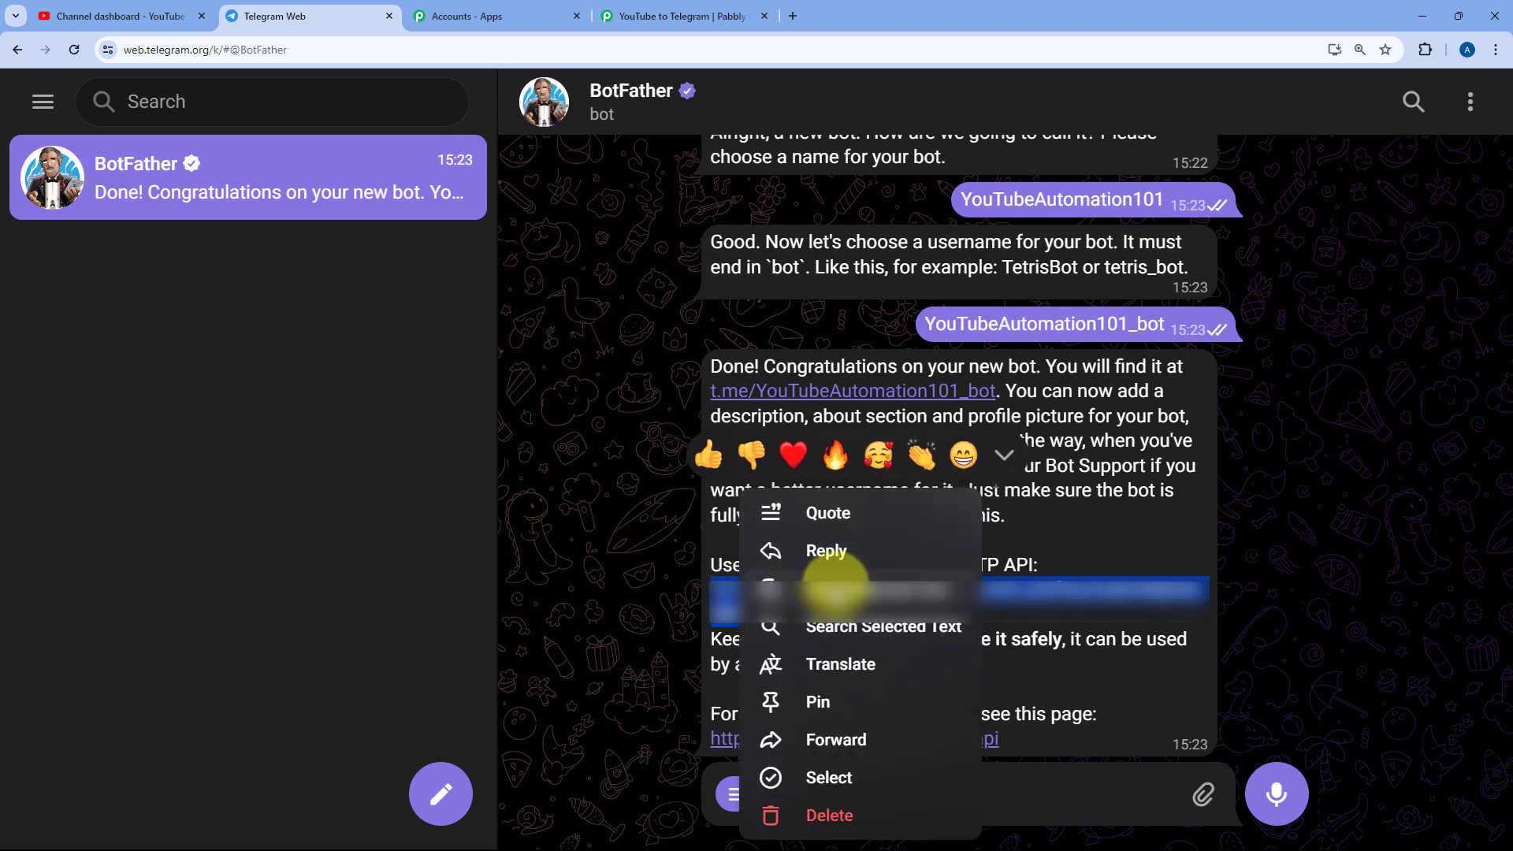
pyautogui.click(835, 588)
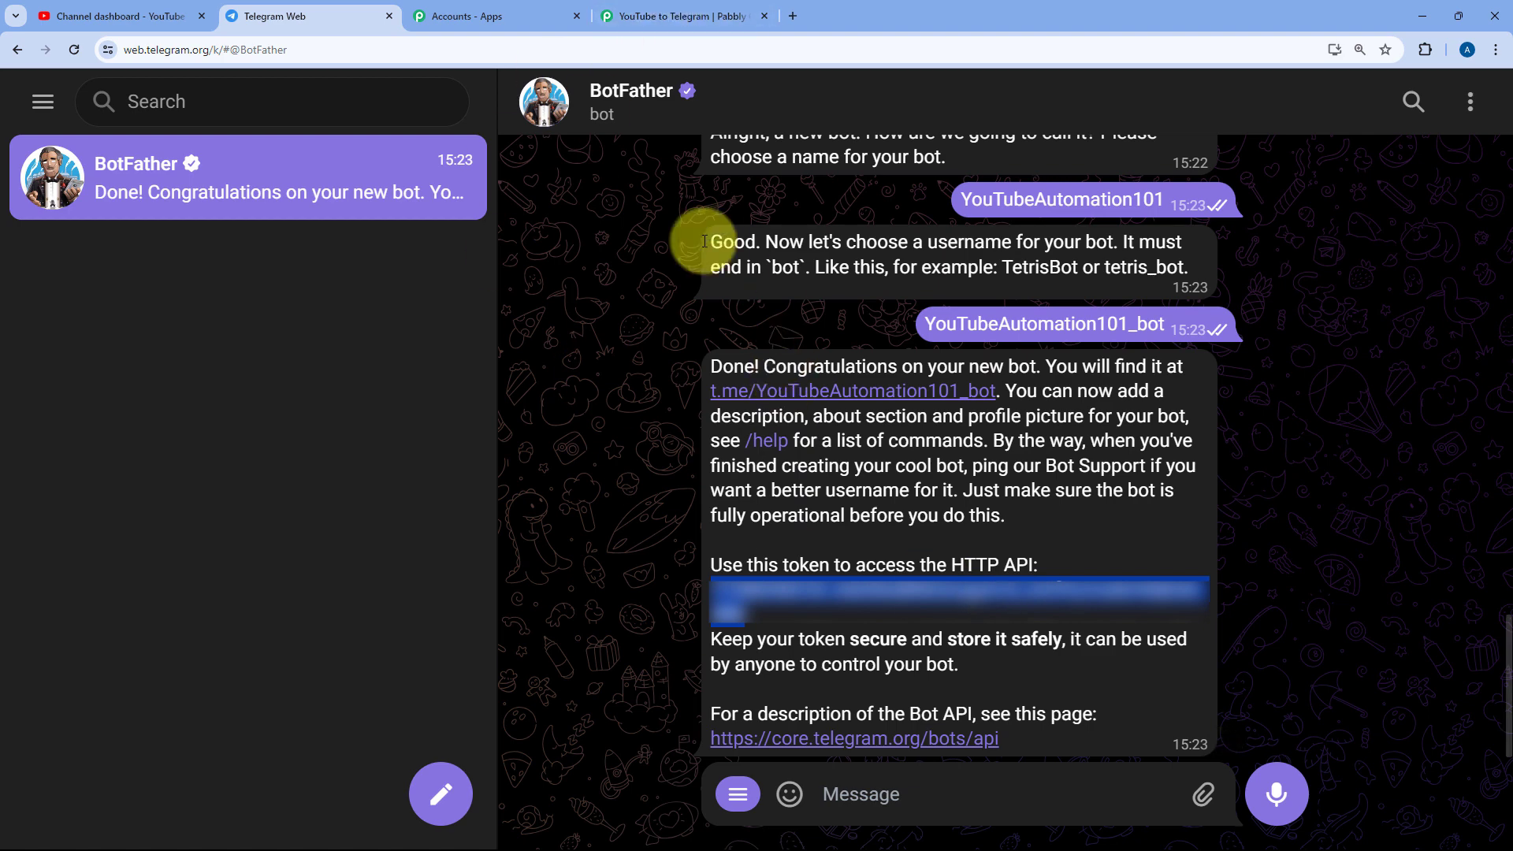
# - Switch to Pabbly Connect, paste the bot's API token into the new Telegram Bot connection's Token field and save the connection
pyautogui.click(686, 16)
pyautogui.rightClick(731, 486)
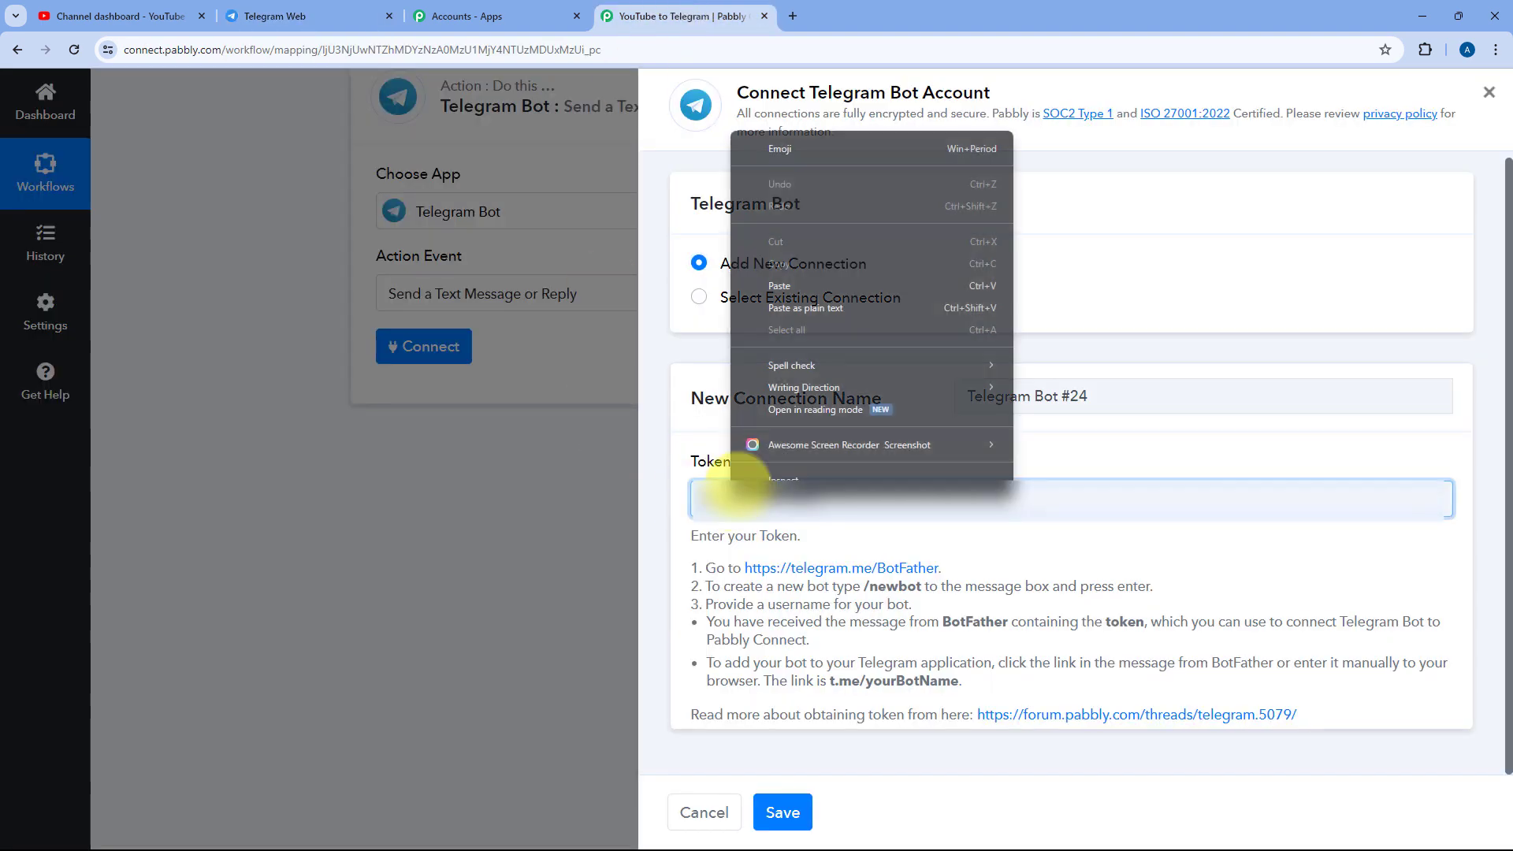
pyautogui.click(792, 307)
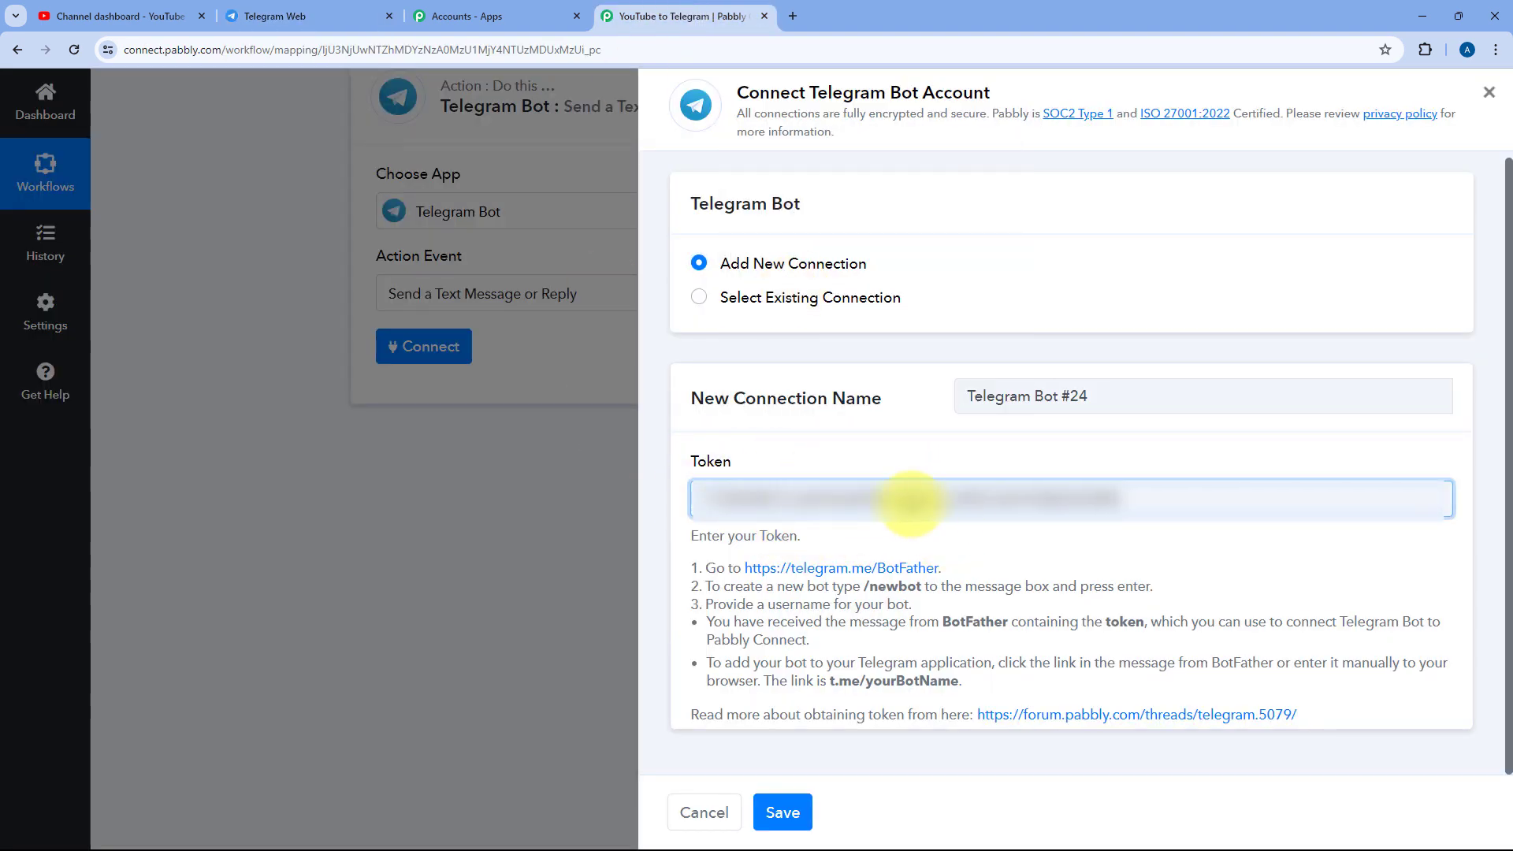
pyautogui.click(775, 791)
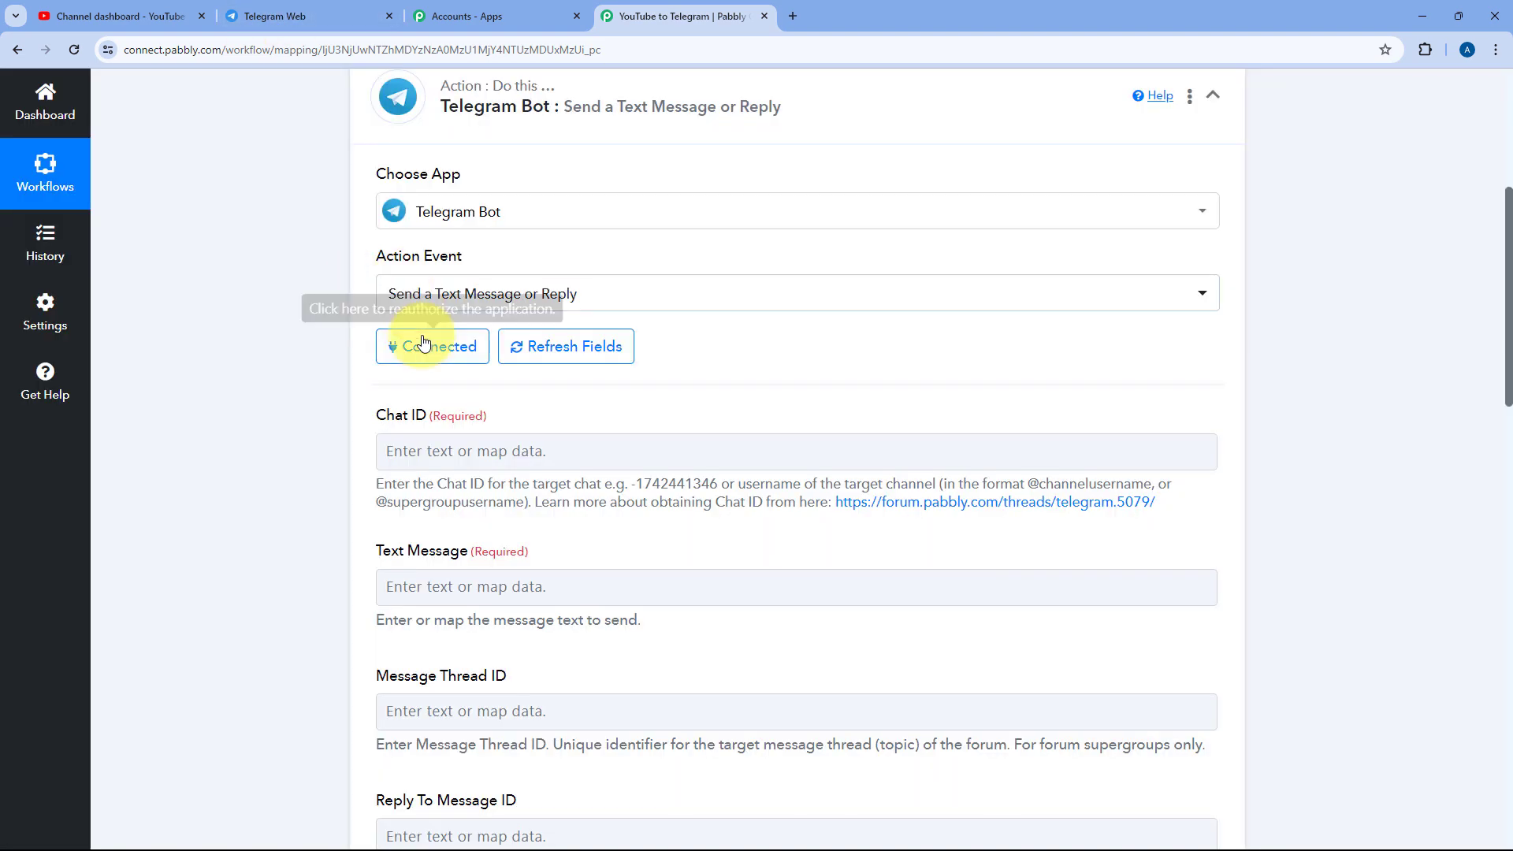
pyautogui.scroll(-1, 705, 355)
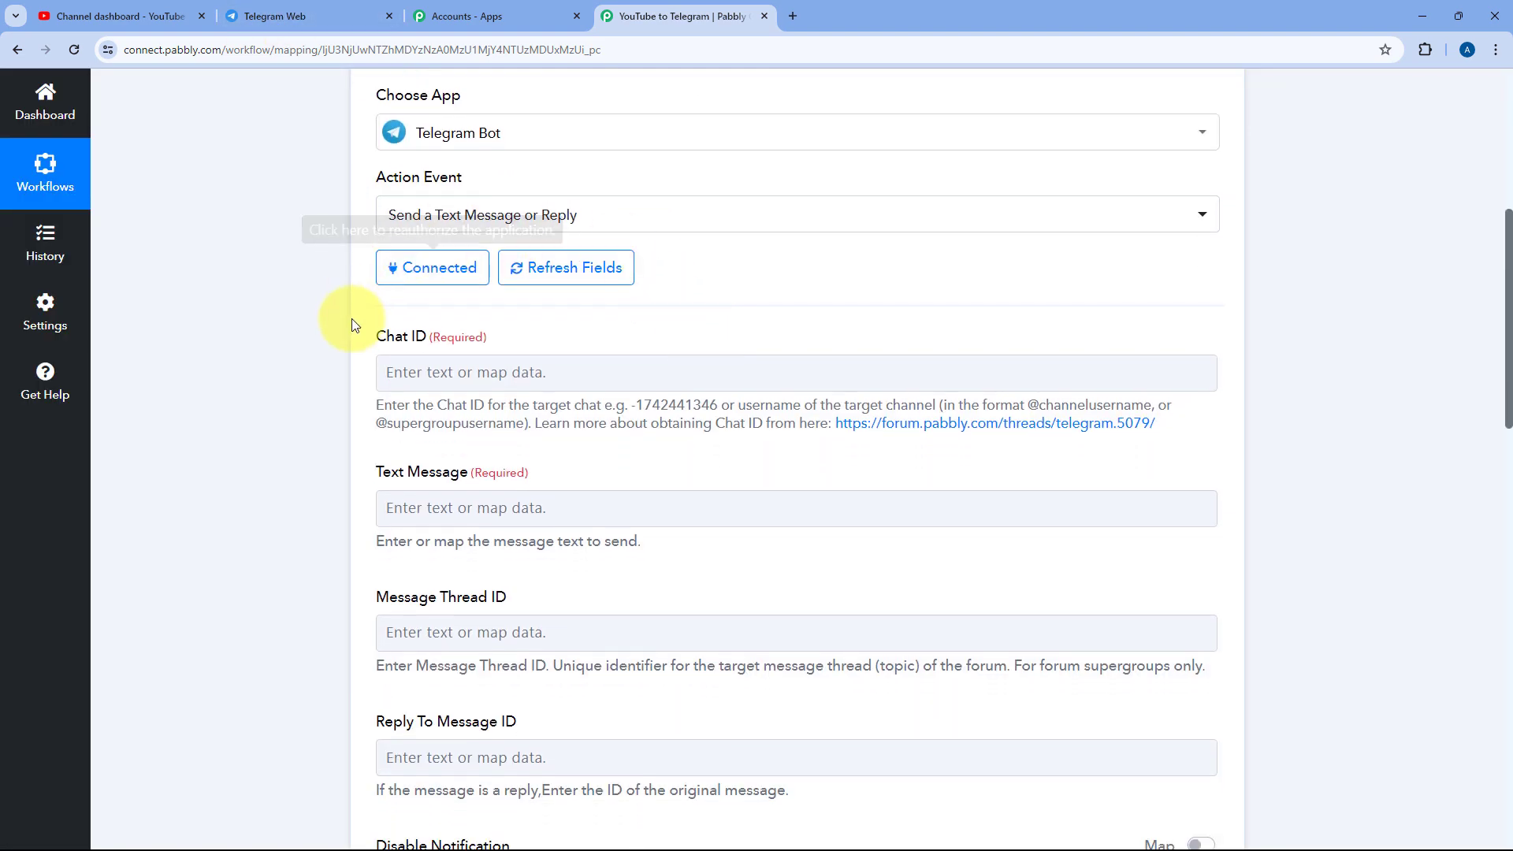
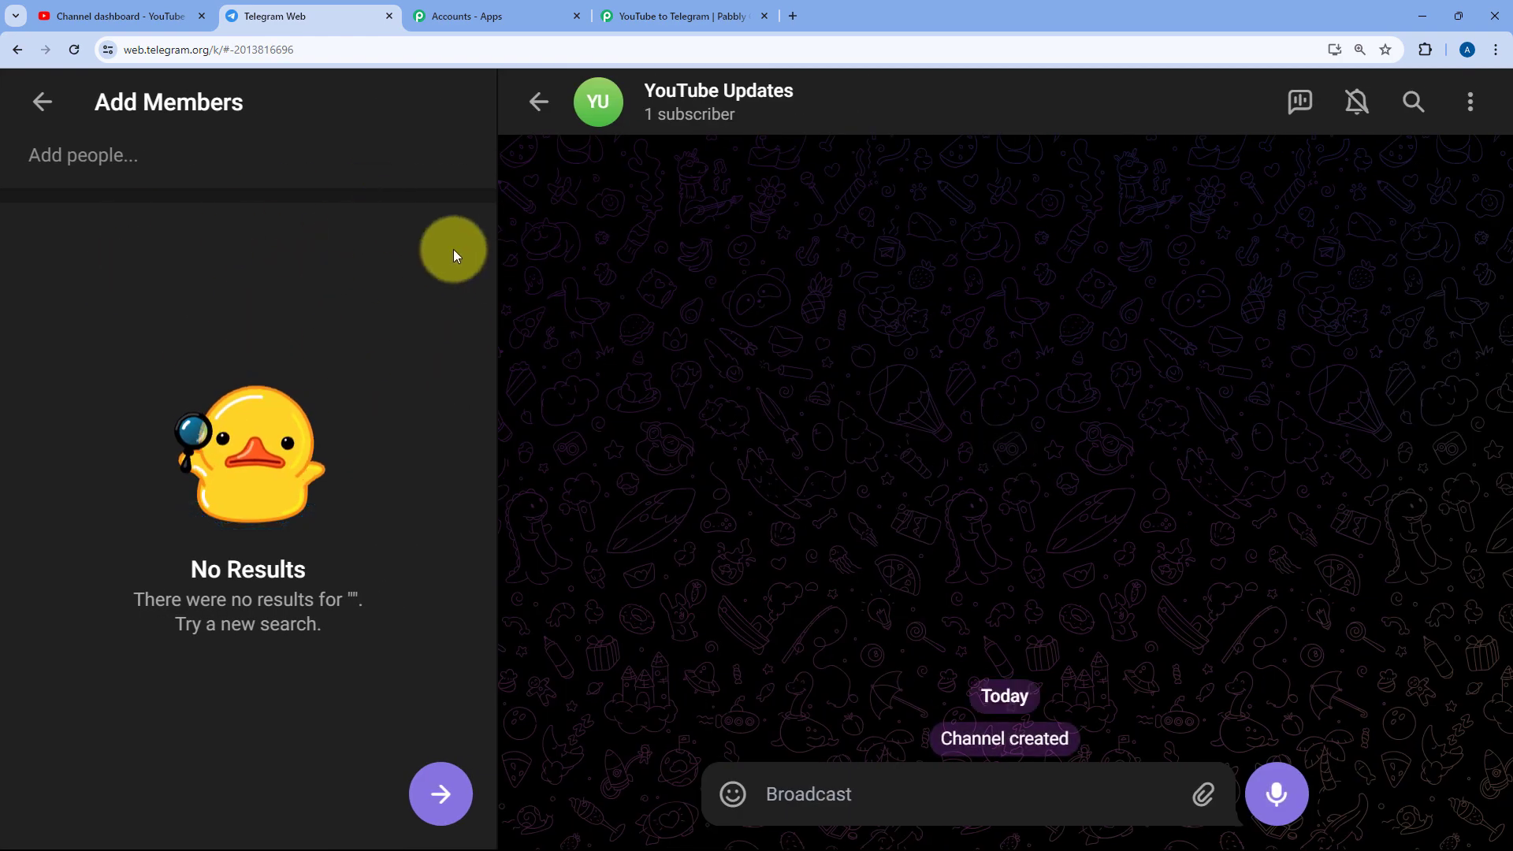
# - Finish creating the "YouTube Updates" Telegram channel without adding members and open its channel info
pyautogui.click(442, 791)
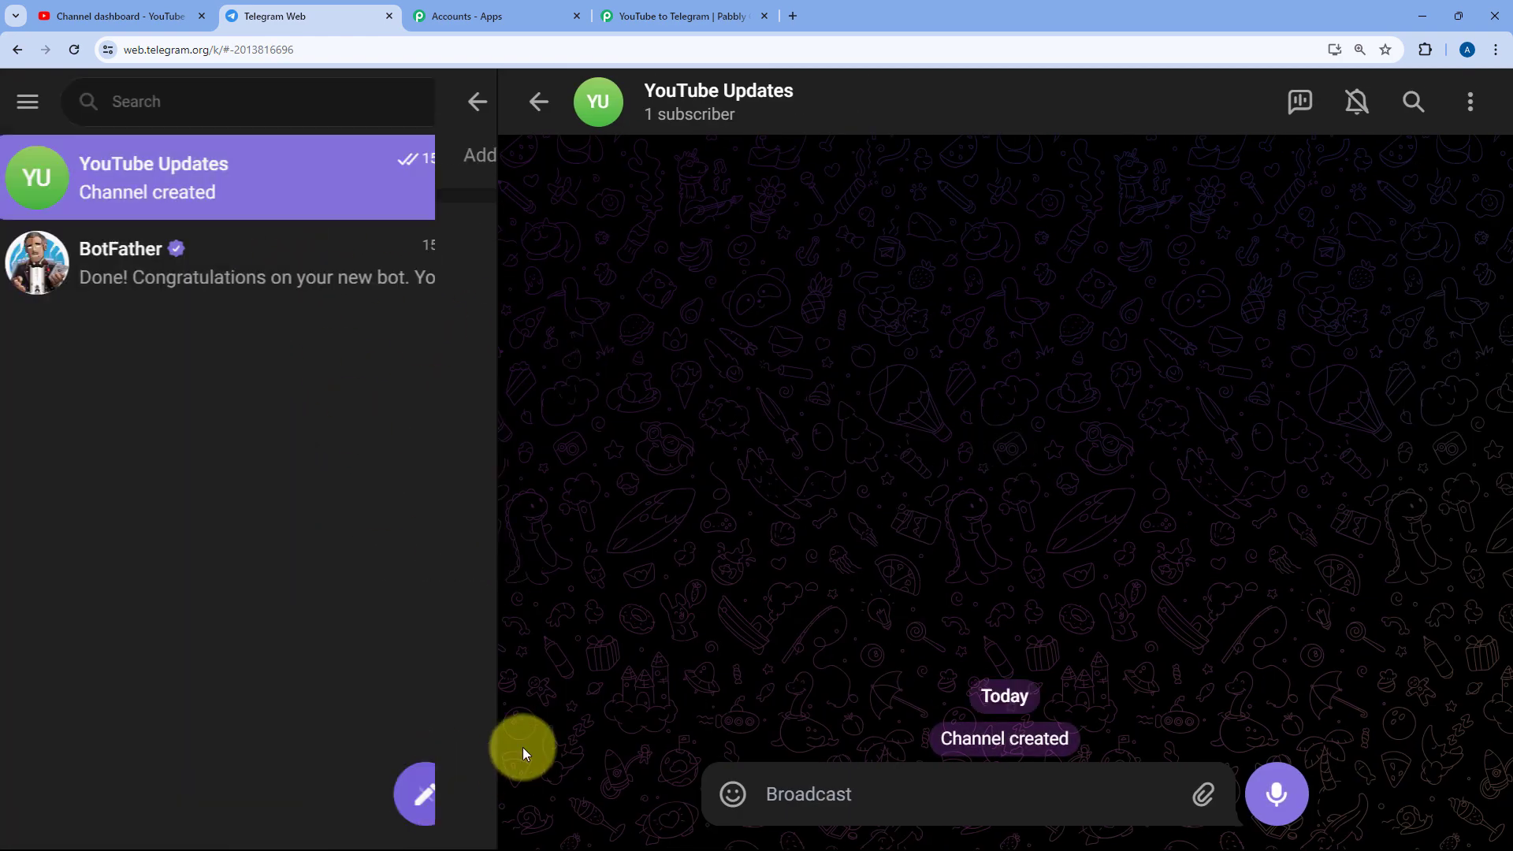
pyautogui.click(757, 111)
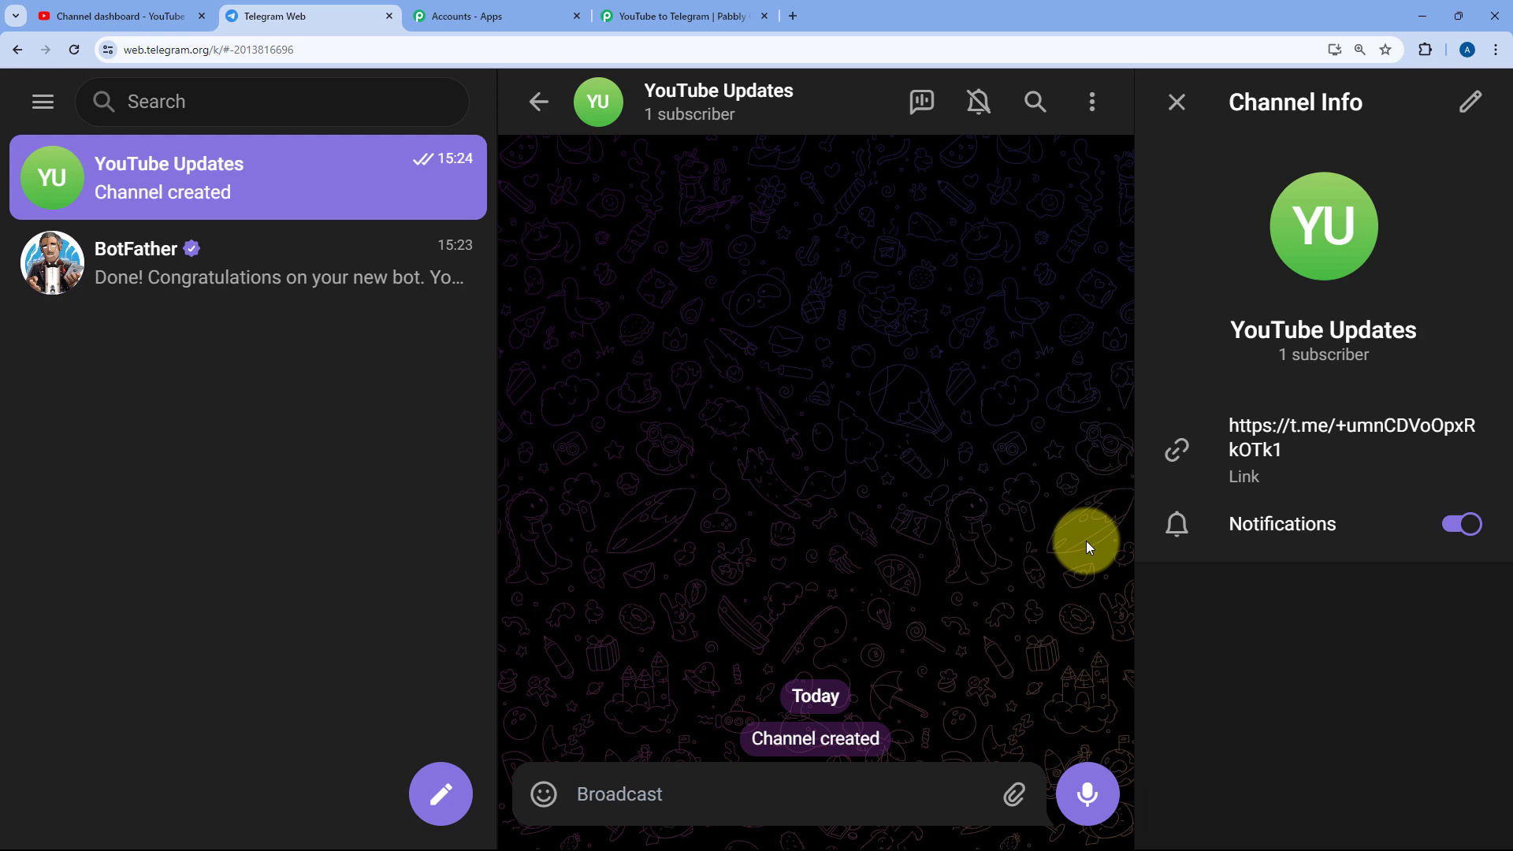
# - Check the administrators list in the YouTube Updates channel's settings, then close the channel info
pyautogui.click(1472, 104)
pyautogui.scroll(-5, 1316, 506)
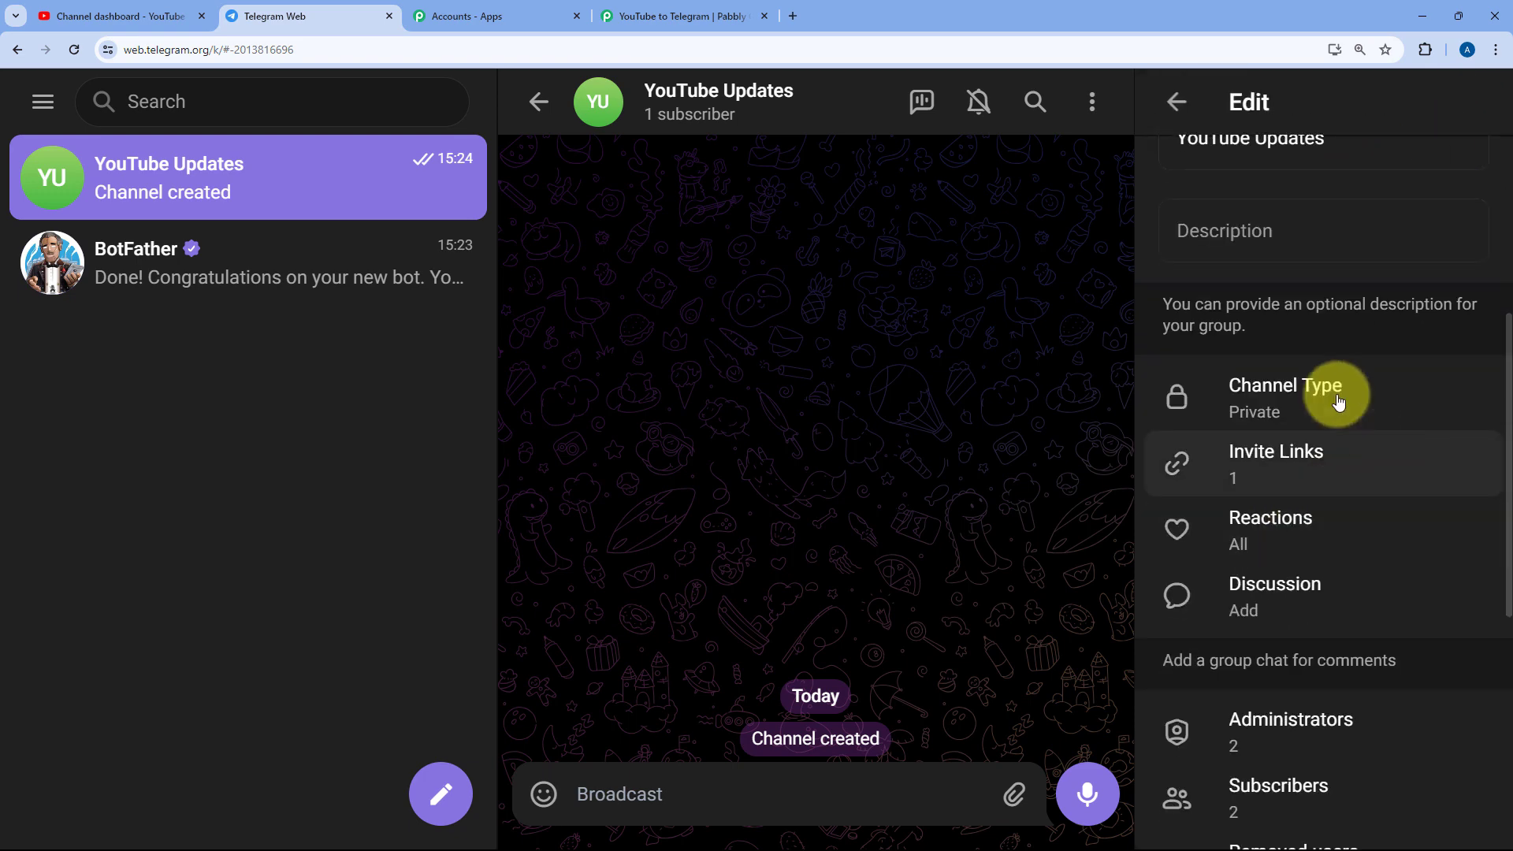
pyautogui.scroll(-1, 1331, 496)
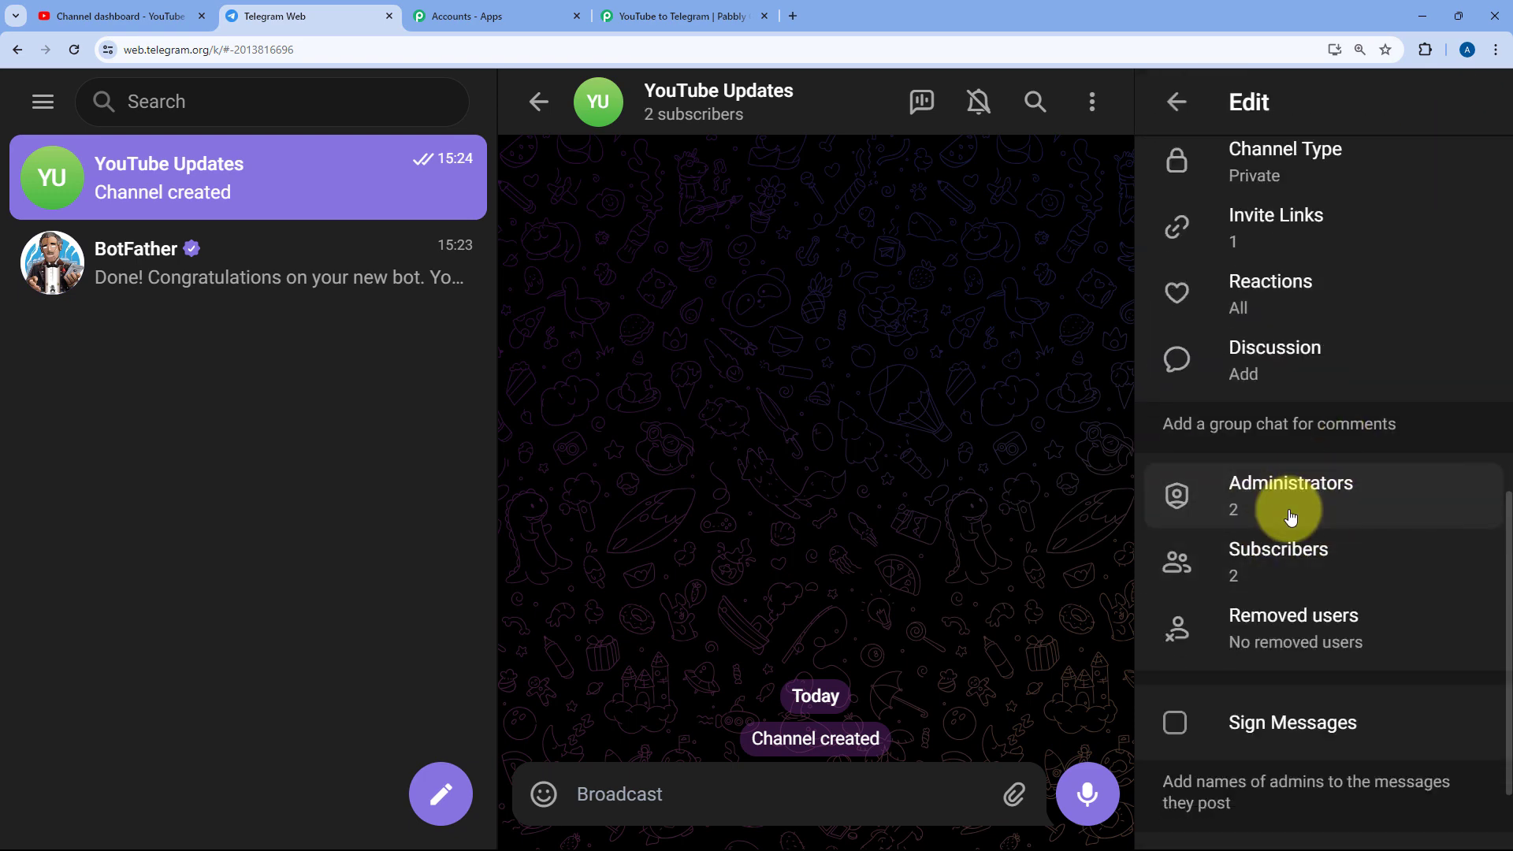
pyautogui.click(1287, 501)
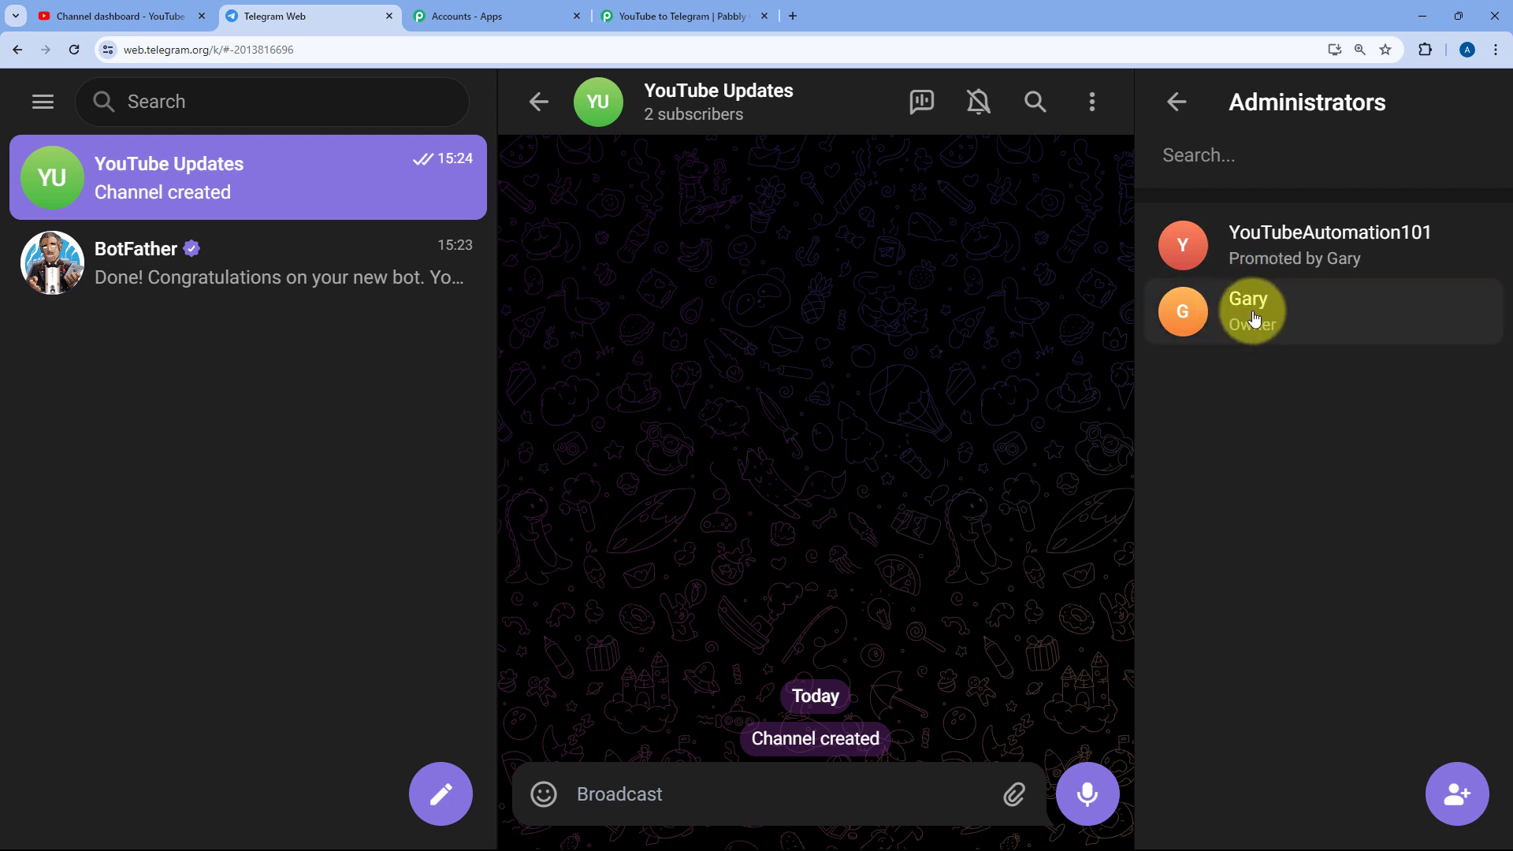
pyautogui.click(1181, 102)
pyautogui.click(1182, 102)
pyautogui.click(1178, 101)
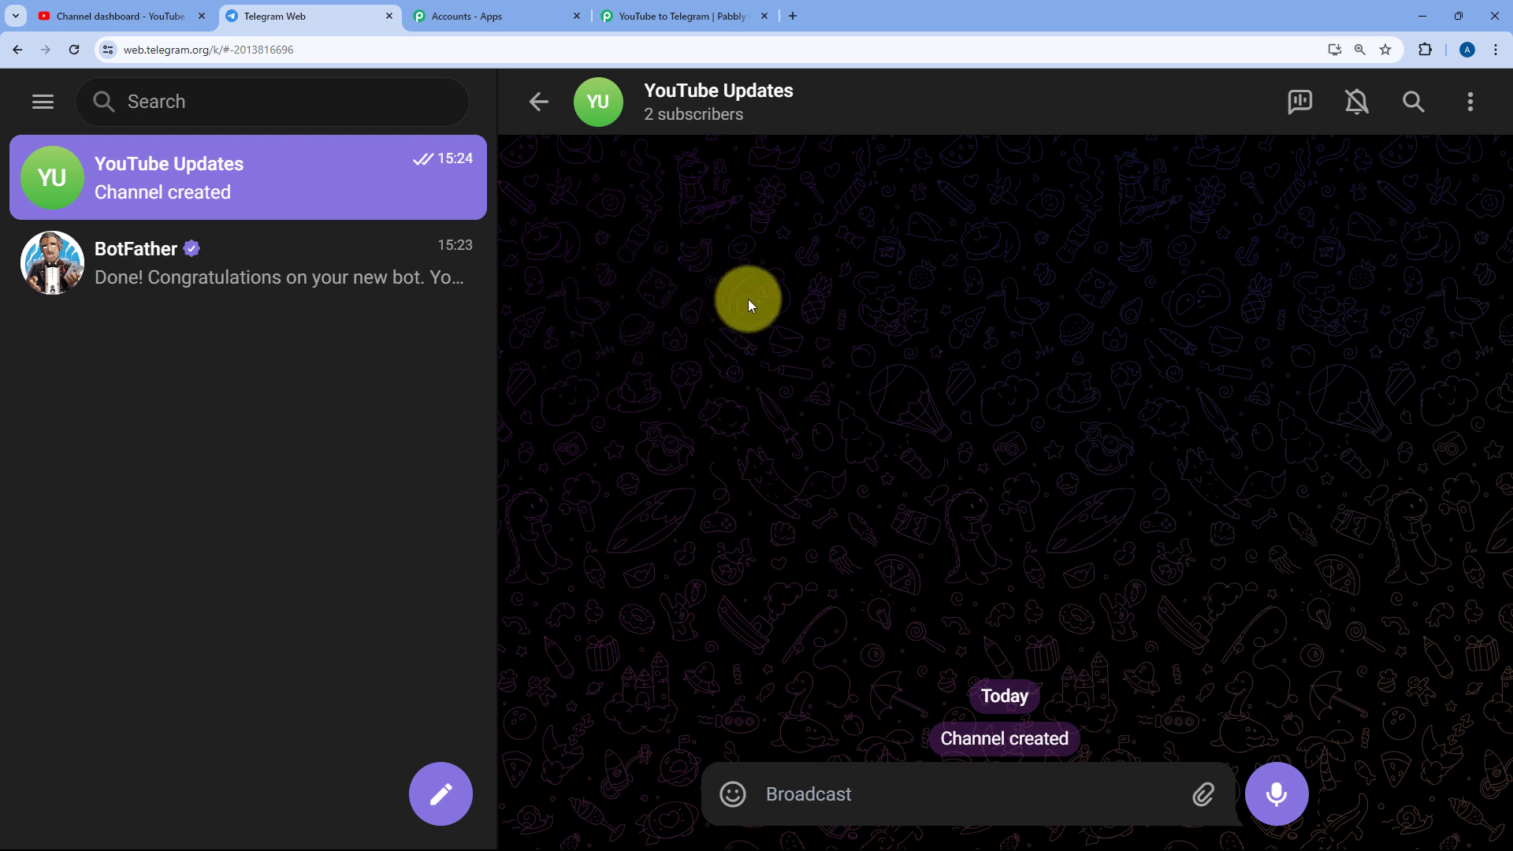
# - Check the Chat ID field in Pabbly Connect, then copy the YouTube Updates channel's ID with its minus sign from the Telegram Web address
pyautogui.click(722, 8)
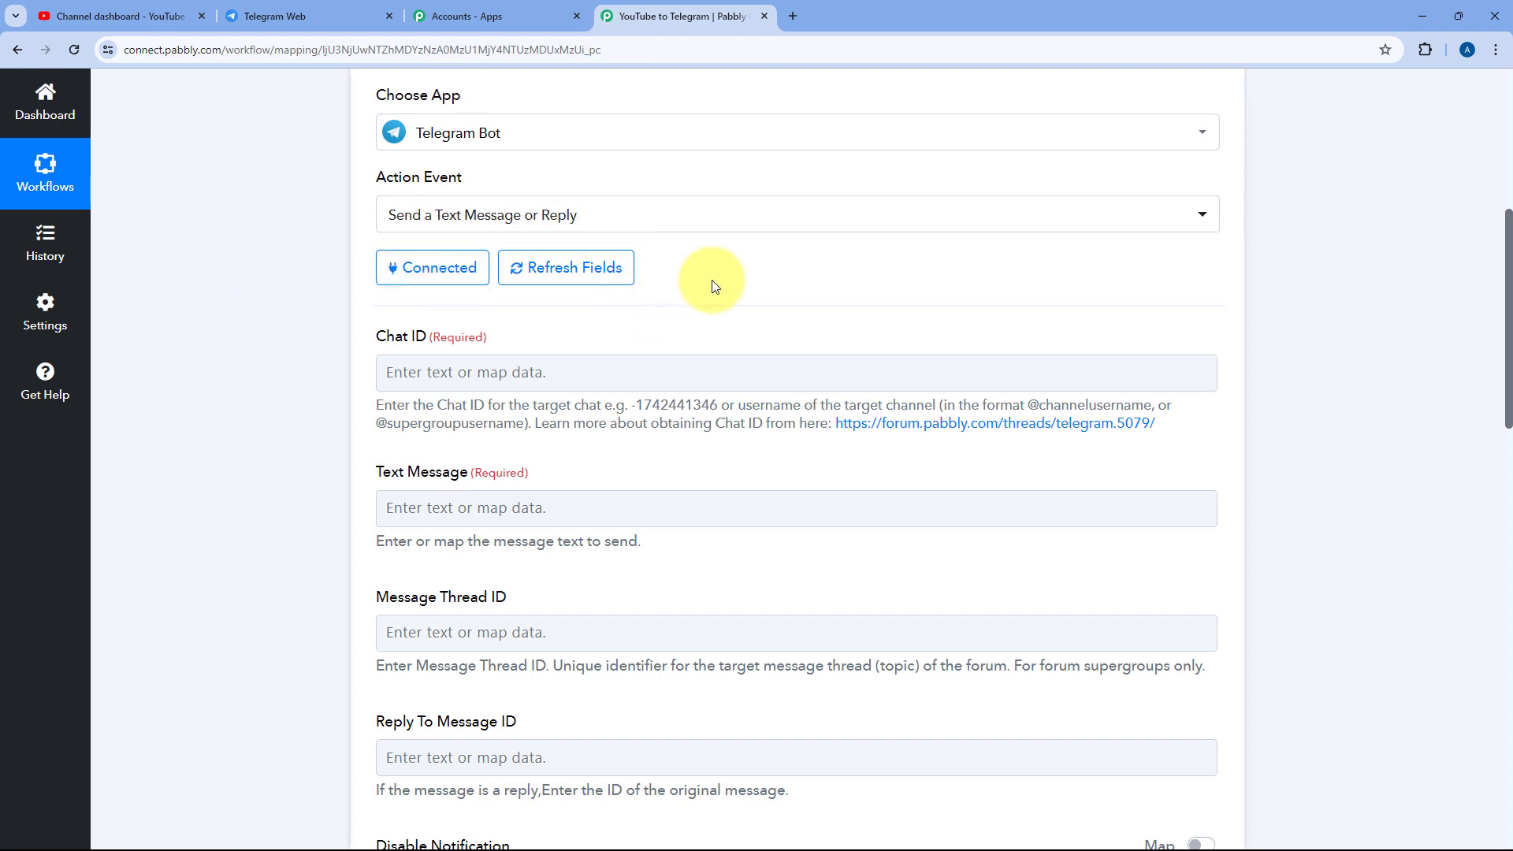
pyautogui.scroll(-1, 342, 266)
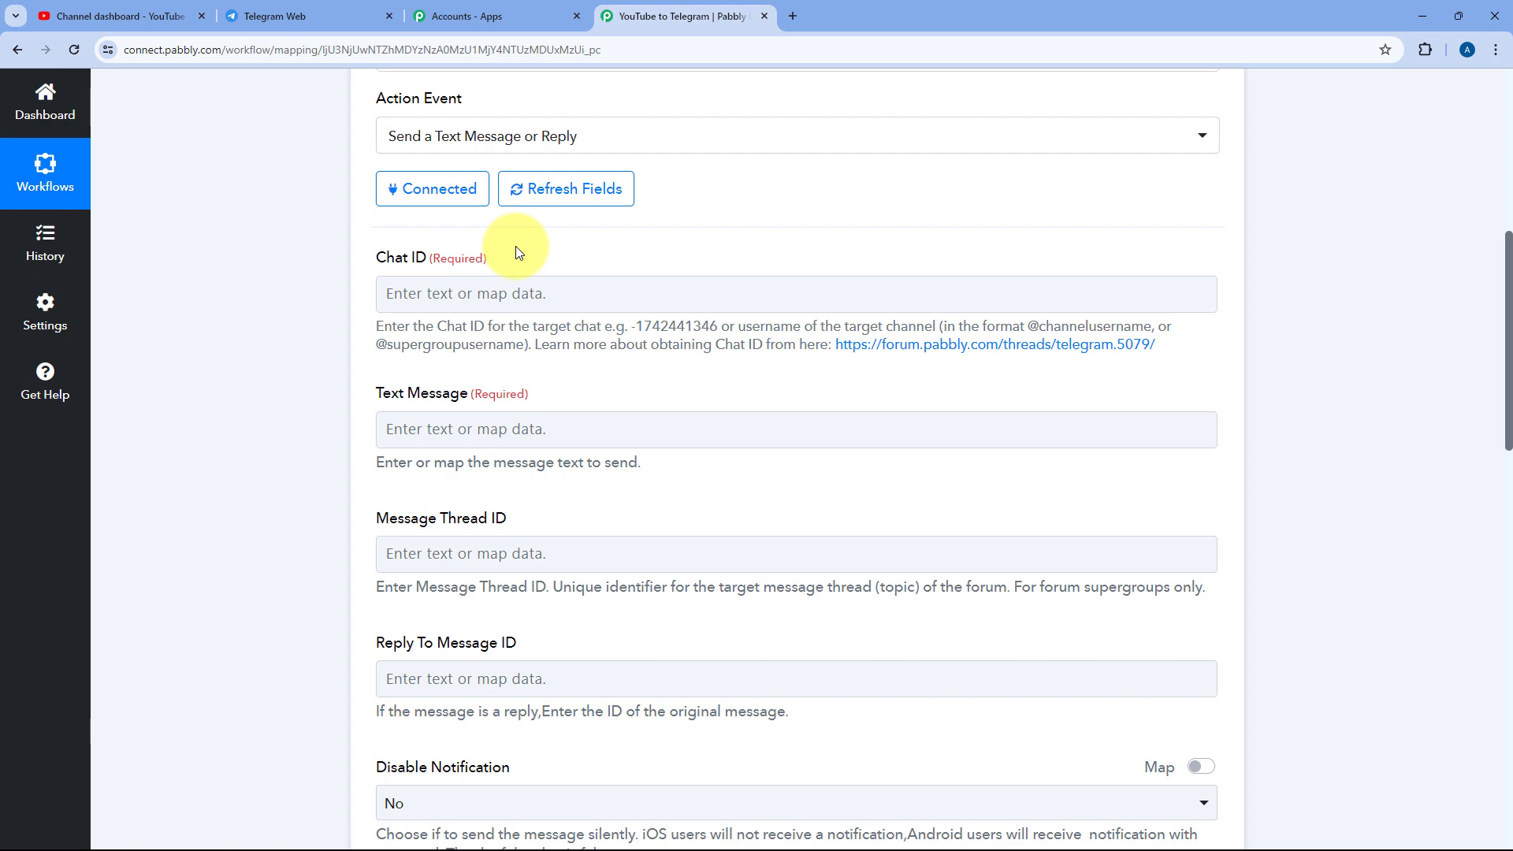
pyautogui.click(337, 12)
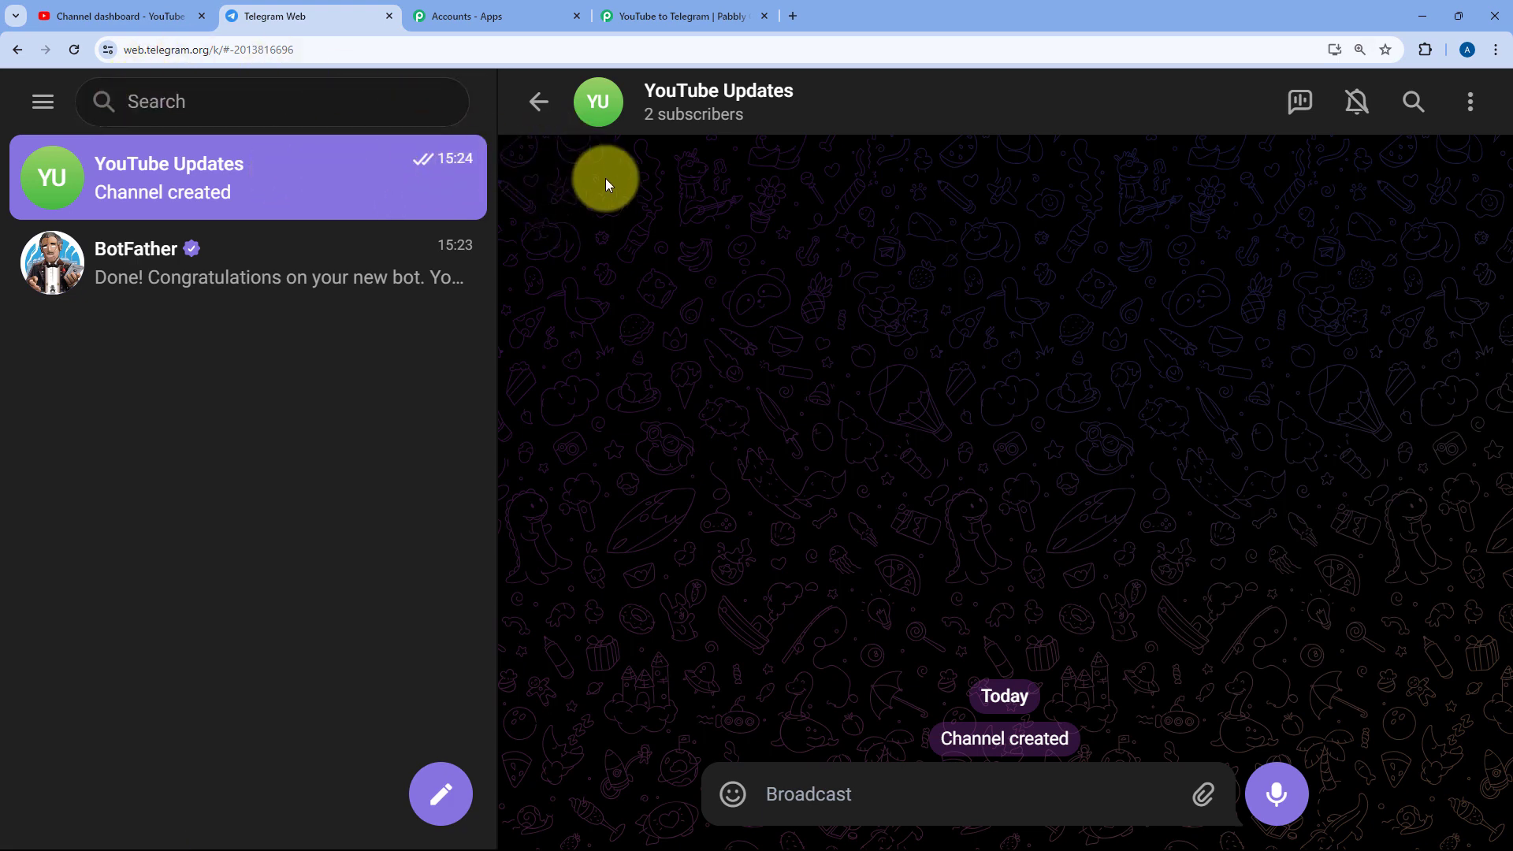
pyautogui.doubleClick(325, 50)
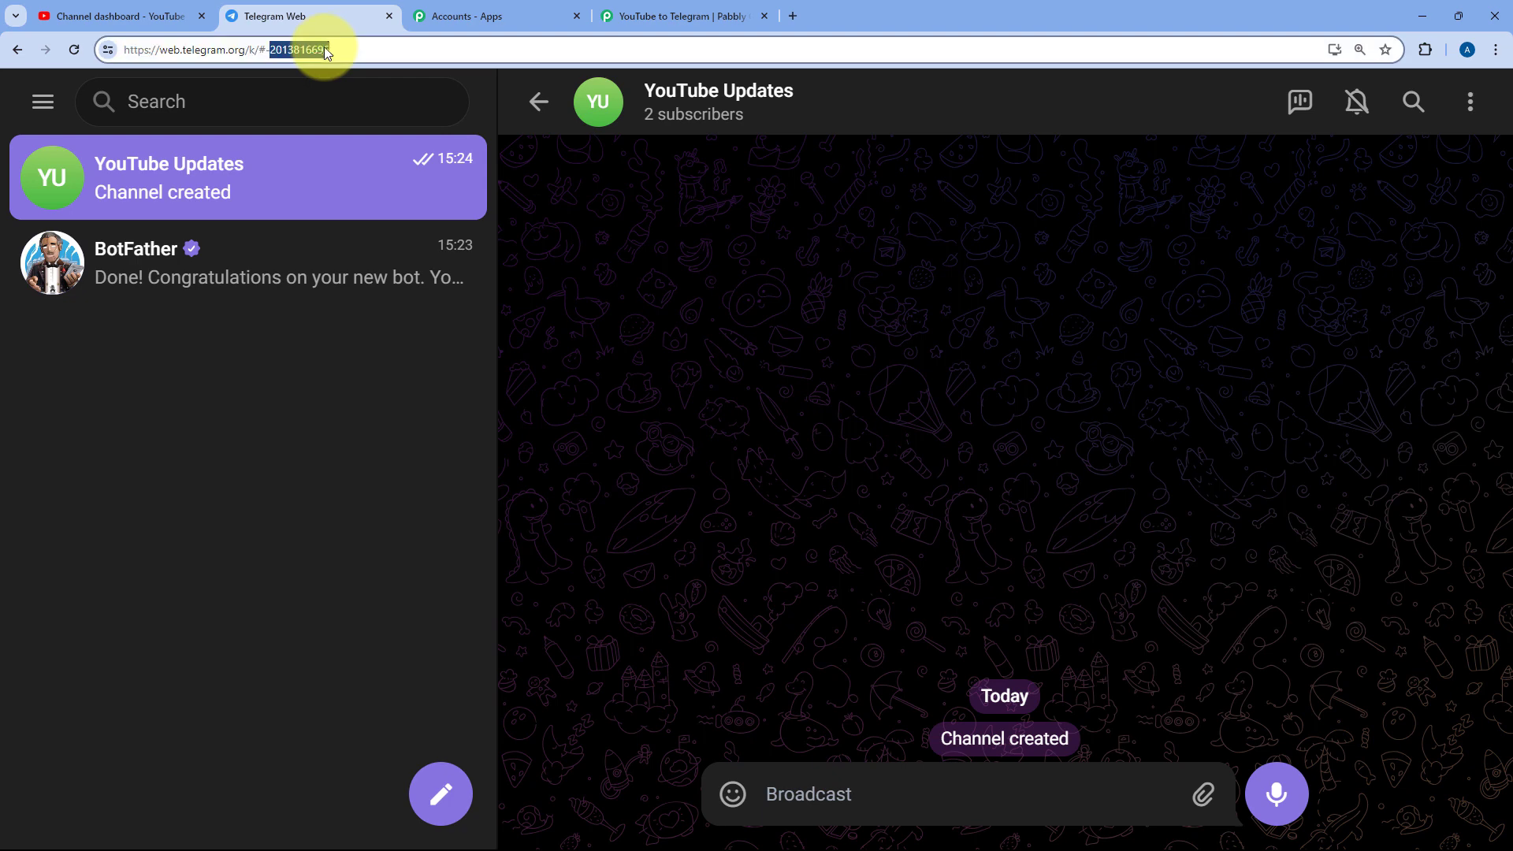
pyautogui.moveTo(355, 49); pyautogui.dragTo(265, 51)
pyautogui.rightClick(315, 50)
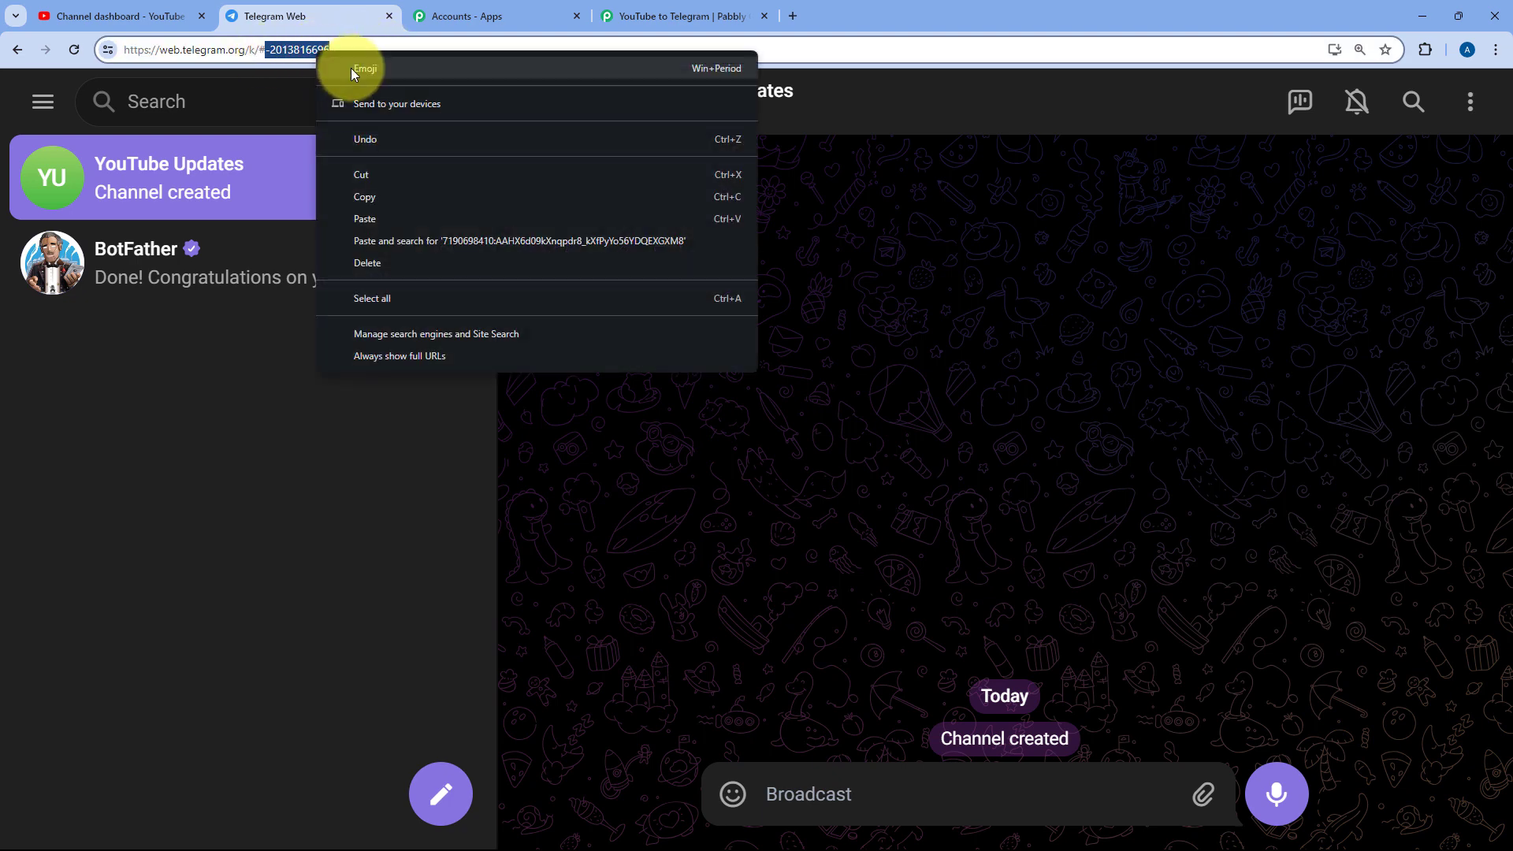
pyautogui.click(370, 196)
pyautogui.click(689, 14)
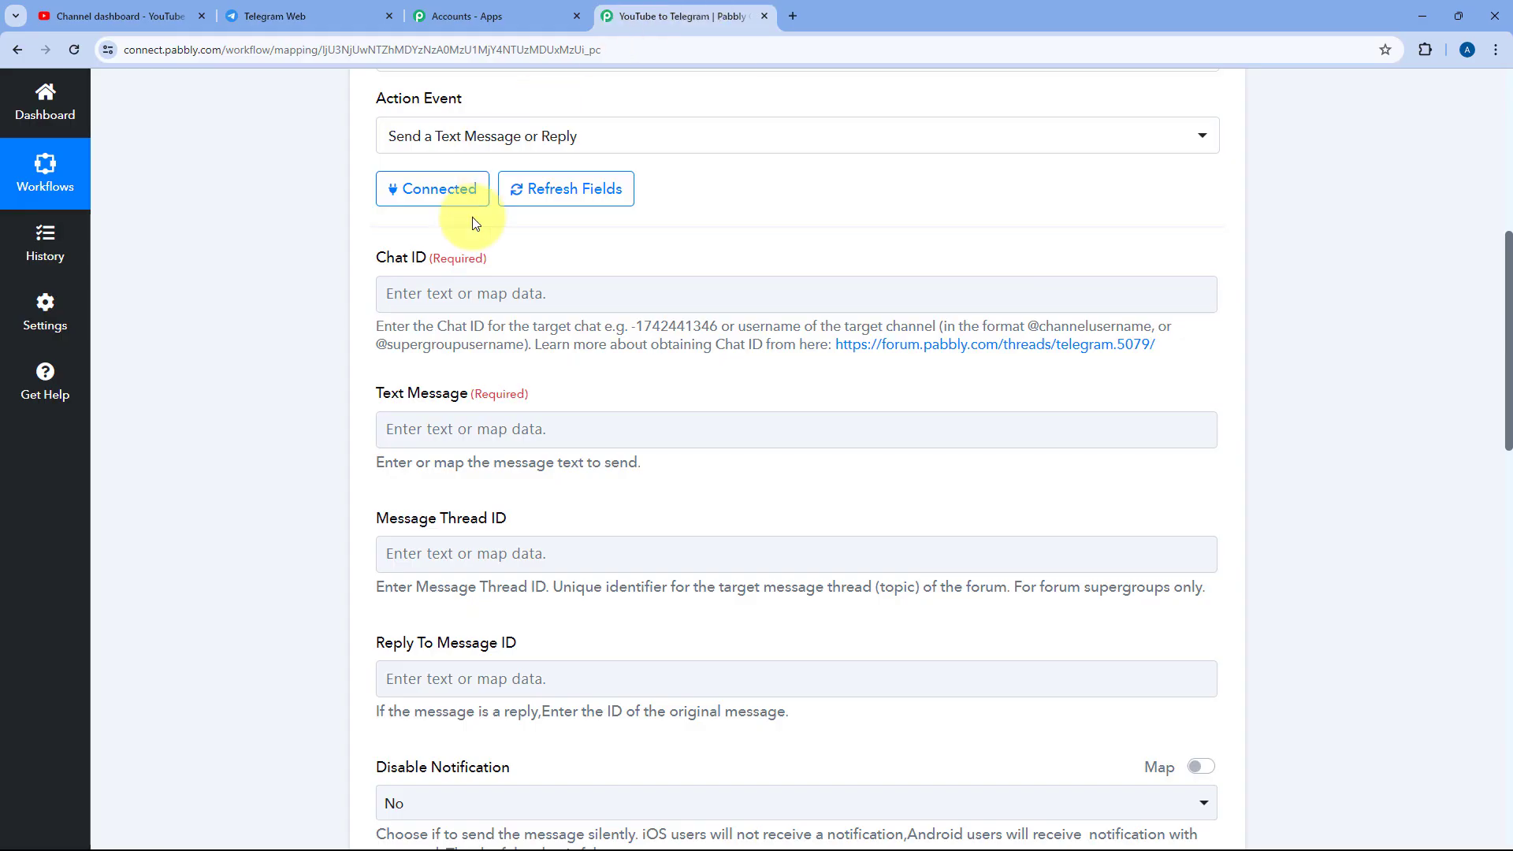
pyautogui.click(464, 295)
pyautogui.rightClick(462, 297)
pyautogui.click(536, 448)
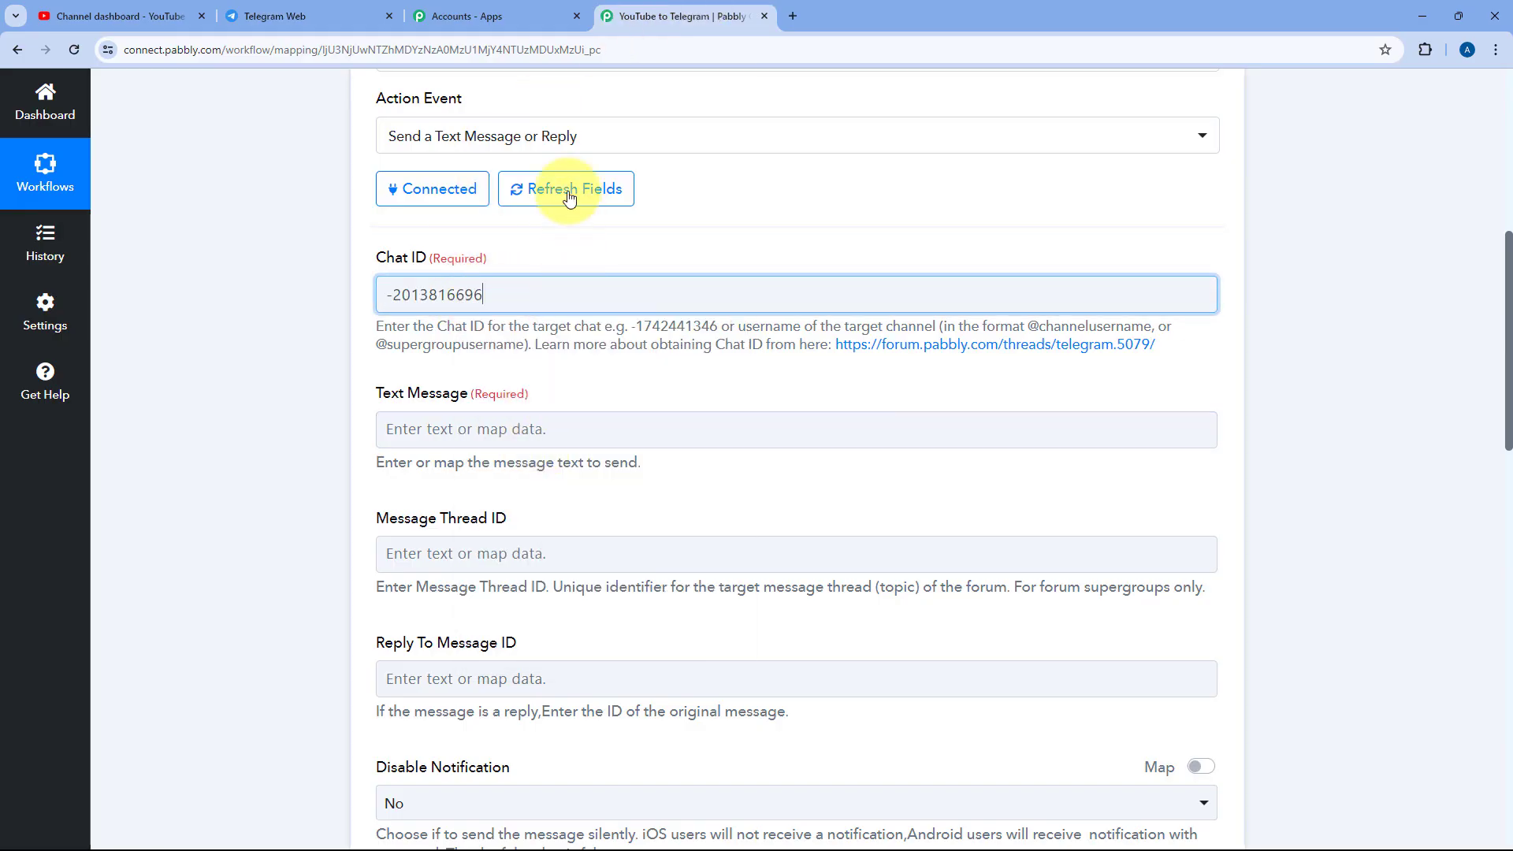
pyautogui.click(499, 293)
pyautogui.click(527, 265)
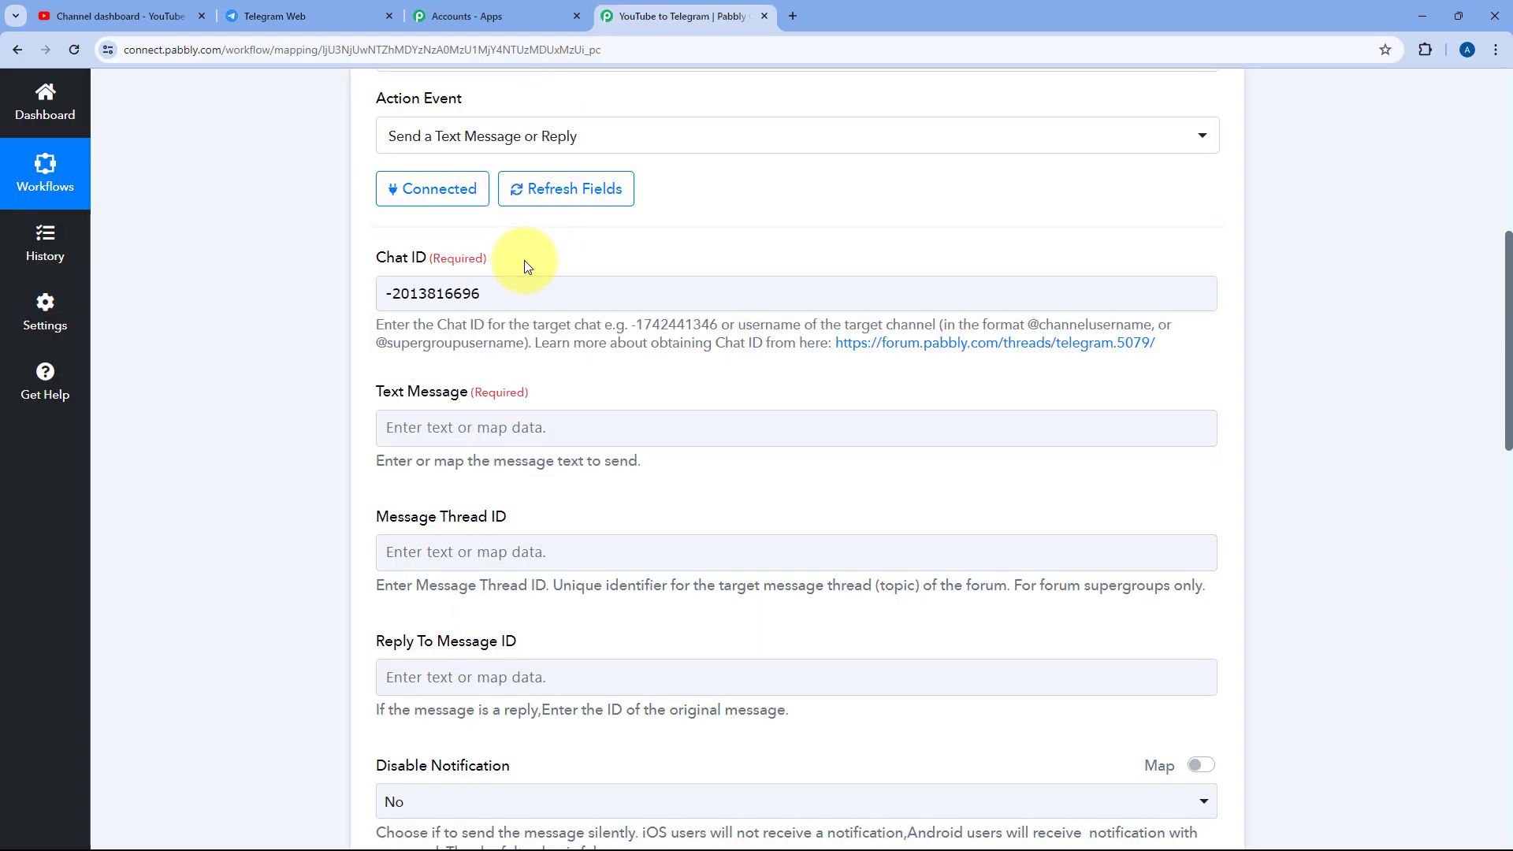
pyautogui.click(514, 293)
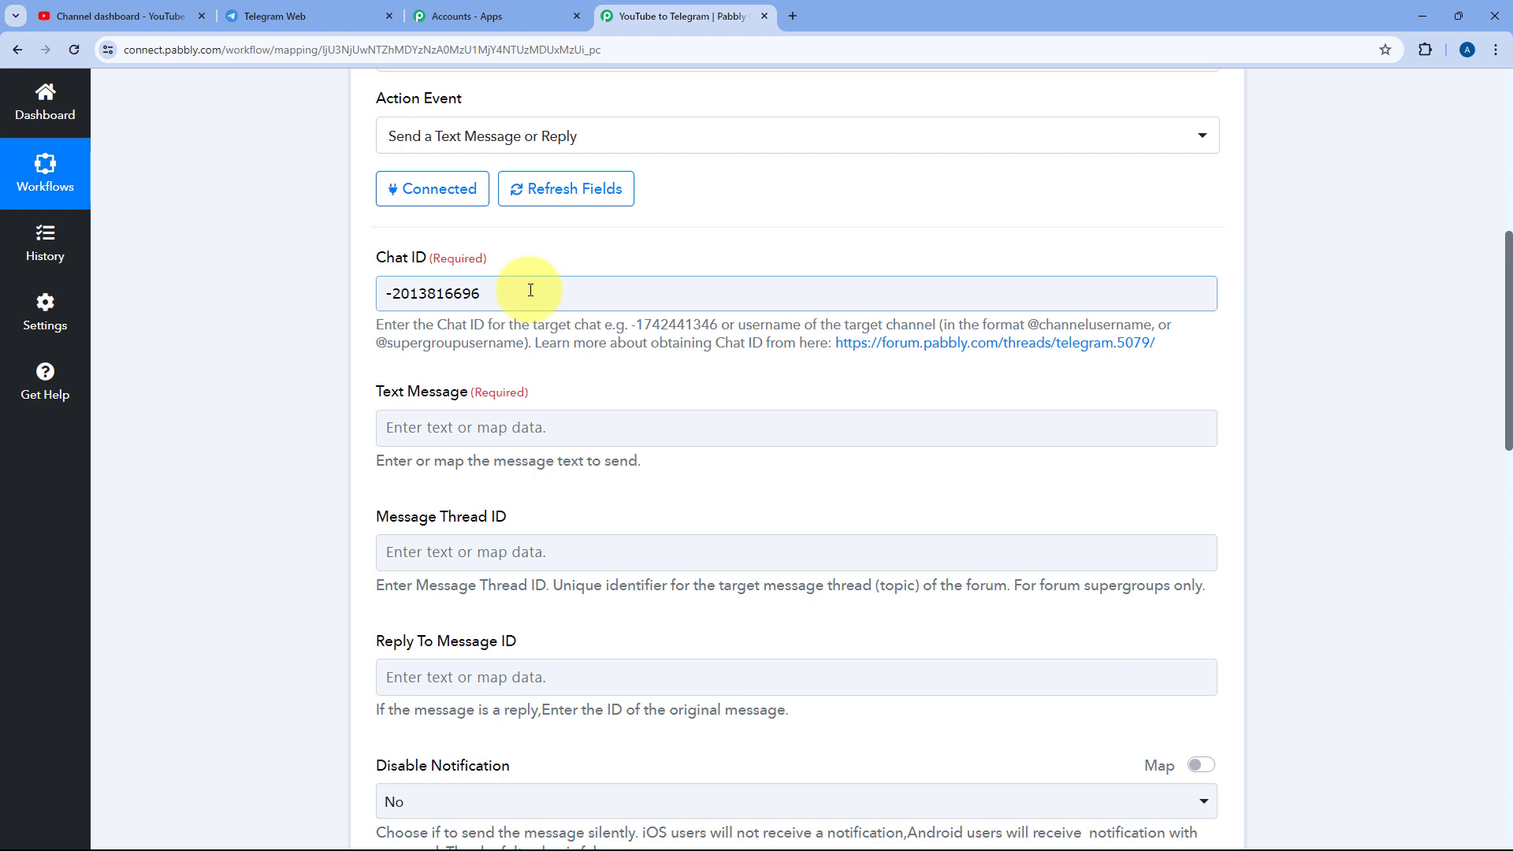
pyautogui.click(394, 295)
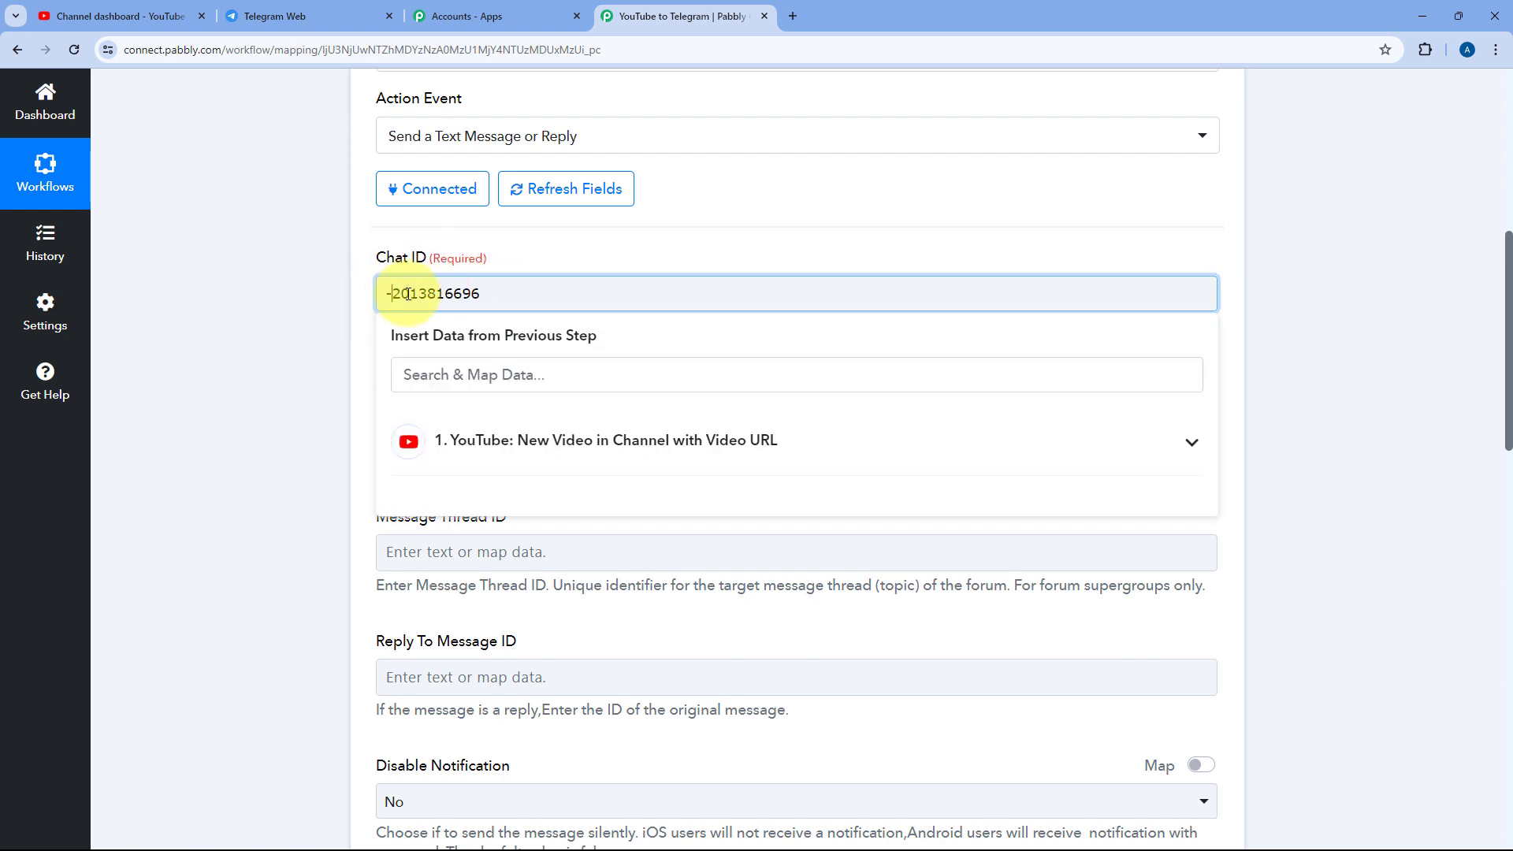
pyautogui.write('100')
pyautogui.moveTo(392, 293); pyautogui.dragTo(419, 293)
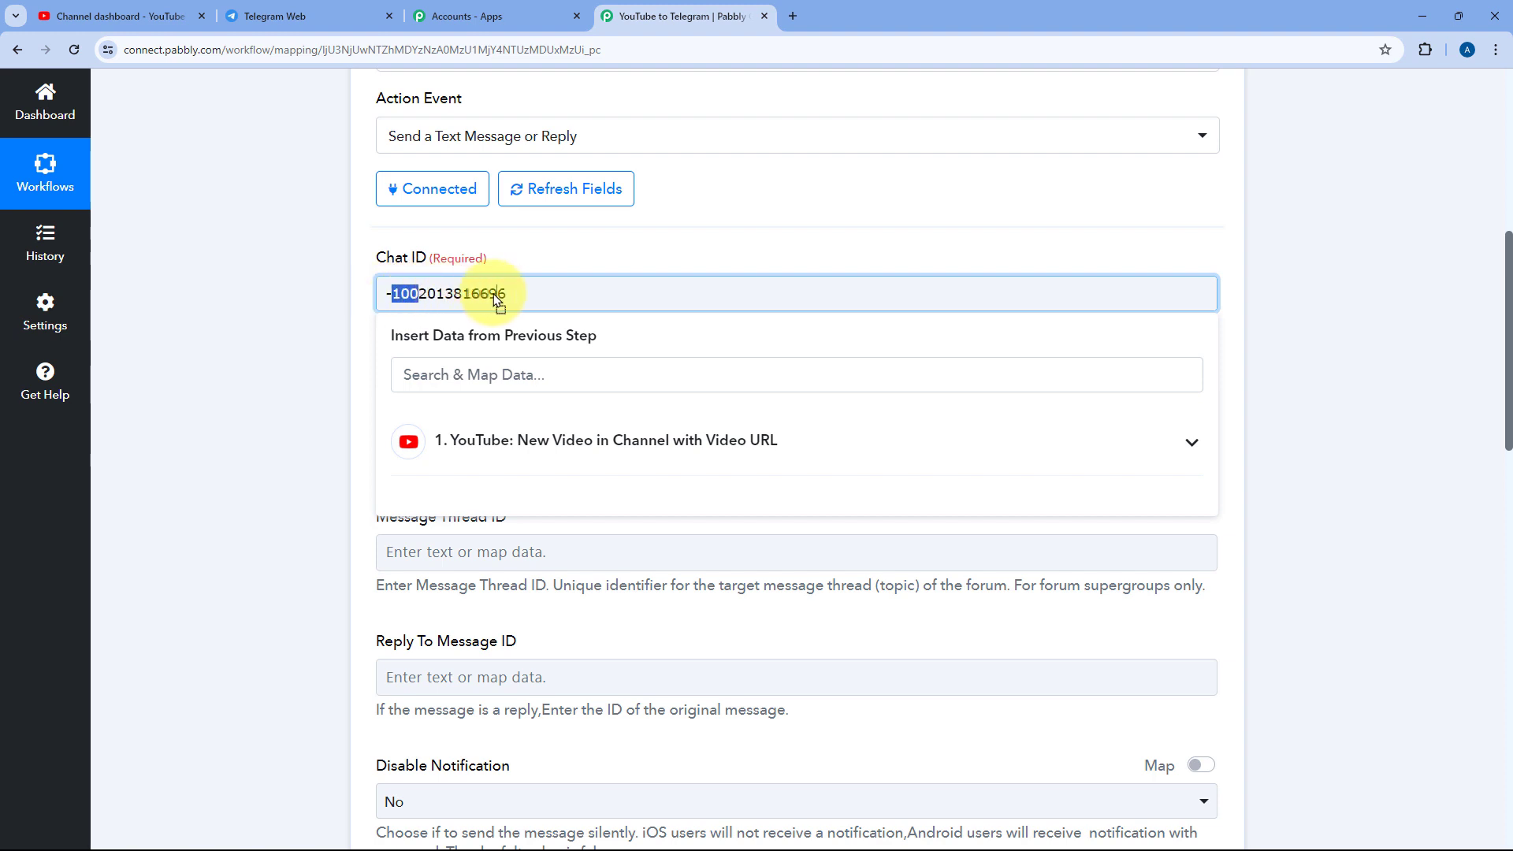
pyautogui.click(540, 256)
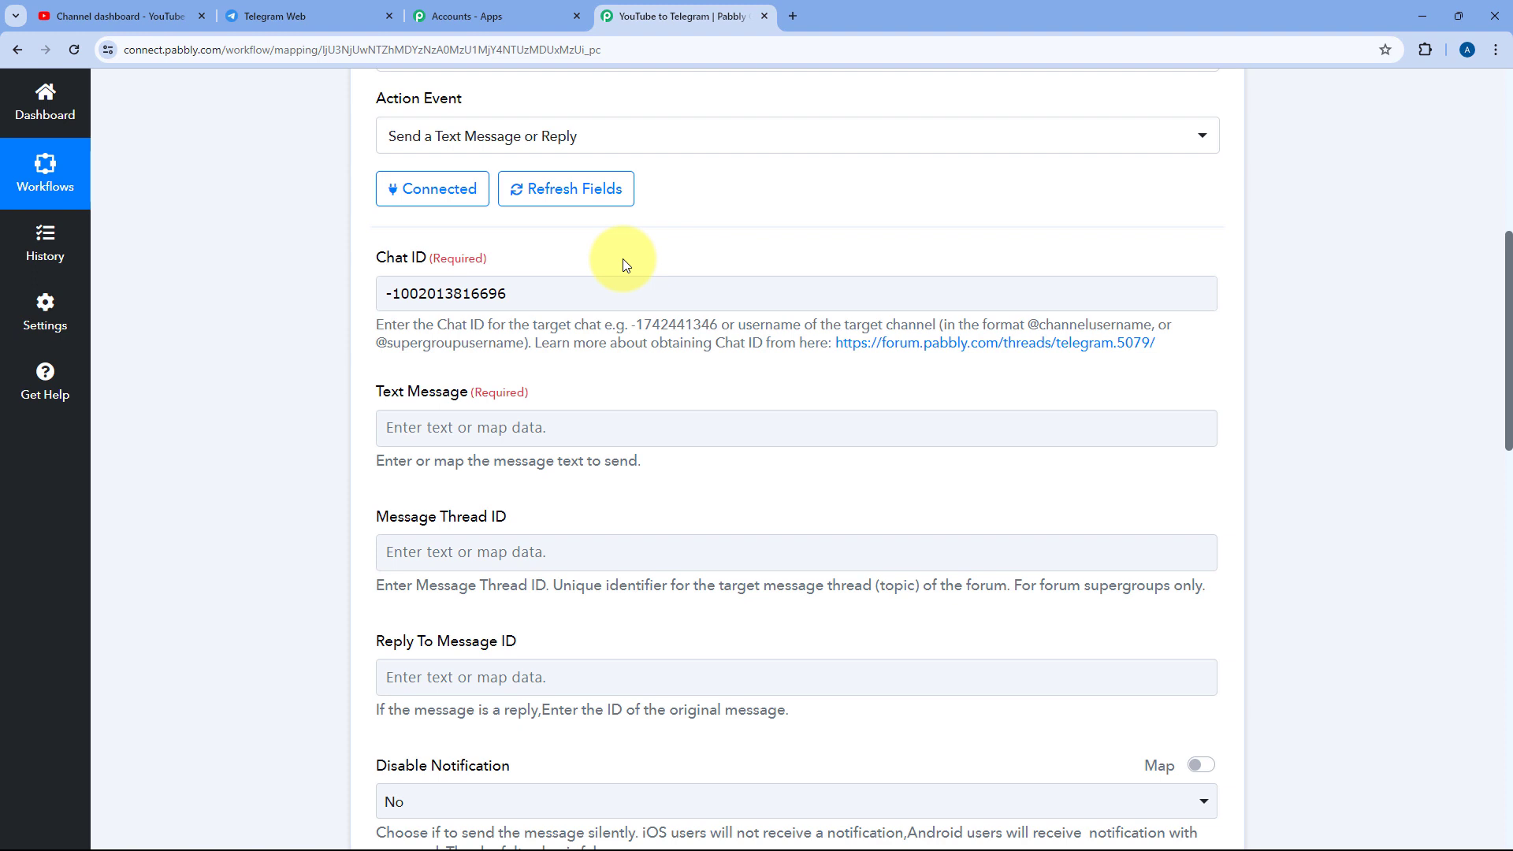
# - Start the Text Message with "Hello," and, on a new line, "We have published a new video on our YouTube channel:"
pyautogui.scroll(-2, 552, 253)
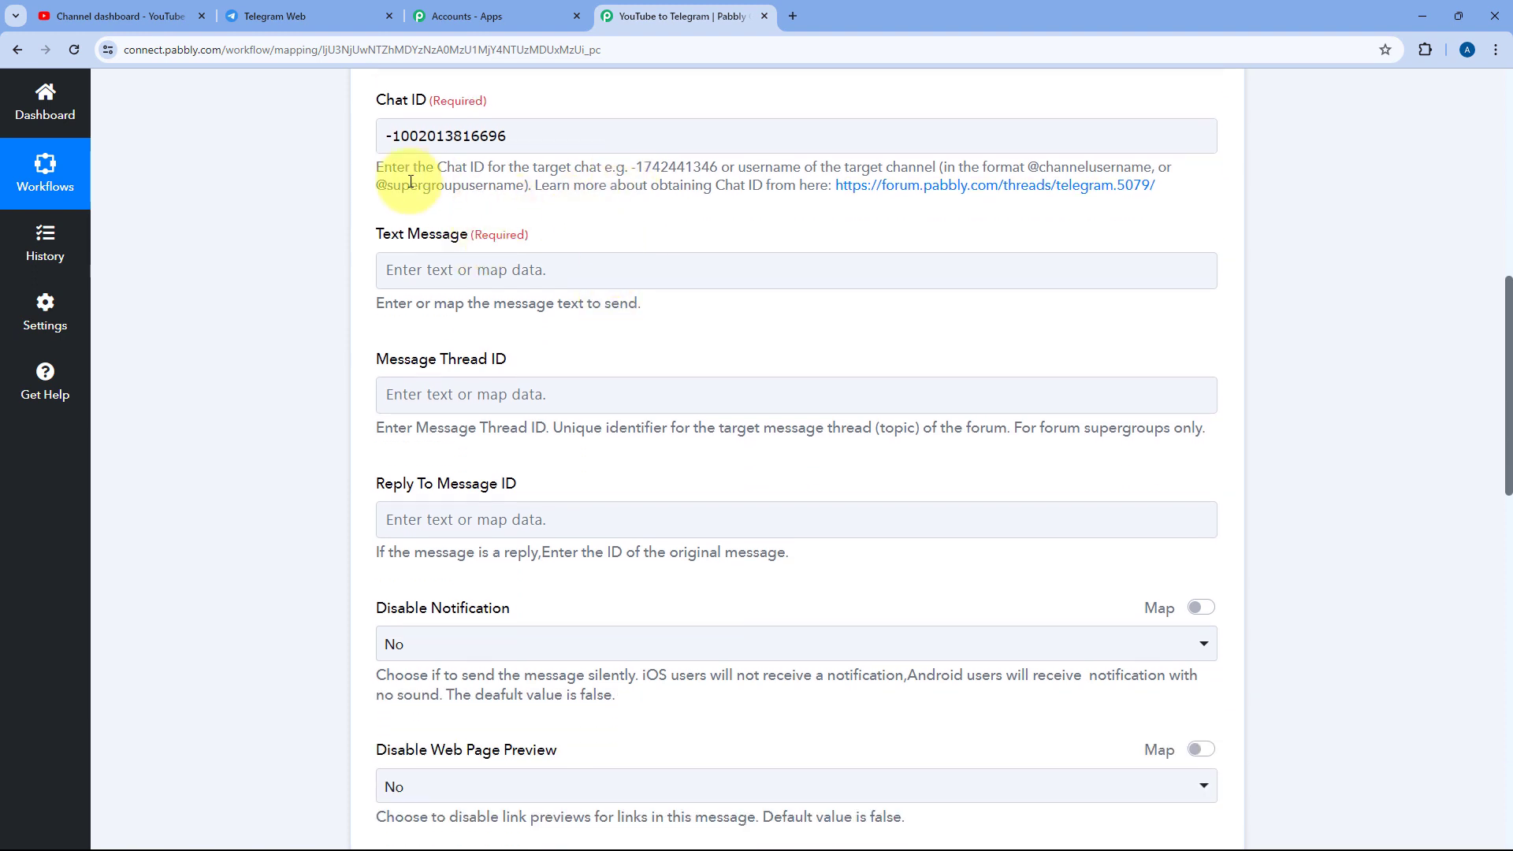
pyautogui.scroll(-1, 318, 229)
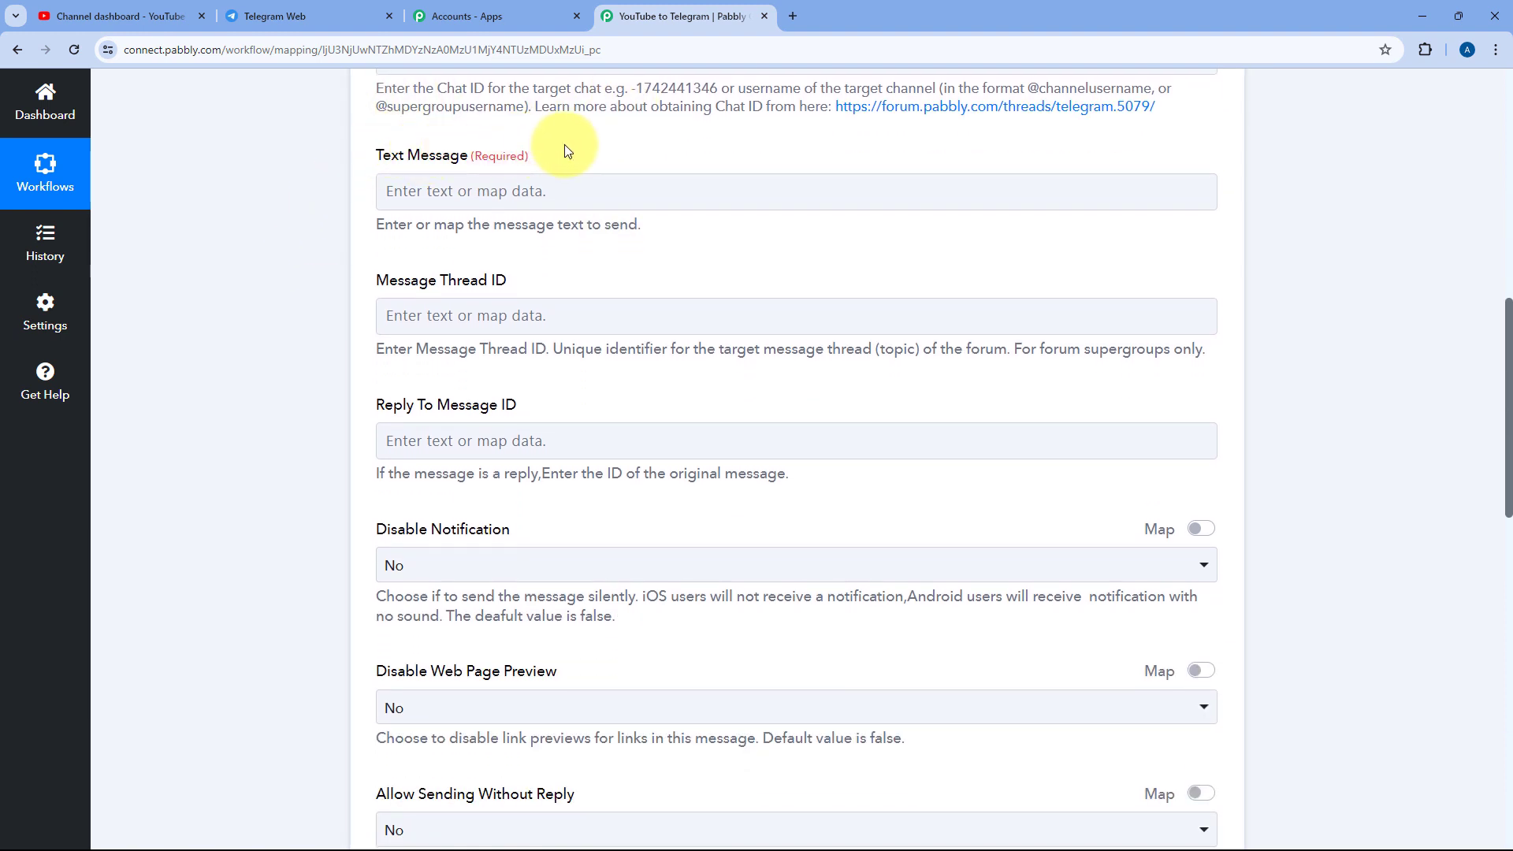
pyautogui.click(485, 197)
pyautogui.write('H')
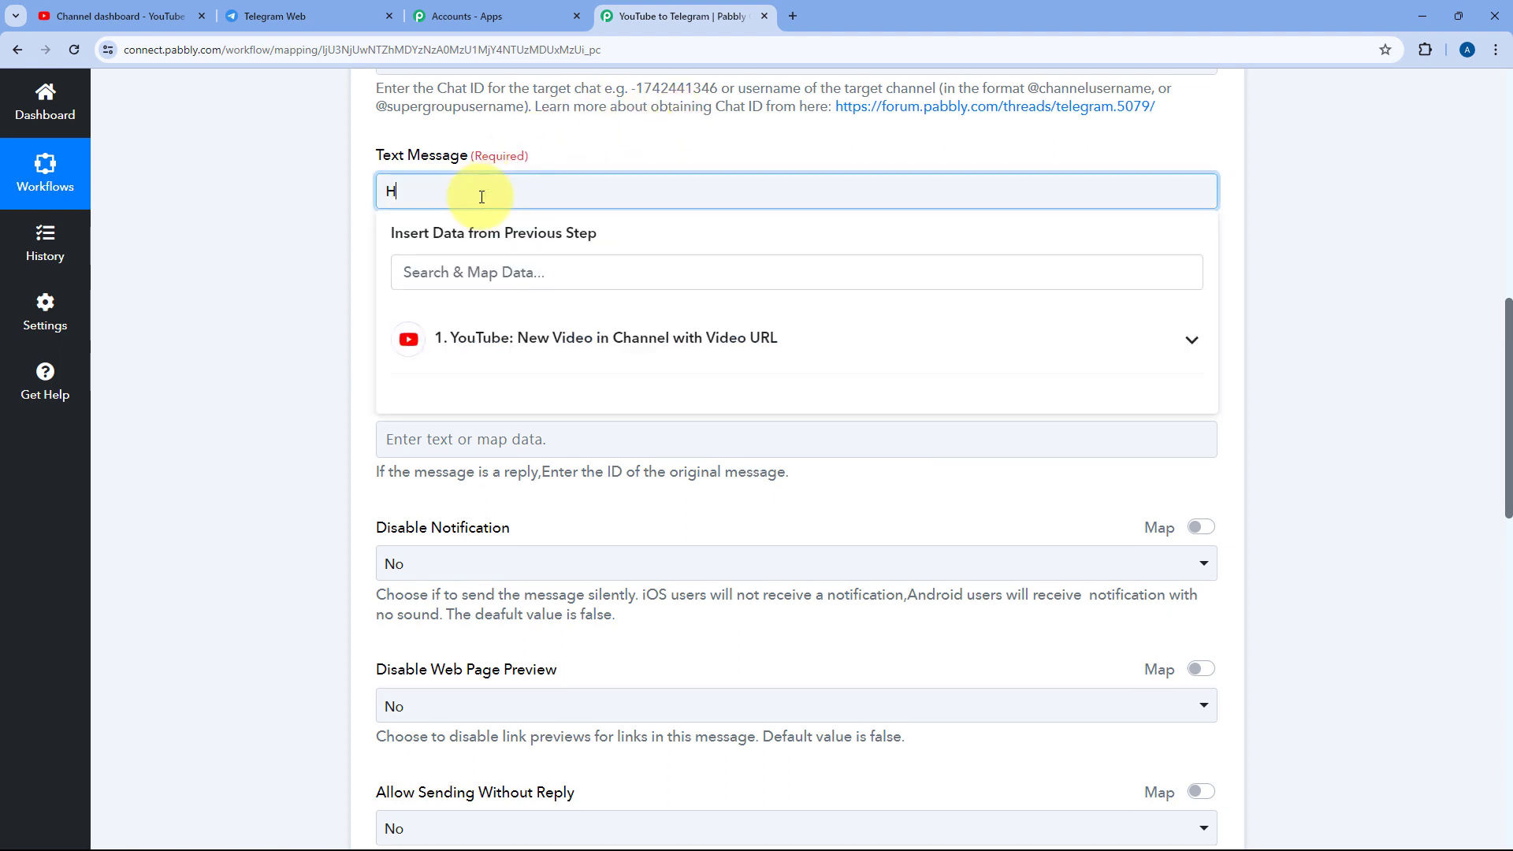
pyautogui.write('ello,')
pyautogui.press('Return')
pyautogui.write('We have p')
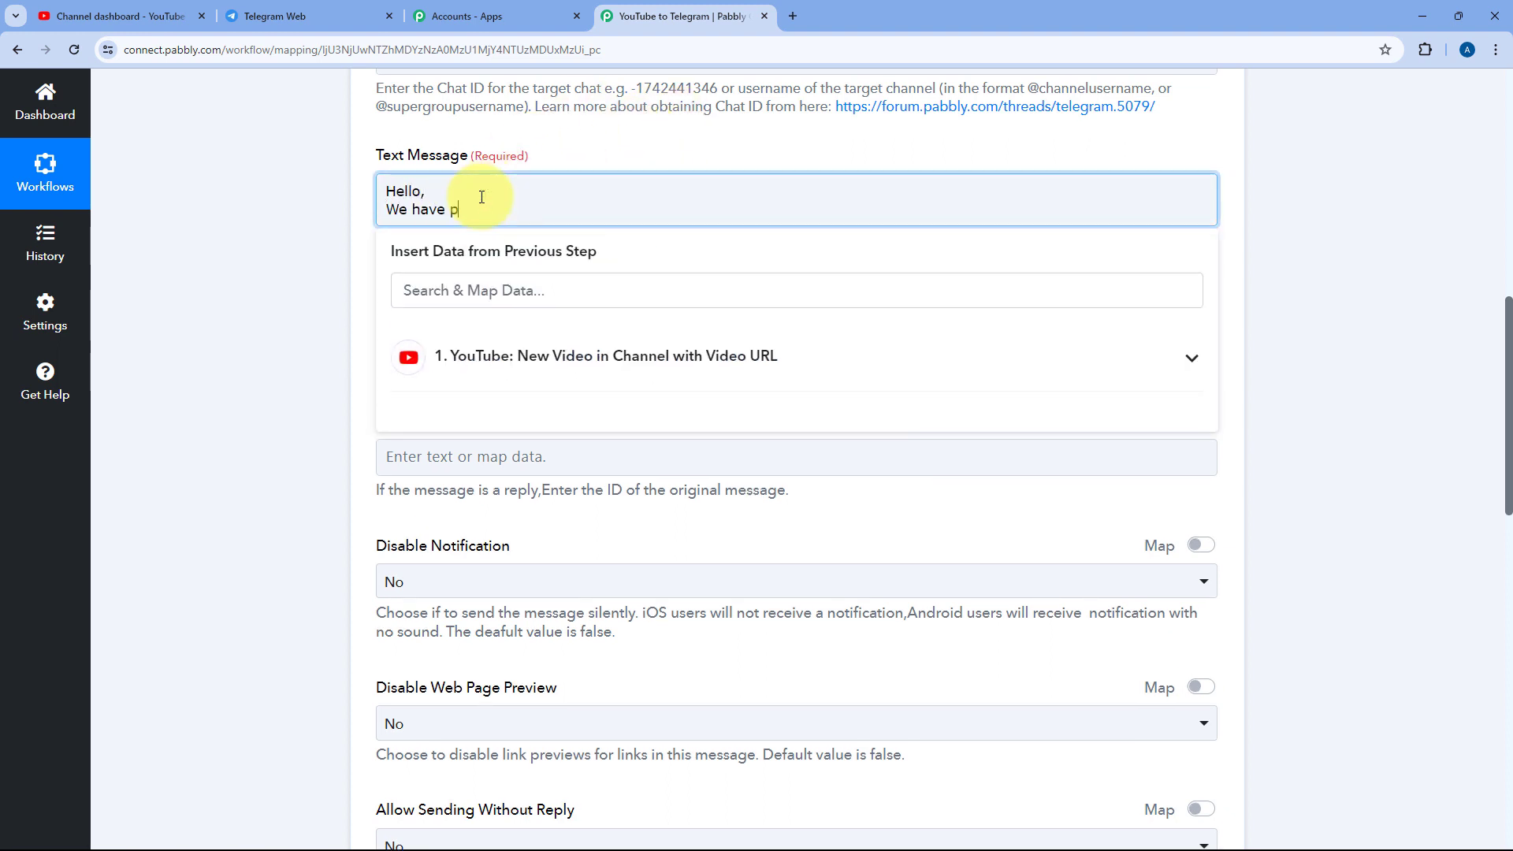
pyautogui.write('ublished a new video on our YouTube chennel')
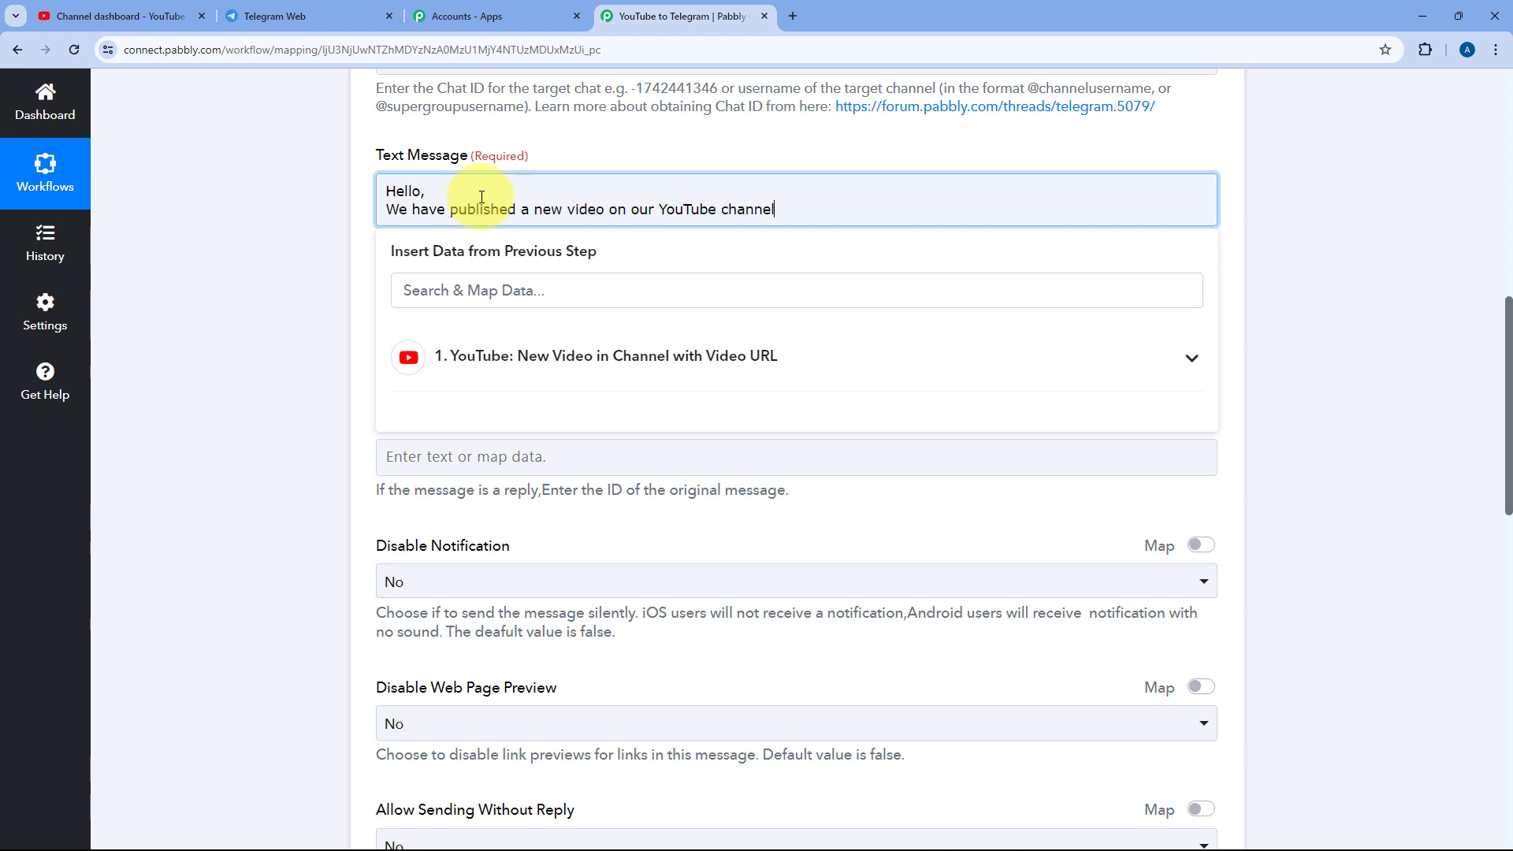
pyautogui.write(':')
# - Leave a blank line in the Text Message and add the labels "Title:", "Description:" and "Video Link:" on separate lines
pyautogui.press('Return')
pyautogui.press('Return')
pyautogui.write('Title:')
pyautogui.press('Return')
pyautogui.write('Description:')
pyautogui.press('Return')
pyautogui.write('Video Lunk:')
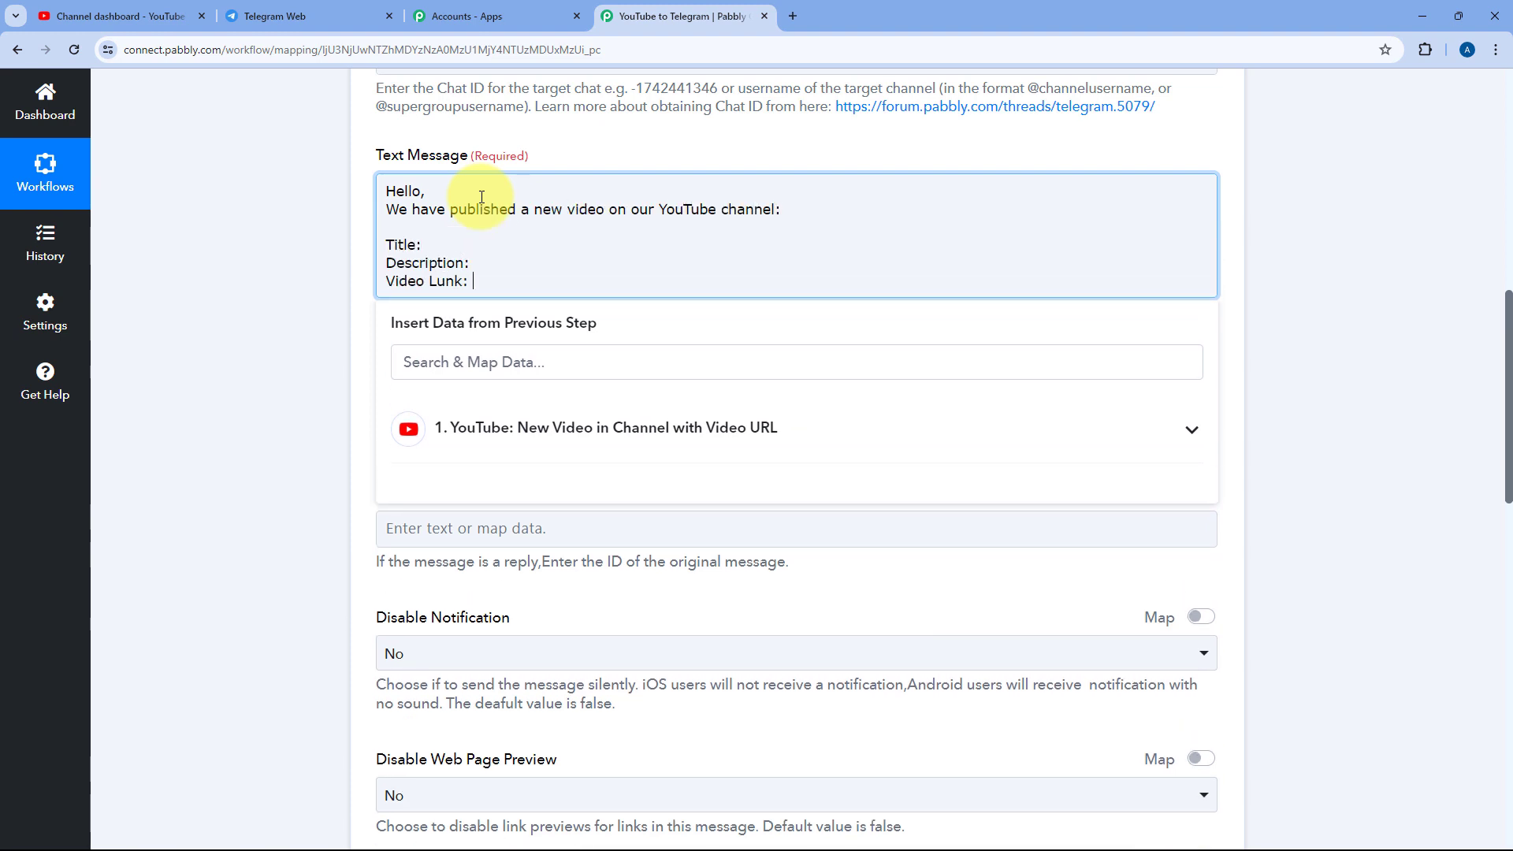
pyautogui.click(445, 281)
pyautogui.press('BackSpace')
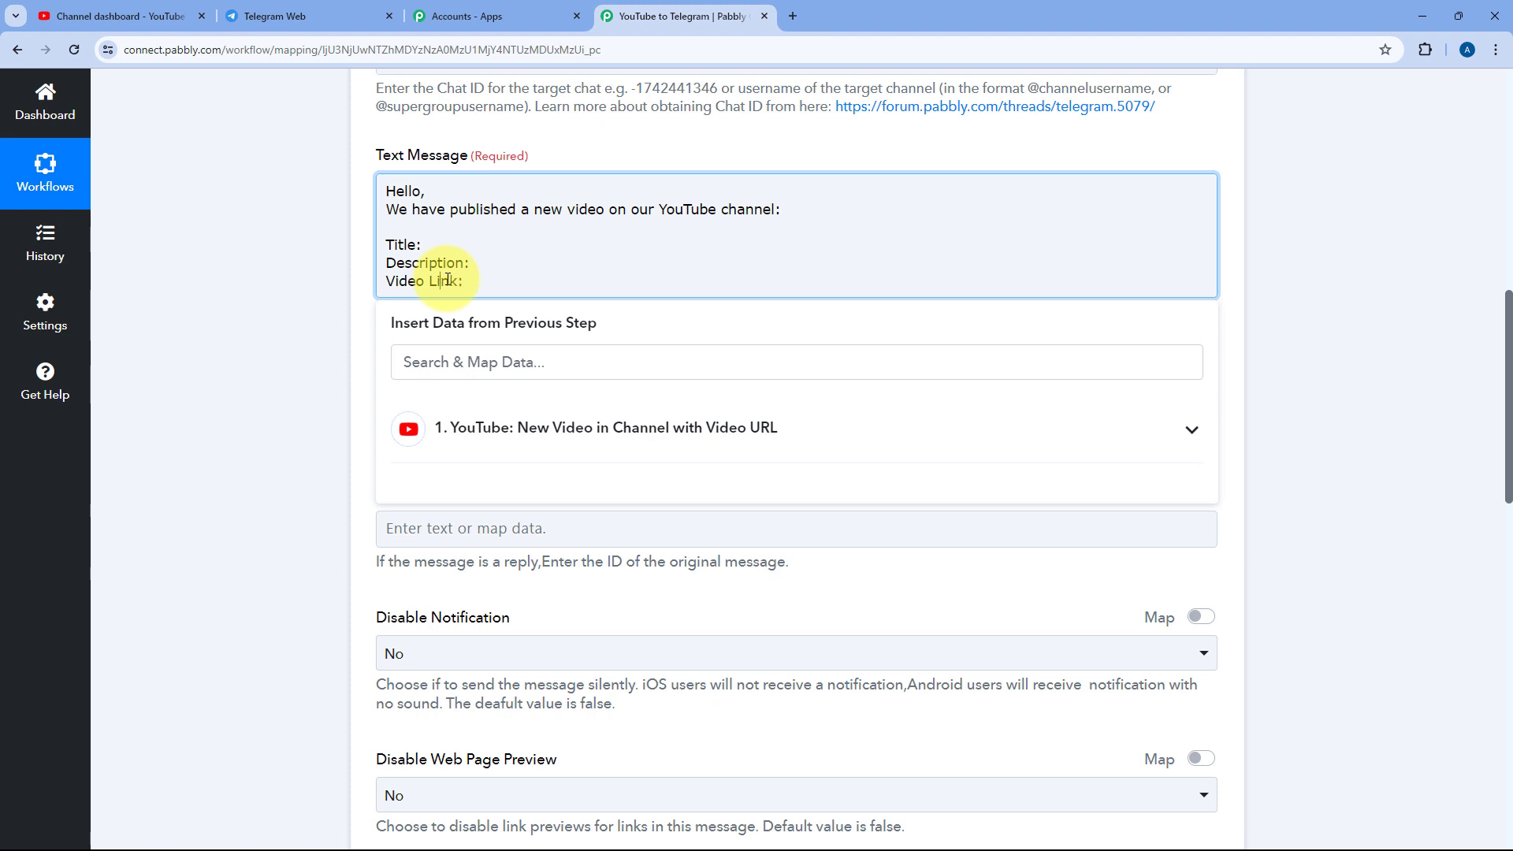
pyautogui.click(429, 244)
pyautogui.click(473, 265)
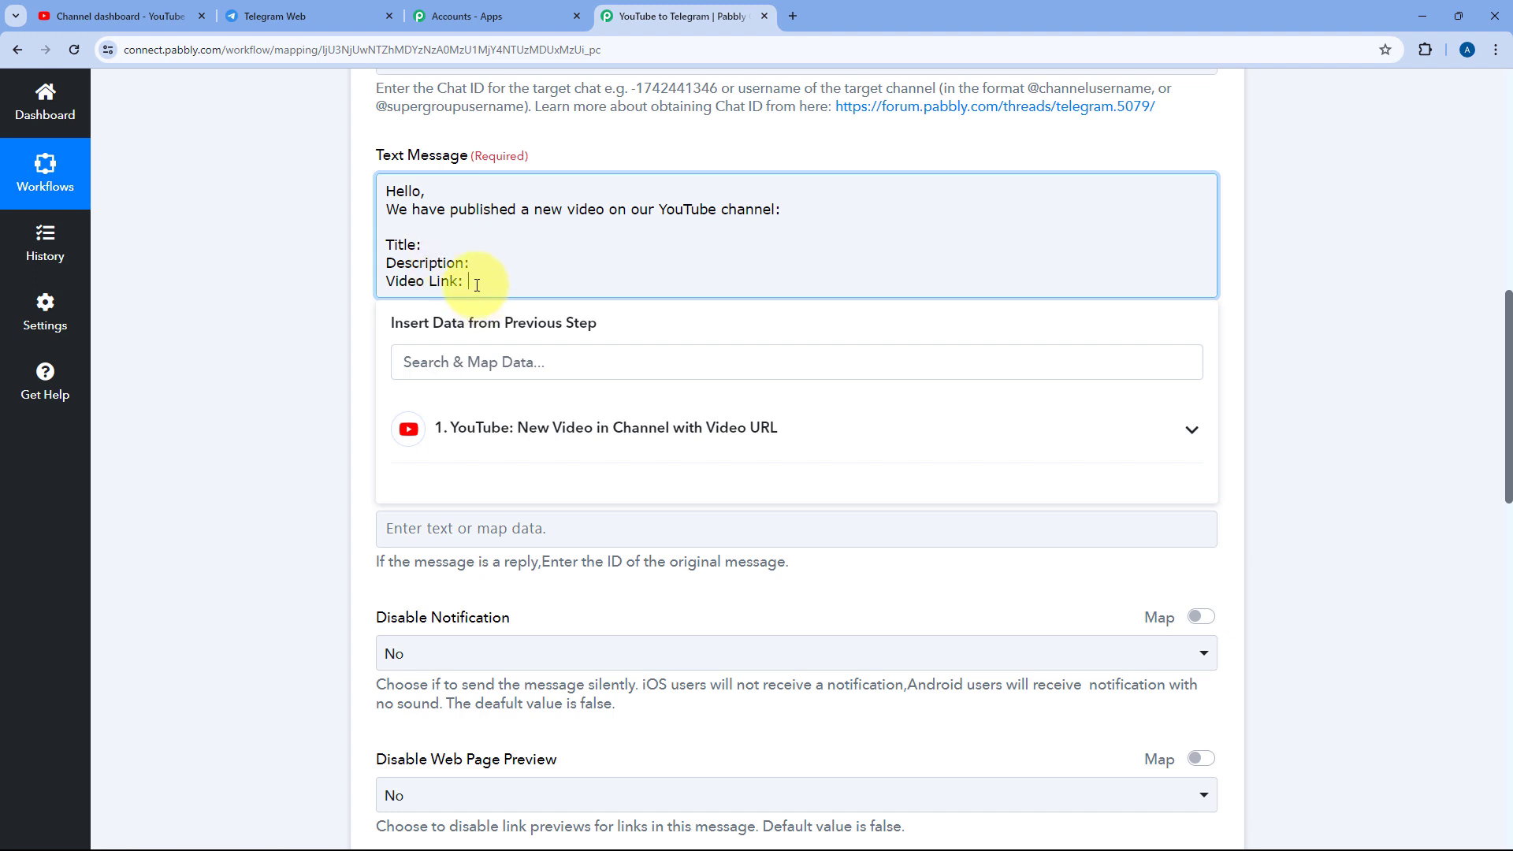
# - Reopen the YouTube trigger's received response and examine its video URL, snippet title and snippet description values
pyautogui.click(494, 256)
pyautogui.scroll(1, 568, 268)
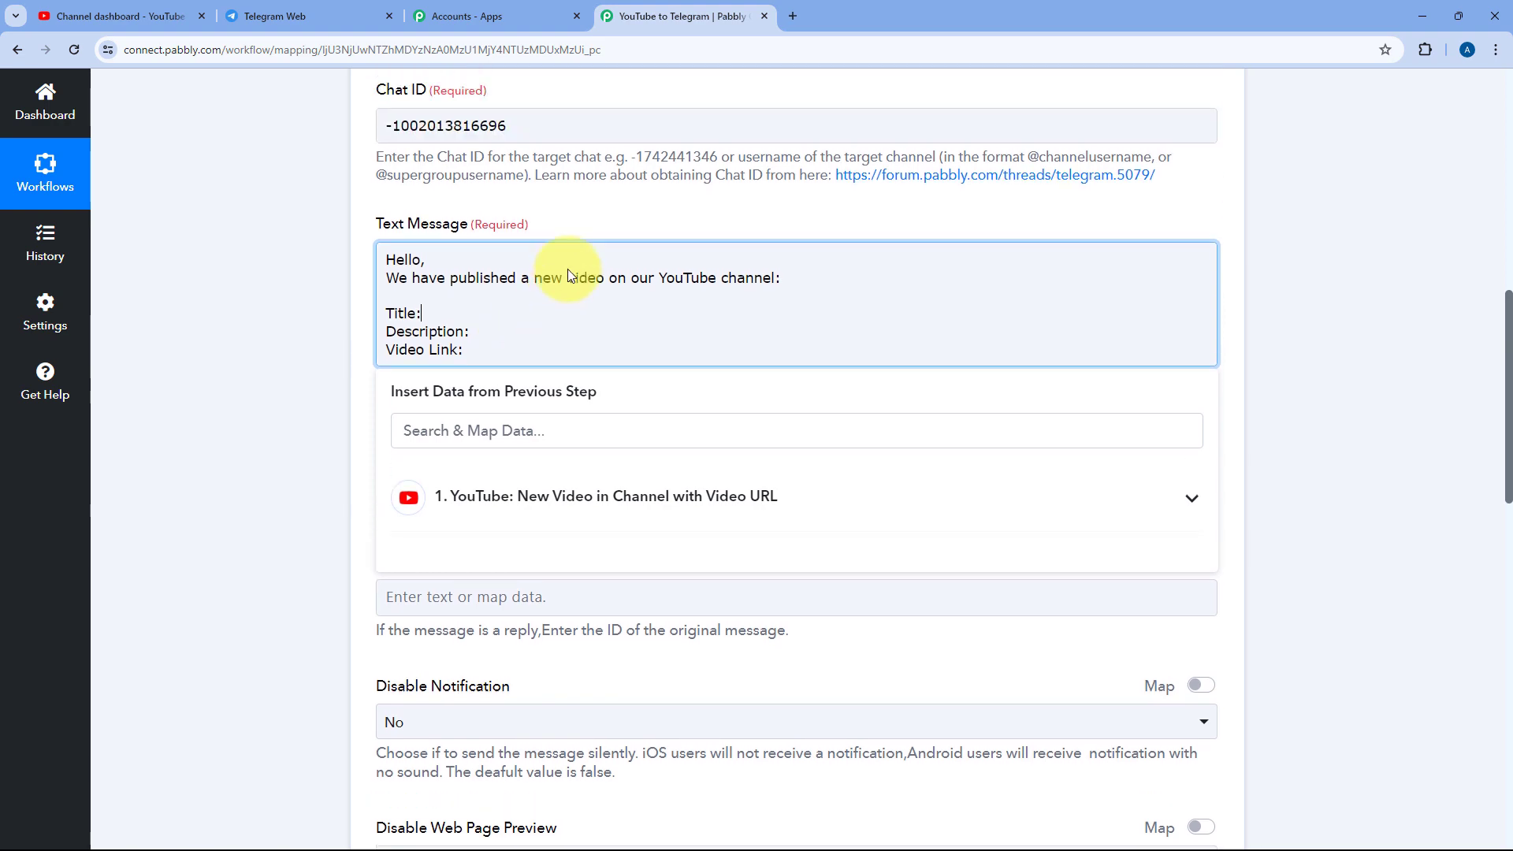
pyautogui.scroll(10, 567, 268)
pyautogui.click(719, 300)
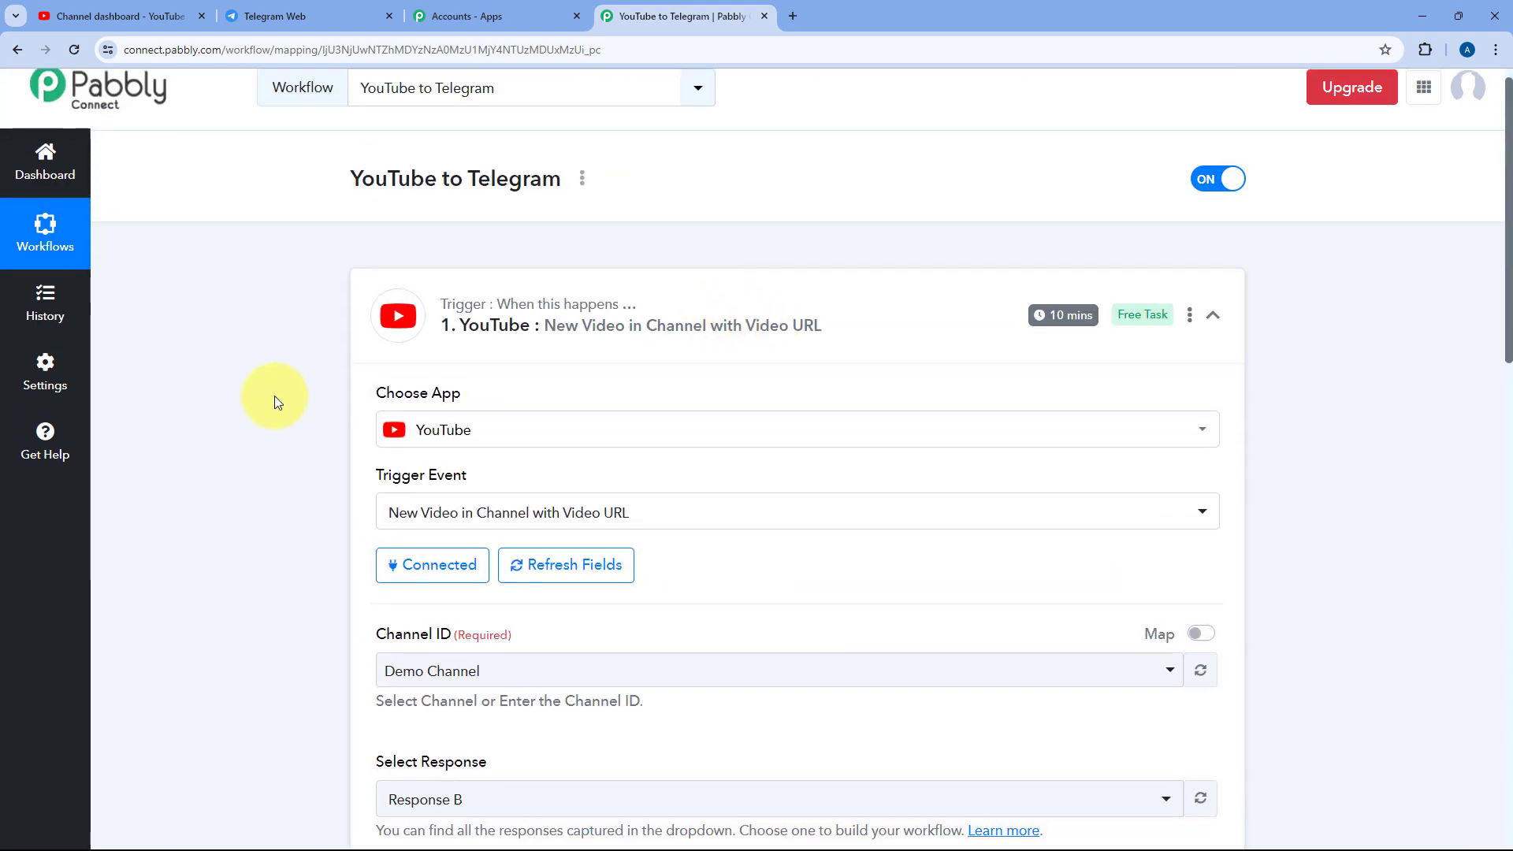
pyautogui.scroll(-10, 274, 395)
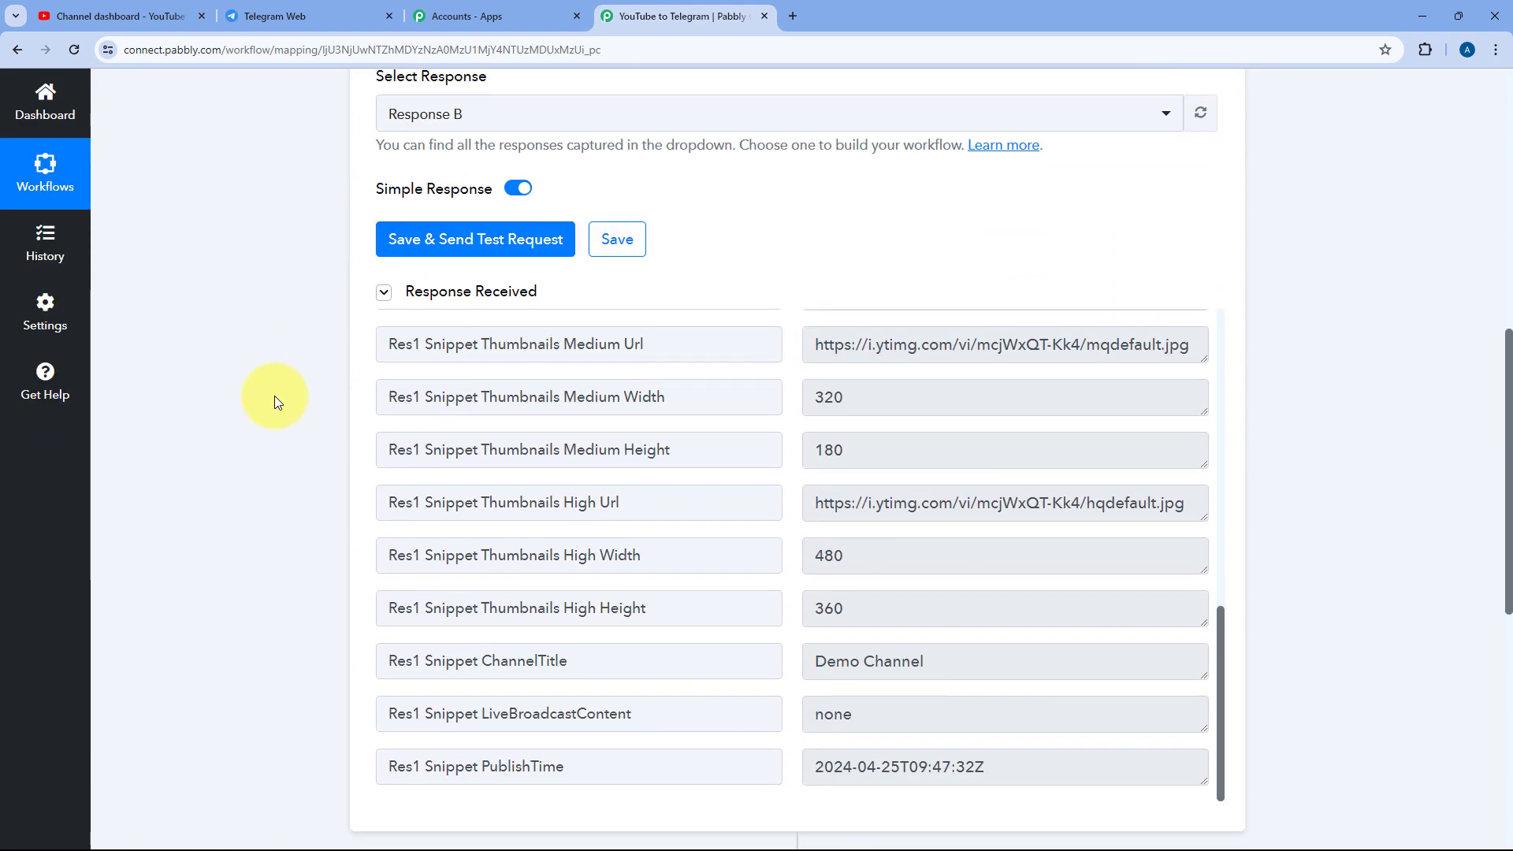
pyautogui.scroll(-3, 274, 396)
pyautogui.scroll(10, 753, 343)
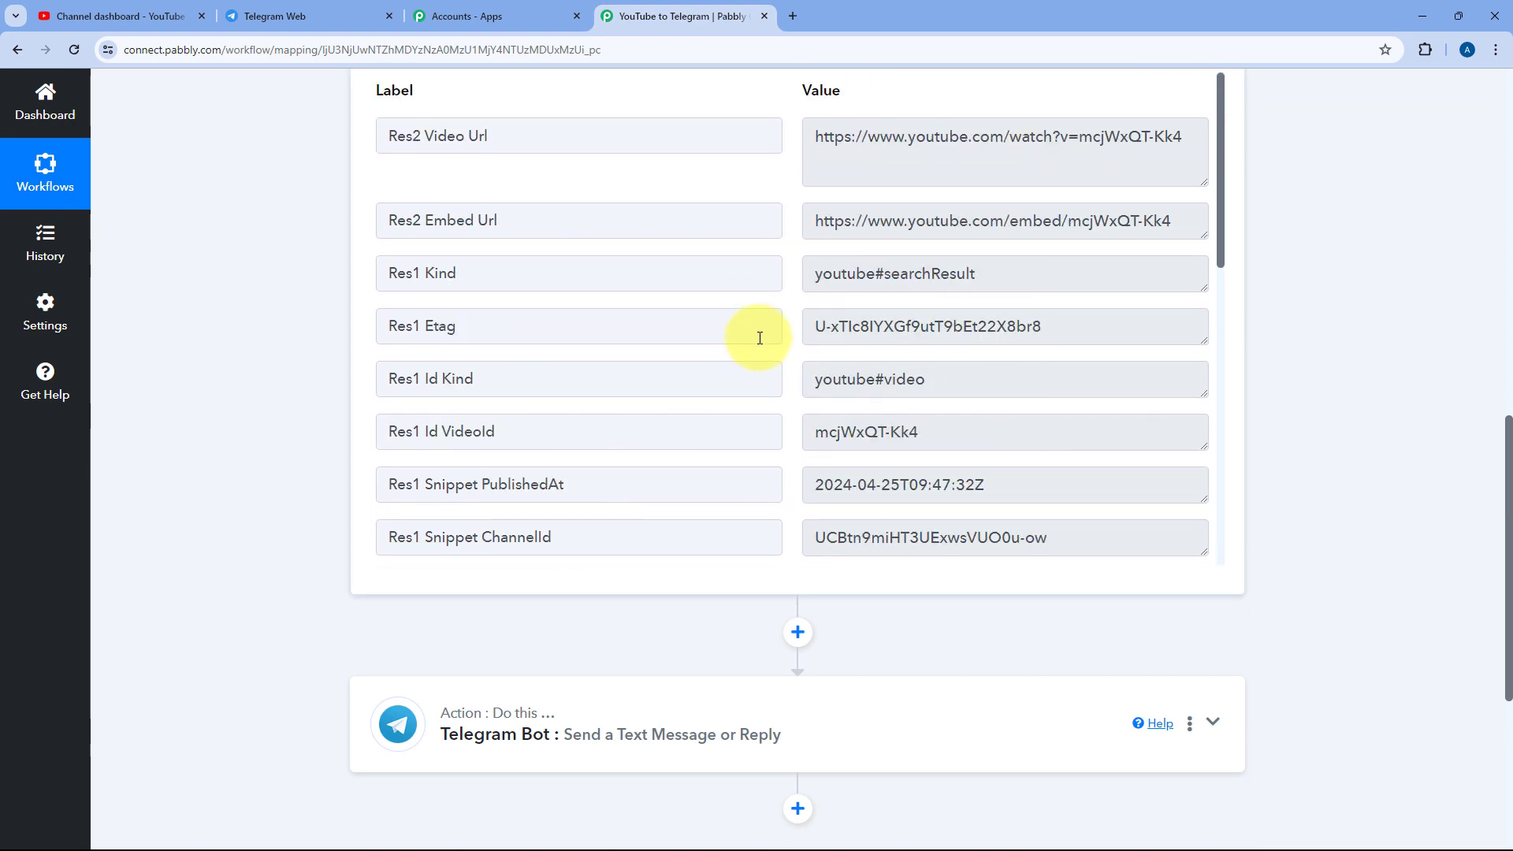
pyautogui.scroll(-3, 760, 334)
pyautogui.scroll(3, 759, 334)
pyautogui.moveTo(816, 138); pyautogui.dragTo(1158, 149)
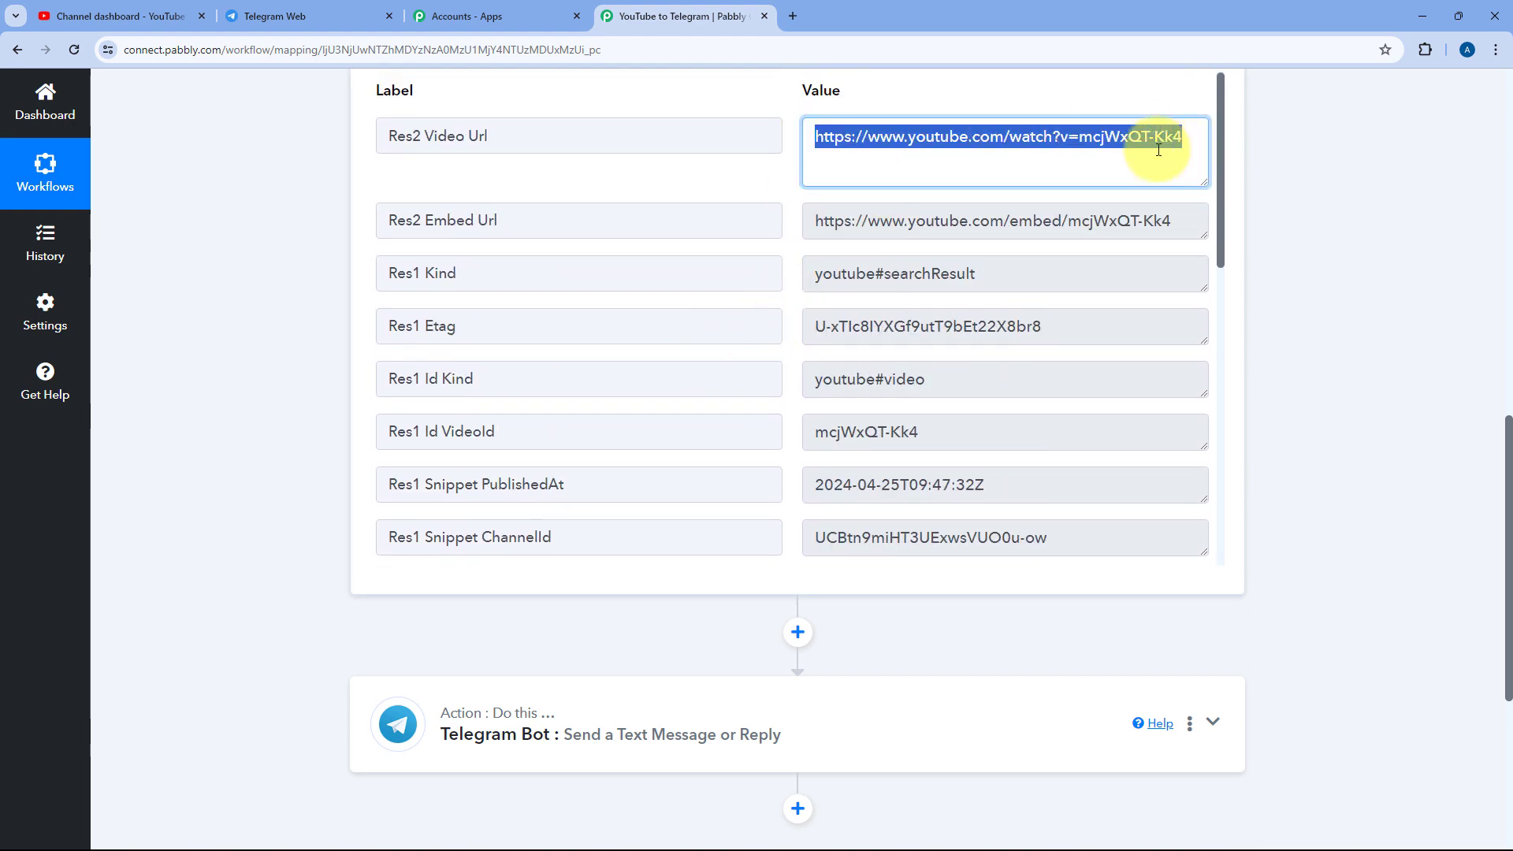
pyautogui.scroll(-4, 756, 259)
pyautogui.moveTo(1110, 276); pyautogui.dragTo(792, 279)
pyautogui.moveTo(1064, 328); pyautogui.dragTo(783, 297)
pyautogui.click(792, 296)
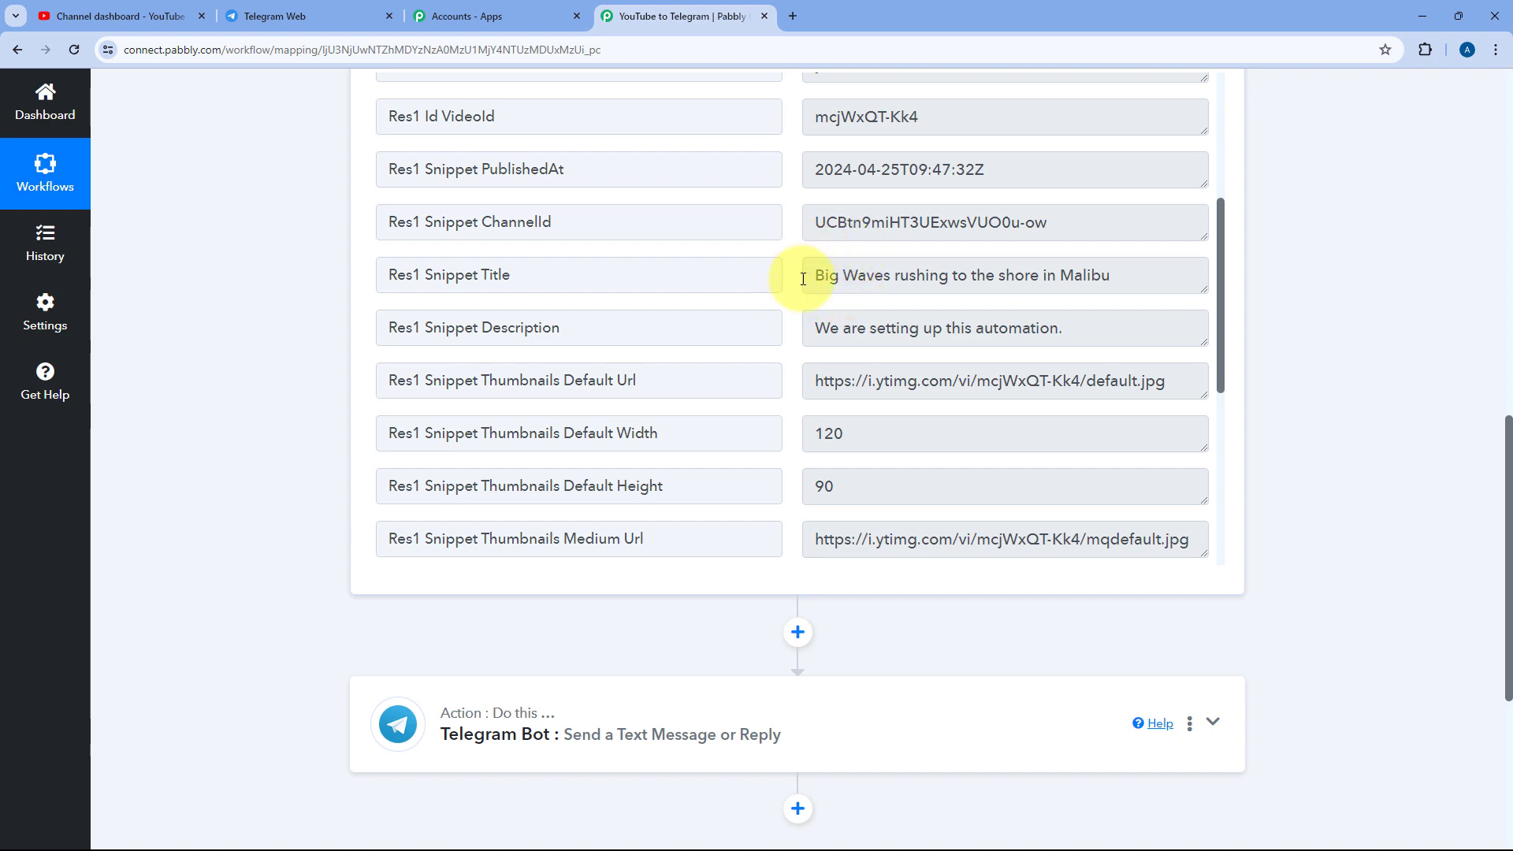
pyautogui.scroll(-4, 266, 443)
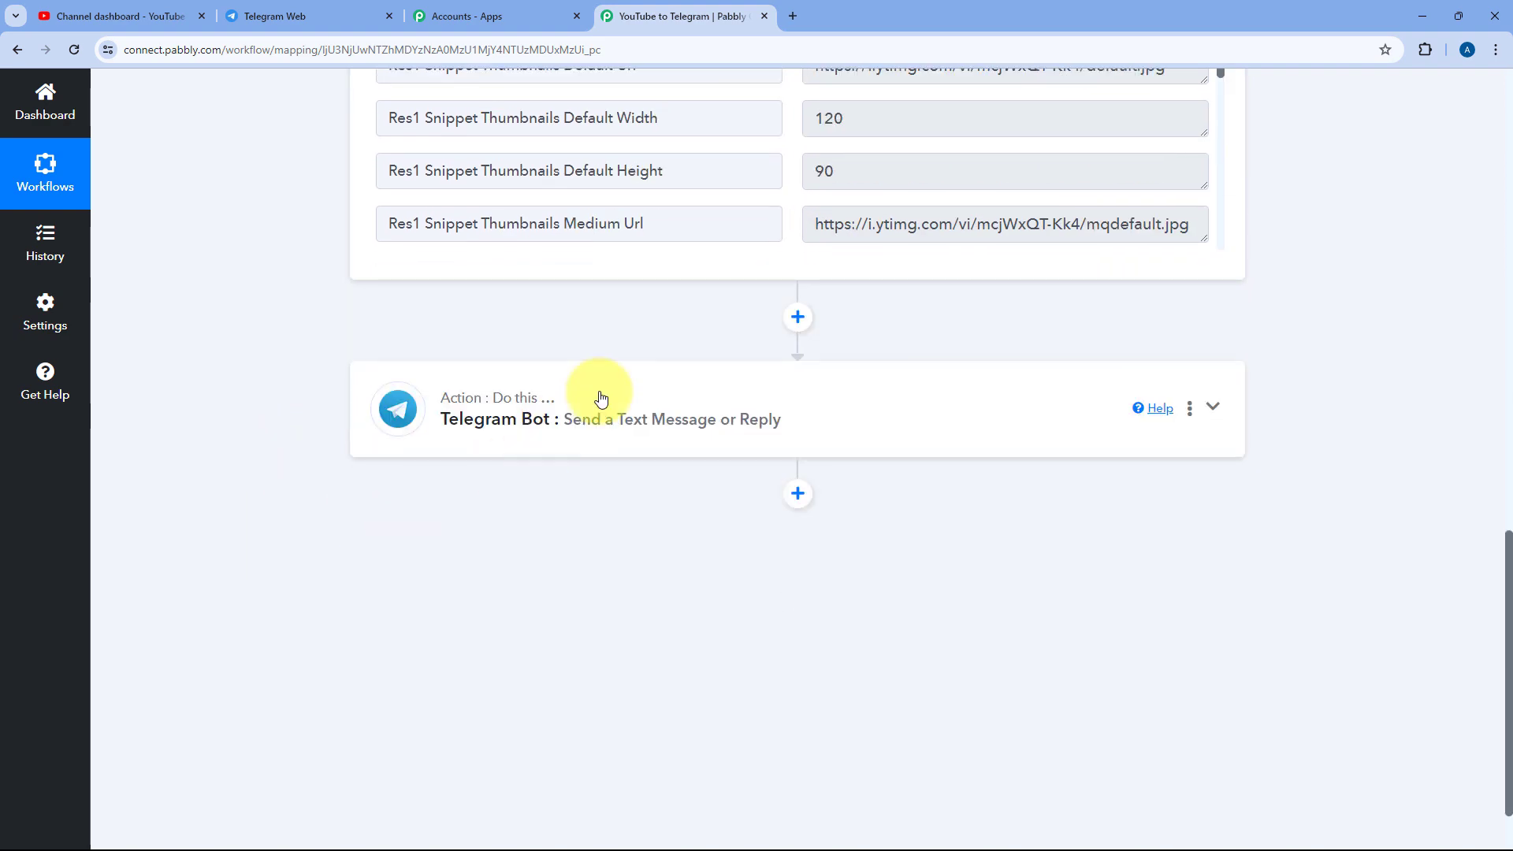
# - Reopen the Telegram Bot action and map the YouTube step's Res1 Snippet Title after "Title:" in the Text Message
pyautogui.click(600, 398)
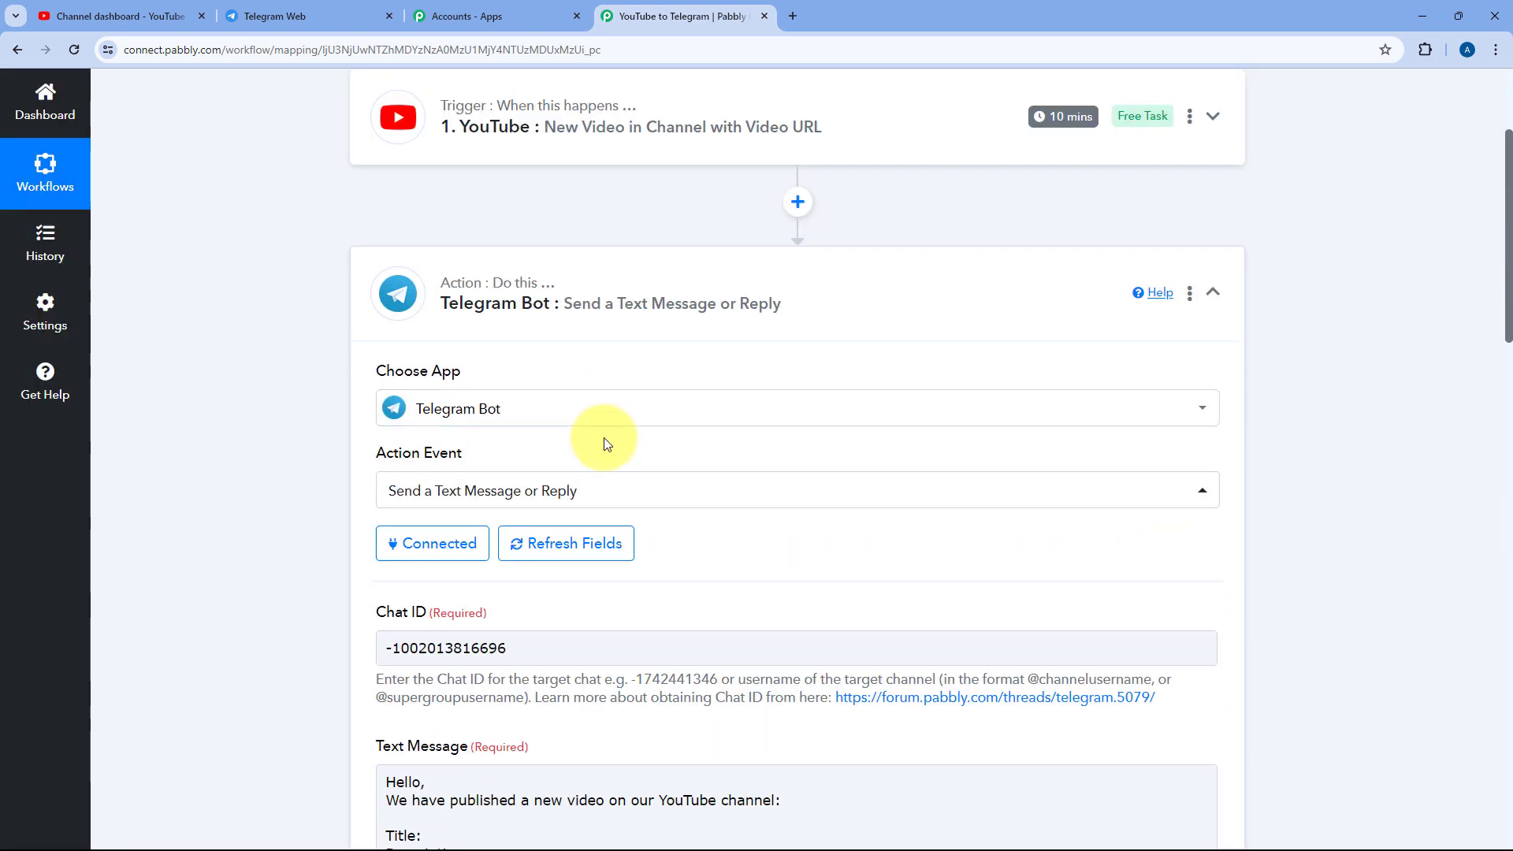
pyautogui.scroll(-7, 607, 443)
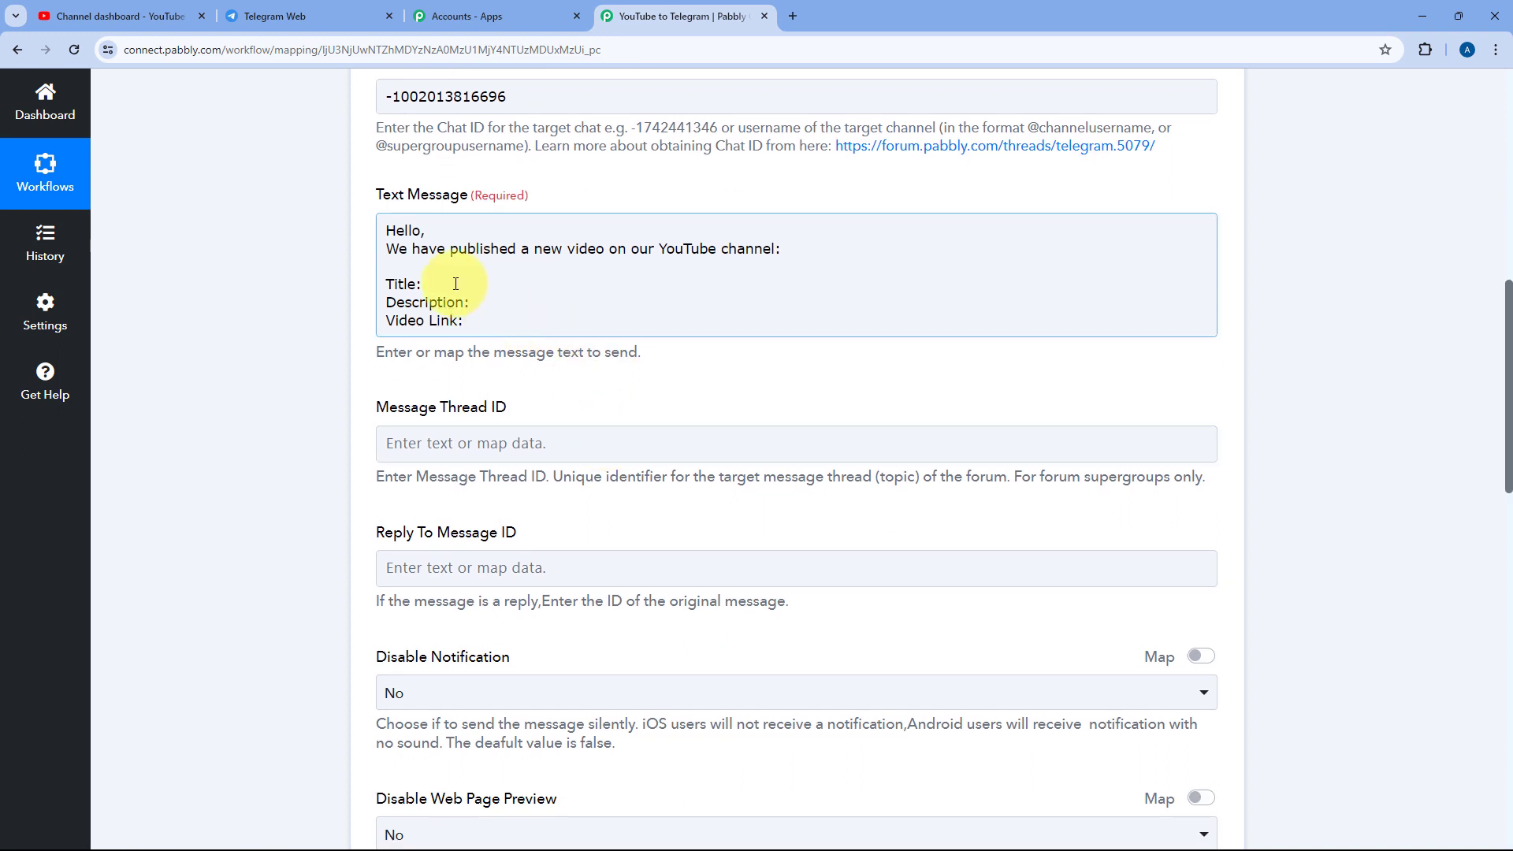
pyautogui.click(456, 283)
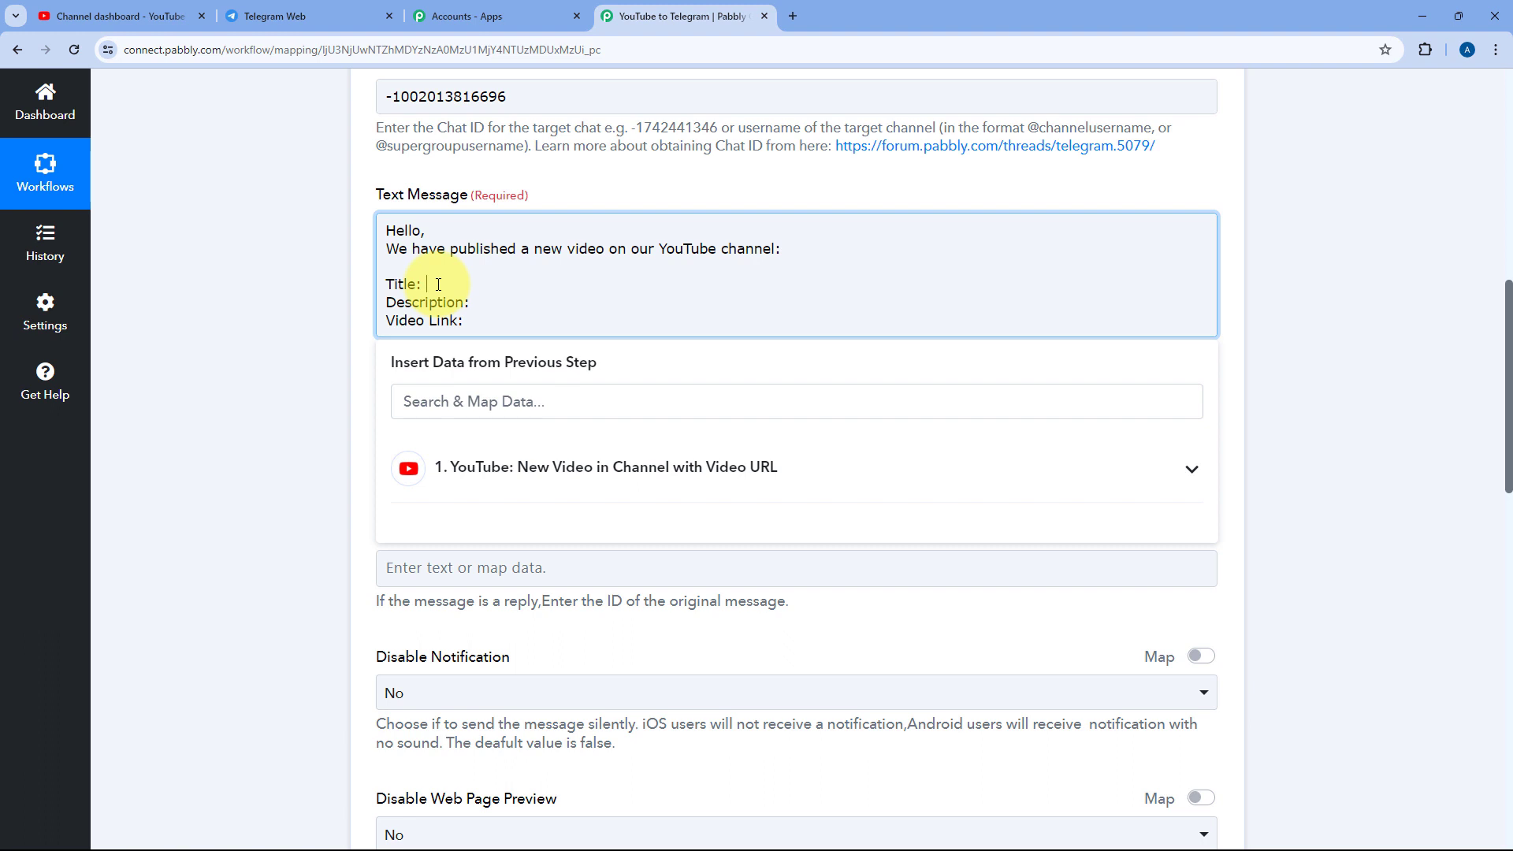
pyautogui.click(645, 481)
pyautogui.scroll(-4, 591, 473)
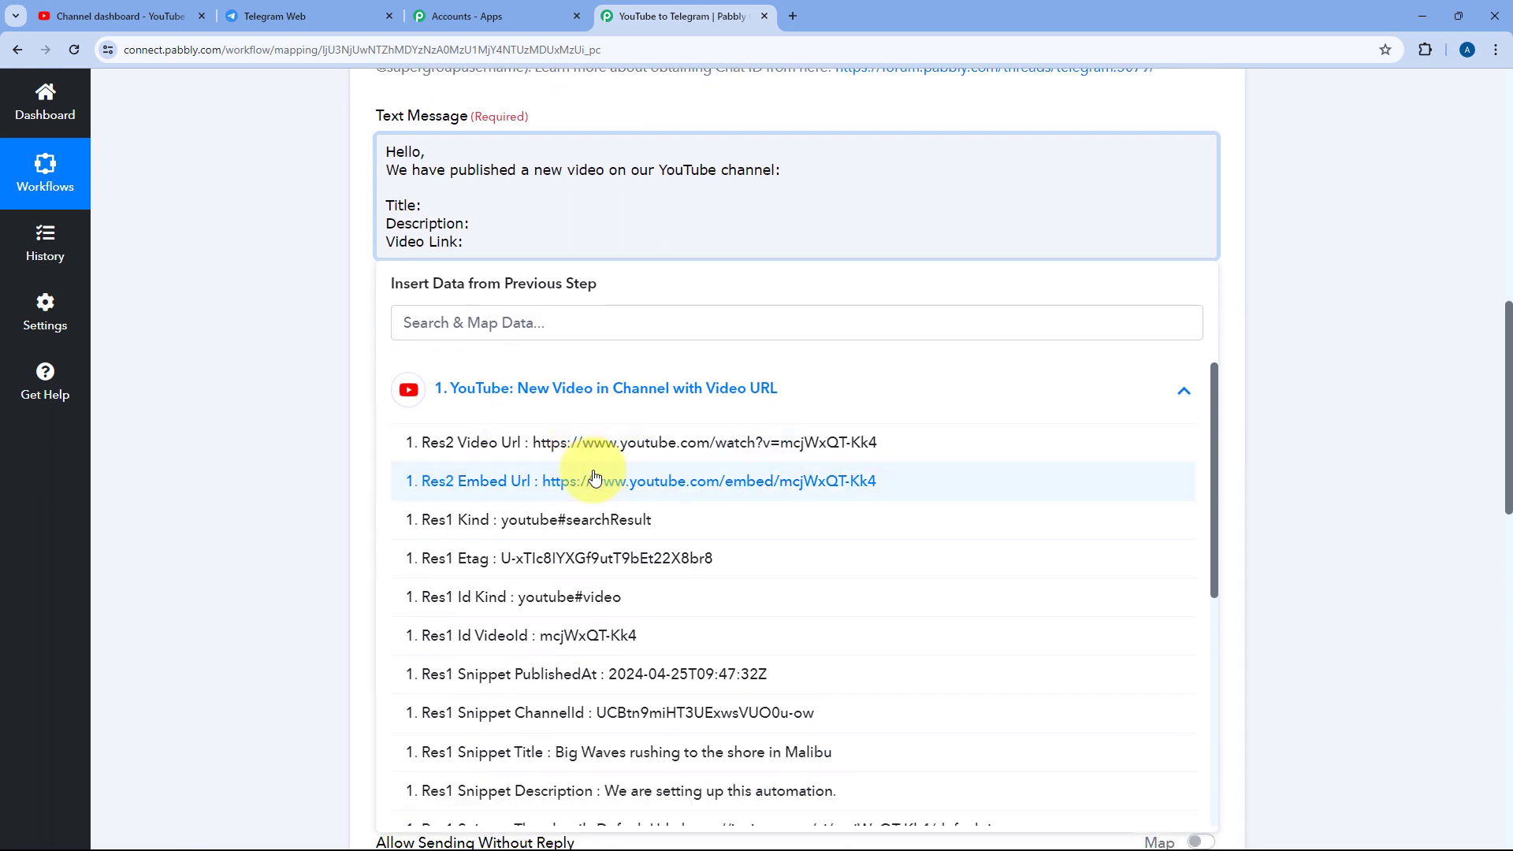
pyautogui.scroll(-1, 598, 487)
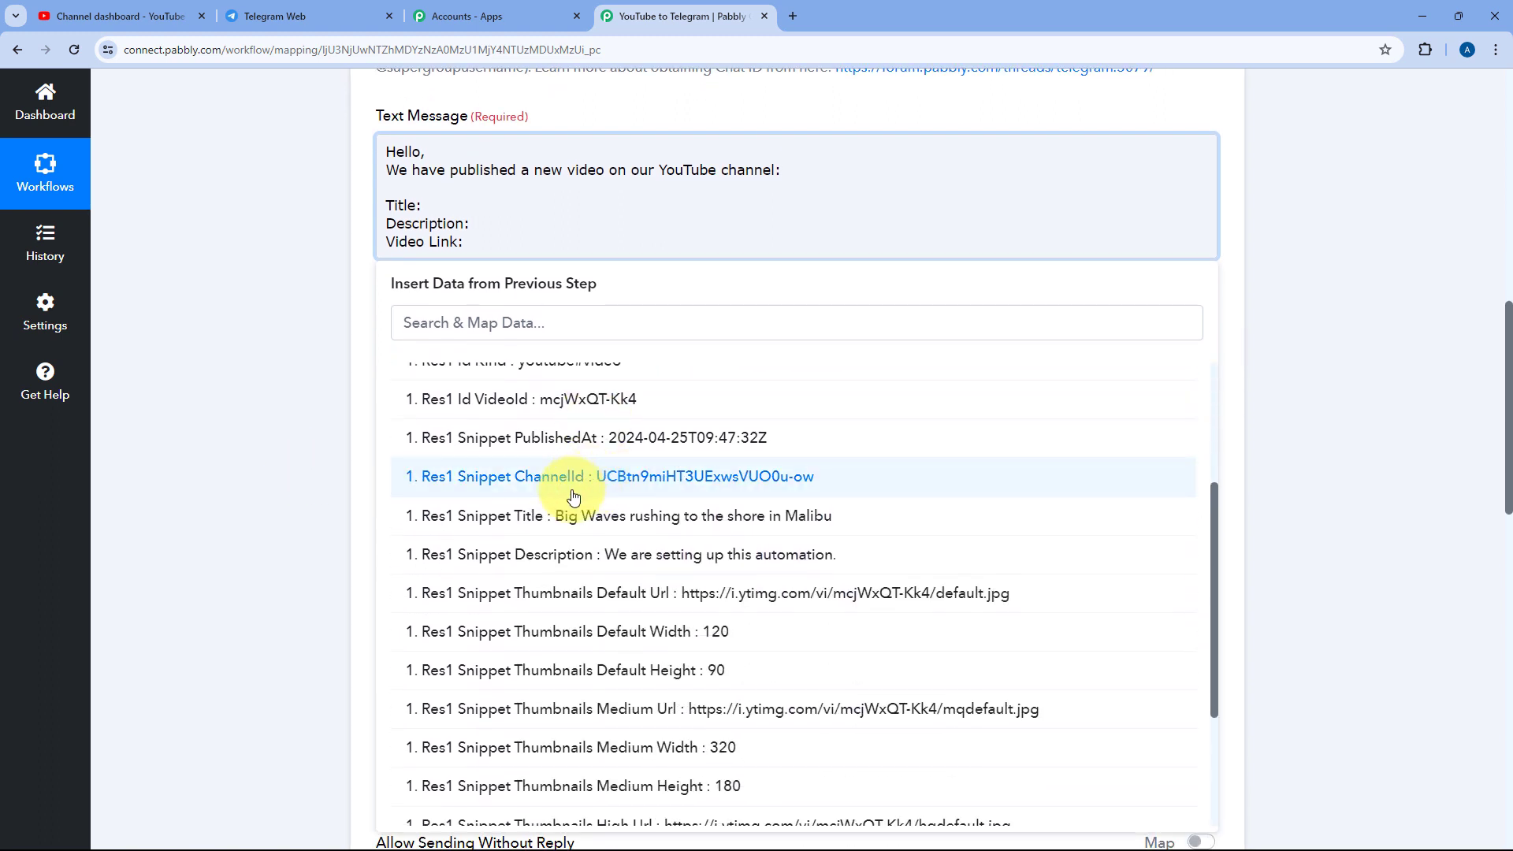
pyautogui.click(536, 517)
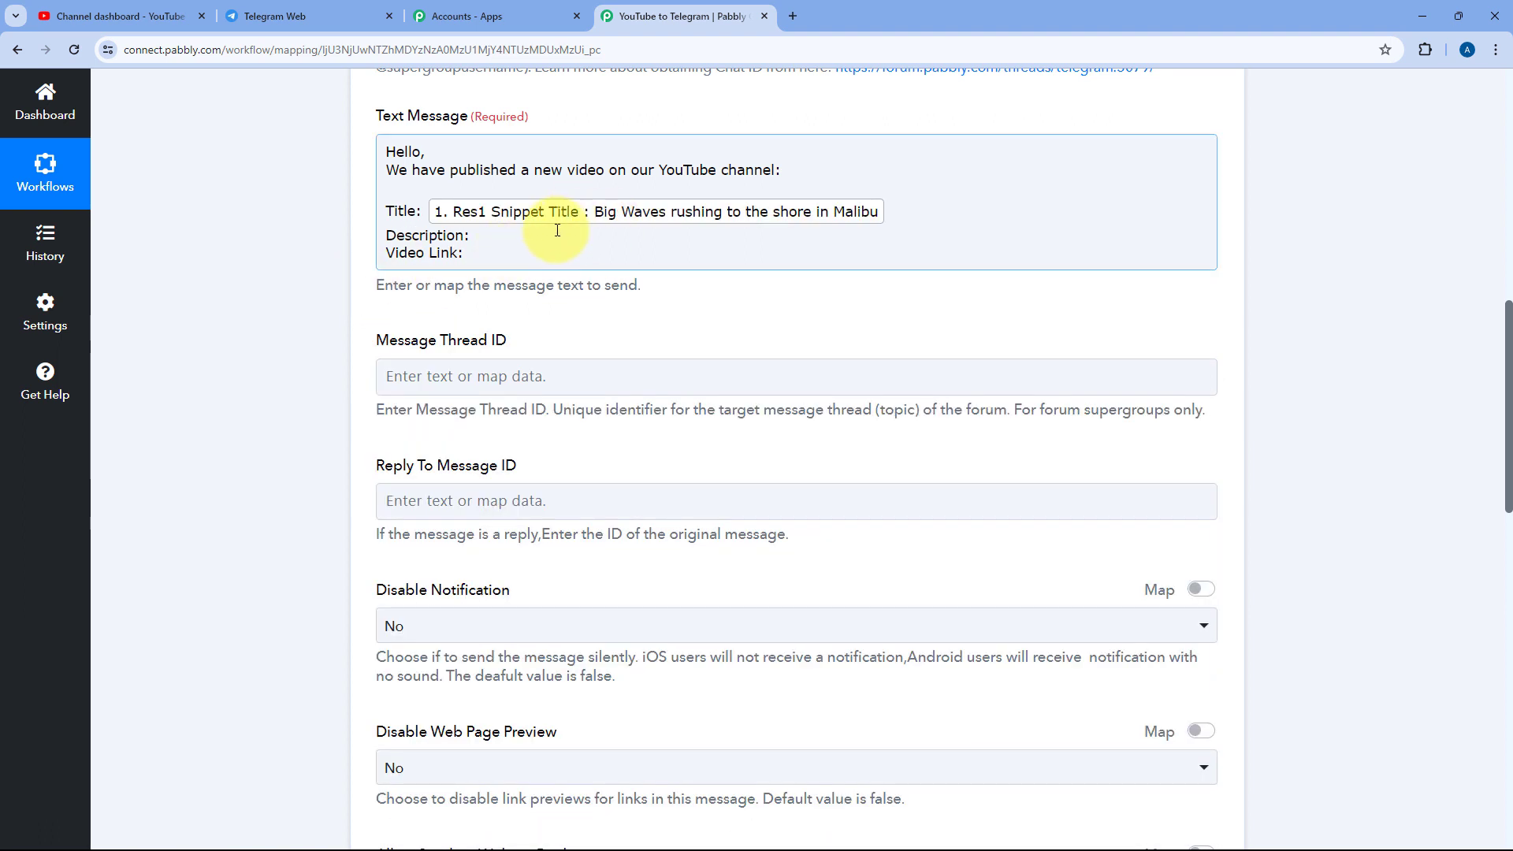
# - Map the YouTube step's Res1 Snippet Description after "Description:" in the Text Message
pyautogui.click(550, 238)
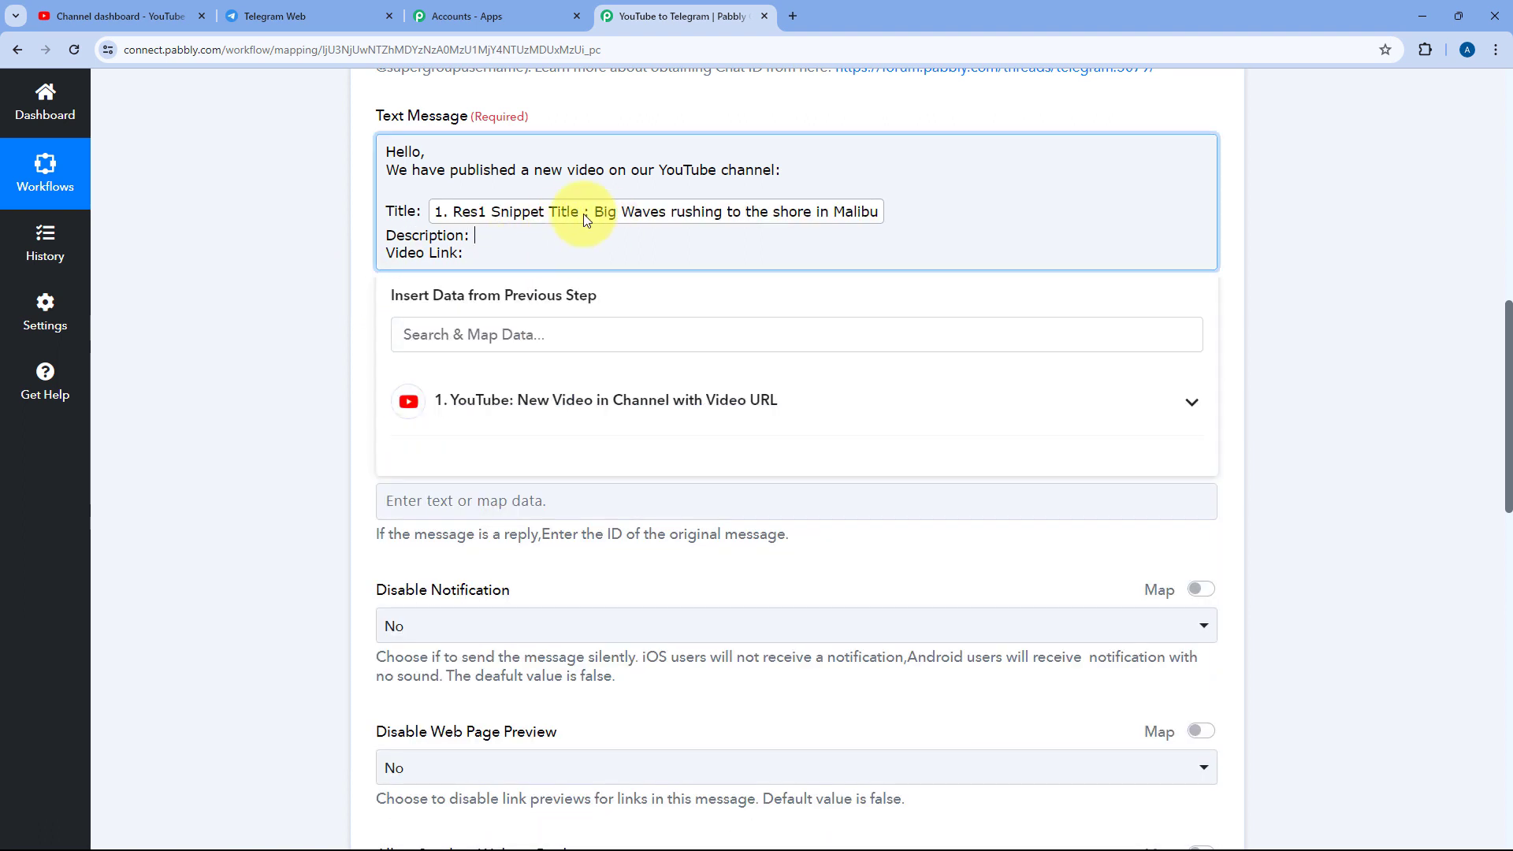
pyautogui.click(523, 403)
pyautogui.scroll(-3, 573, 560)
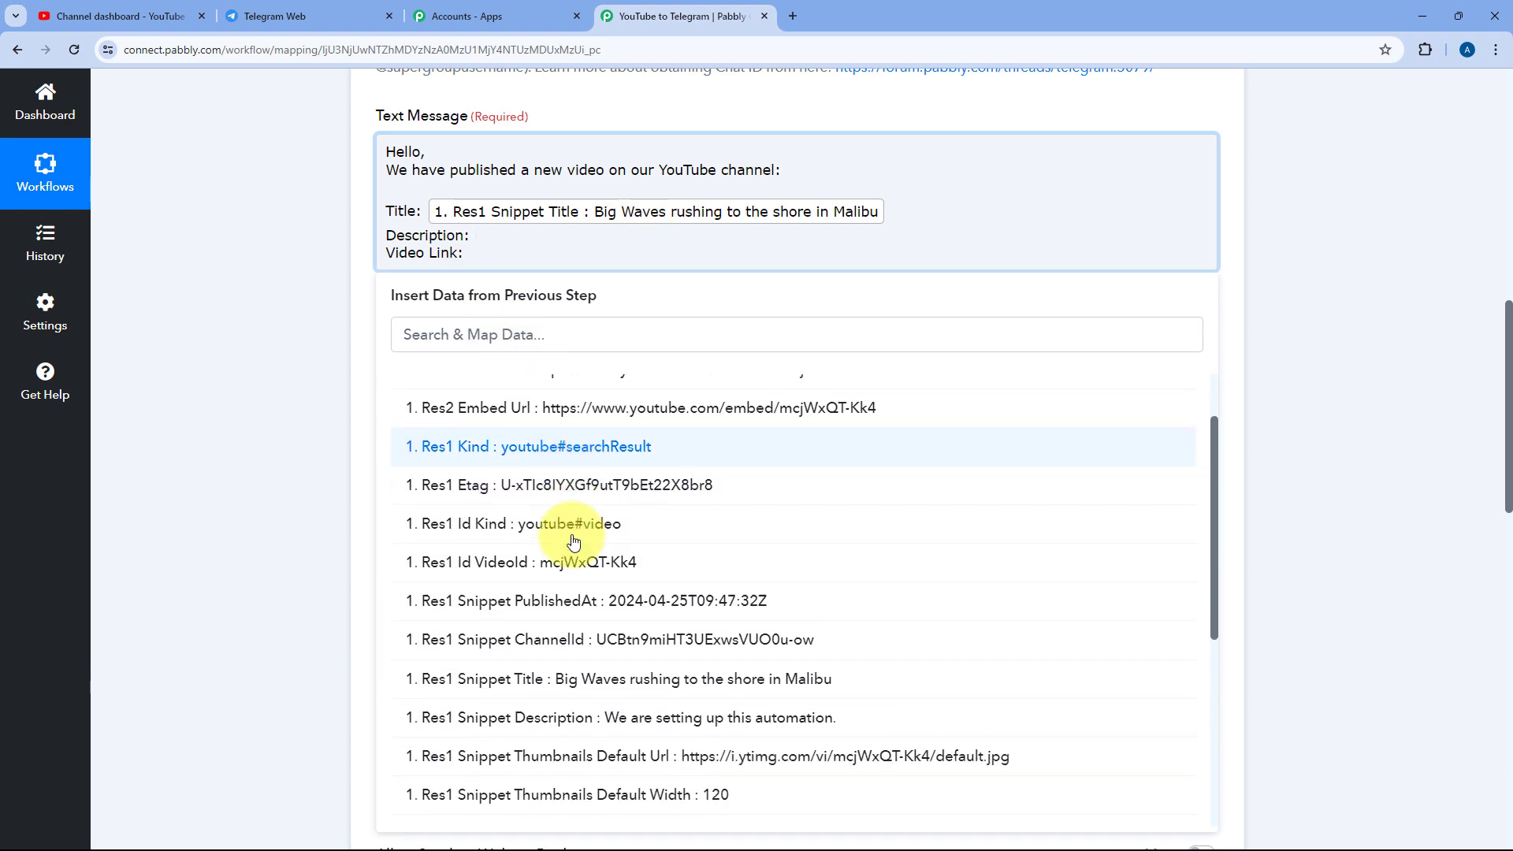
pyautogui.click(567, 566)
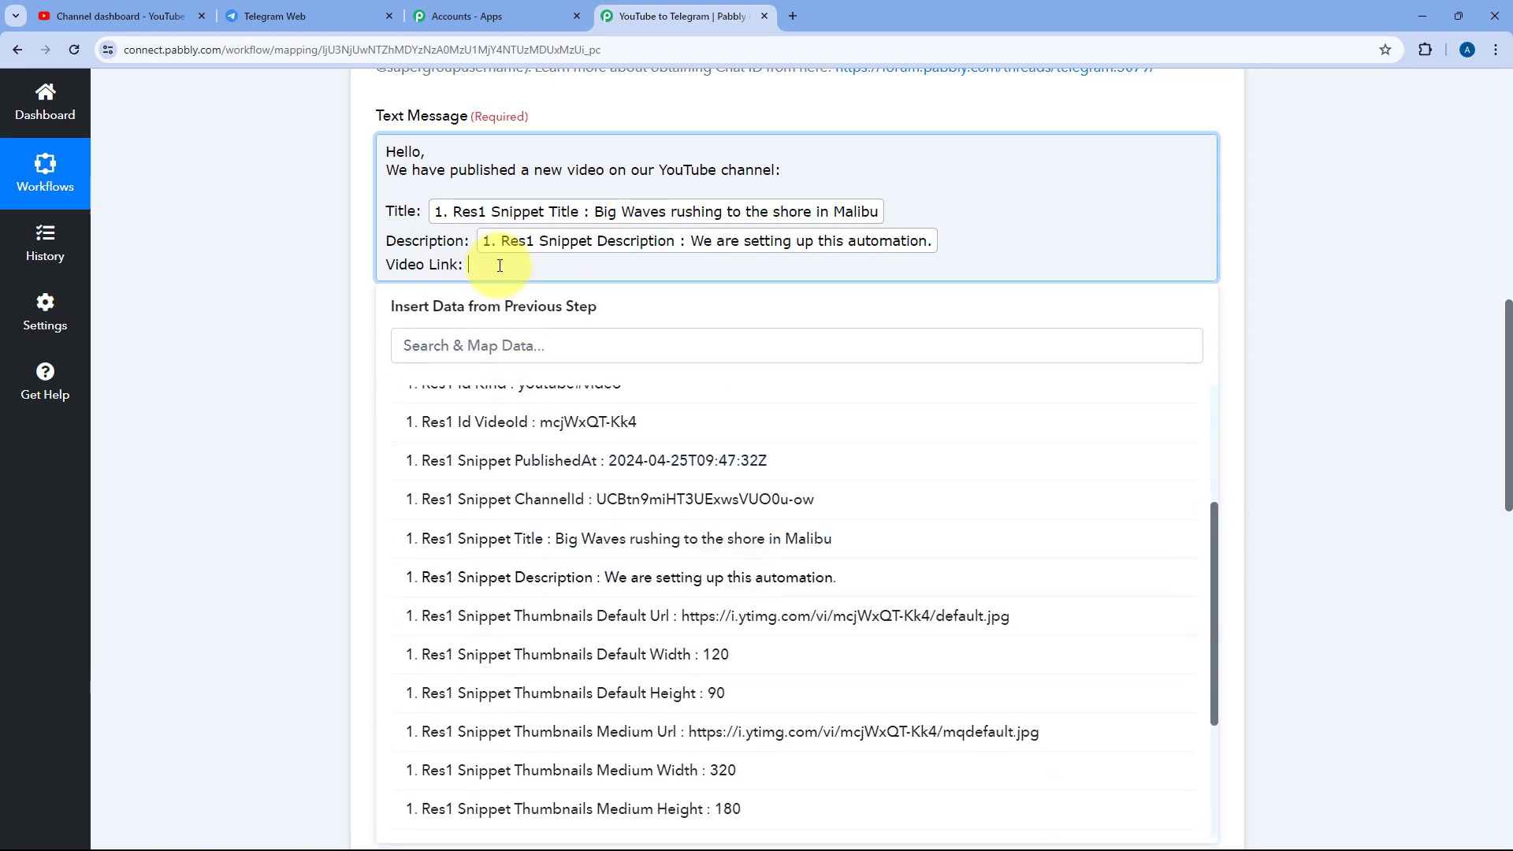
# - Map the YouTube step's Res2 Video Url after "Video Link:" in the Text Message and close the data list
pyautogui.click(504, 264)
pyautogui.click(508, 404)
pyautogui.click(536, 466)
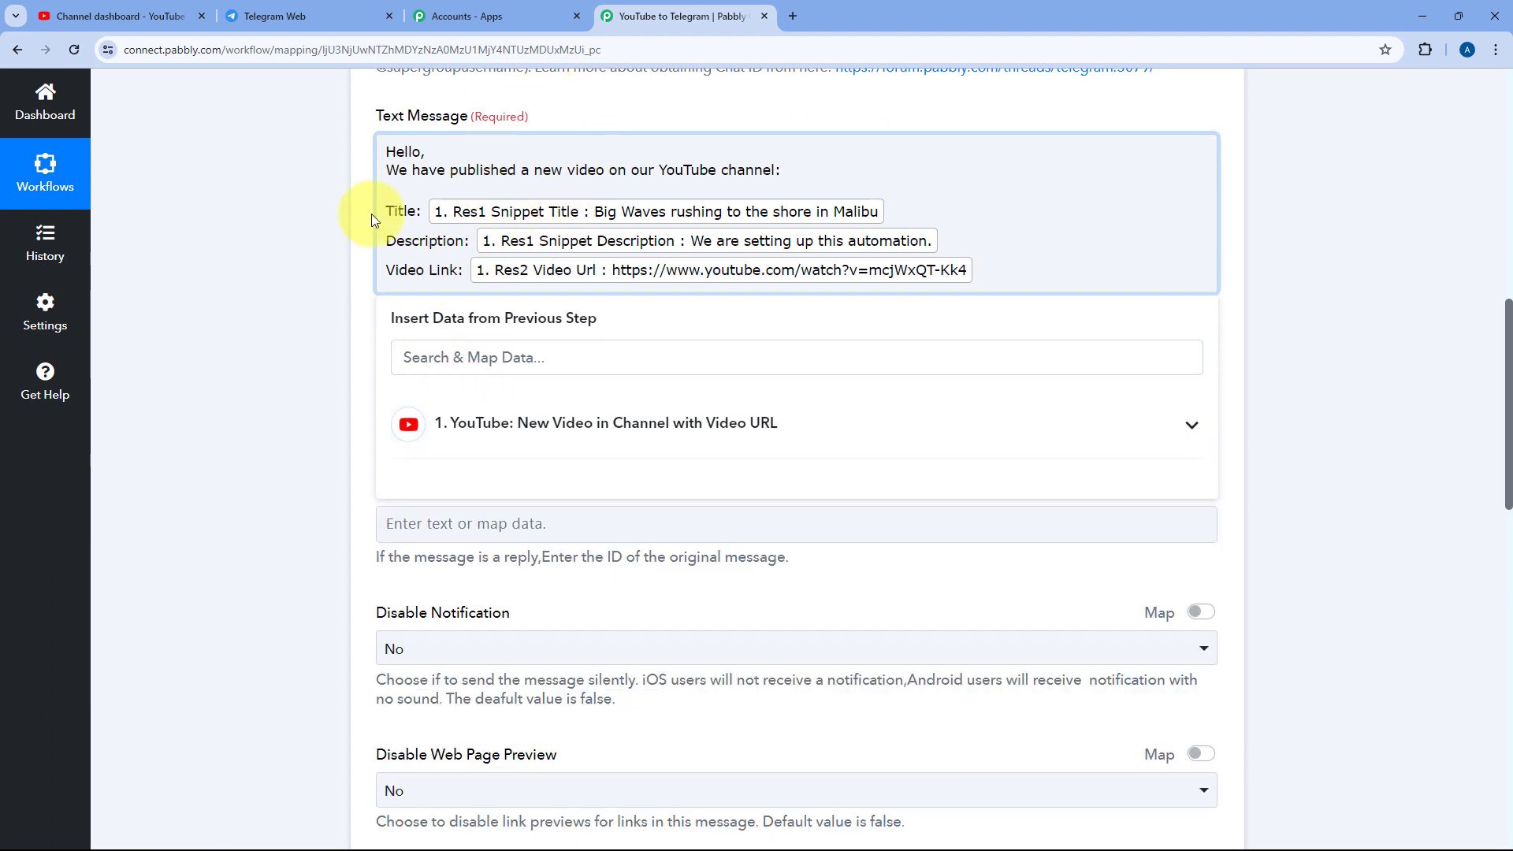
pyautogui.click(583, 93)
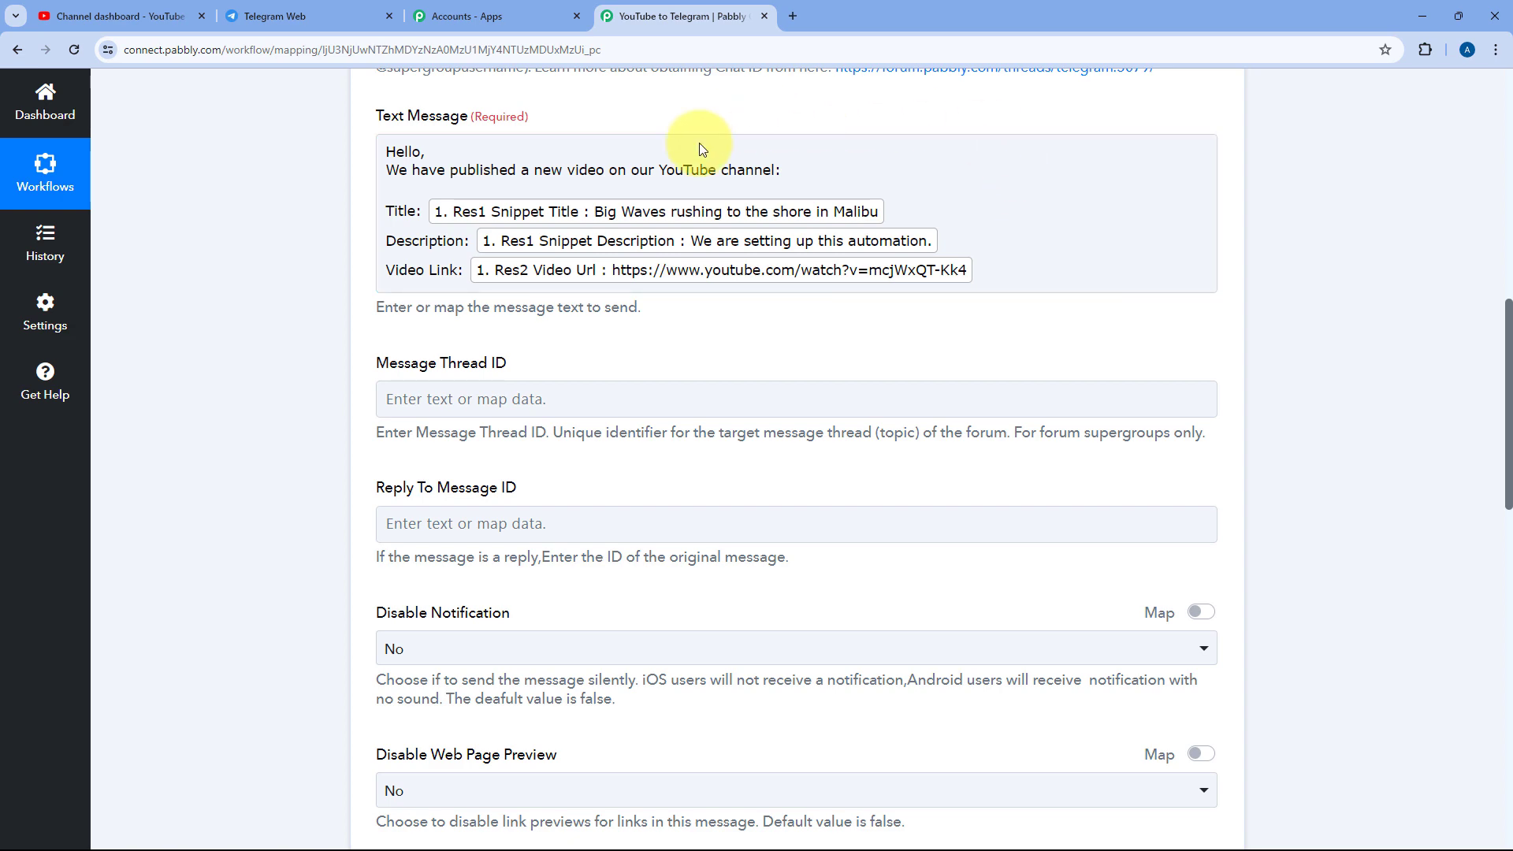
# - Check the published video's details in YouTube Studio, then return to Pabbly Connect and review the mapped Text Message
pyautogui.click(118, 16)
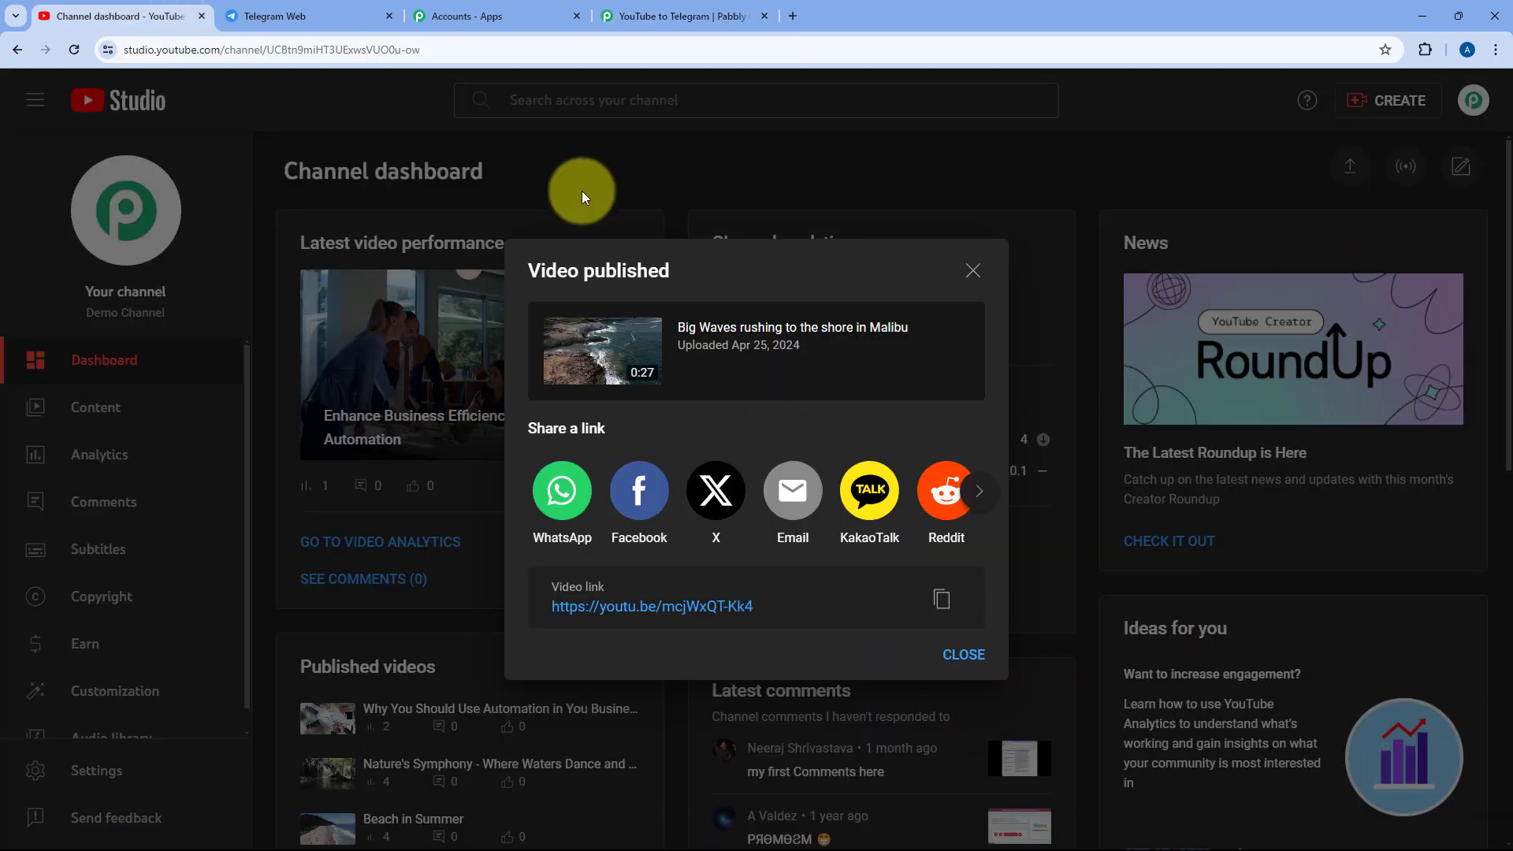
pyautogui.click(682, 16)
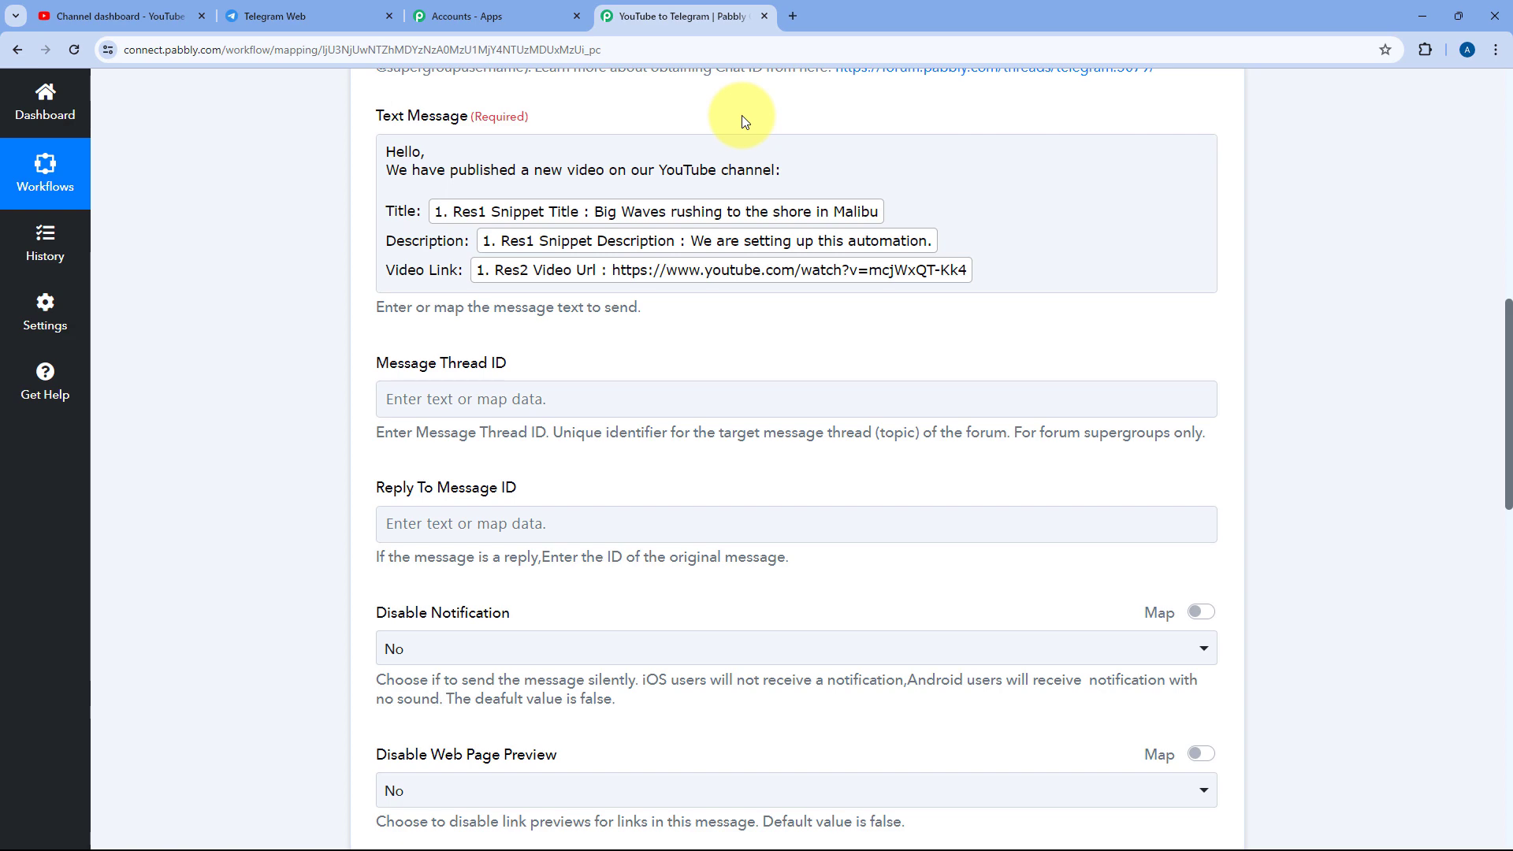
pyautogui.scroll(-2, 333, 268)
pyautogui.scroll(1, 370, 228)
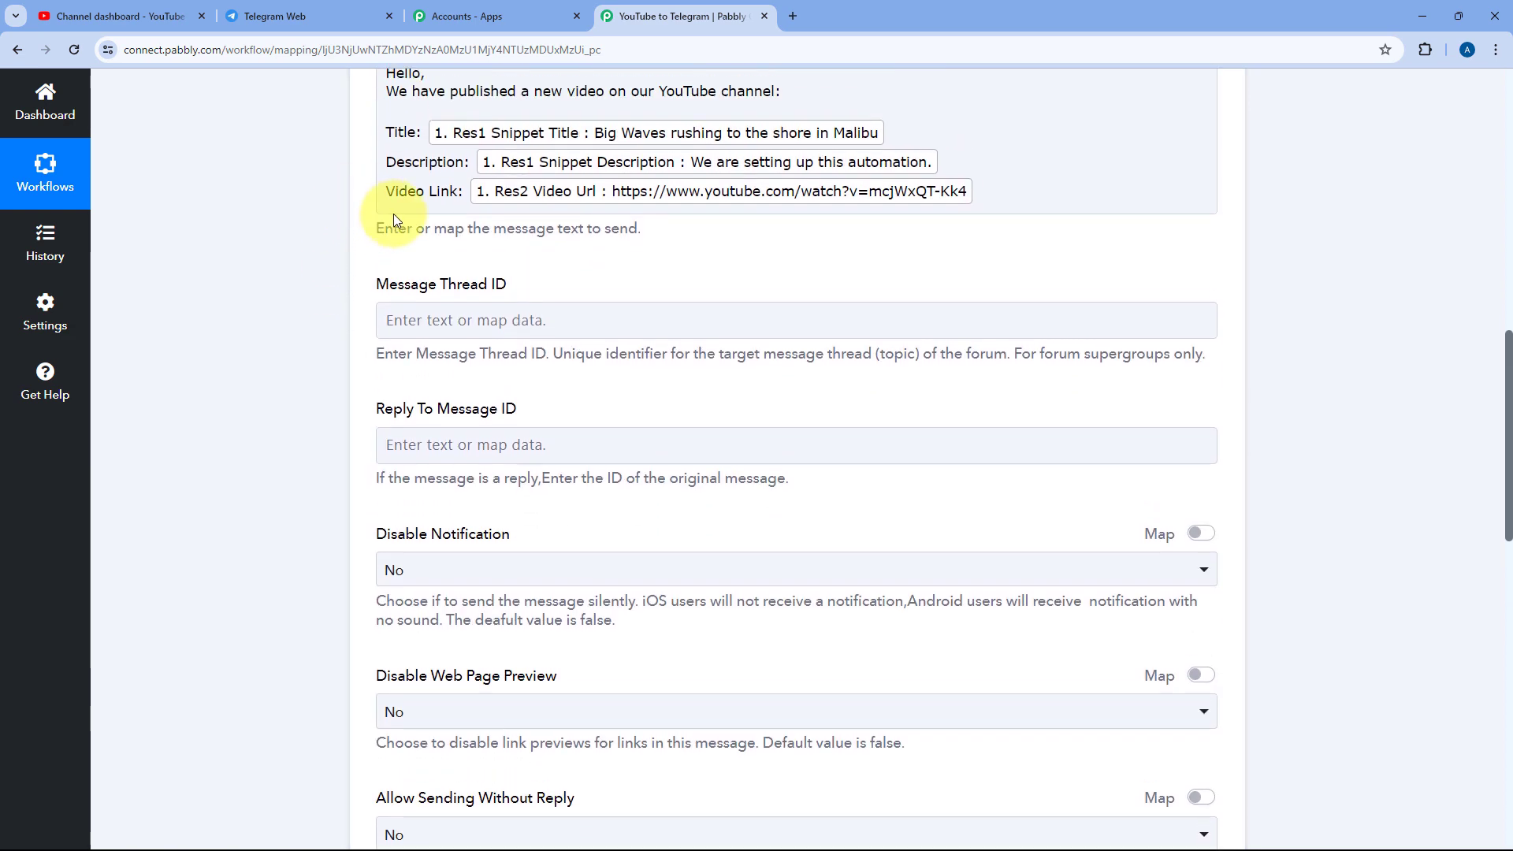
# - Review the Telegram Bot action's optional message settings and examine the choices for Disable Notification
pyautogui.scroll(-2, 374, 238)
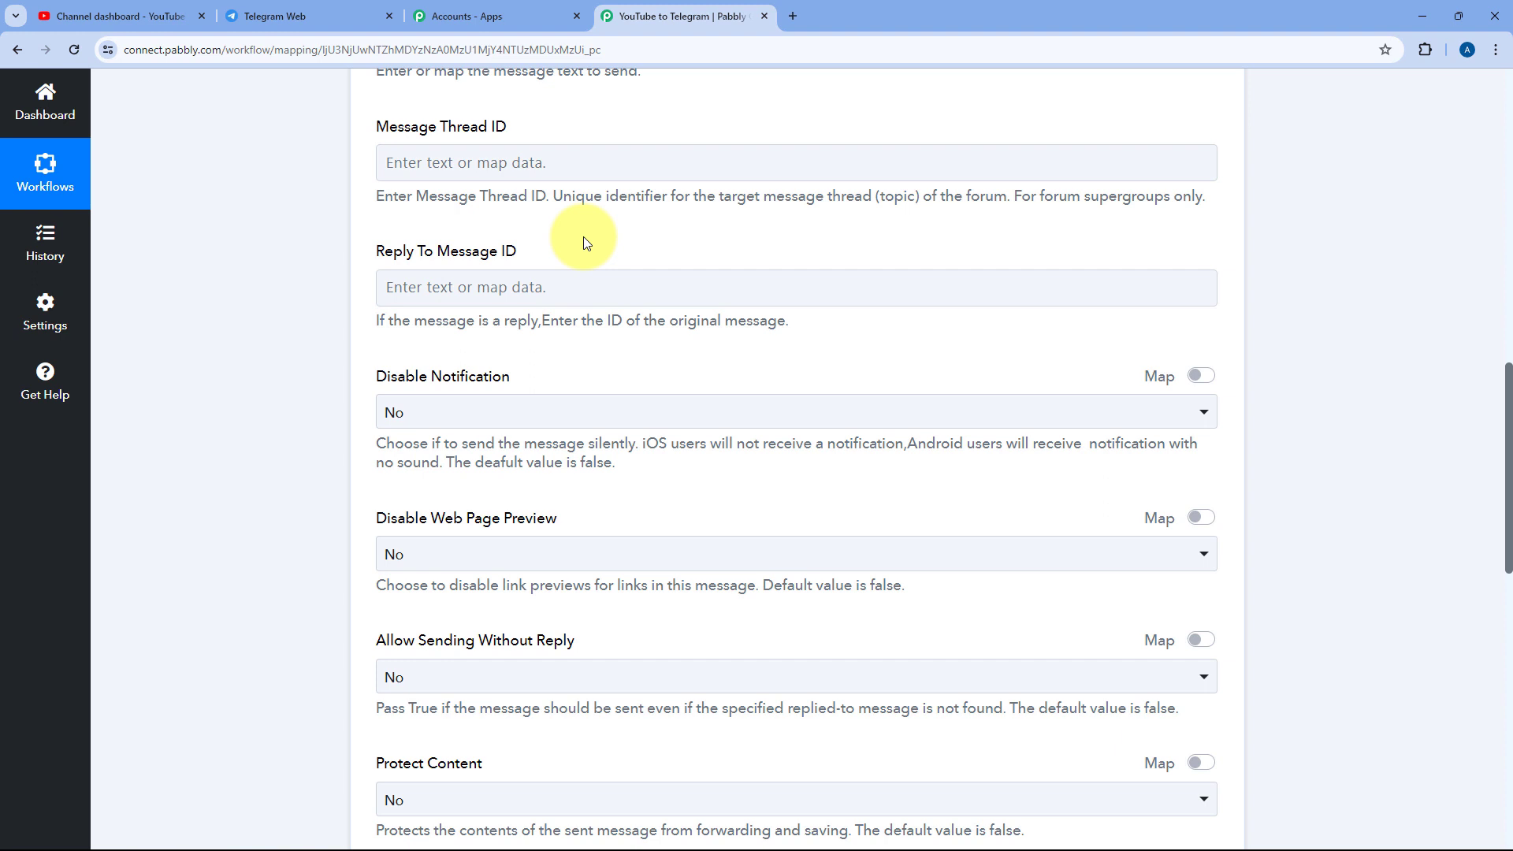
pyautogui.scroll(-2, 605, 248)
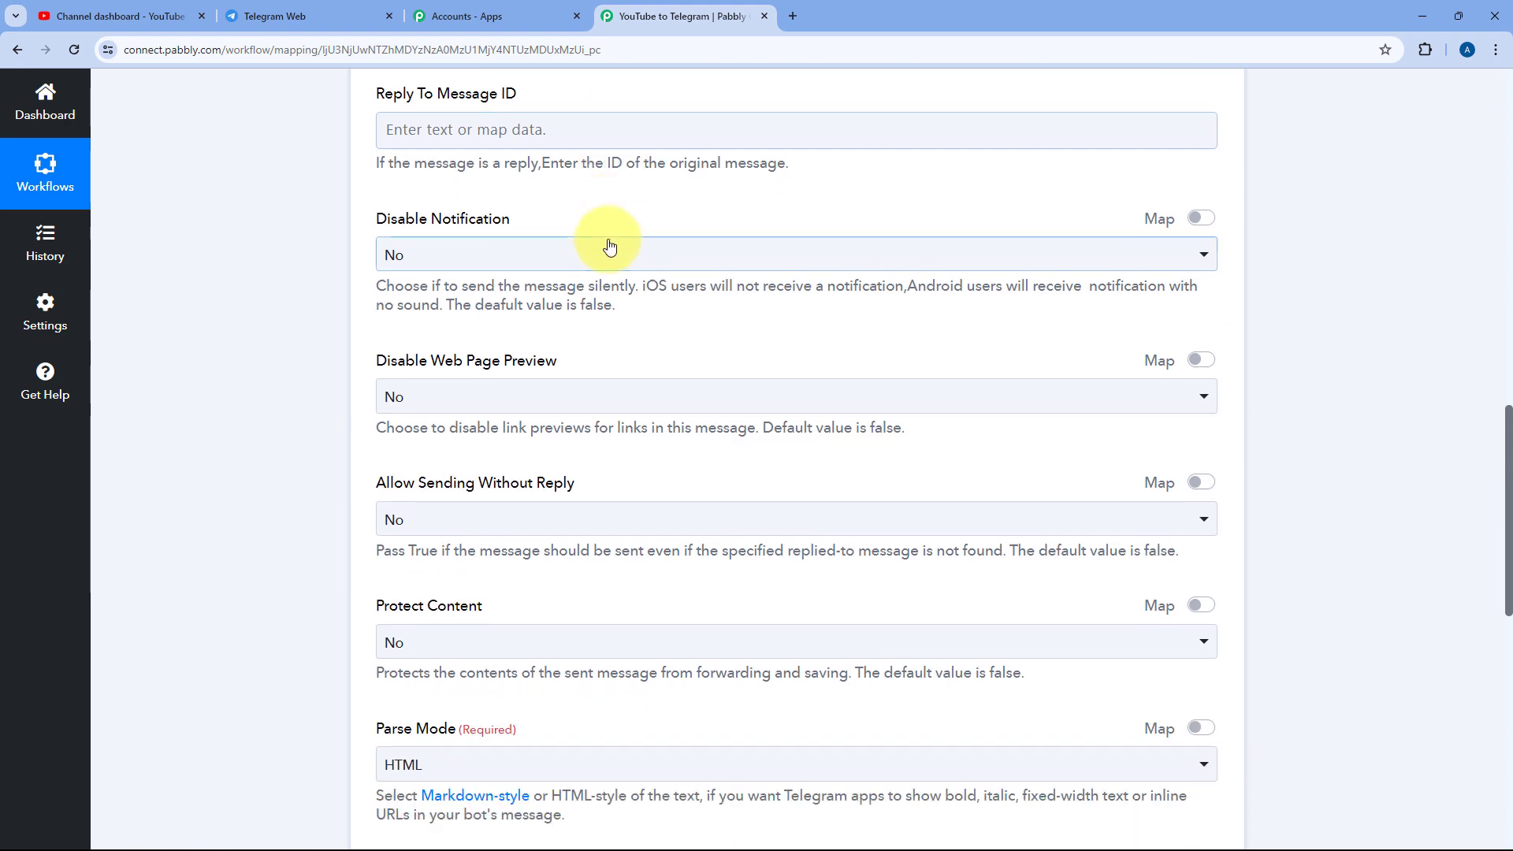
pyautogui.scroll(-3, 378, 189)
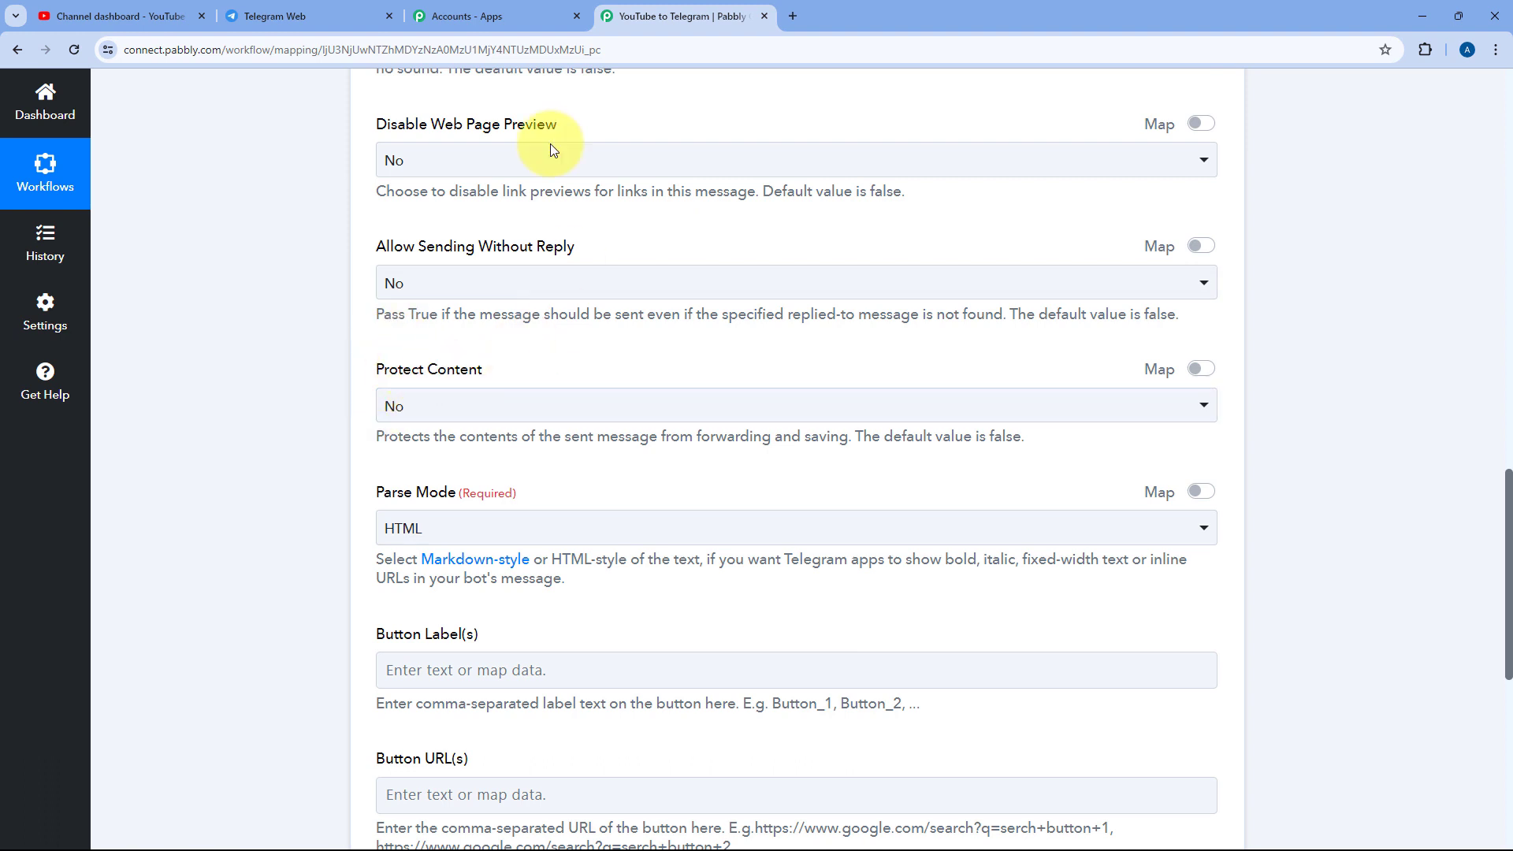
pyautogui.scroll(2, 476, 182)
pyautogui.click(500, 177)
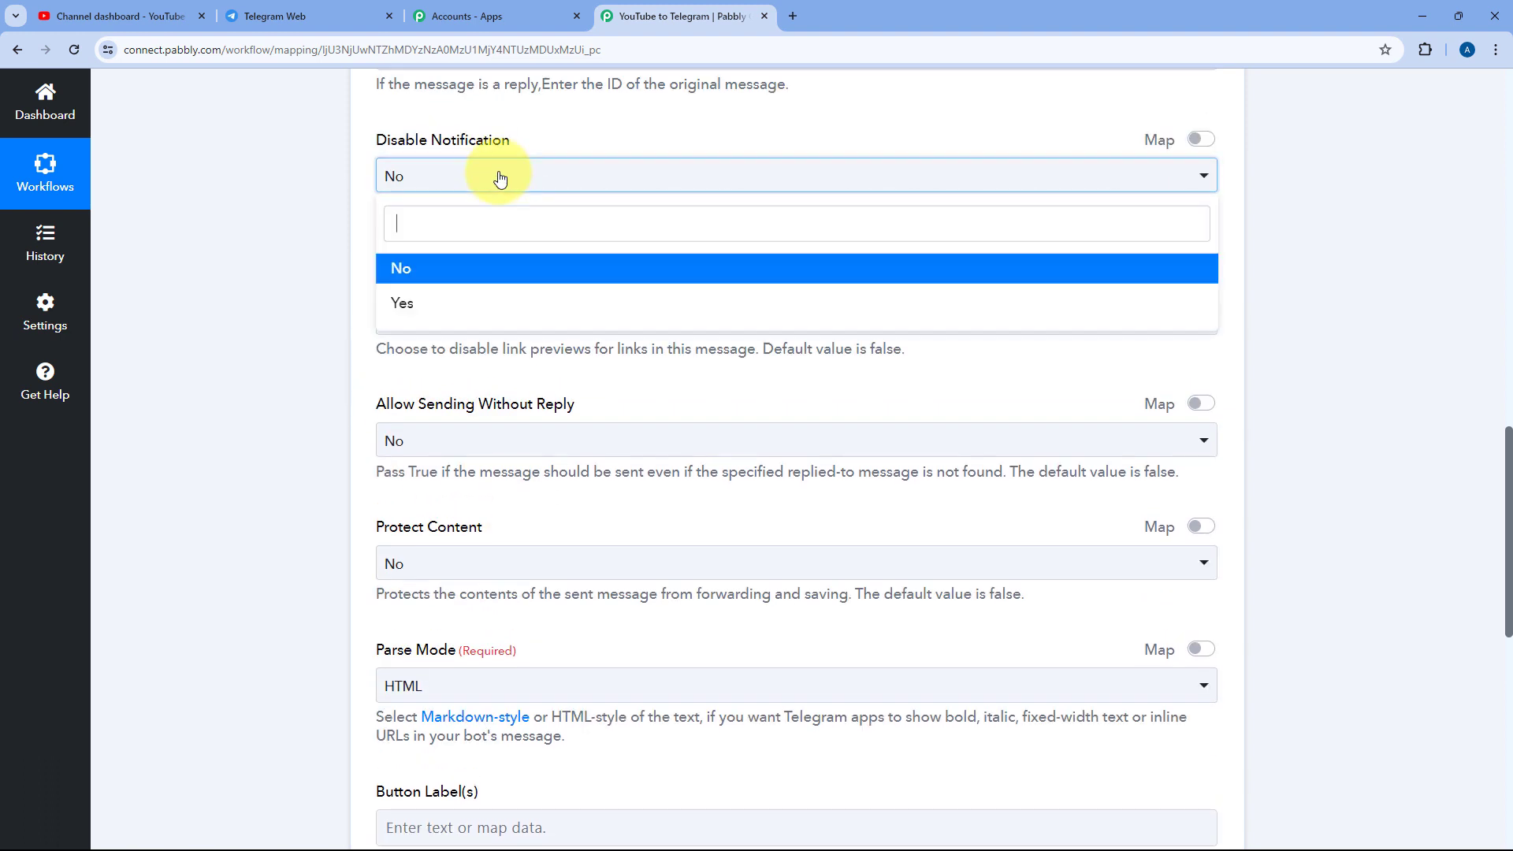
pyautogui.click(365, 172)
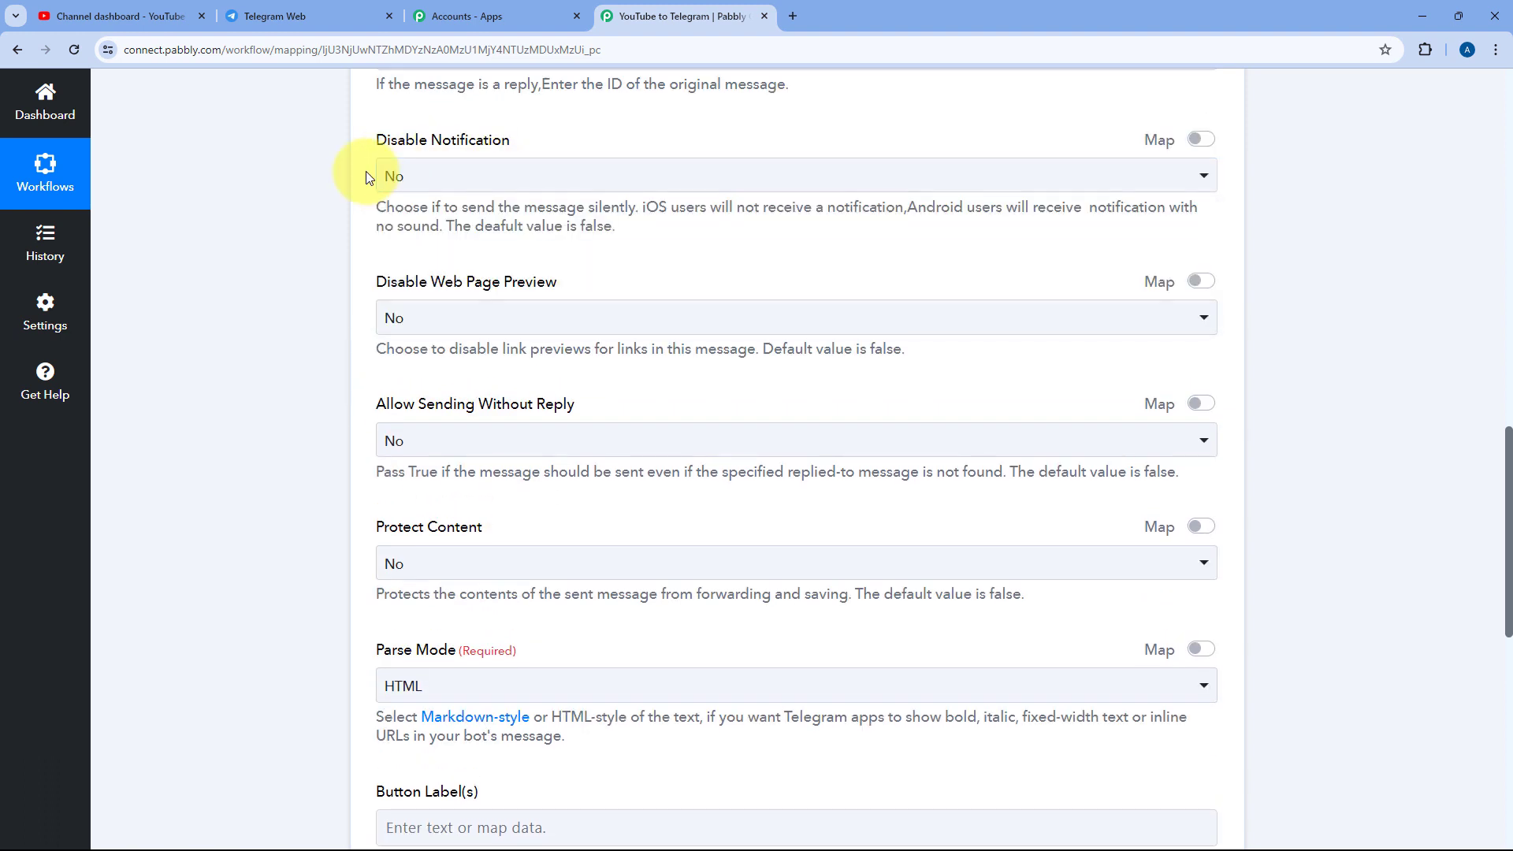
# - Select HTML as the Parse Mode of the Telegram message
pyautogui.scroll(-6, 366, 177)
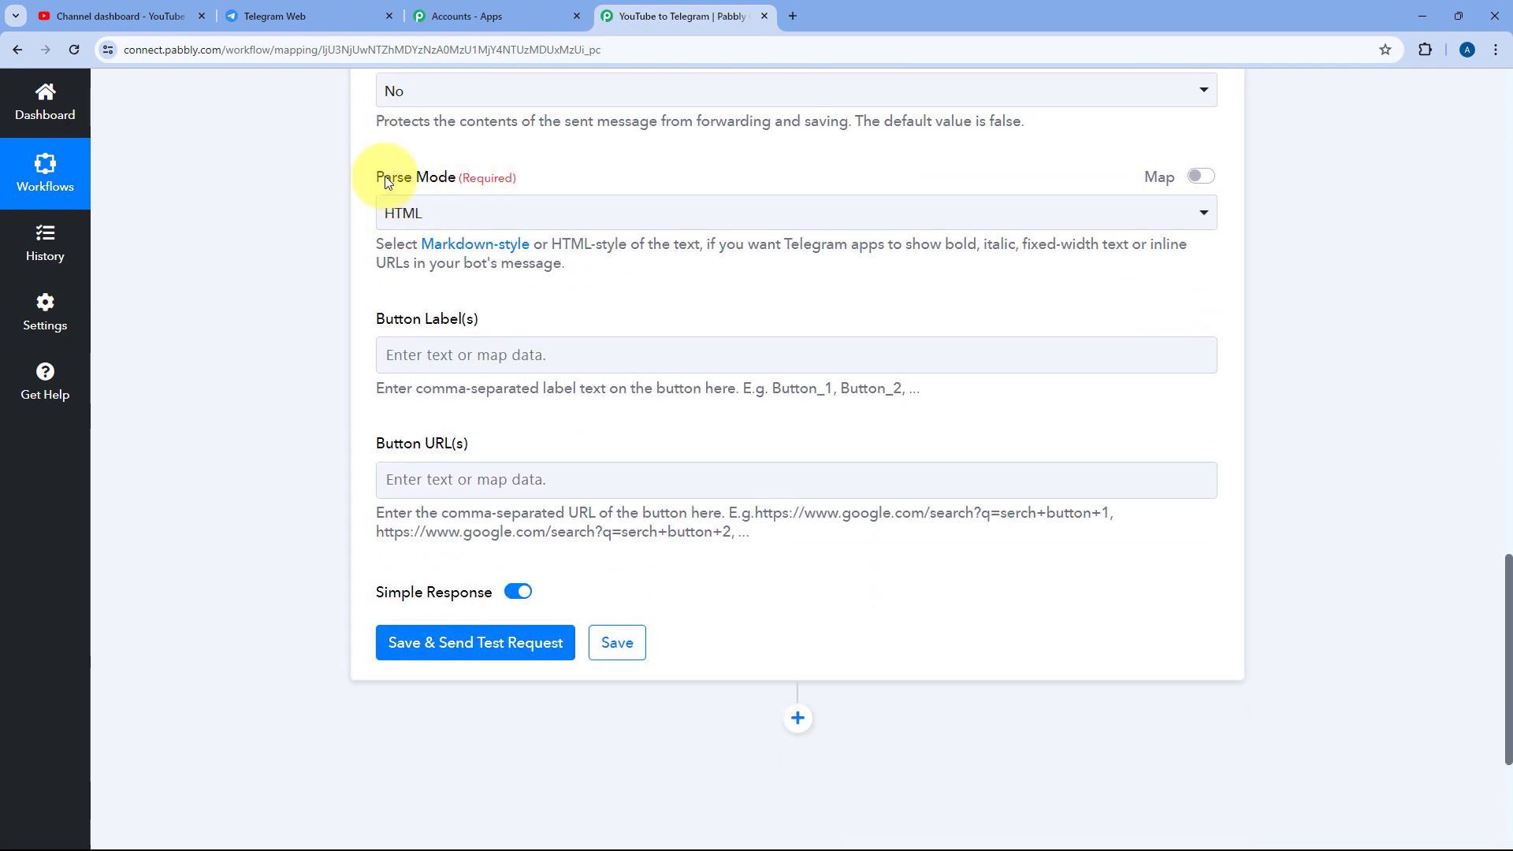
pyautogui.click(467, 220)
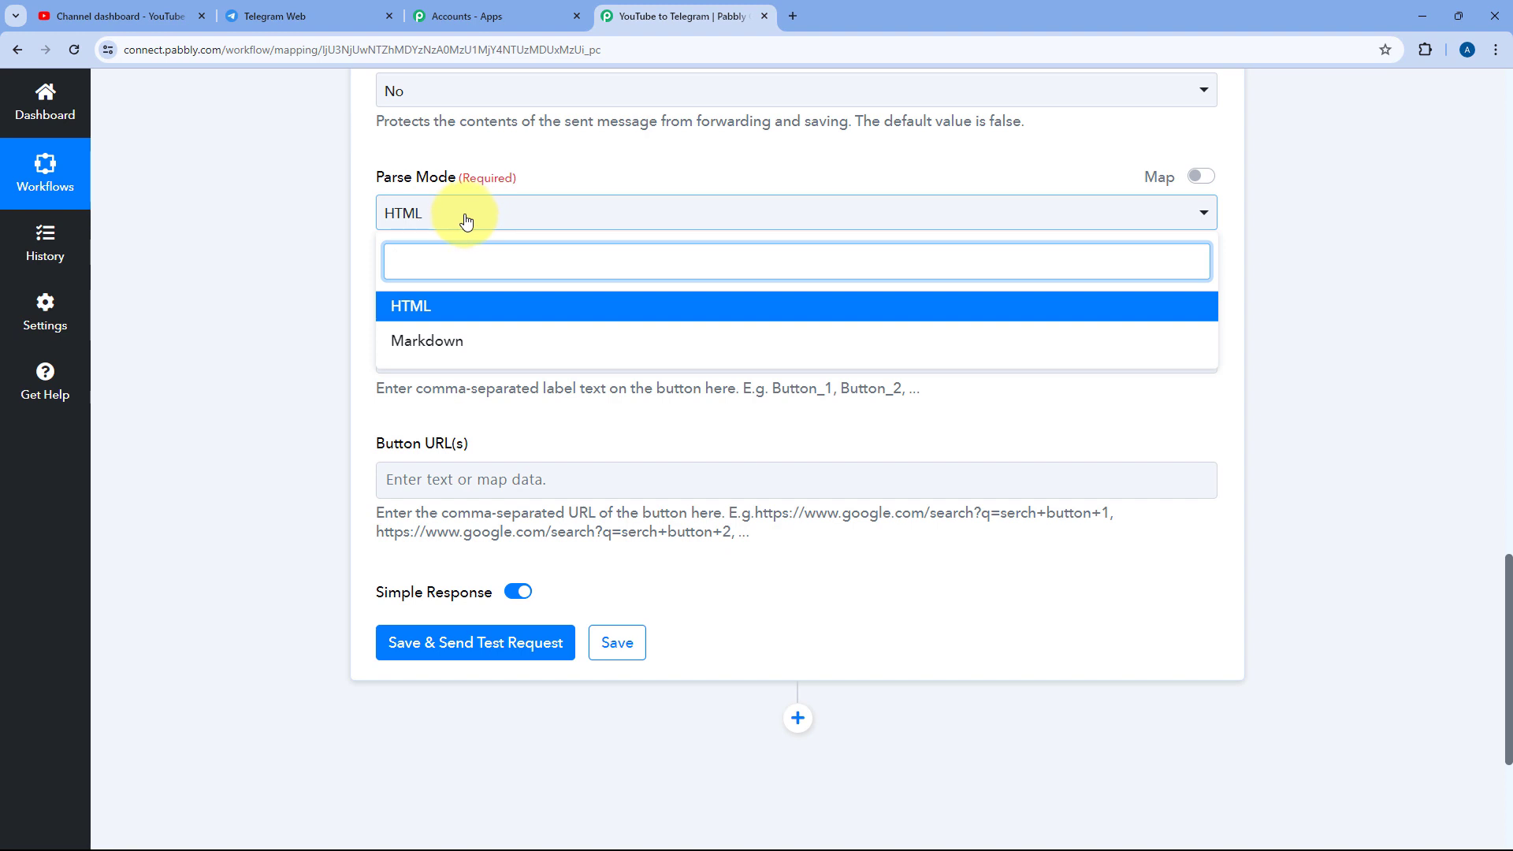
pyautogui.click(437, 315)
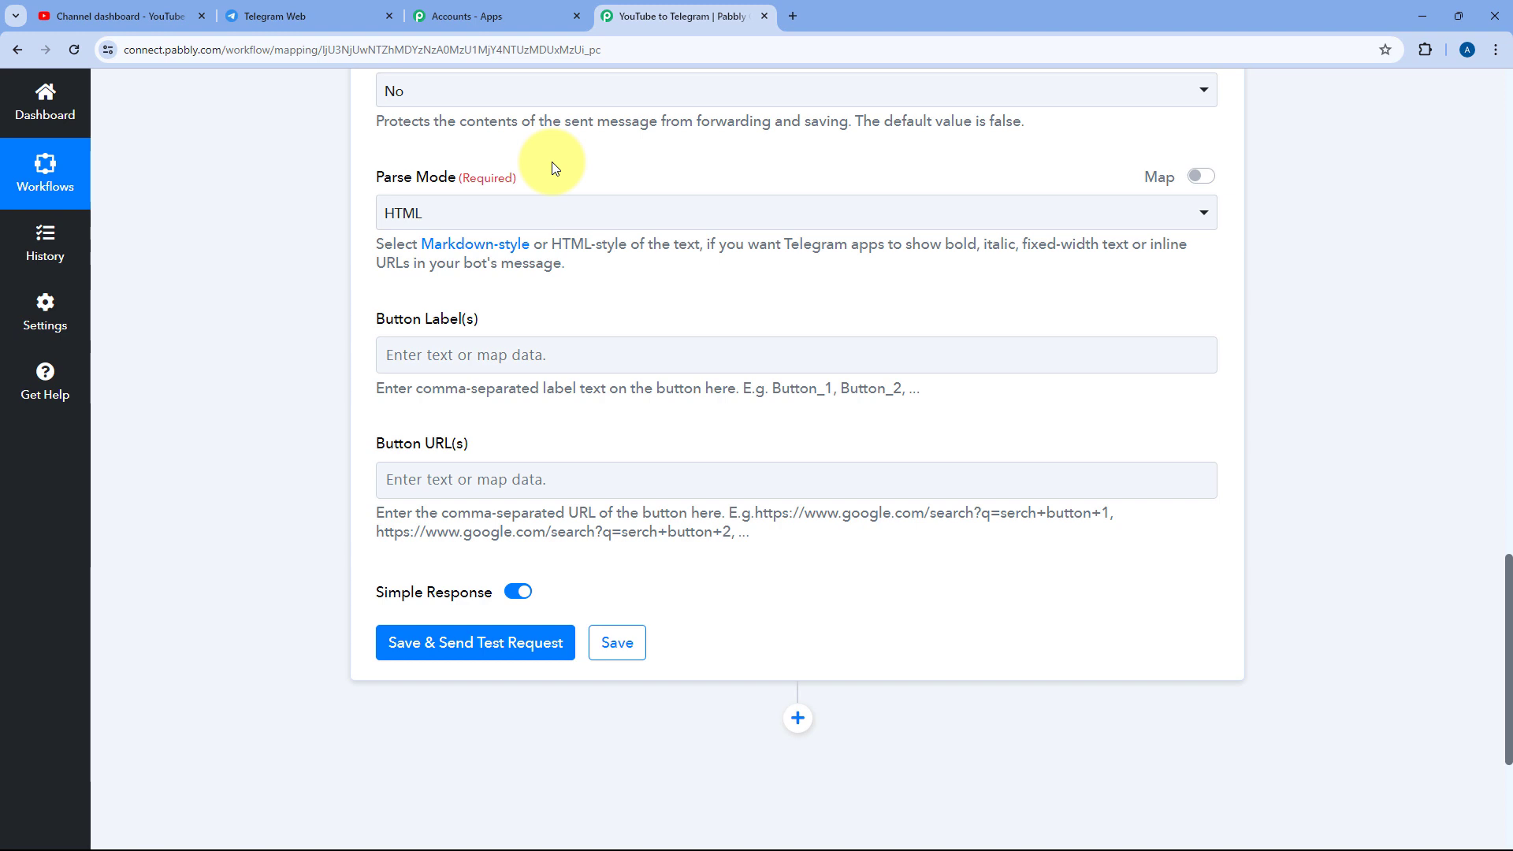
# - Examine the Button Label(s) and Button URL(s) fields and their comma-separated format hints
pyautogui.click(402, 353)
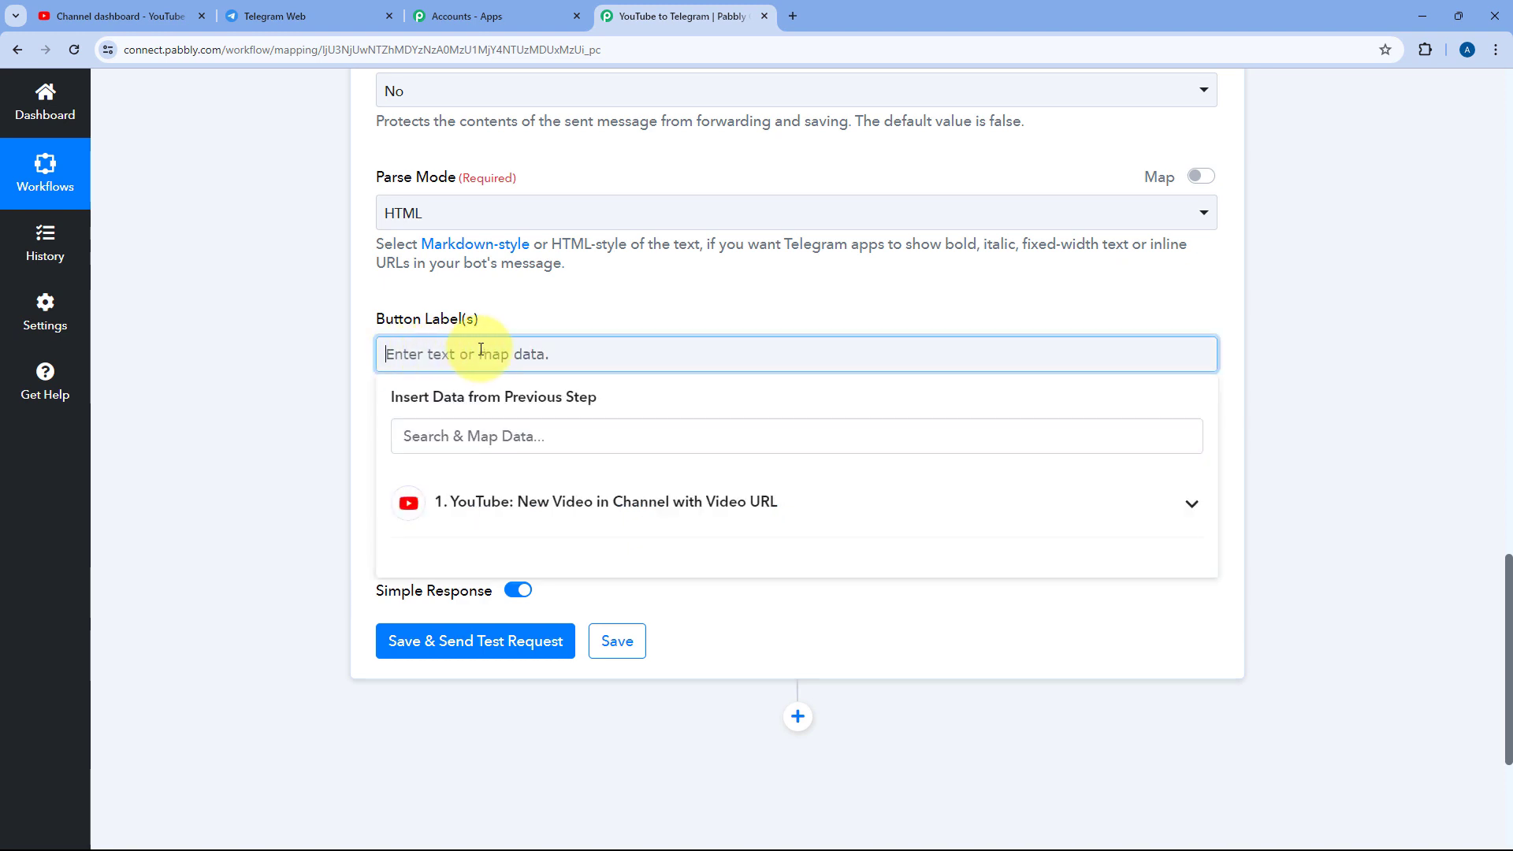
pyautogui.click(548, 301)
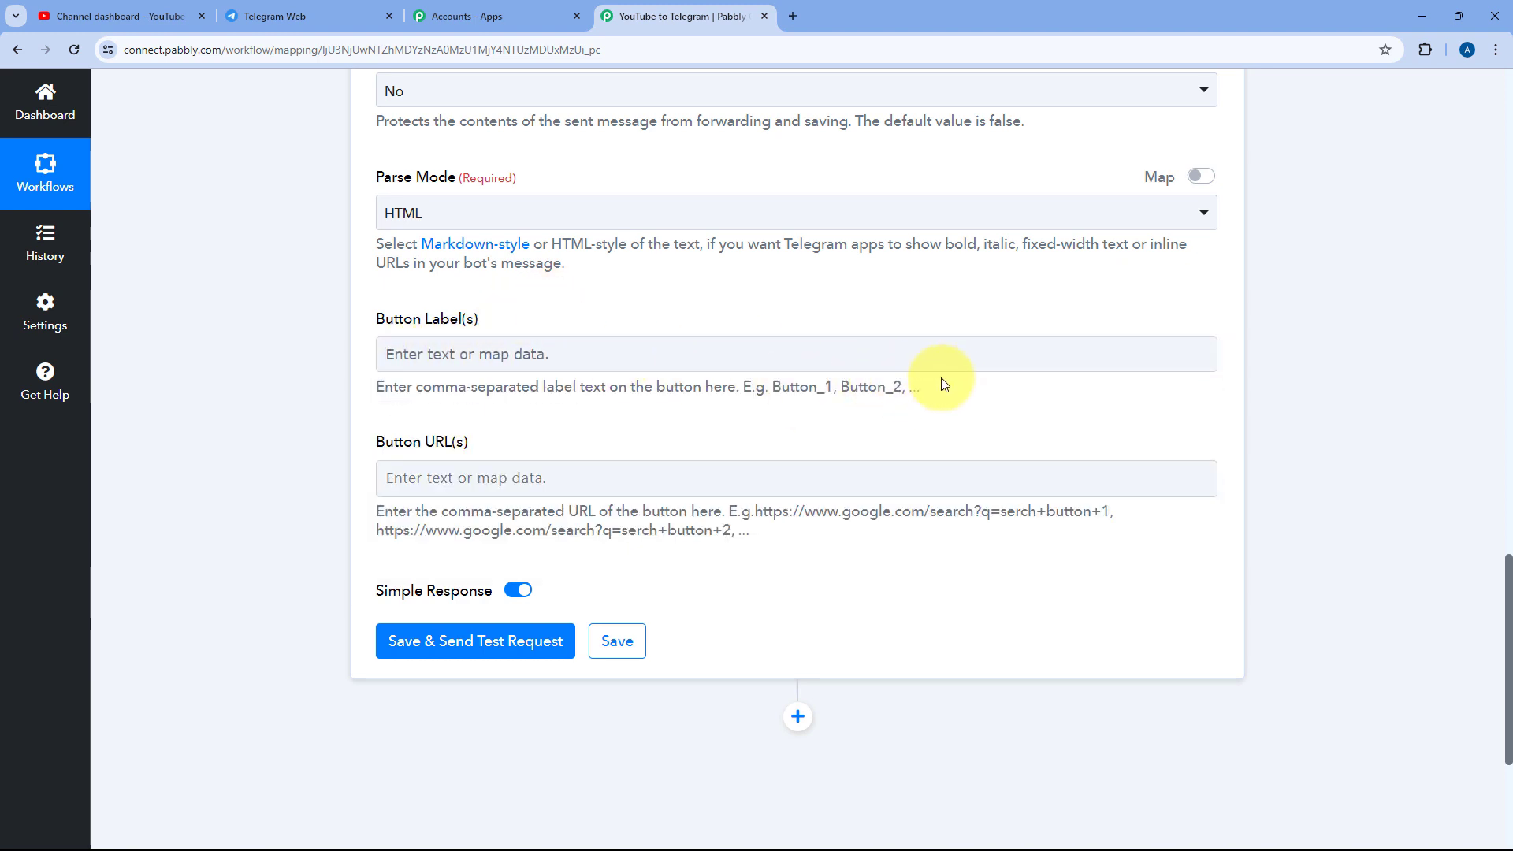
pyautogui.click(522, 466)
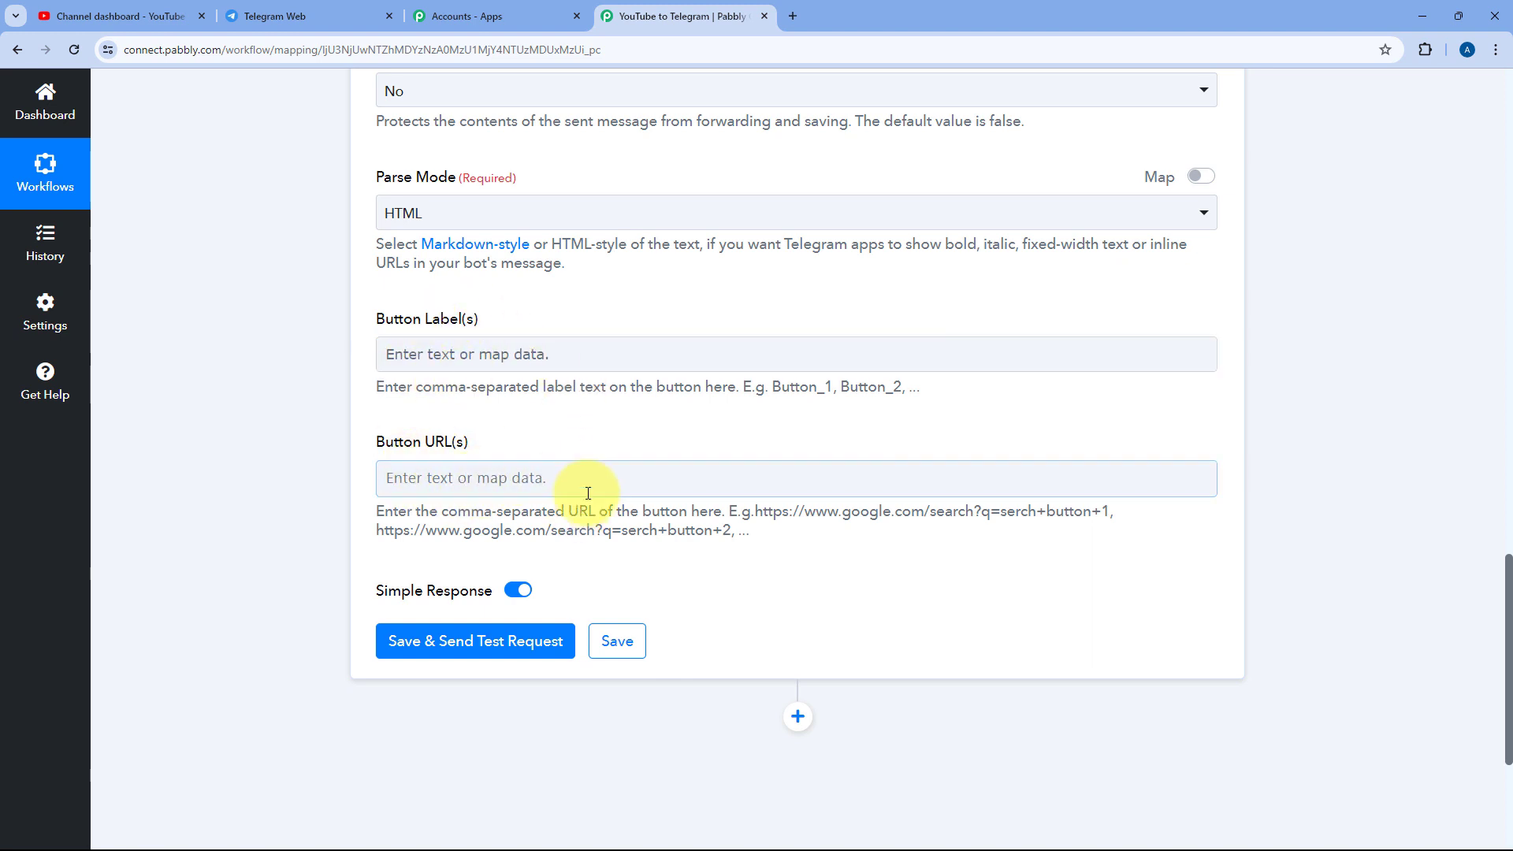
pyautogui.moveTo(942, 388); pyautogui.dragTo(736, 388)
pyautogui.click(718, 427)
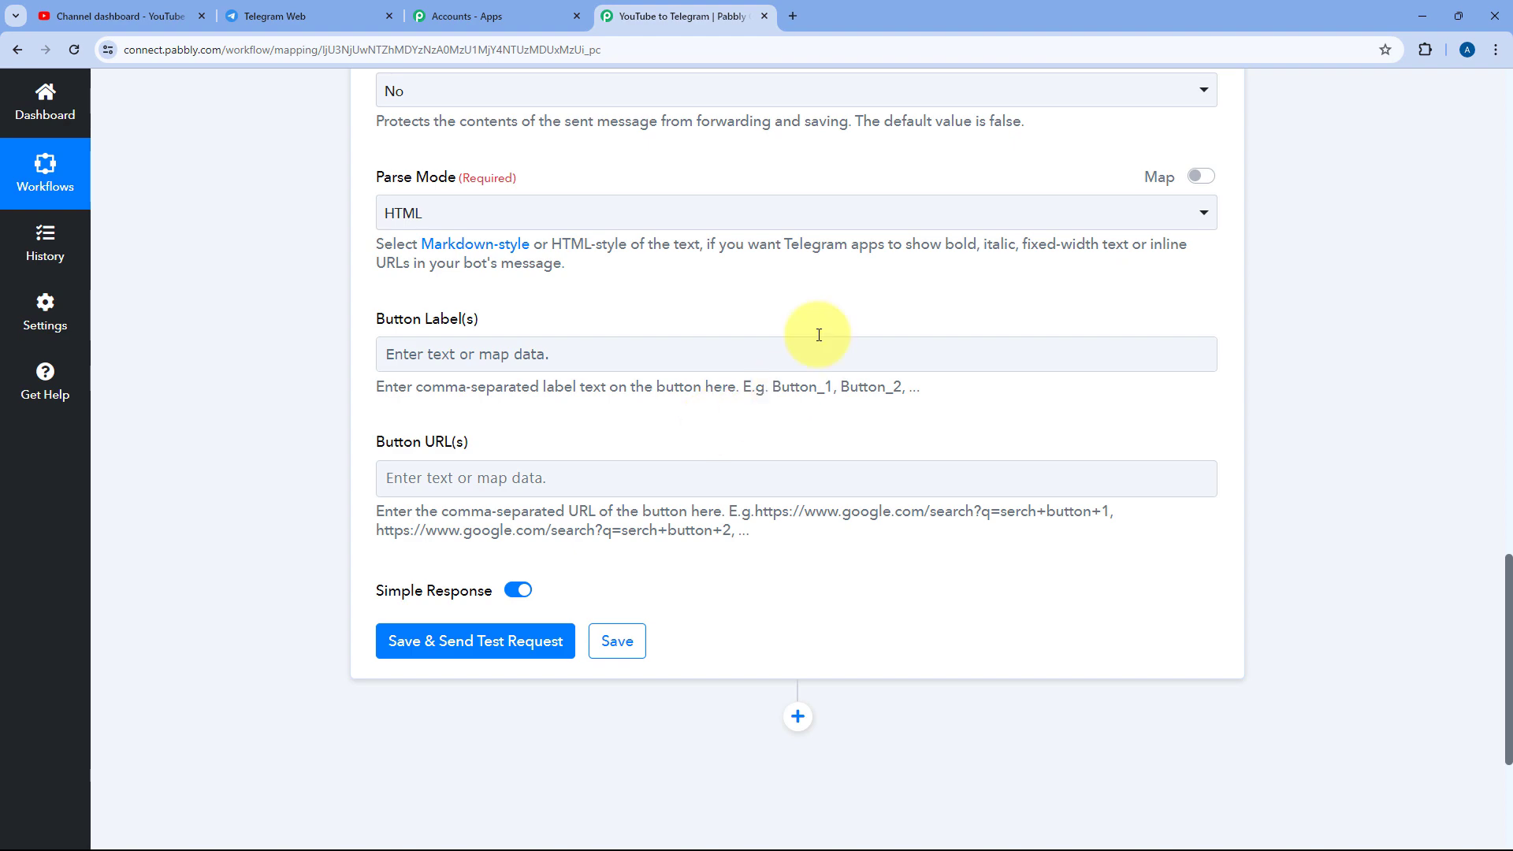
# - Save the Telegram Bot action and send a test request to the Telegram channel
pyautogui.scroll(3, 709, 260)
pyautogui.scroll(-7, 552, 213)
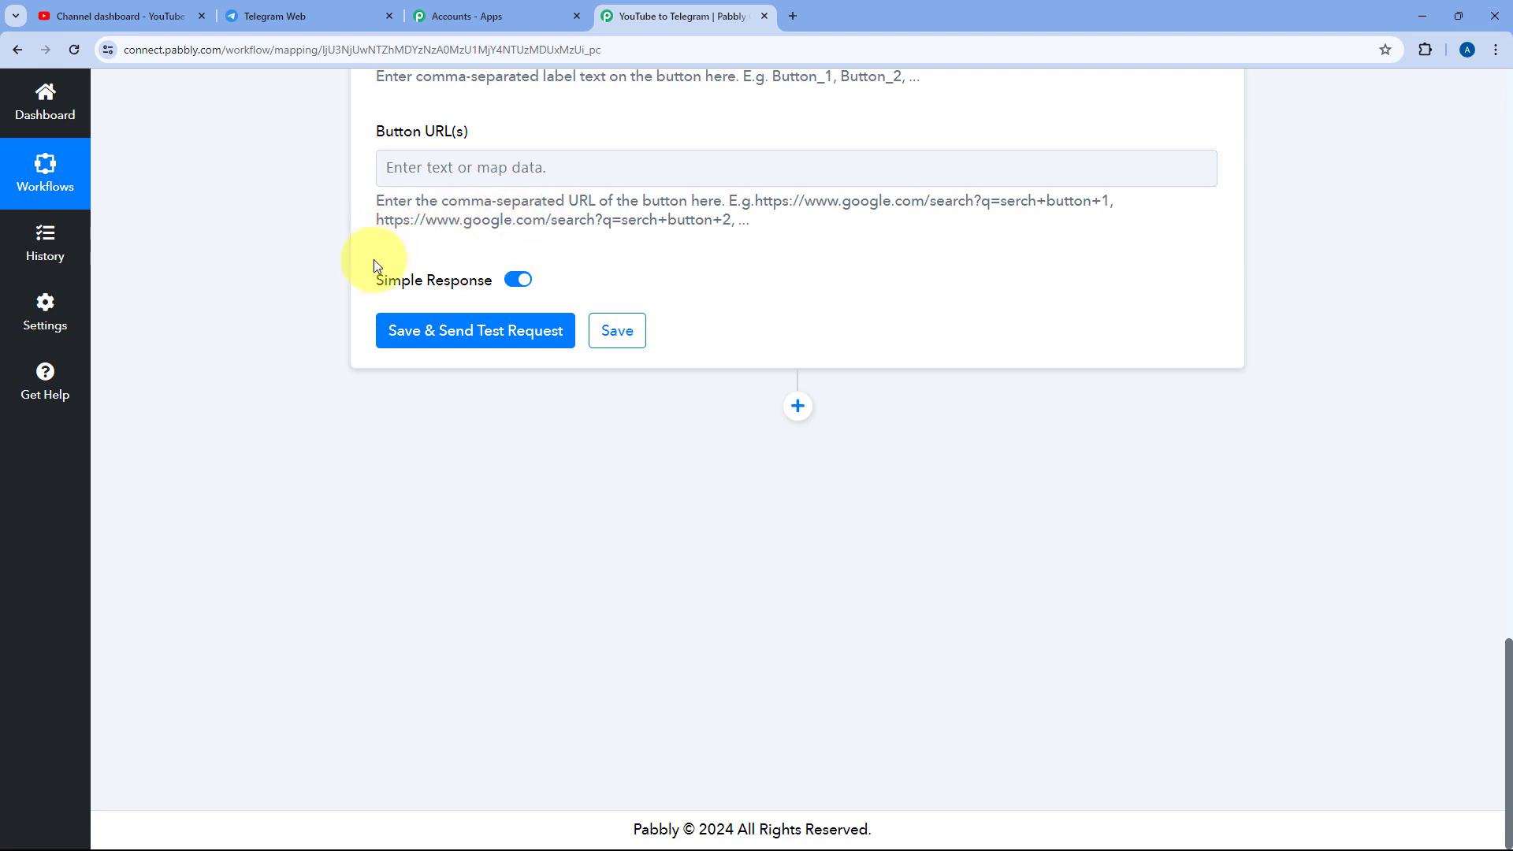
pyautogui.click(475, 333)
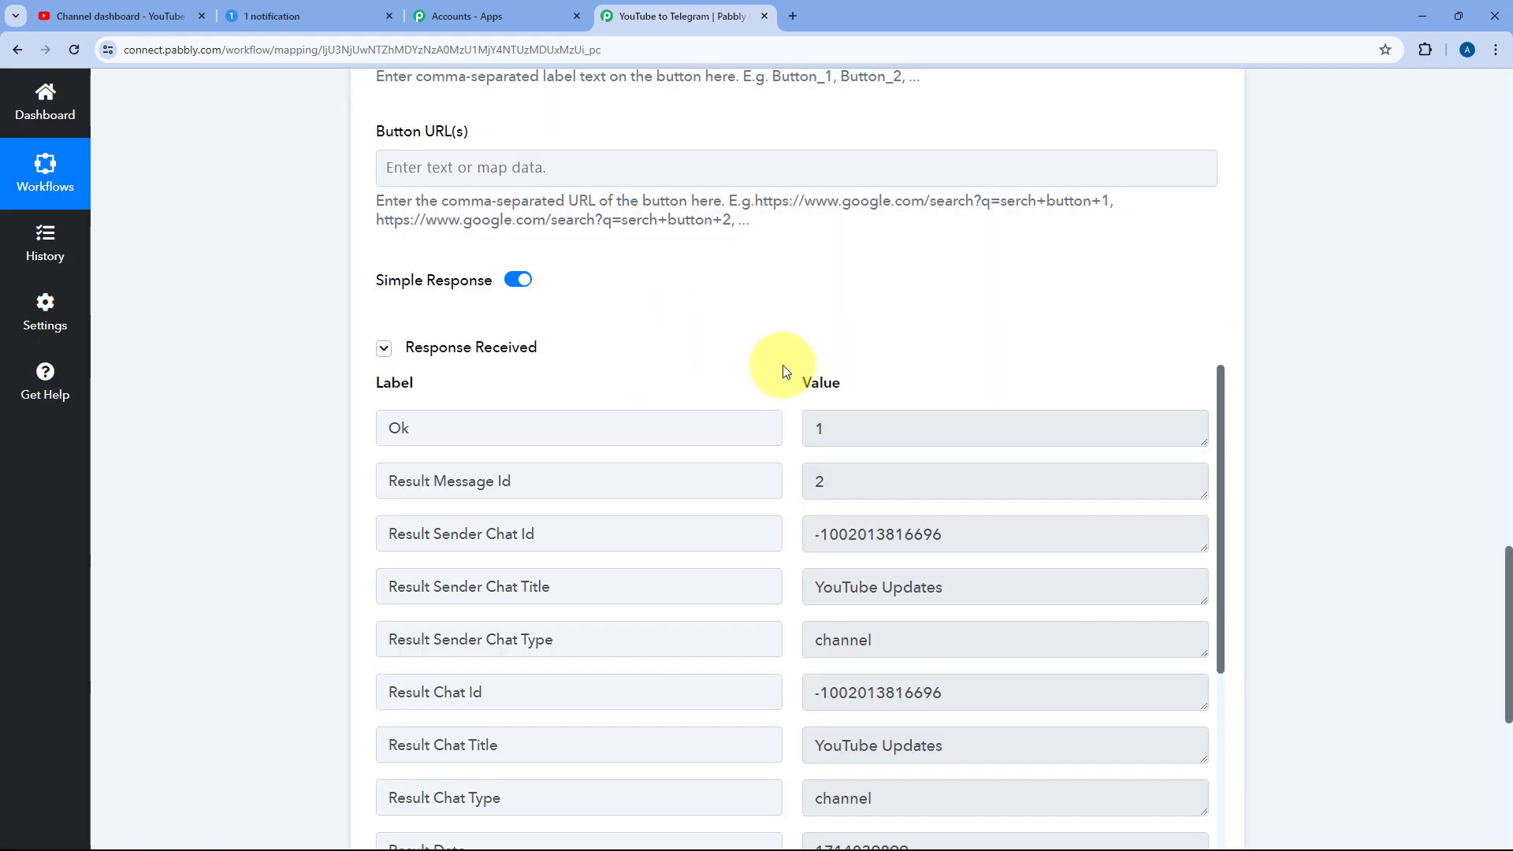
# - Examine the Telegram Bot action's test response, then return to its Chat ID and Text Message settings
pyautogui.scroll(-3, 782, 370)
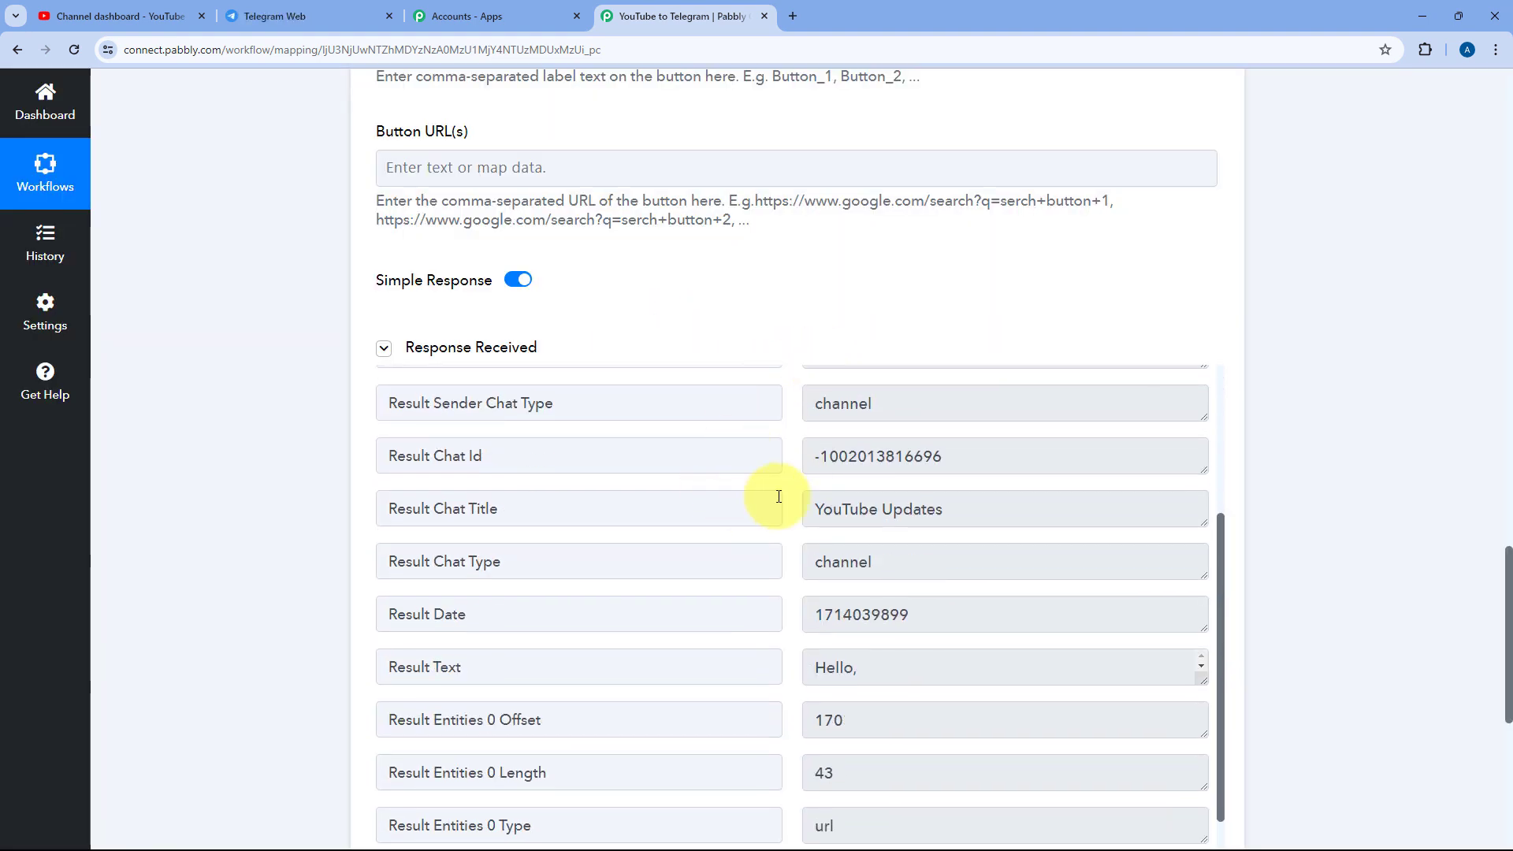
pyautogui.scroll(15, 796, 499)
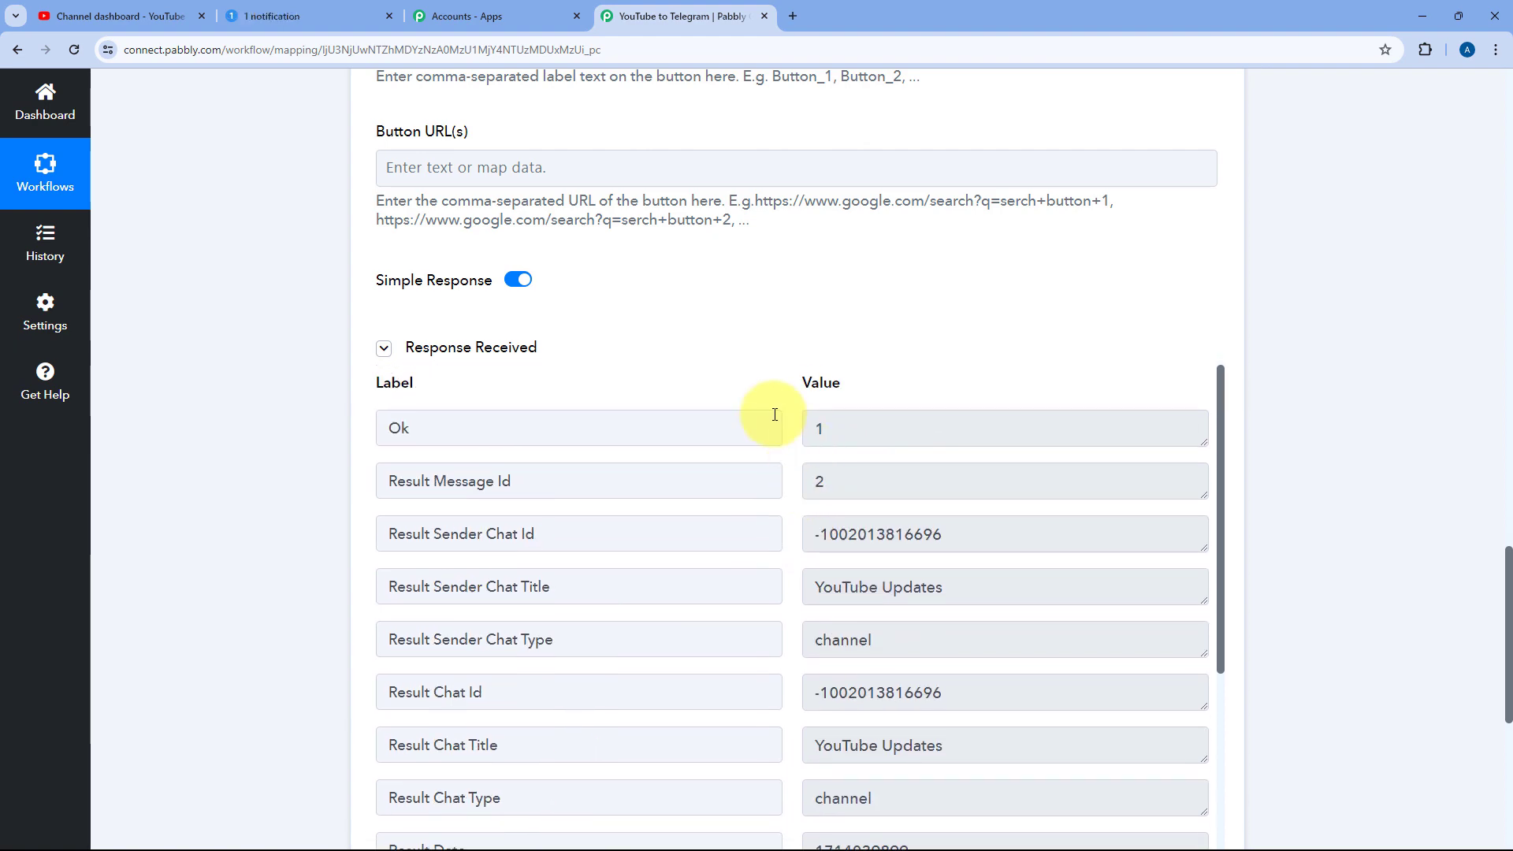
pyautogui.scroll(5, 721, 370)
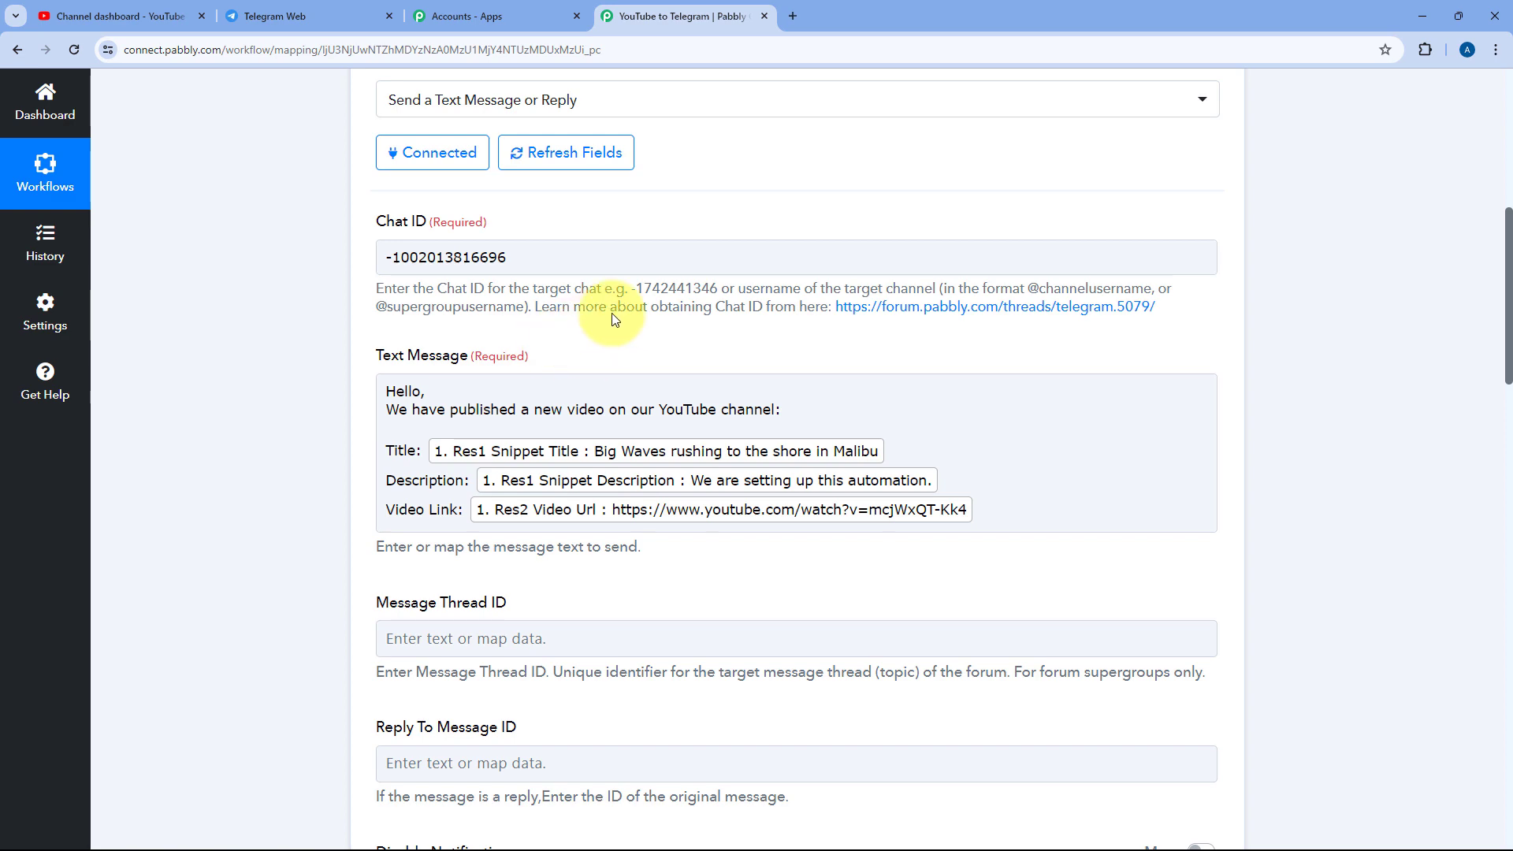
# - Compare the test message in the YouTube Updates channel on Telegram Web with the mapped Text Message in Pabbly Connect
pyautogui.click(303, 14)
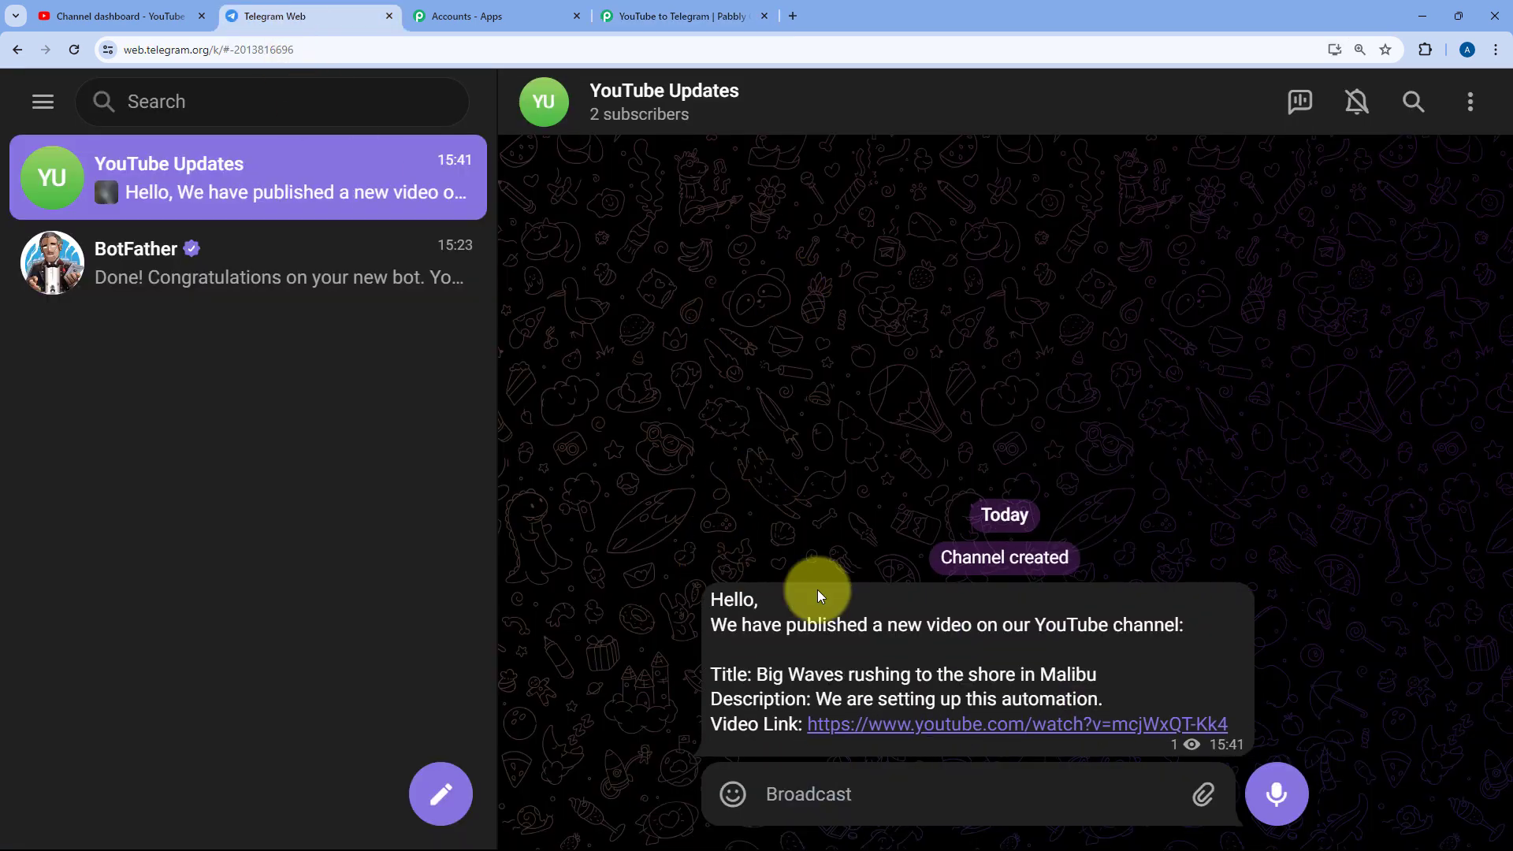
pyautogui.moveTo(709, 599); pyautogui.dragTo(1229, 725)
pyautogui.click(677, 16)
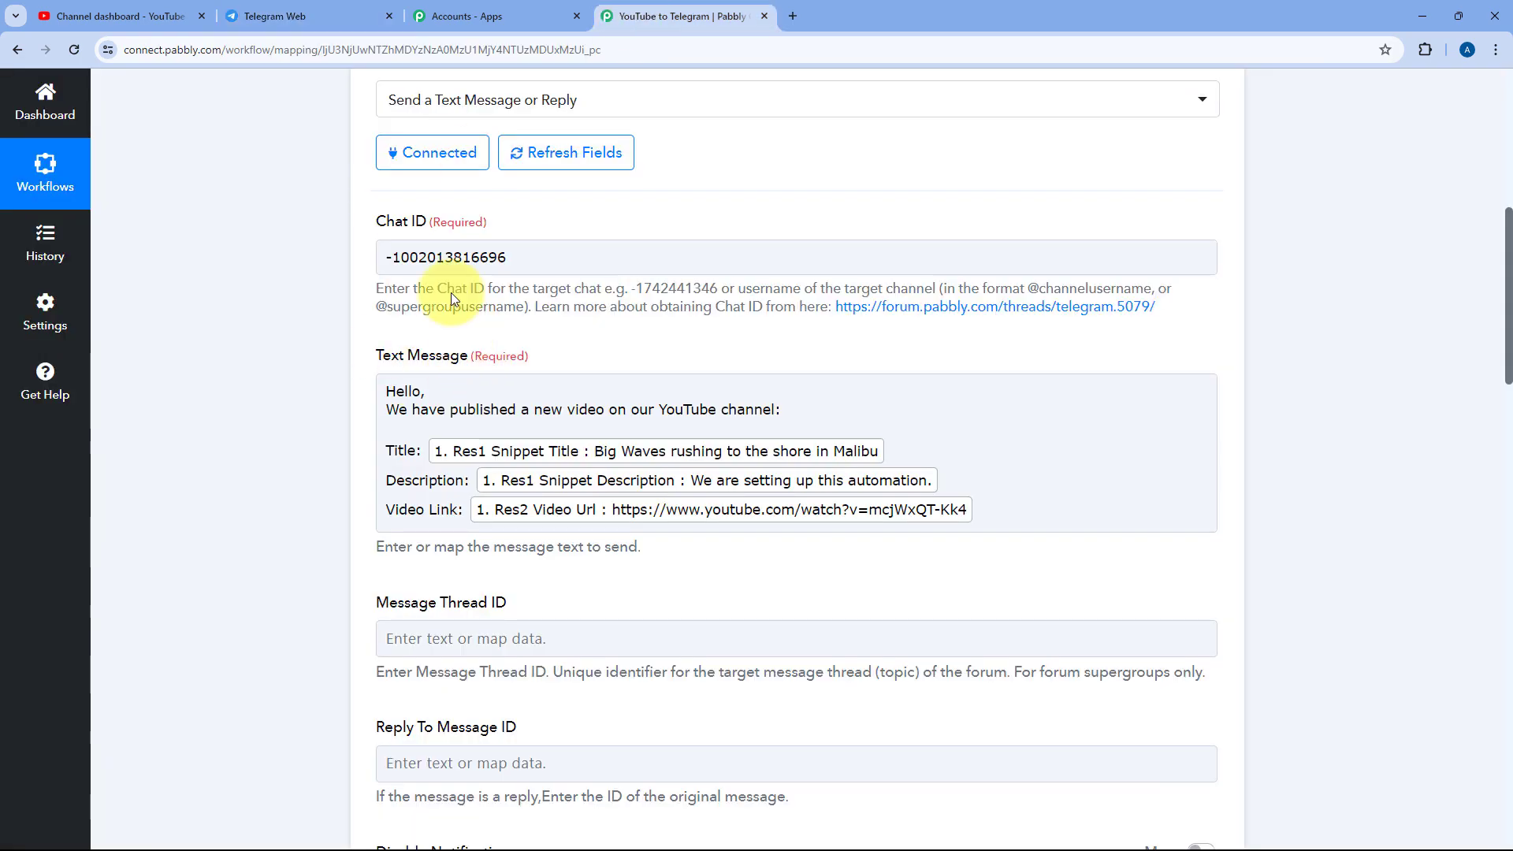
pyautogui.click(278, 14)
pyautogui.click(815, 645)
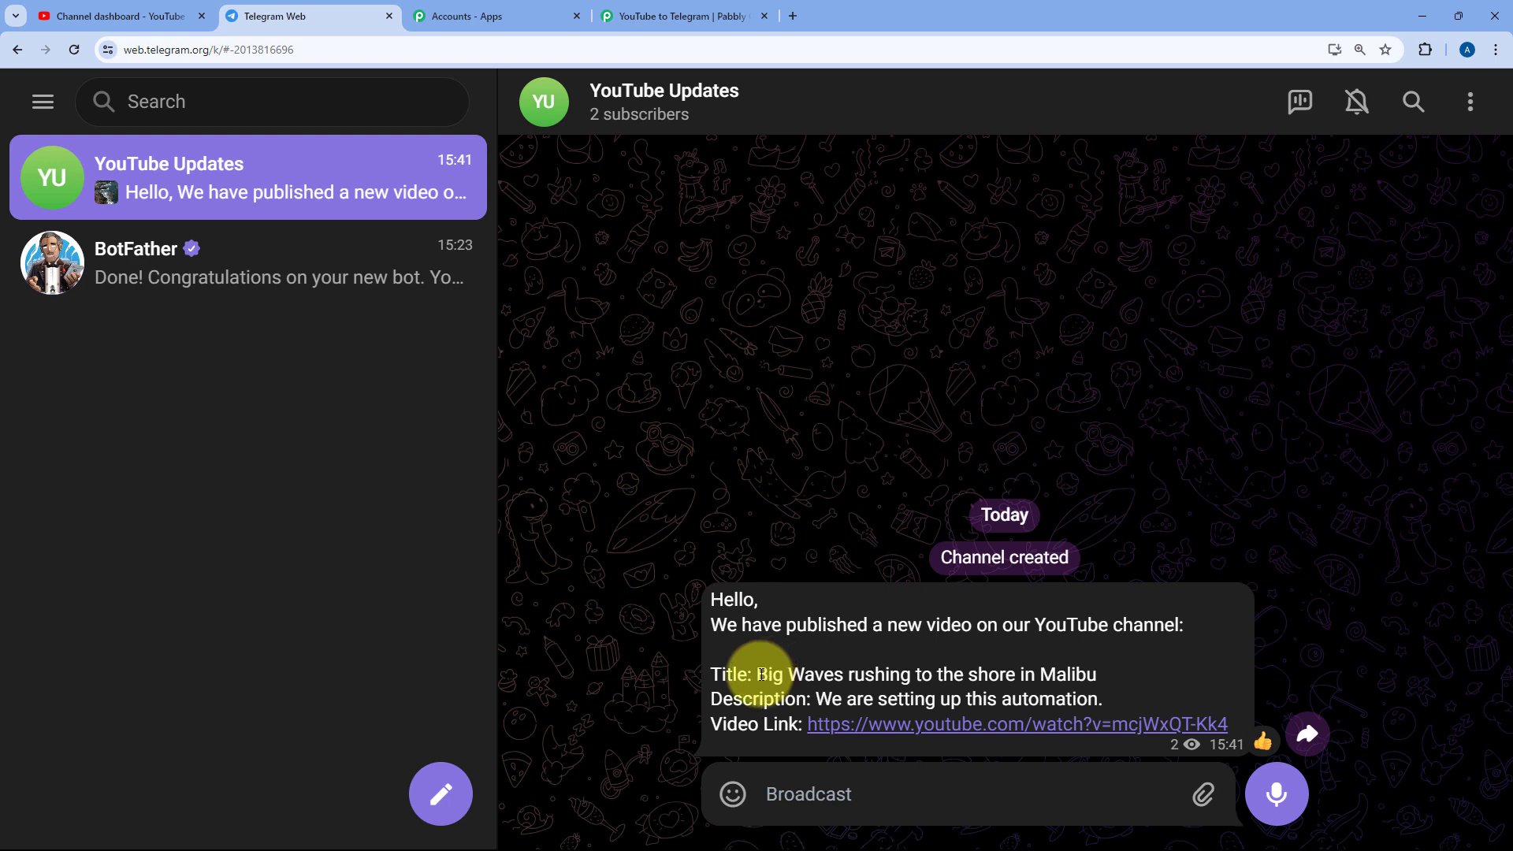
# - Check the posted message's title and description, then open its video link on YouTube and pause playback
pyautogui.moveTo(758, 675); pyautogui.dragTo(817, 698)
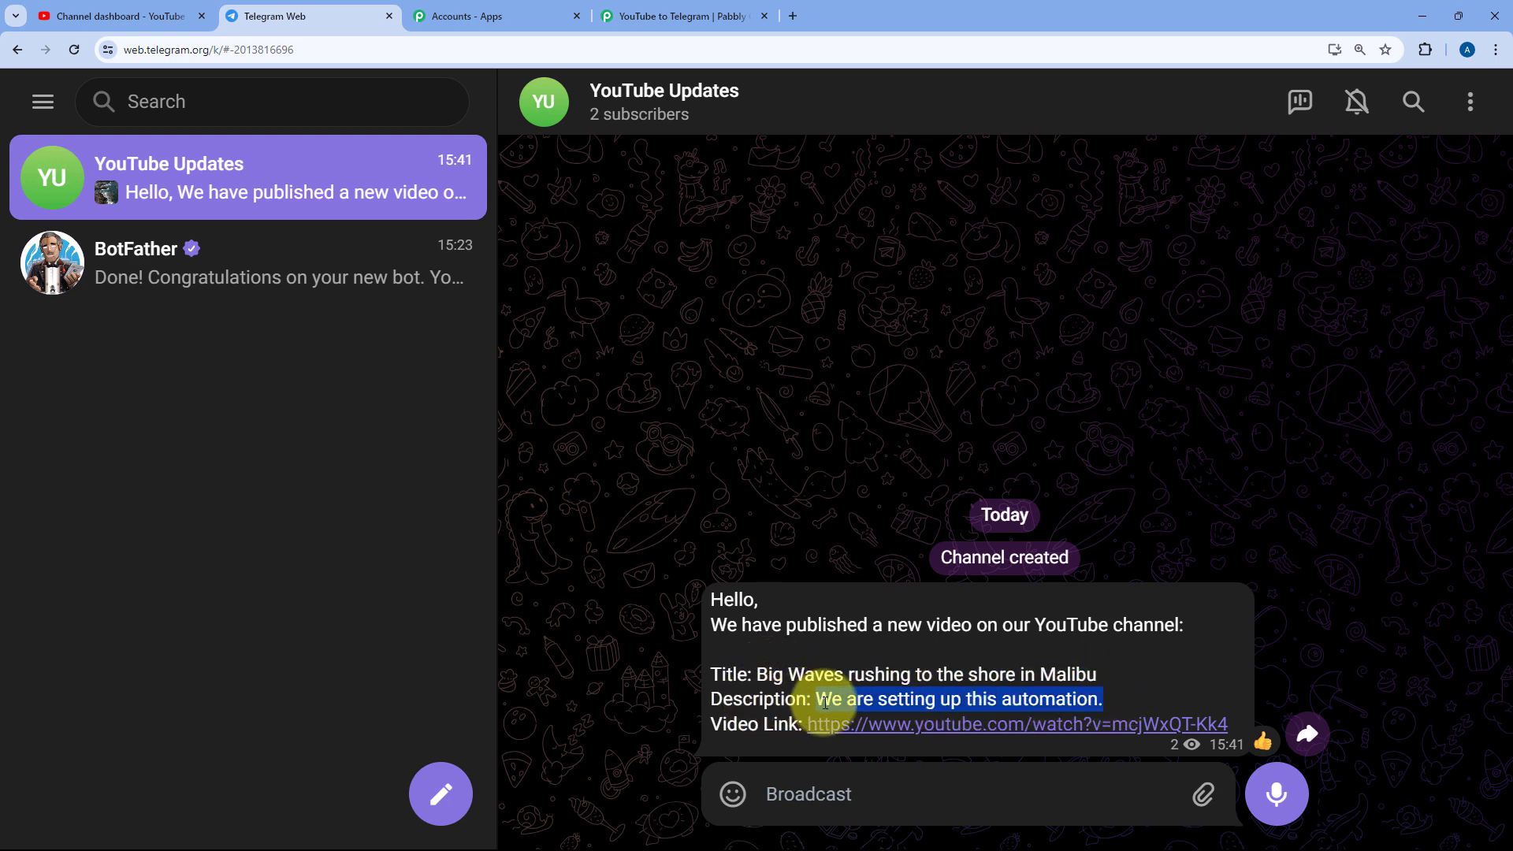
pyautogui.click(970, 726)
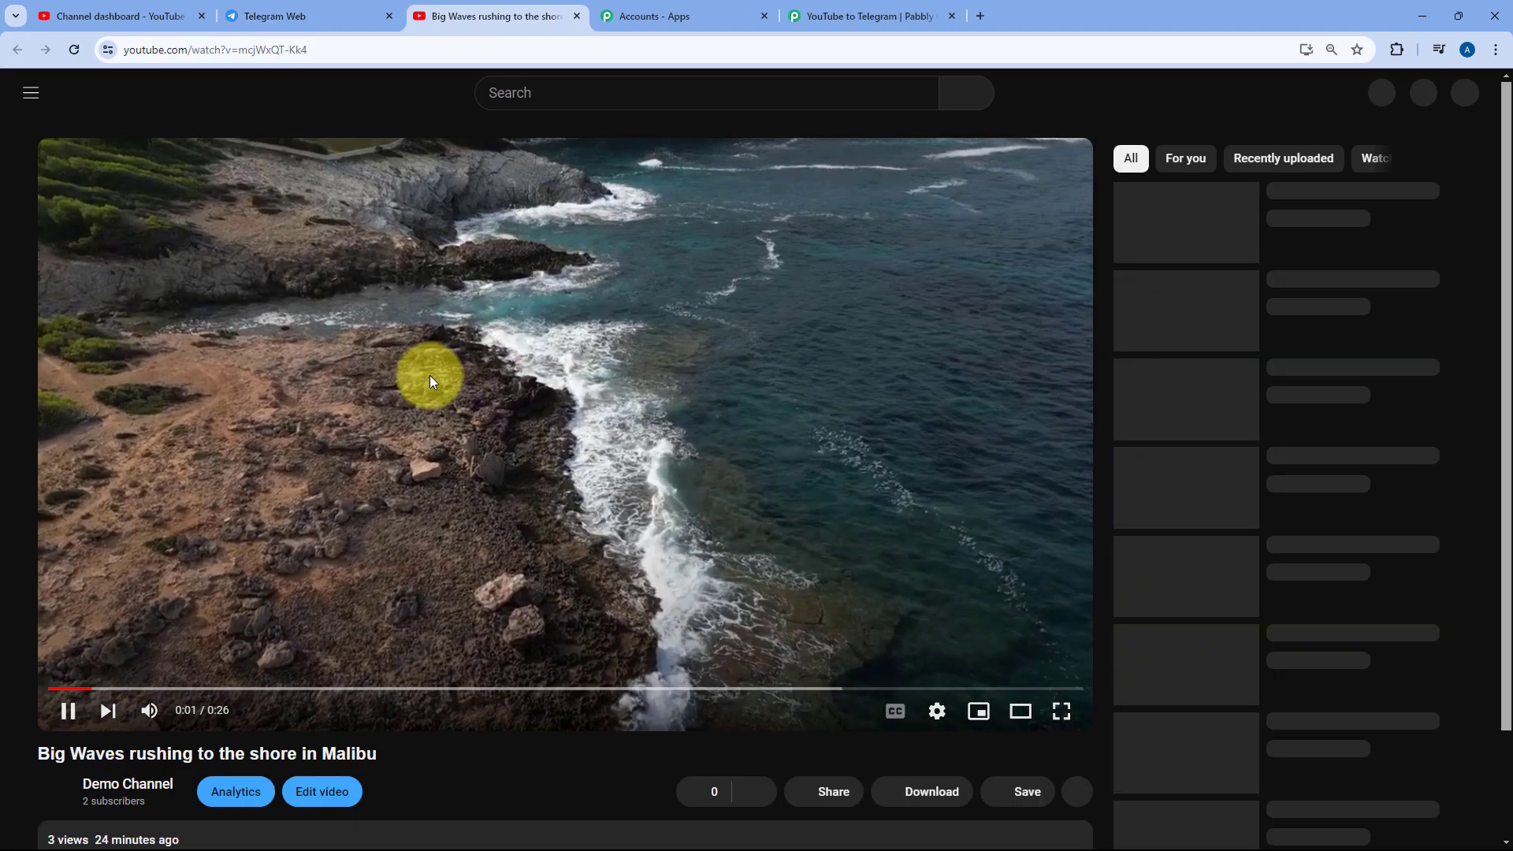
pyautogui.click(428, 375)
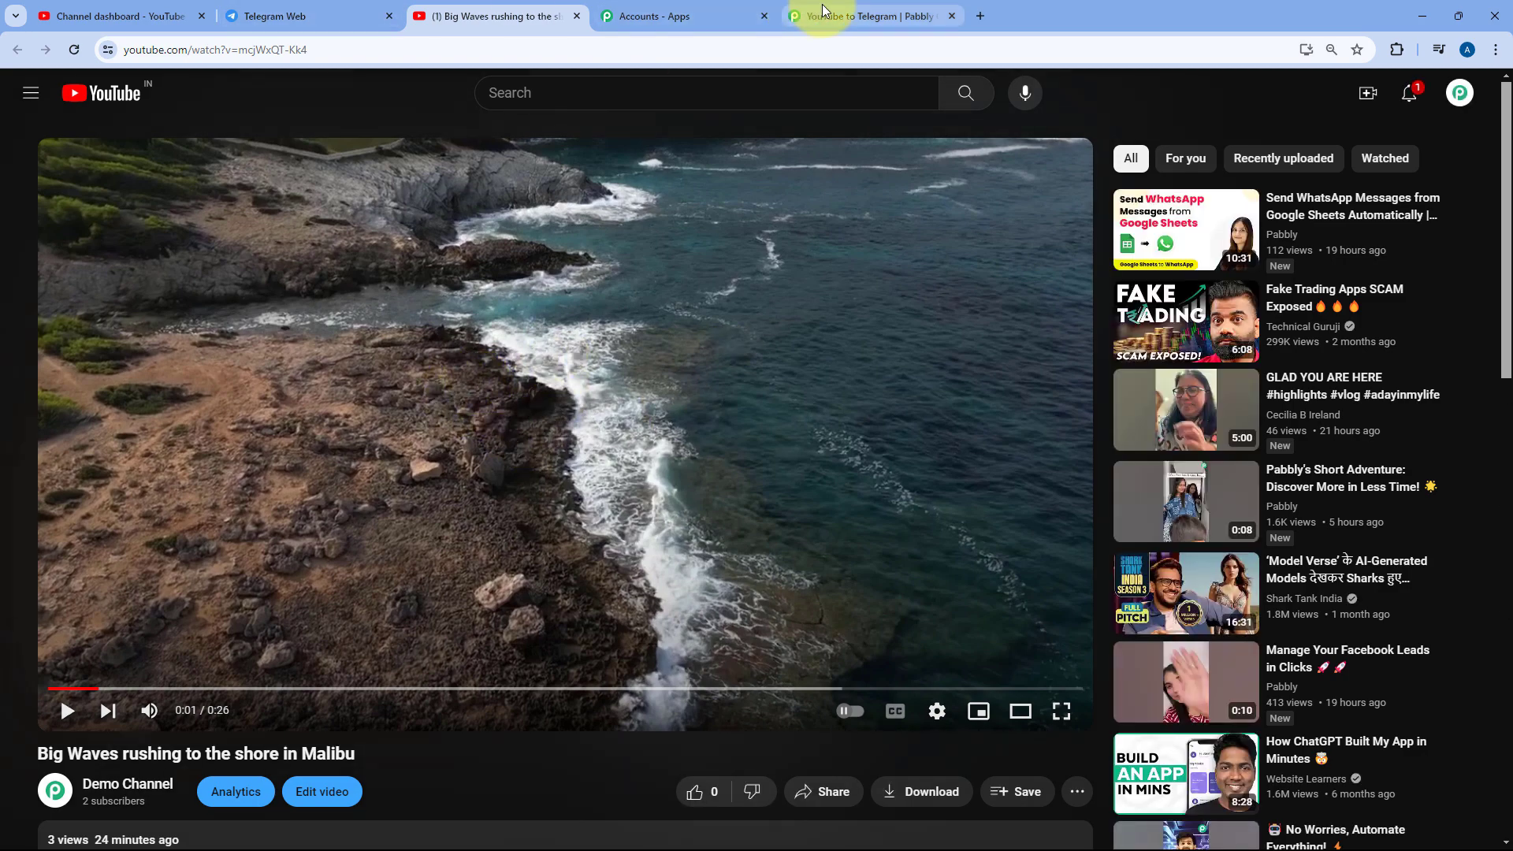
# - Switch back to the YouTube to Telegram workflow in Pabbly Connect and collapse the Telegram Bot action
pyautogui.click(821, 16)
pyautogui.scroll(7, 820, 361)
pyautogui.click(861, 526)
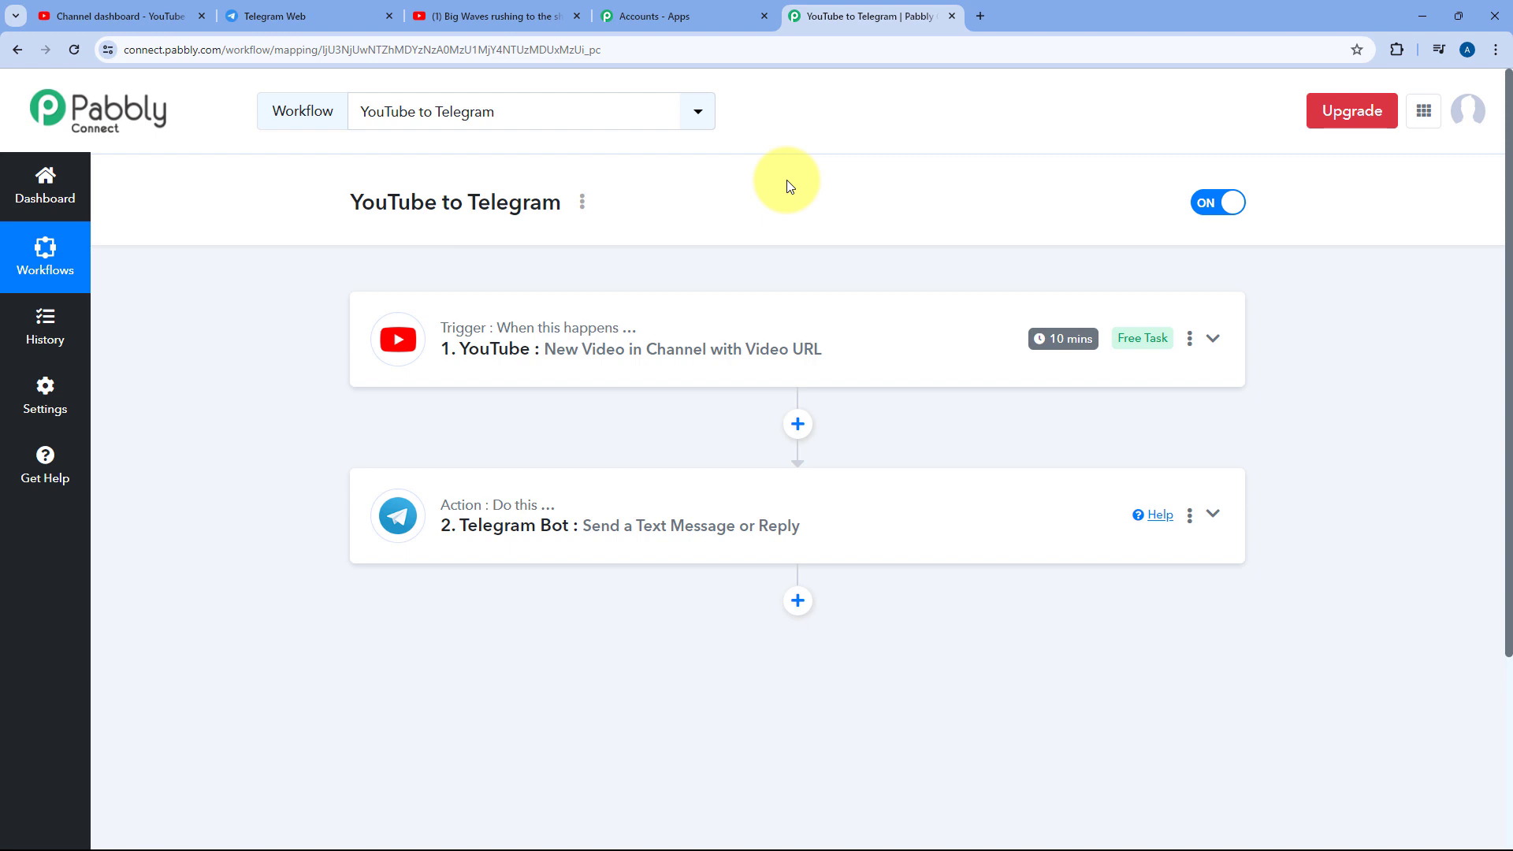
# - Review the YouTube trigger's polling interval in the workflow alongside the posted message in the YouTube Updates channel on Telegram Web
pyautogui.click(334, 14)
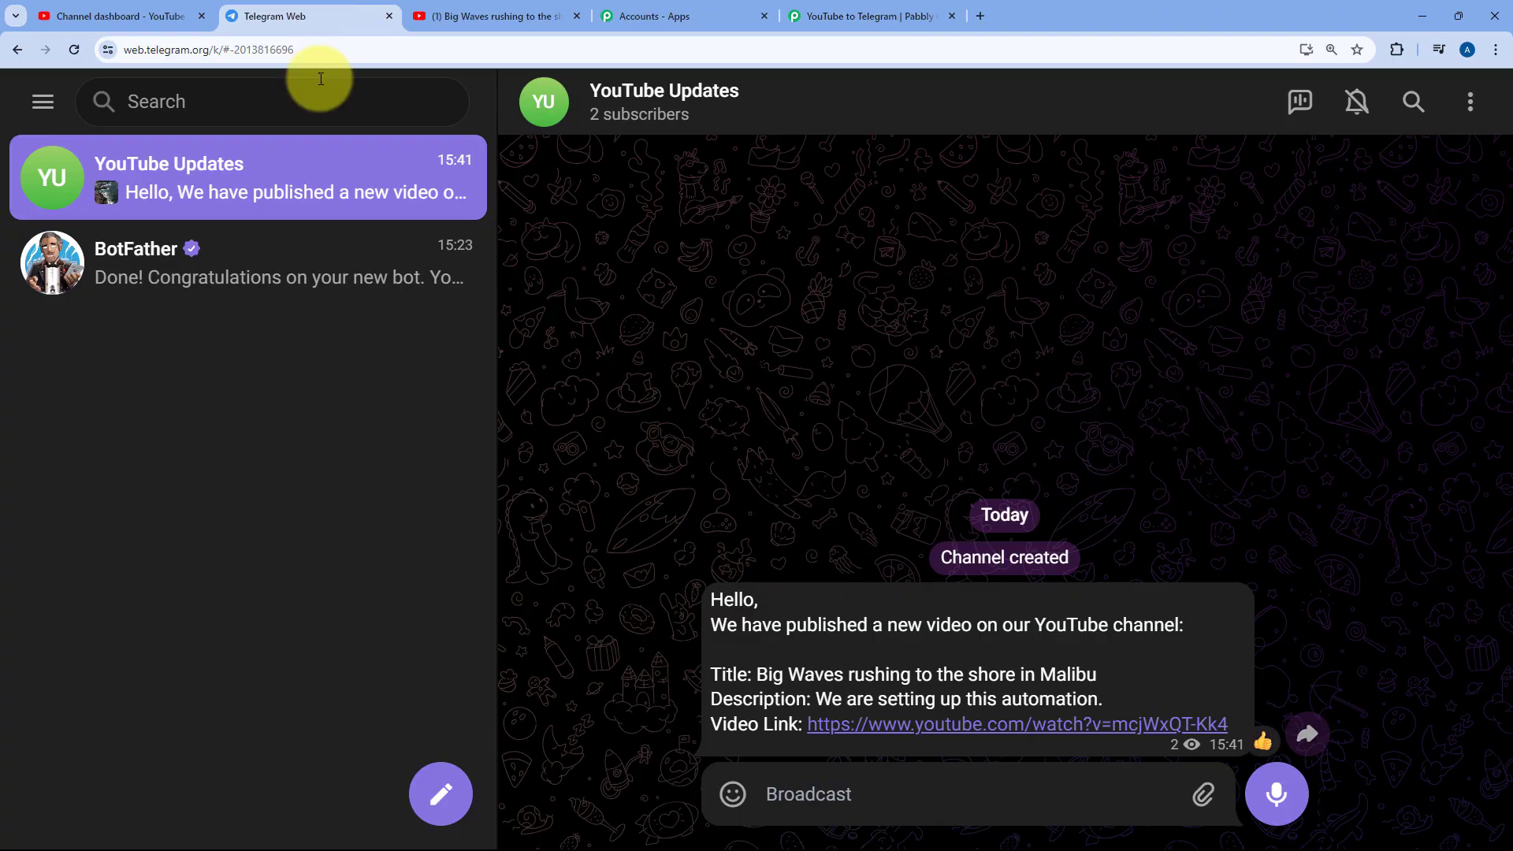
pyautogui.click(858, 10)
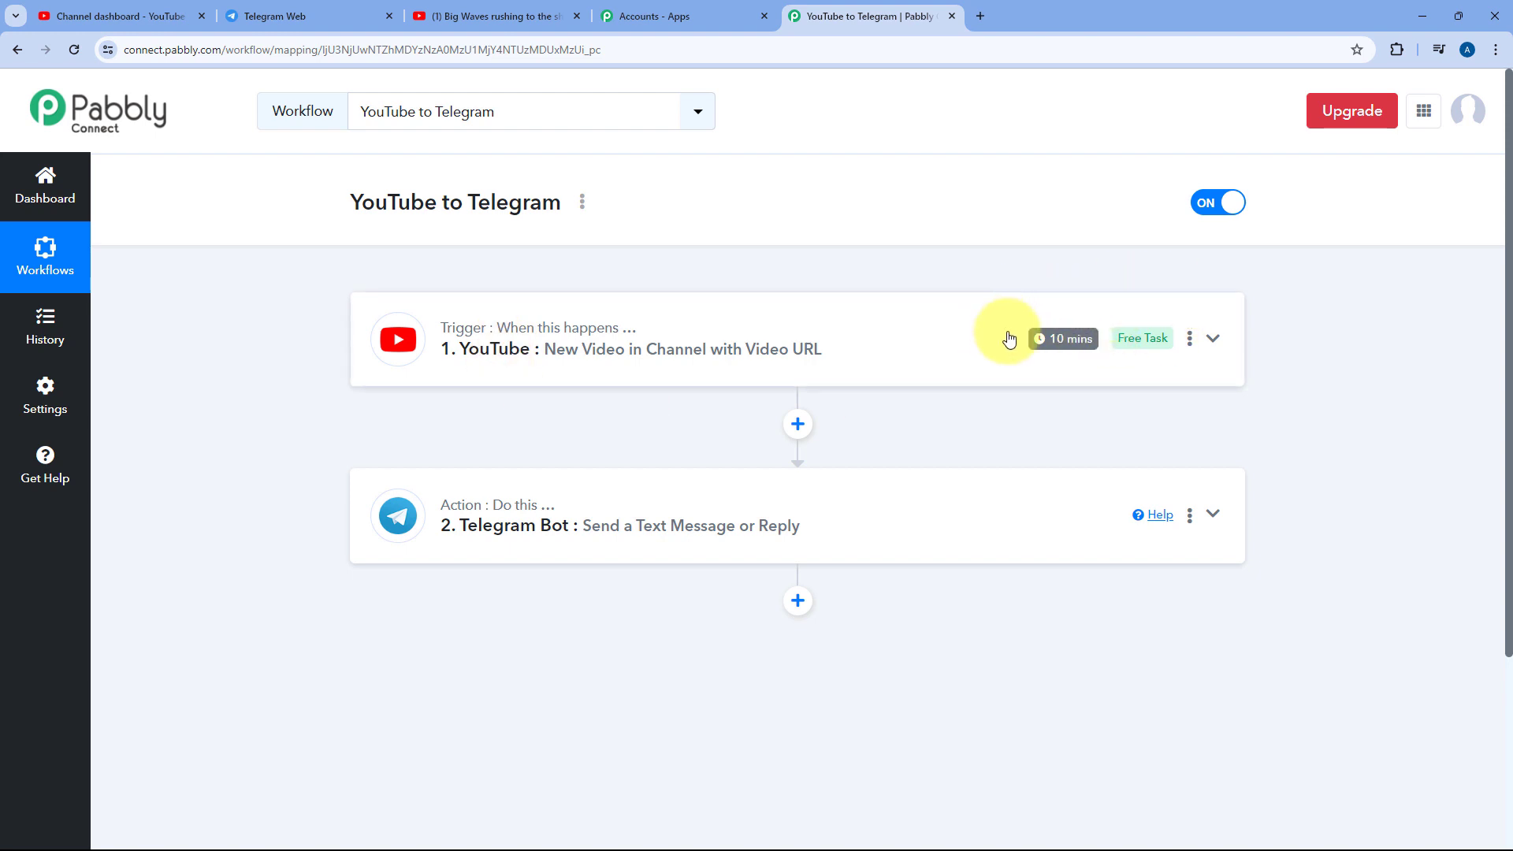
pyautogui.moveTo(1051, 340)
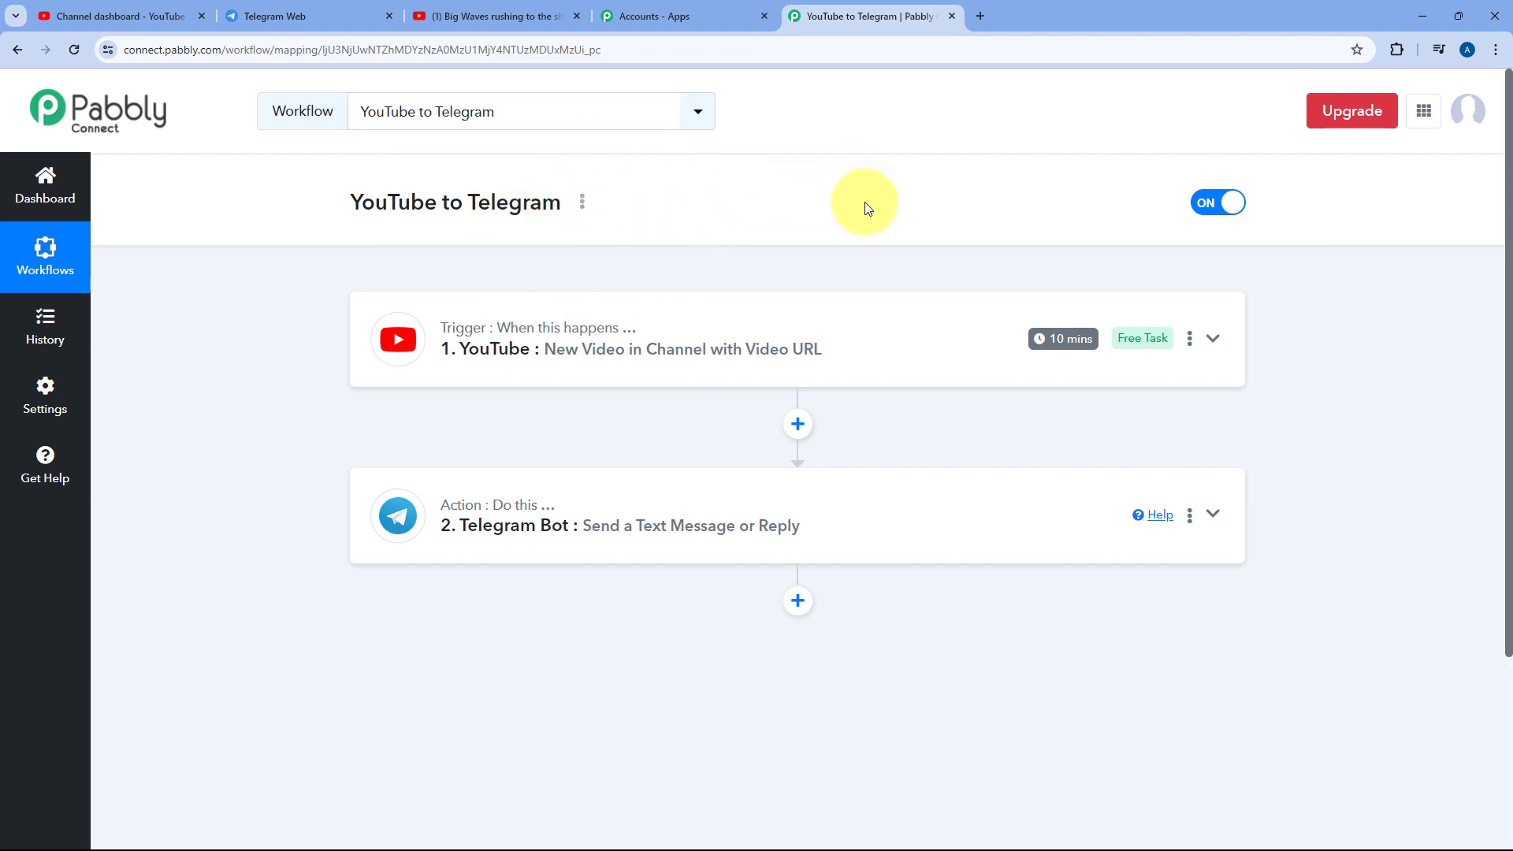
pyautogui.click(349, 10)
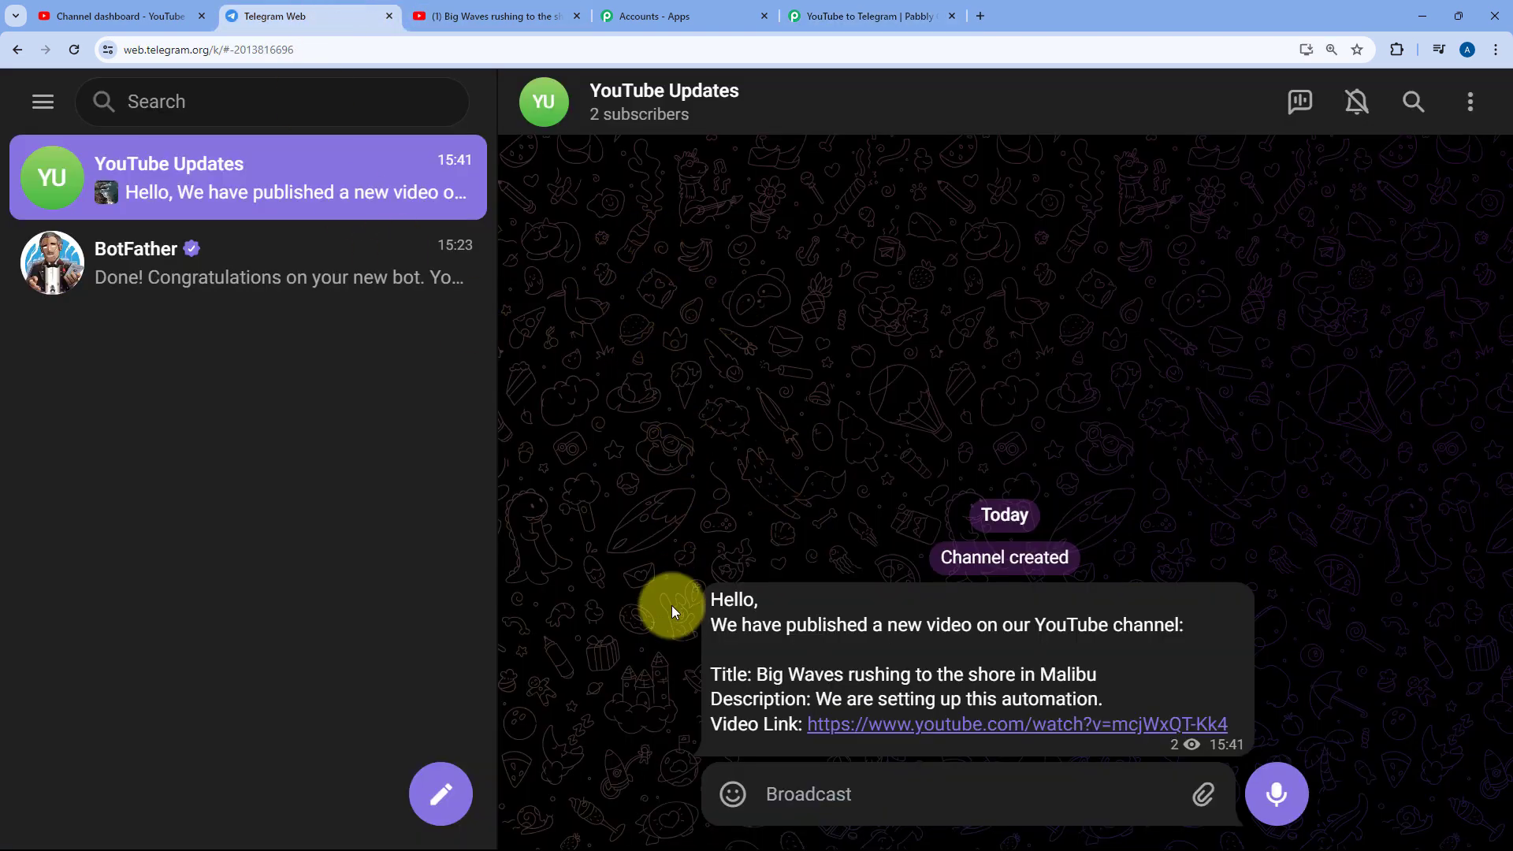
pyautogui.click(863, 14)
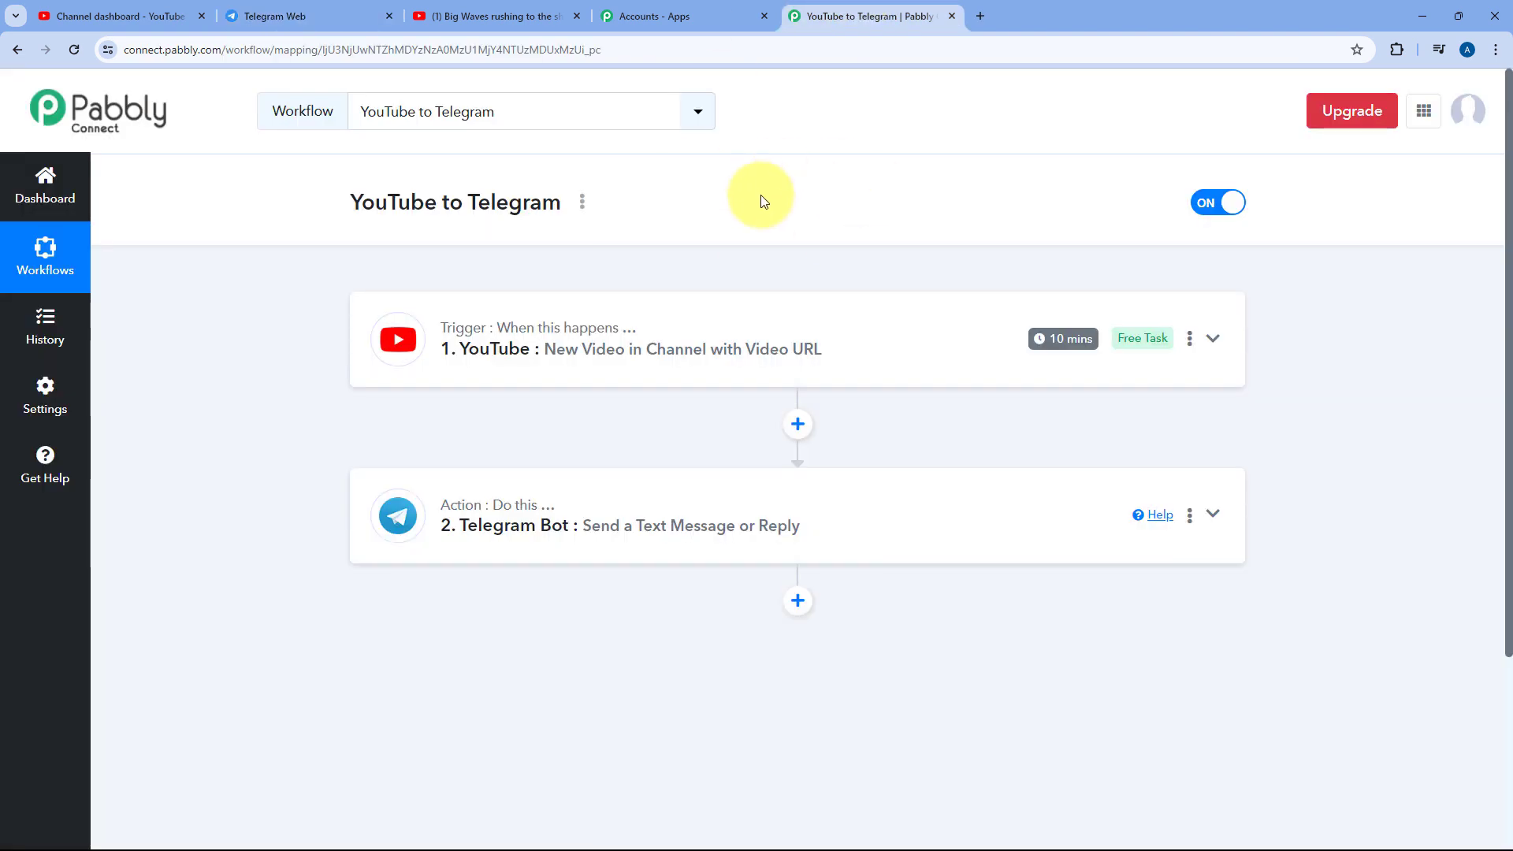